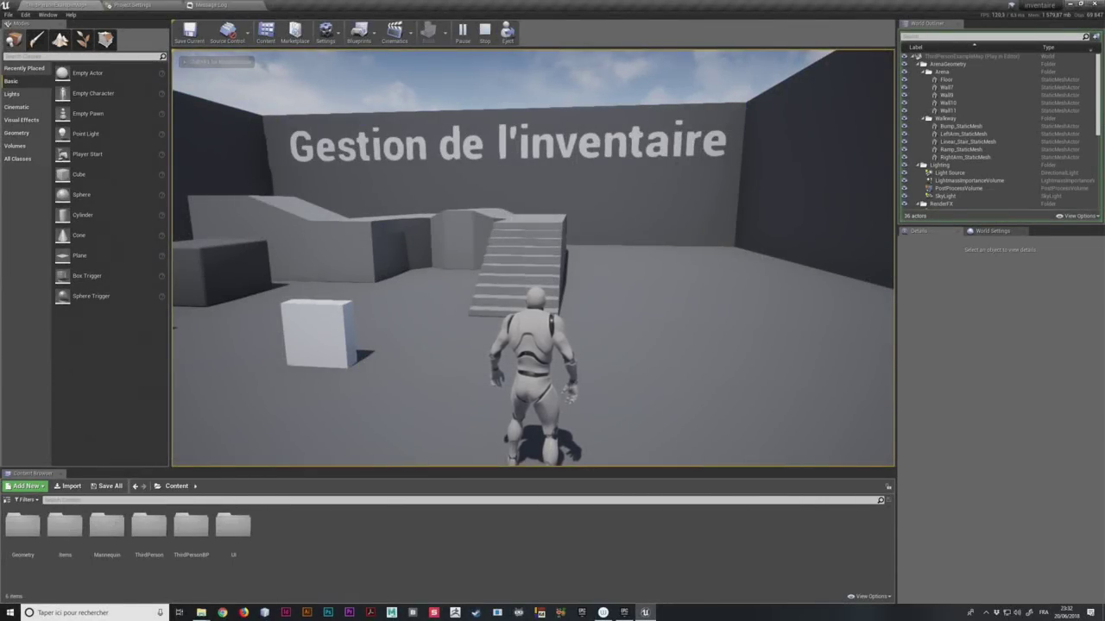
Step: Run the character forward, toggle the inventory panel with I, then press Esc to end the session
key("w")
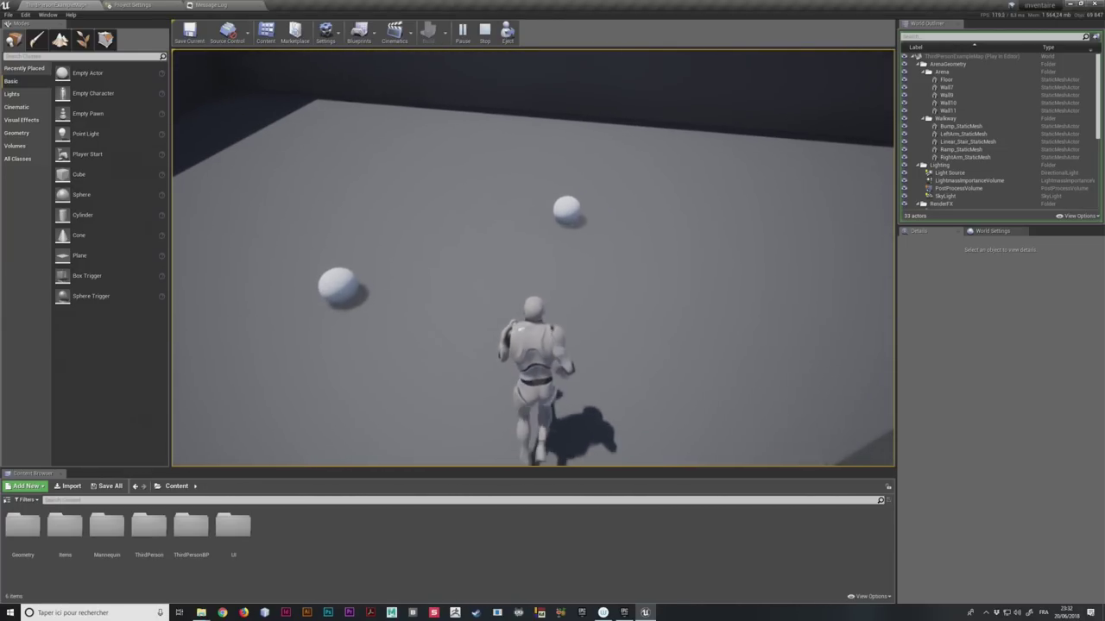
key("i")
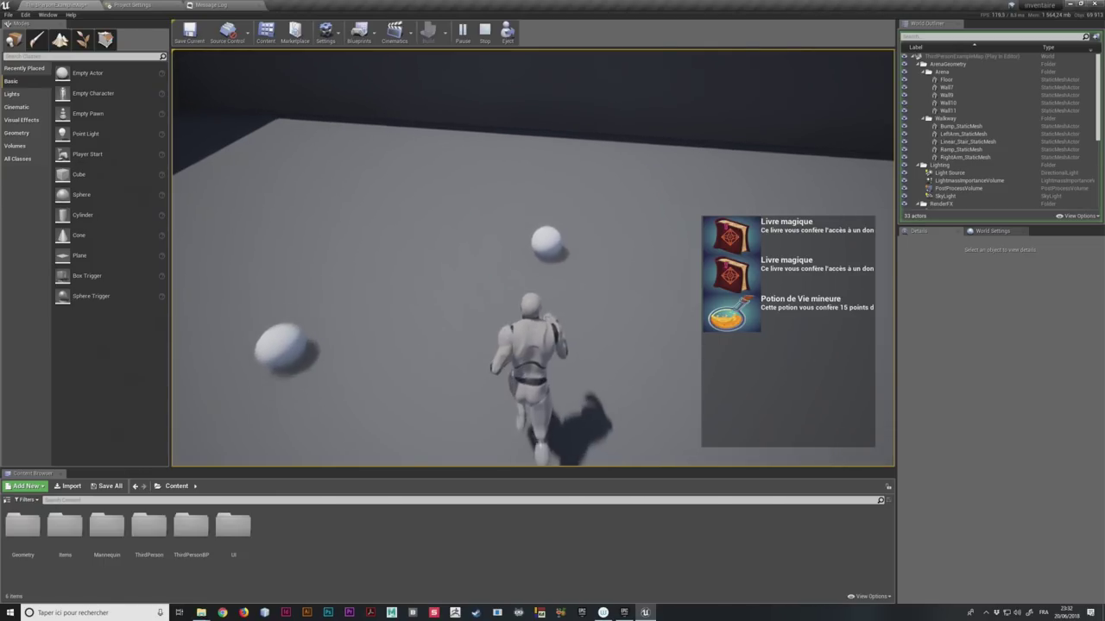
key("w")
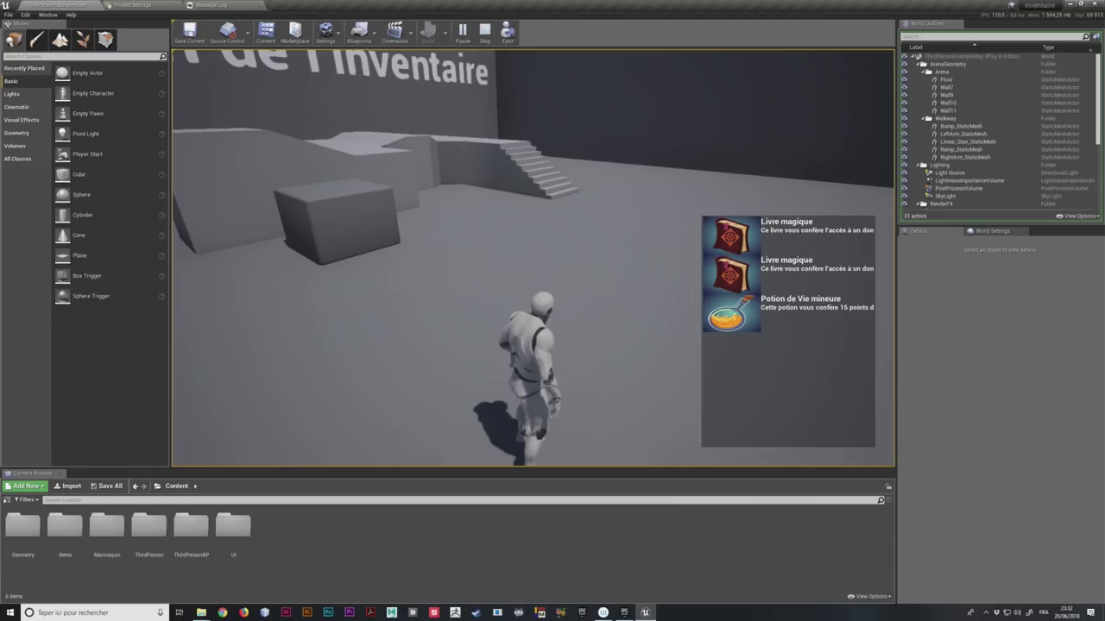
key("i")
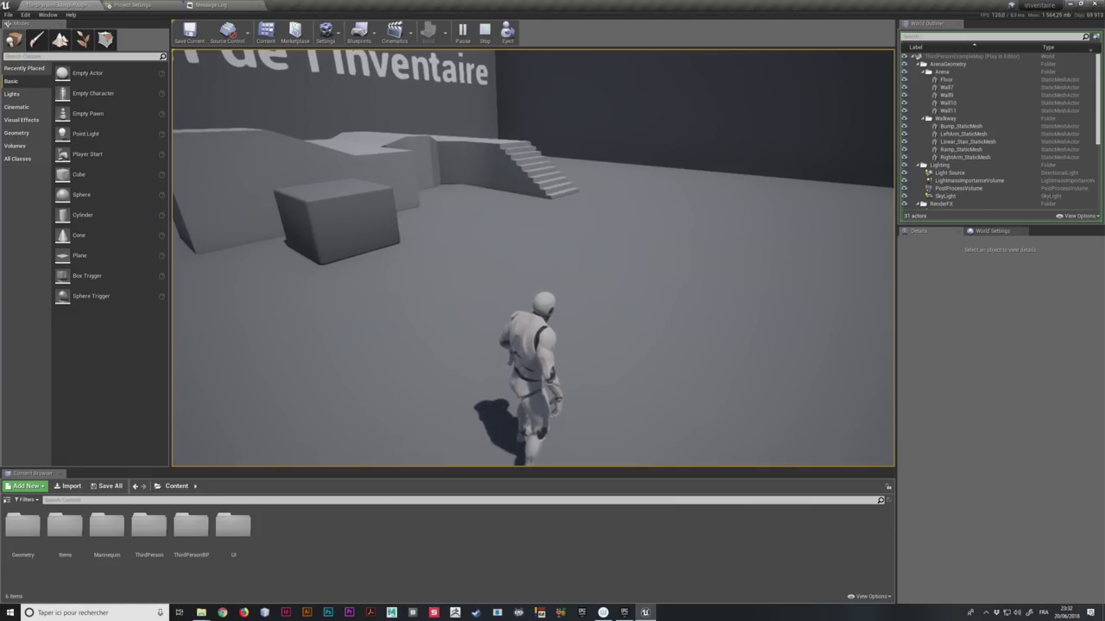
key("i")
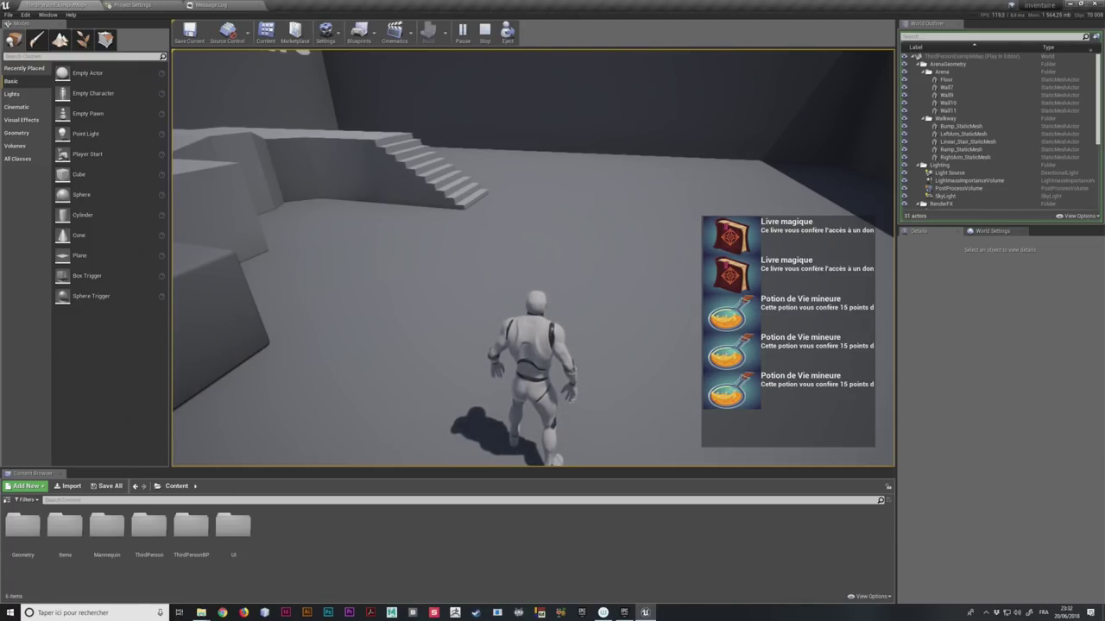
key("w")
key("Escape")
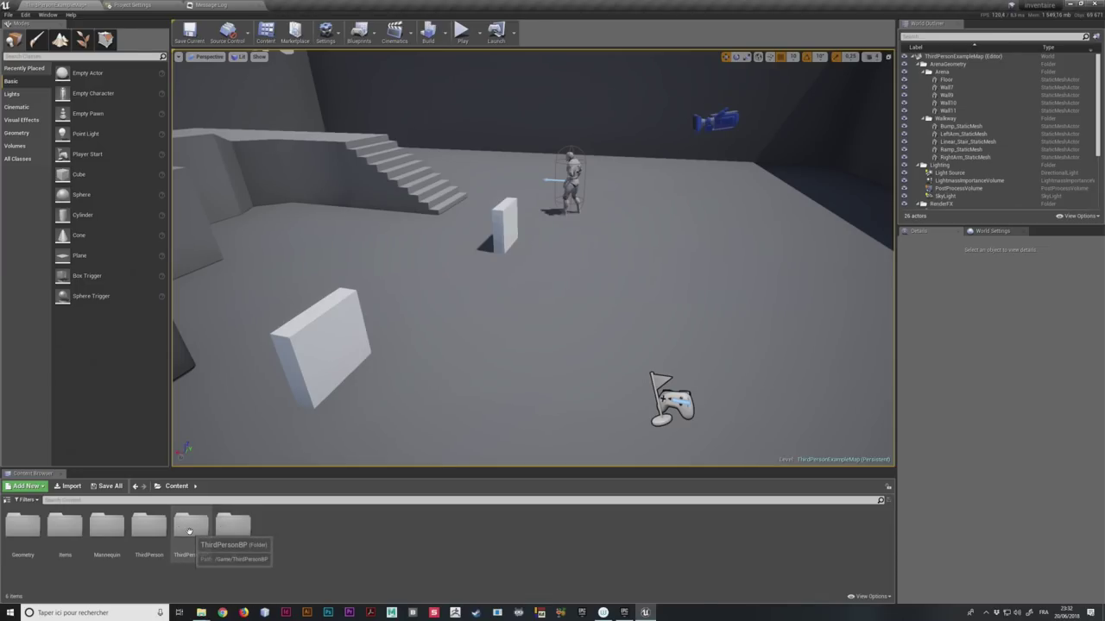
Step: Open ThirdPersonBP > Blueprints > ThirdPersonCharacter and its chargerInventaire function graph
double_click(189, 531)
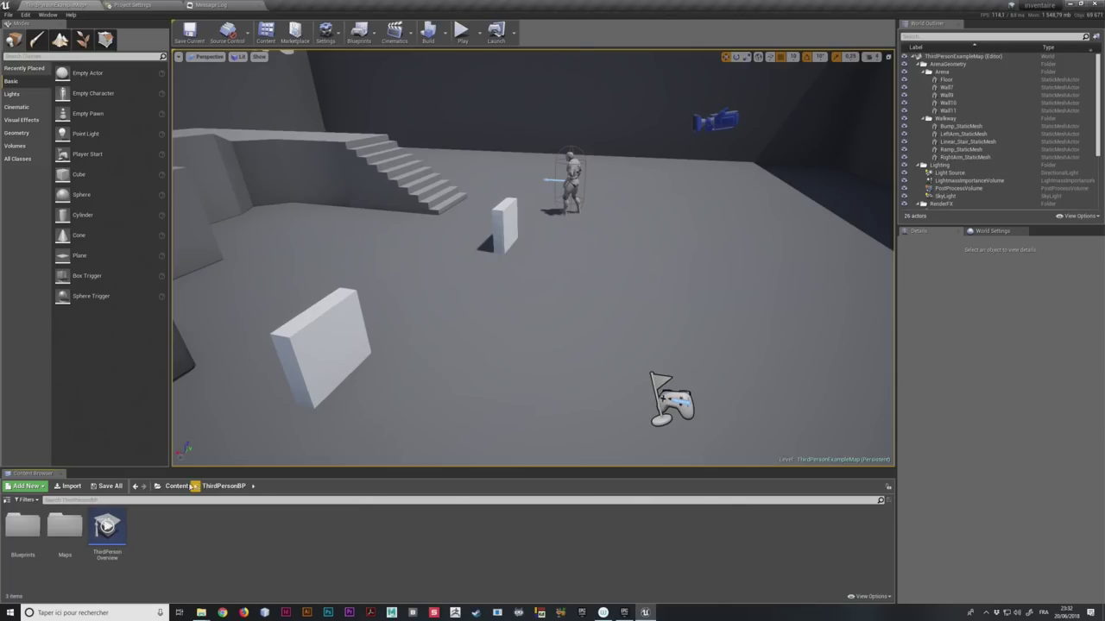
left_click(177, 486)
left_click(193, 524)
double_click(196, 524)
double_click(22, 524)
double_click(24, 528)
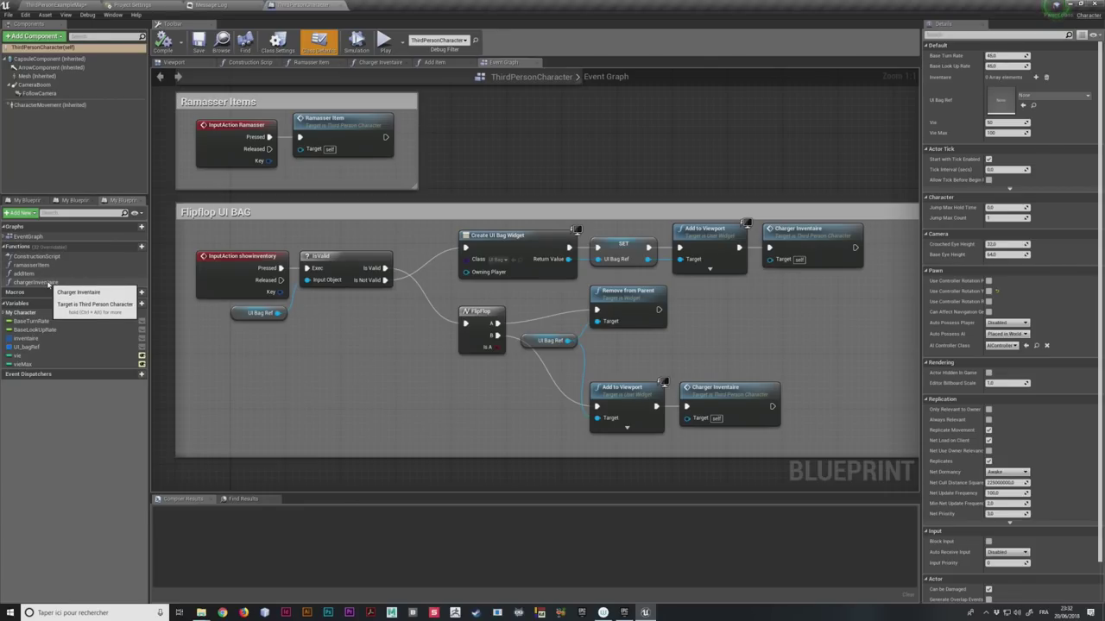
double_click(38, 282)
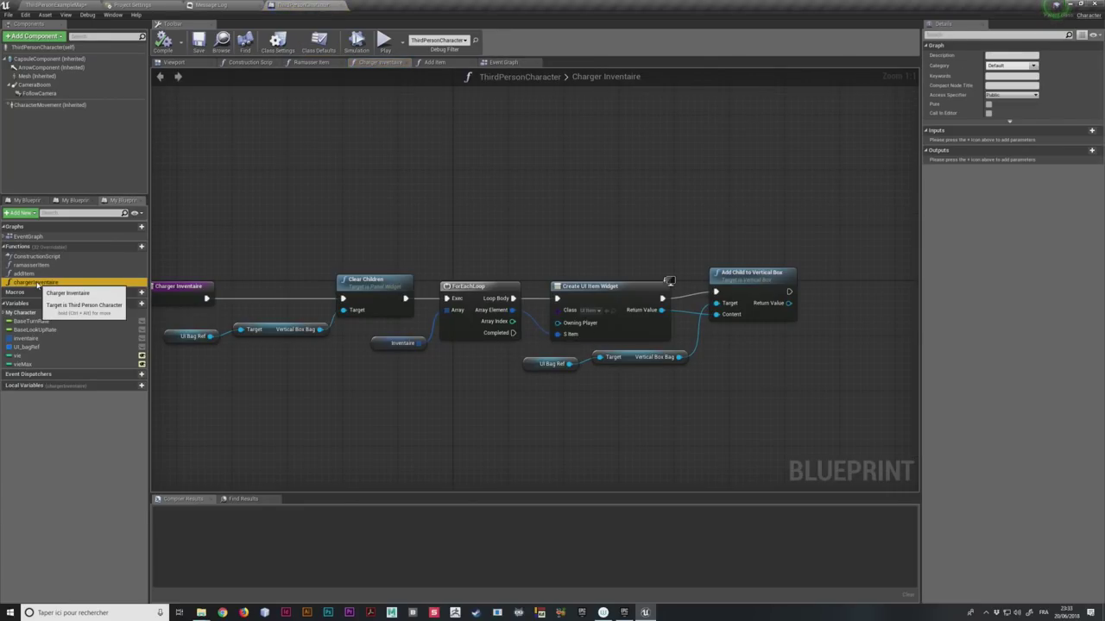
Step: Review the graph's nodes, moving the Inventaire node left beside Clear Children
scroll(466, 233, "up", 3)
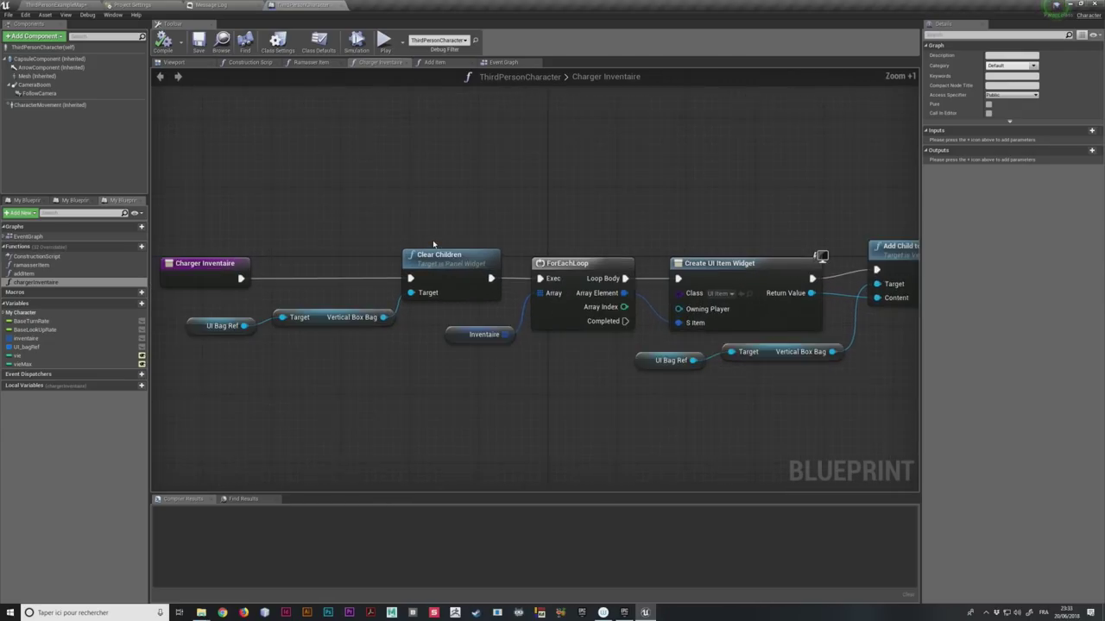
right_click_drag(599, 181, 666, 145)
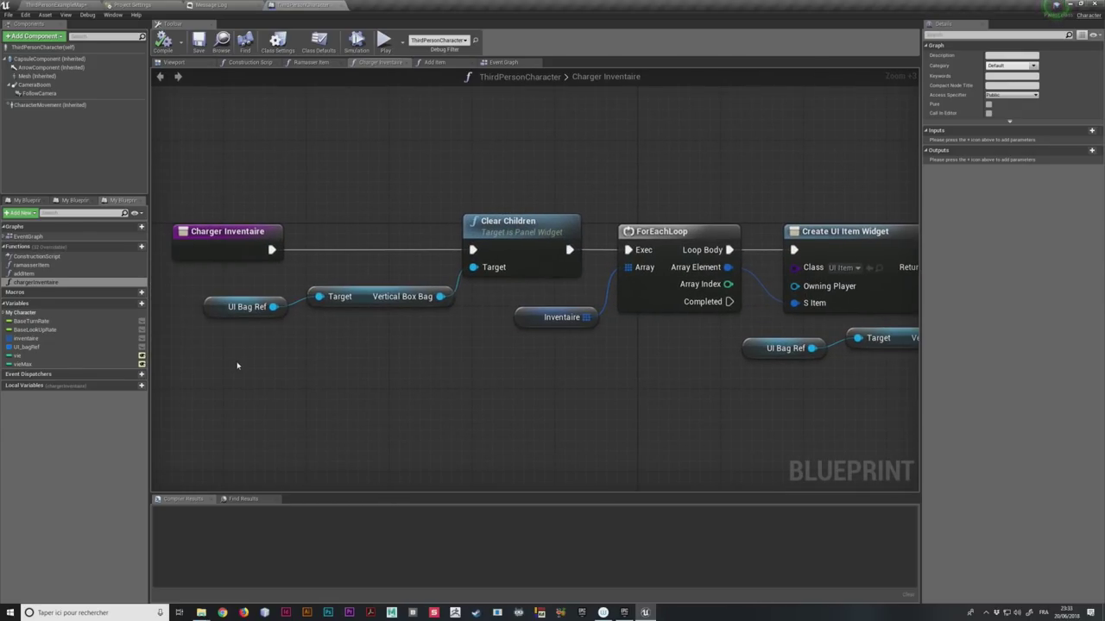
left_click_drag(249, 384, 485, 274)
right_click_drag(552, 364, 192, 347)
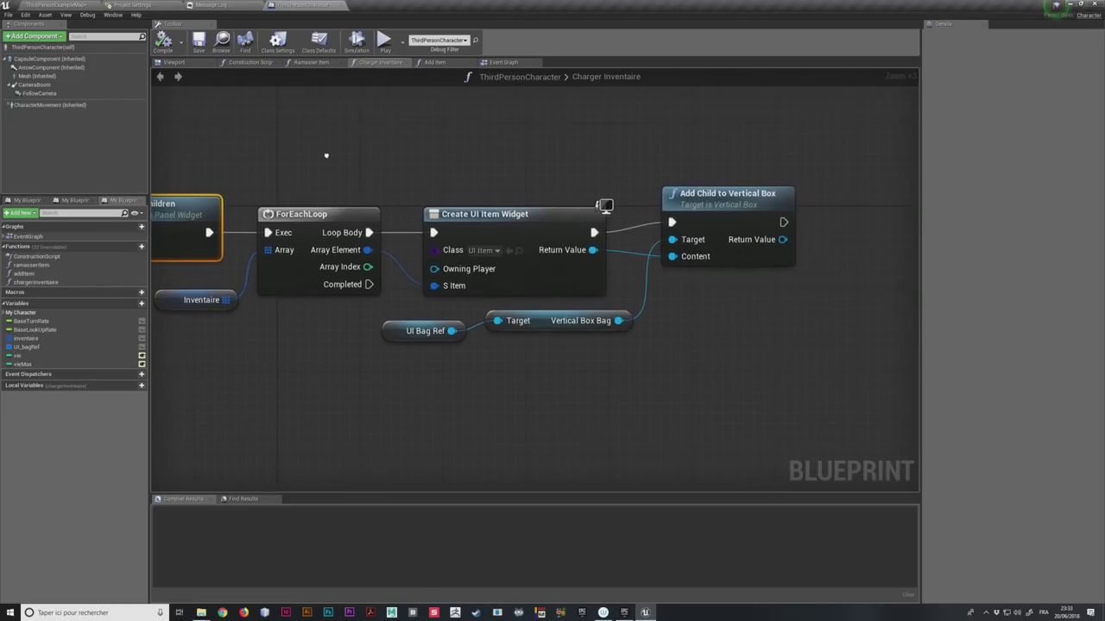
left_click_drag(170, 304, 185, 295)
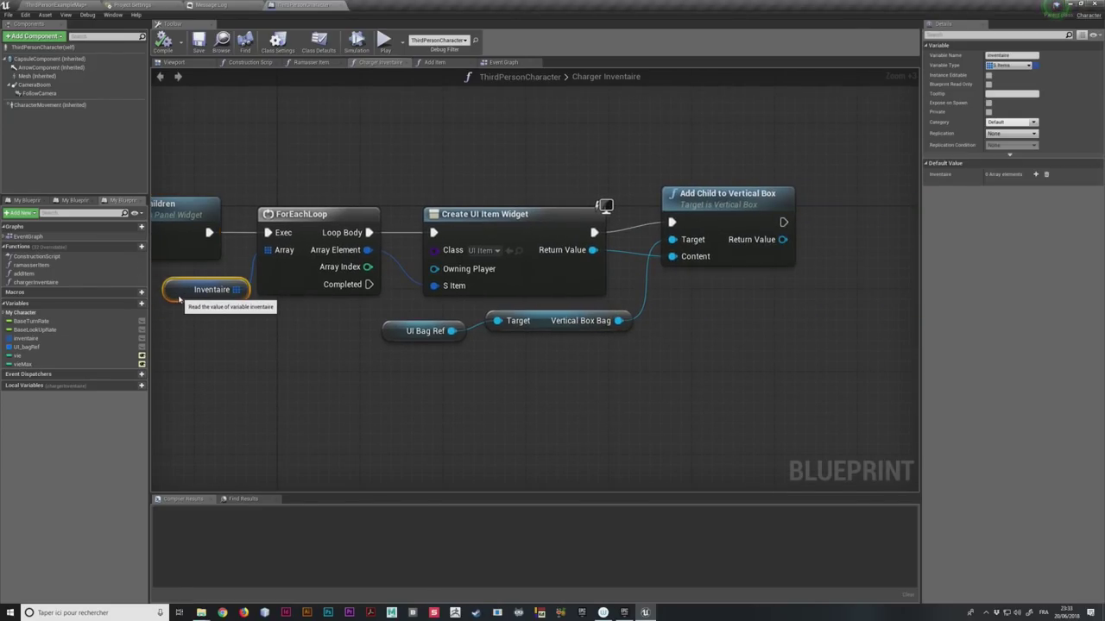
right_click_drag(217, 307, 341, 315)
left_click_drag(301, 306, 269, 306)
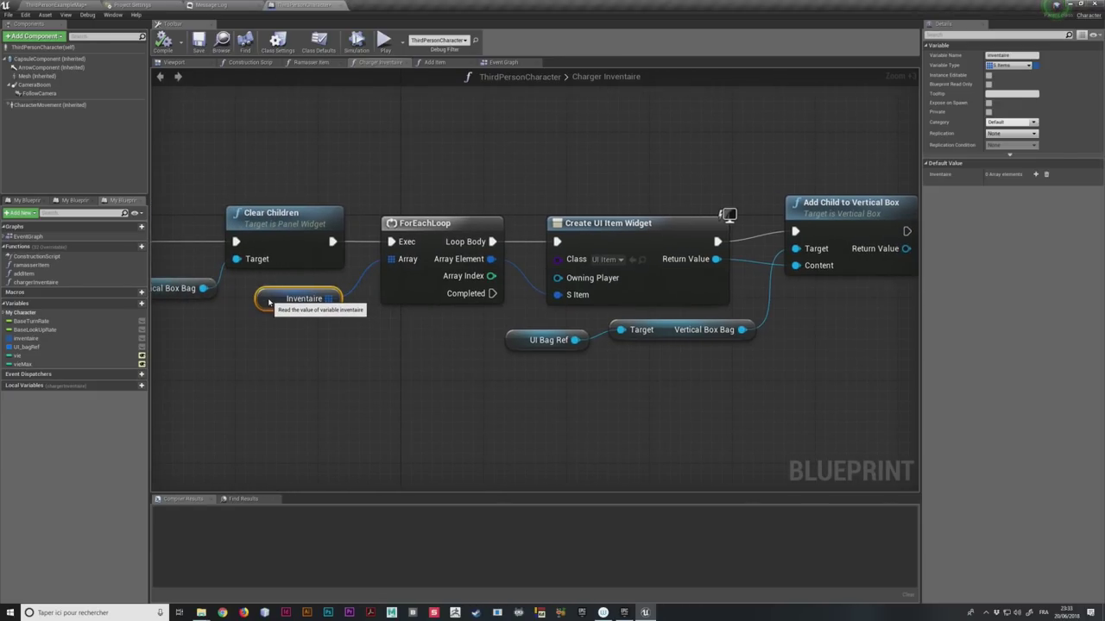
right_click_drag(386, 363, 333, 385)
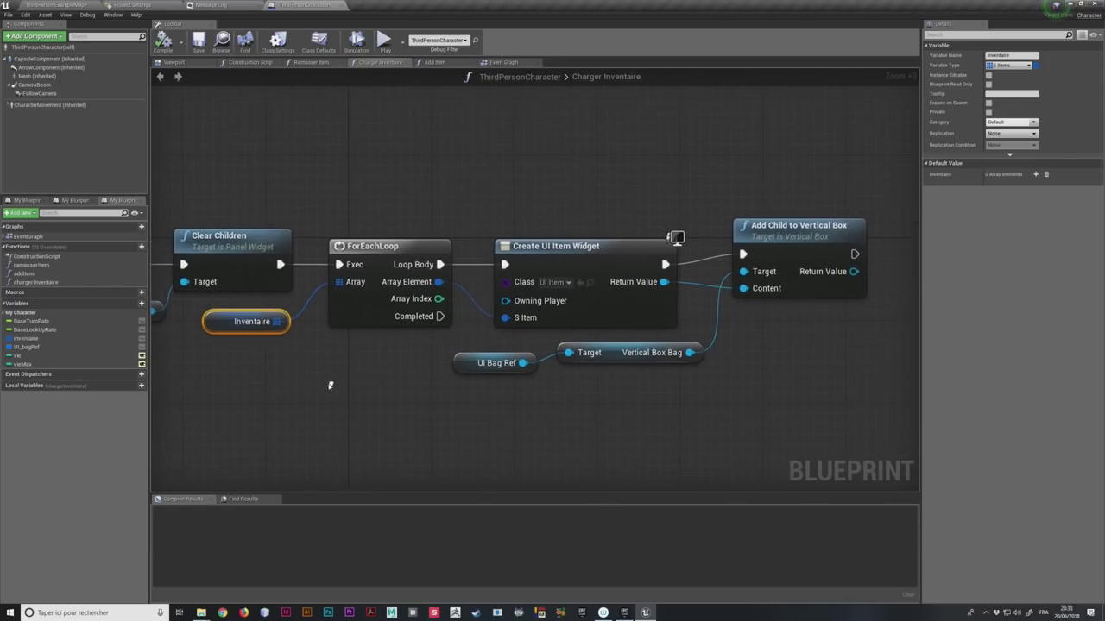
right_click_drag(468, 205, 262, 229)
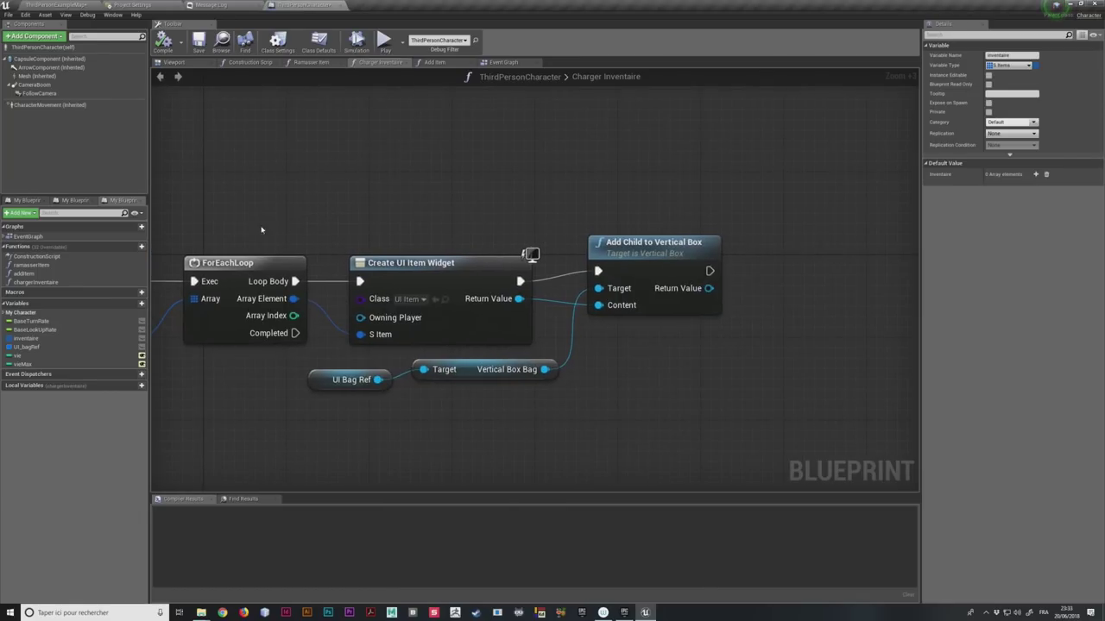
right_click_drag(221, 269, 356, 266)
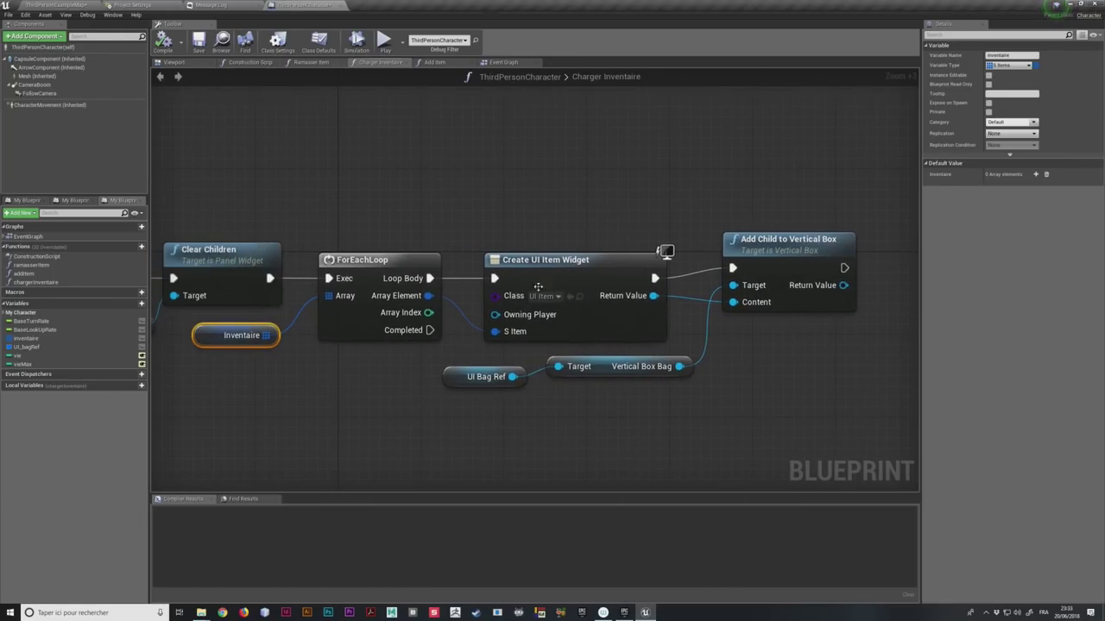
left_click_drag(482, 162, 851, 455)
right_click_drag(643, 410, 737, 430)
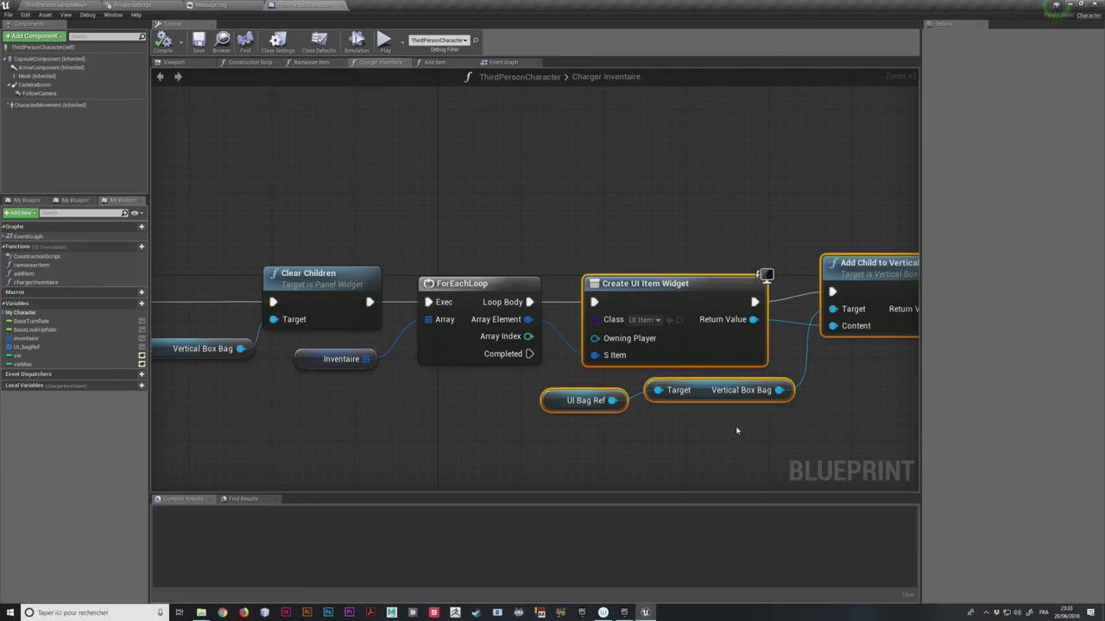
Step: Inspect the inventaire variable, frame the Charger Inventaire entry node, and return to the level editor
left_click(39, 338)
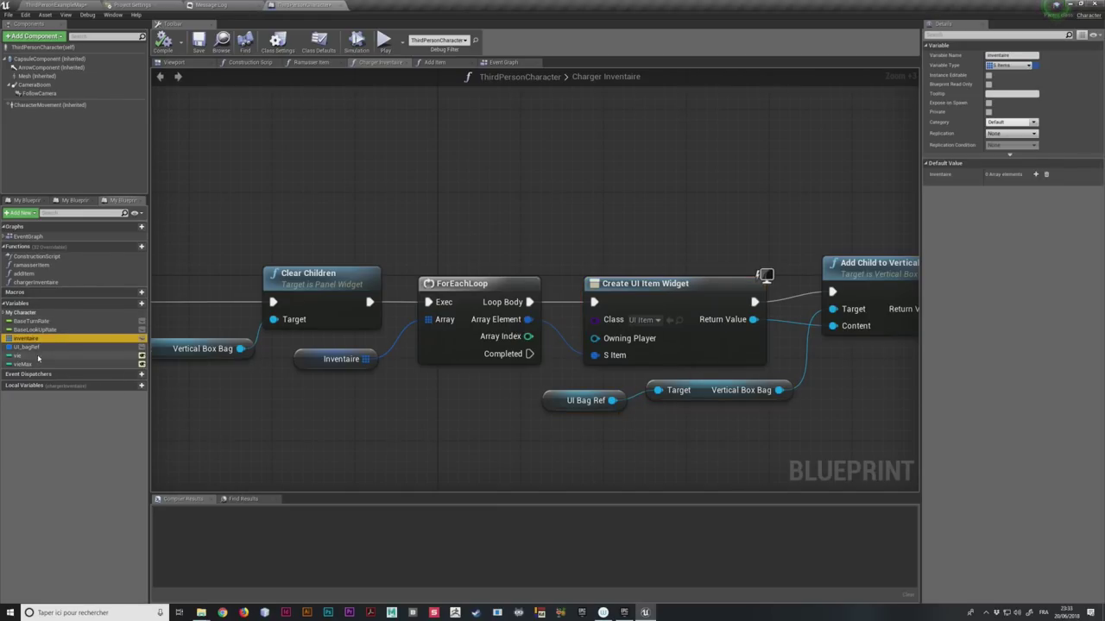
right_click_drag(901, 257, 518, 239)
left_click_drag(248, 193, 640, 453)
right_click_drag(569, 395, 790, 341)
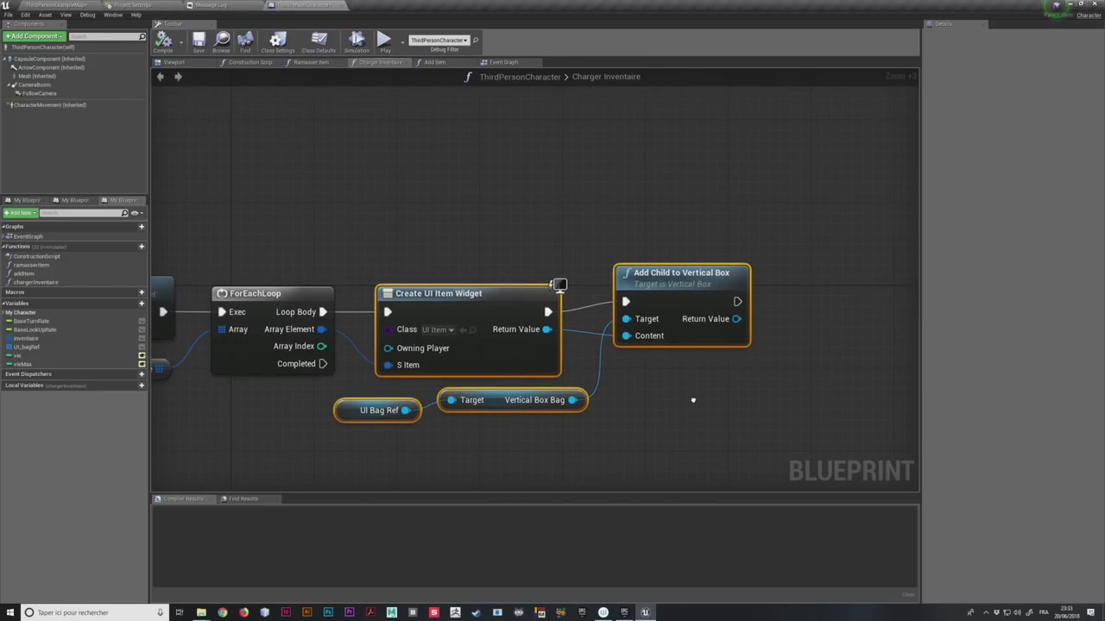
right_click_drag(511, 153, 585, 153)
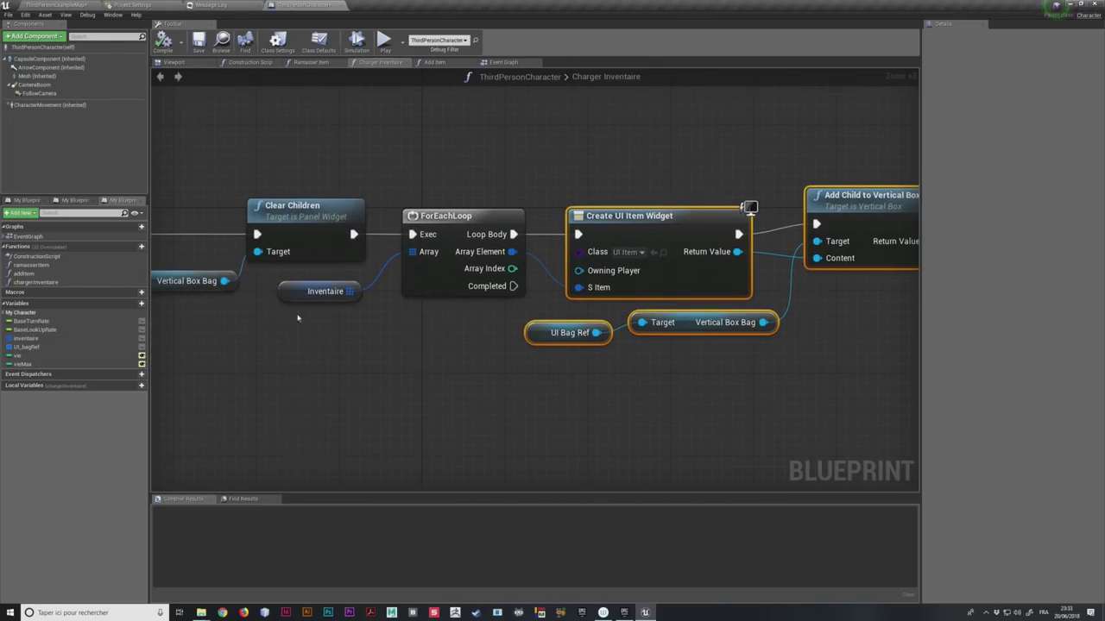
right_click_drag(326, 138, 441, 138)
scroll(442, 138, "down", 1)
right_click_drag(169, 176, 280, 210)
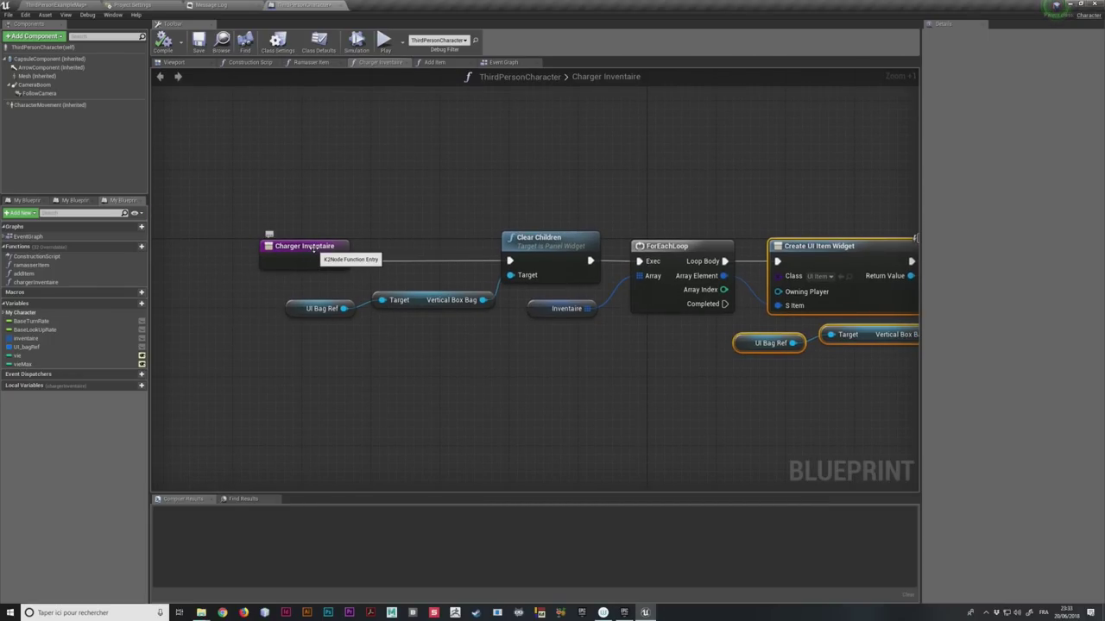
left_click(54, 4)
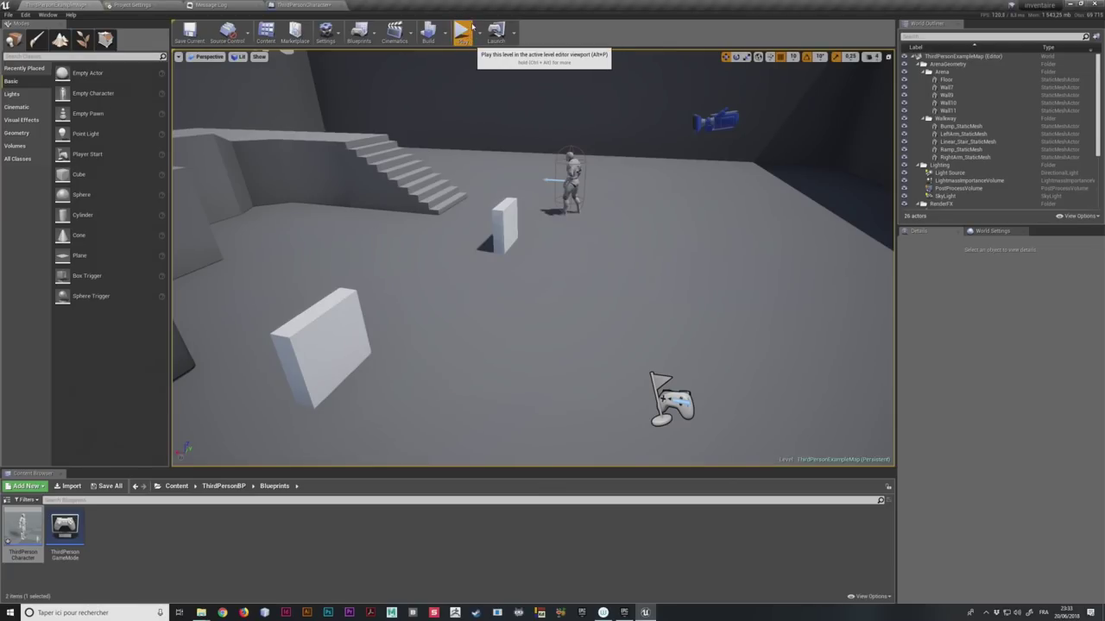
left_click(472, 27)
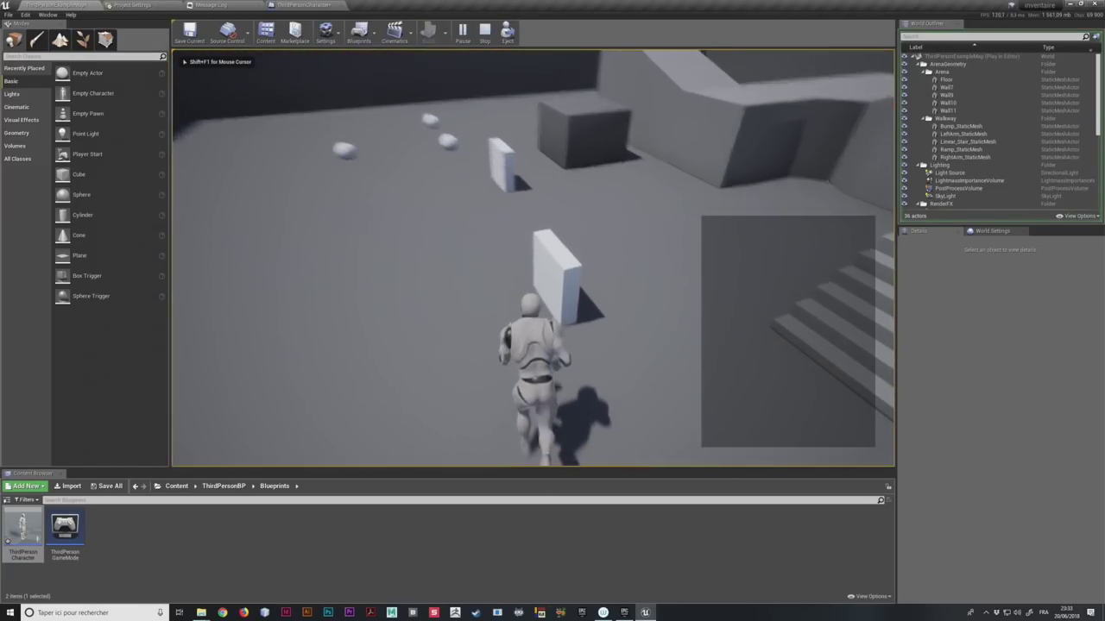
key("w")
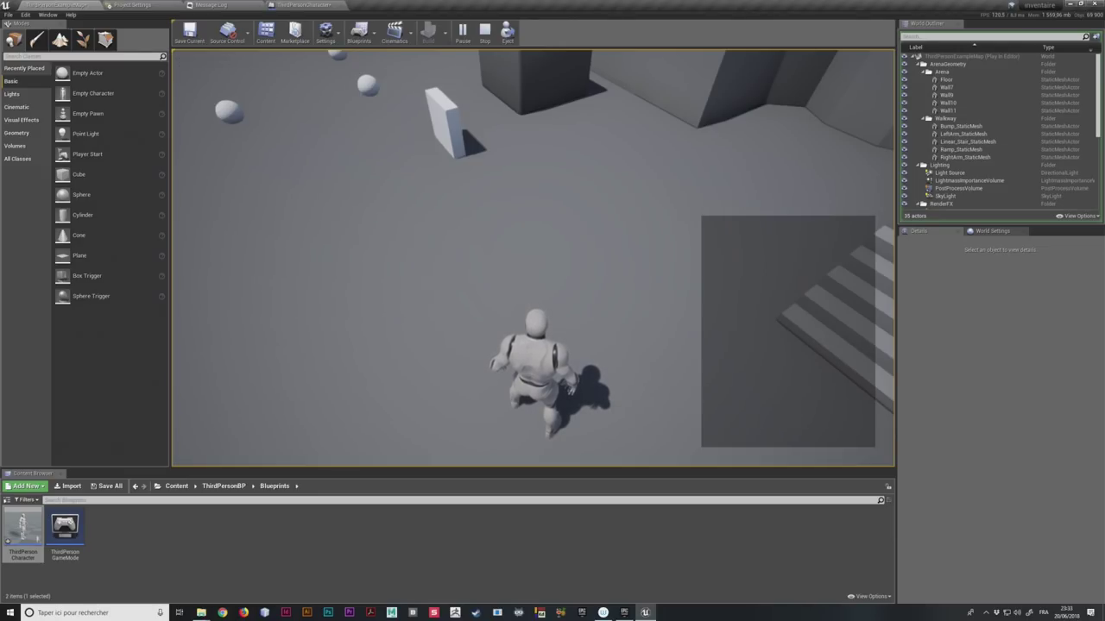
key("Escape")
left_click(302, 5)
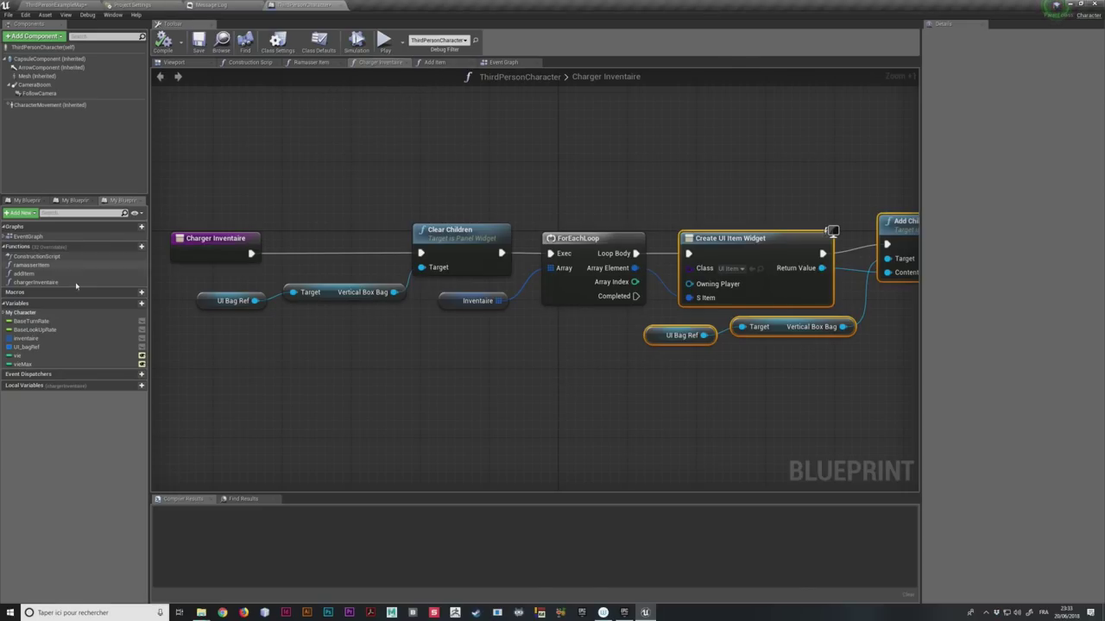
Step: In the addItem function graph, add a chargerInventaire call after the existing nodes
double_click(26, 273)
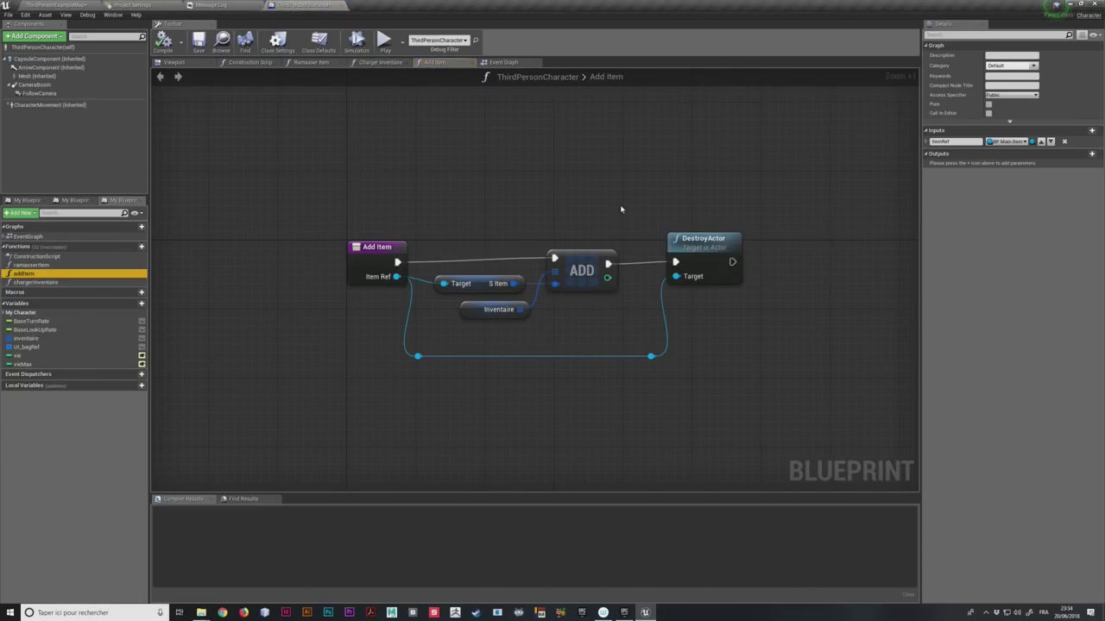
right_click_drag(562, 213, 495, 192)
left_click(26, 273)
right_click_drag(590, 213, 506, 205)
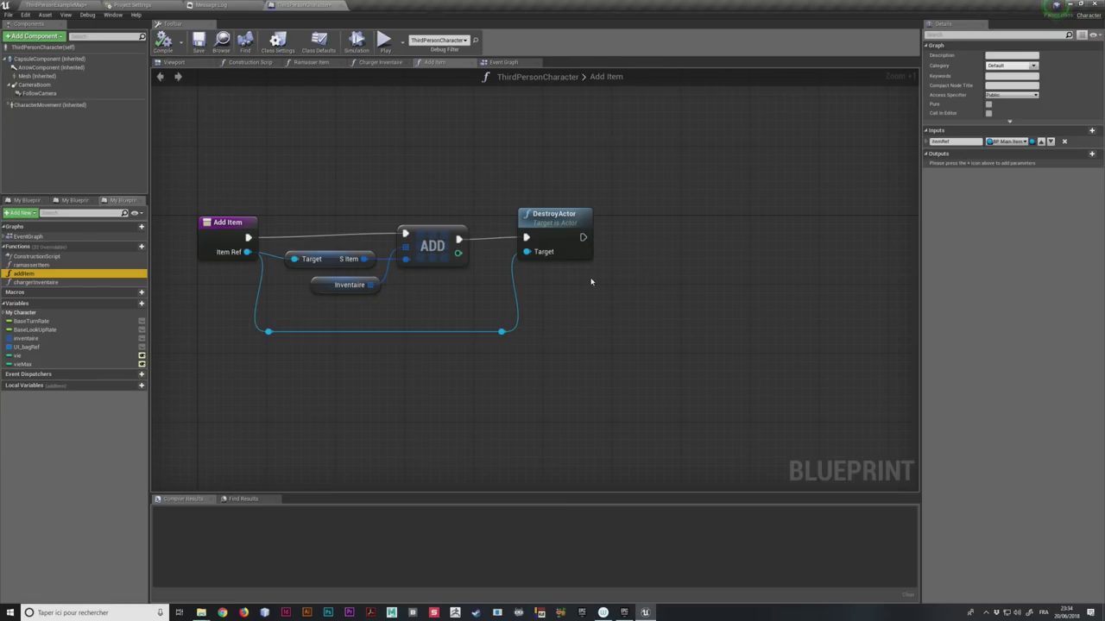
mouse_move(34, 282)
left_mouse_down()
mouse_move(681, 226)
mouse_move(583, 237)
left_mouse_up()
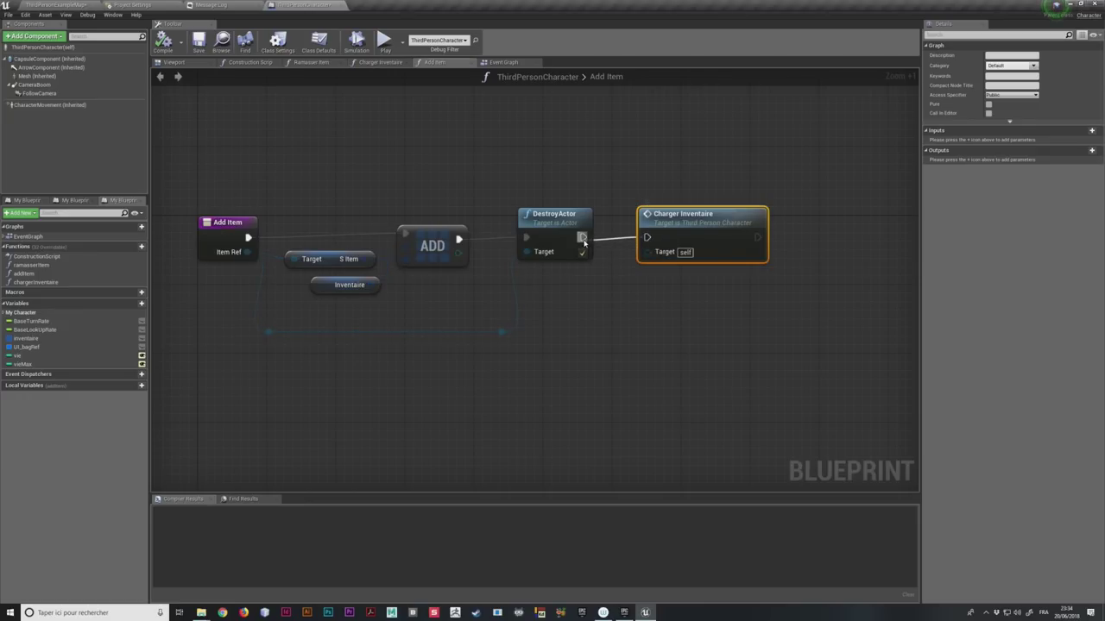
left_click_drag(661, 208, 645, 208)
left_click(599, 156)
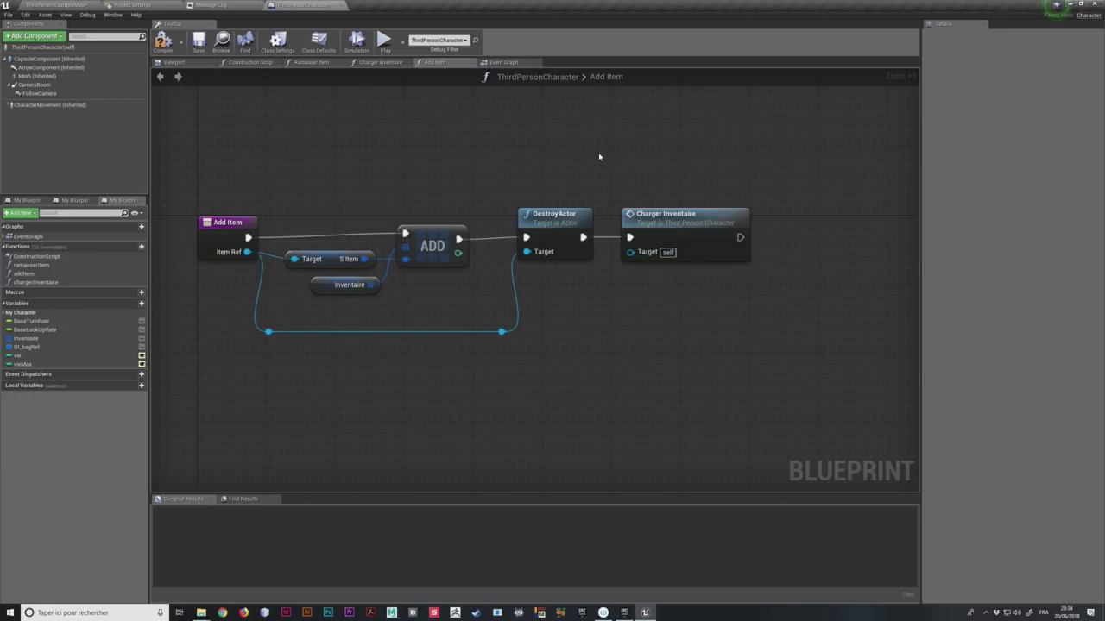
Step: Align the ADD, DestroyActor and Charger Inventaire nodes in a straight line
left_click_drag(229, 222, 302, 338)
left_click_drag(302, 193, 360, 310)
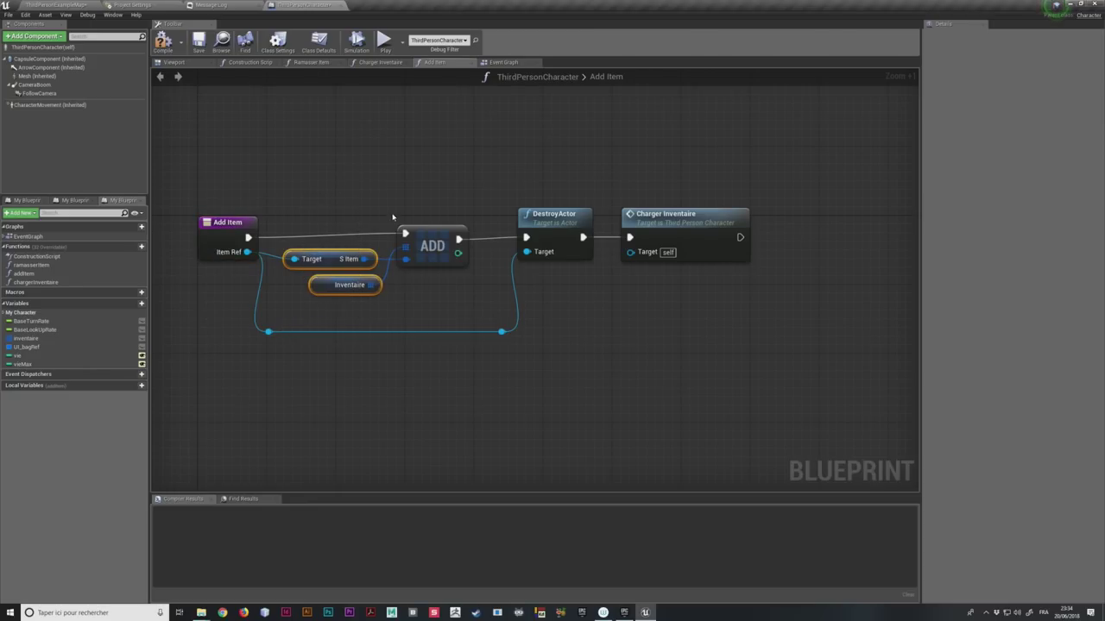
left_click(439, 247)
left_click_drag(443, 245, 436, 246)
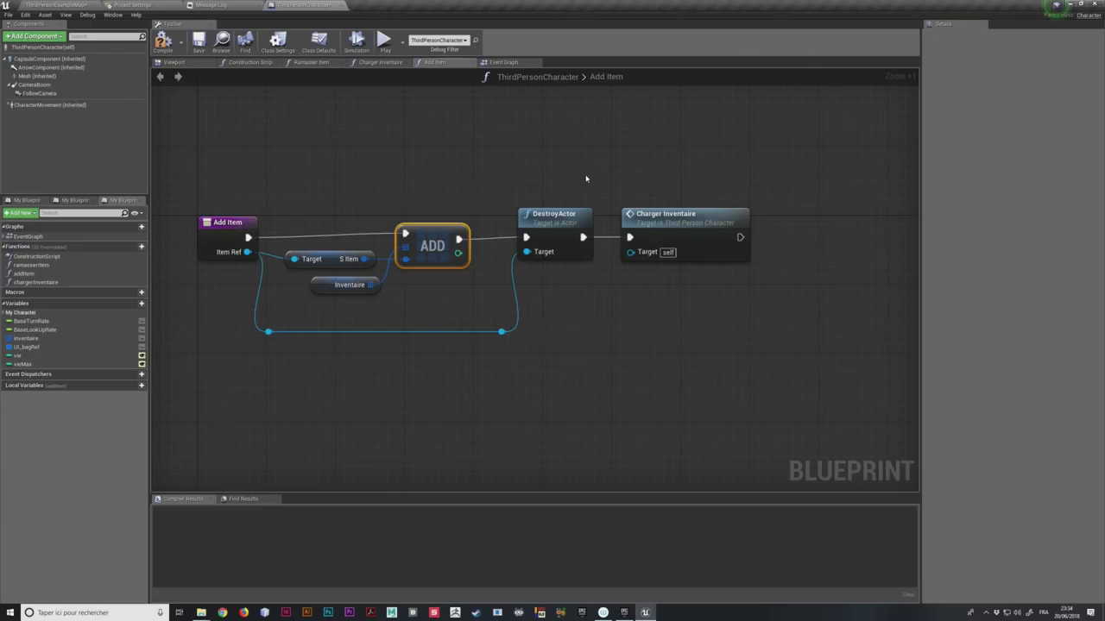
left_click_drag(554, 213, 544, 213)
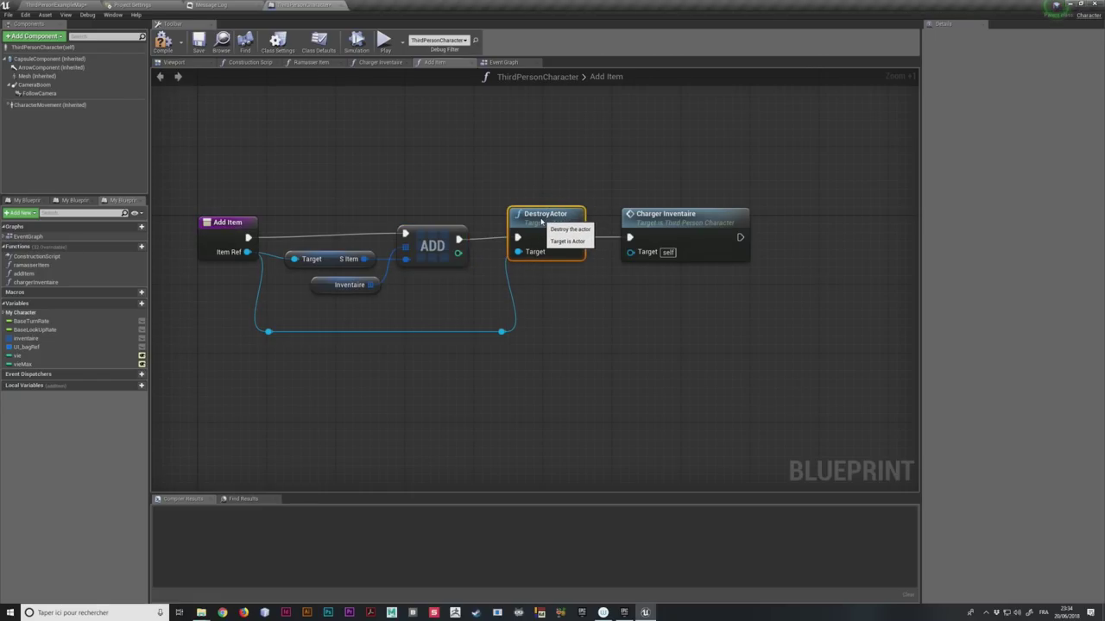
left_click_drag(648, 212, 638, 212)
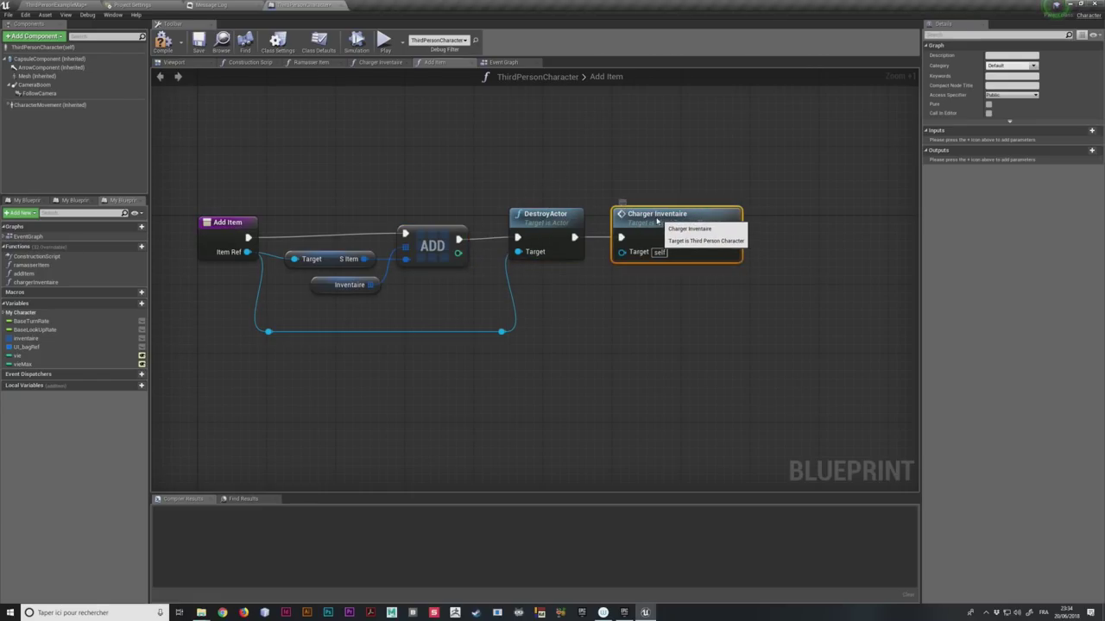
Step: Compile and save the ThirdPersonCharacter blueprint, then play the level
left_click(163, 41)
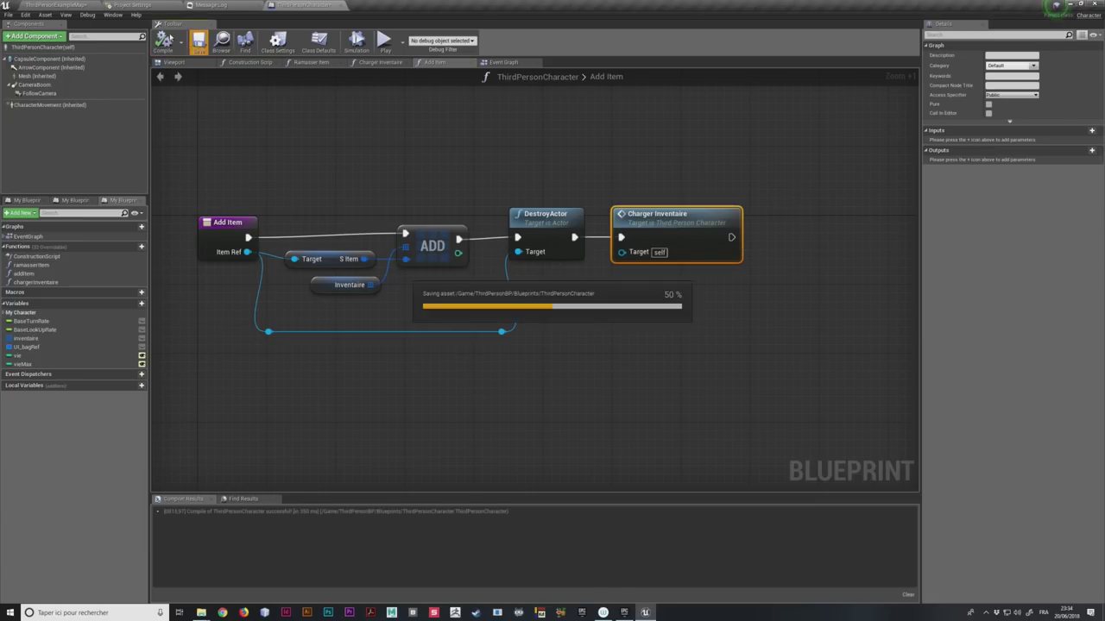
left_click(56, 4)
left_click(460, 33)
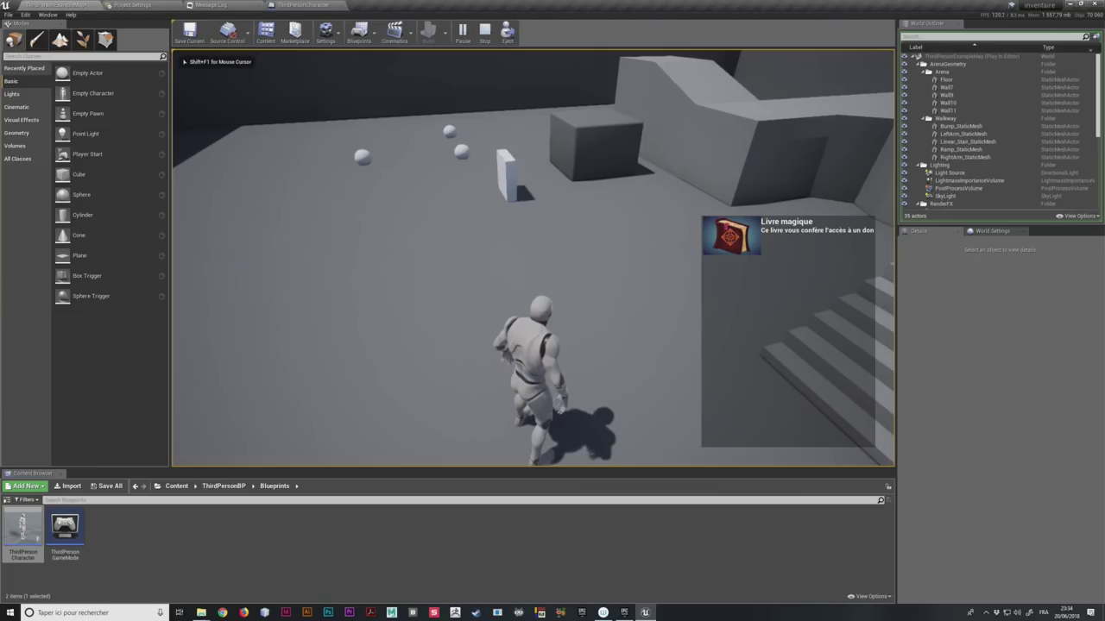
Step: Pick up items until the inventory shows two Livre magique and three Potion de Vie mineure, then stop
key("w")
key("w")
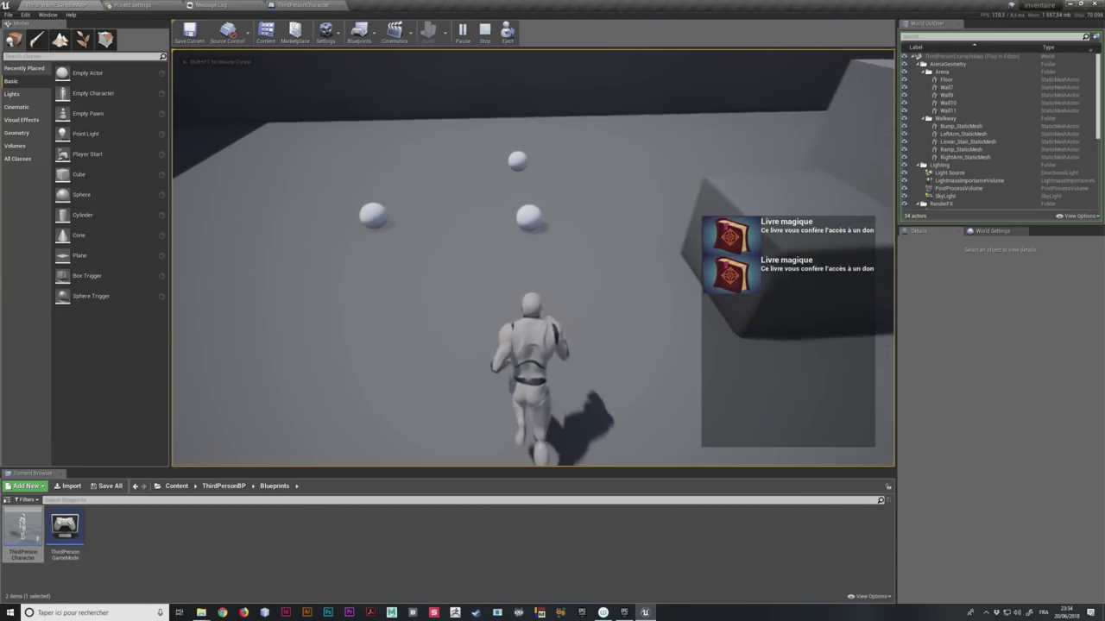
key("w")
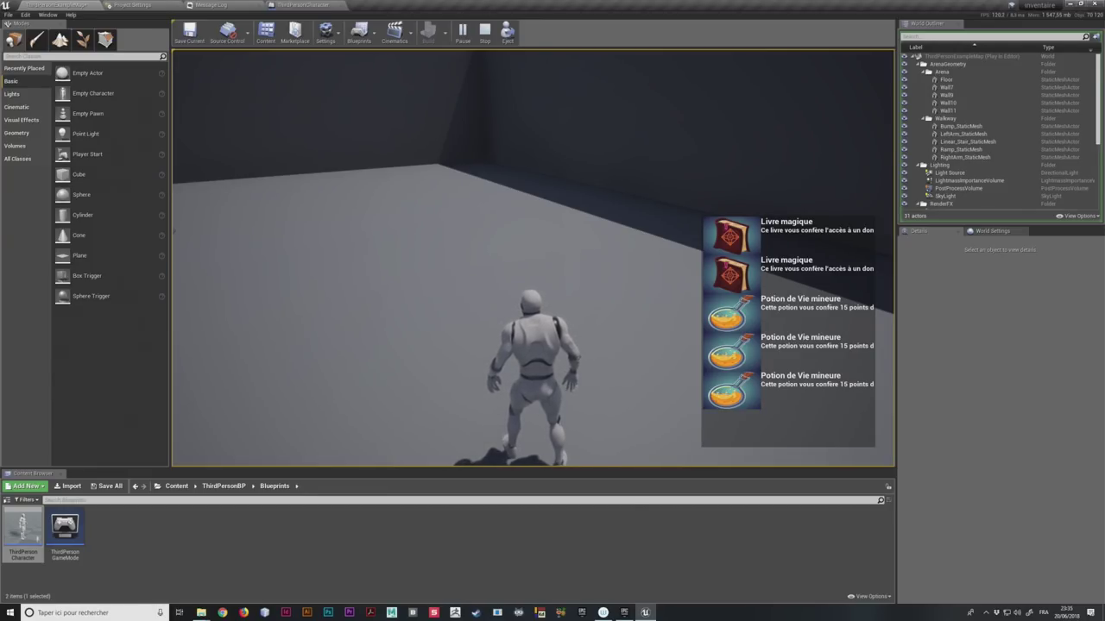
key("Escape")
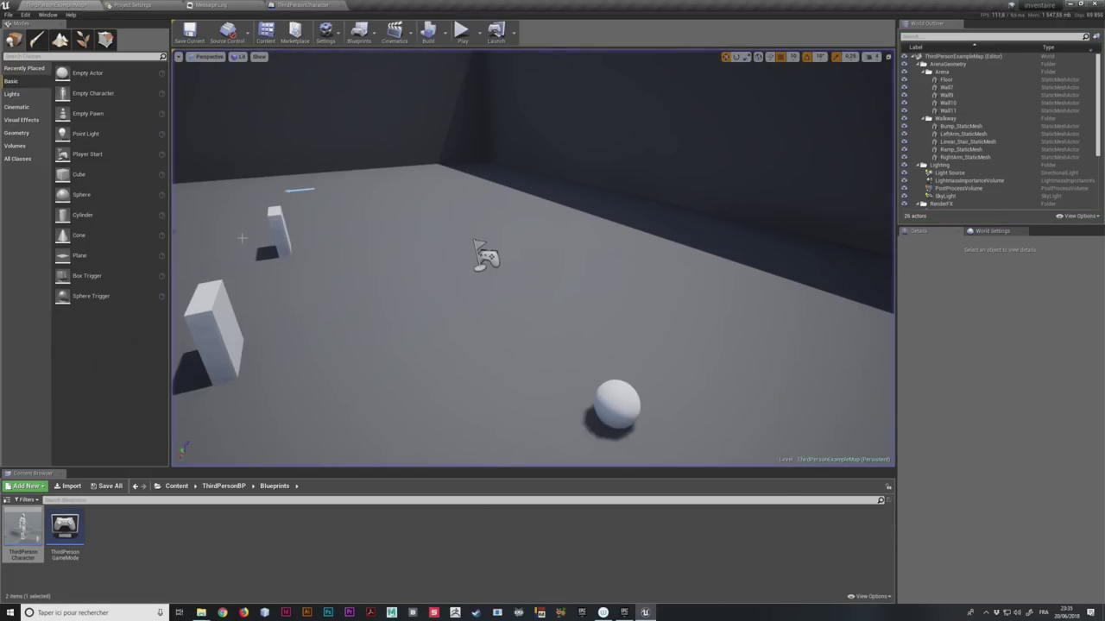
Step: Open the UI_item widget from the Content > UI folder
left_click(177, 486)
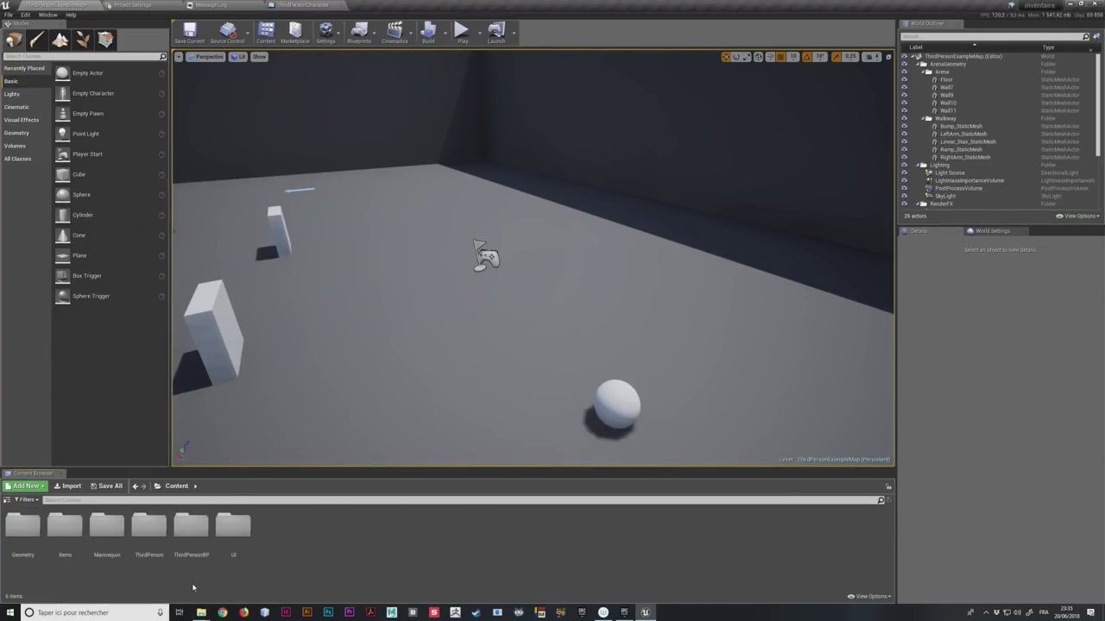
double_click(239, 528)
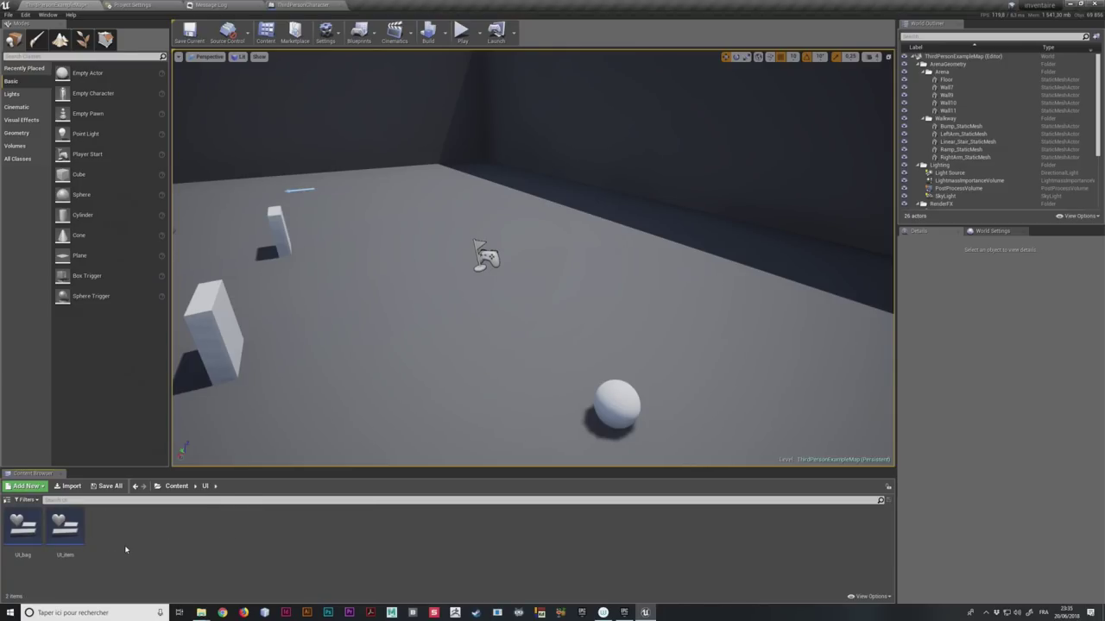
double_click(67, 525)
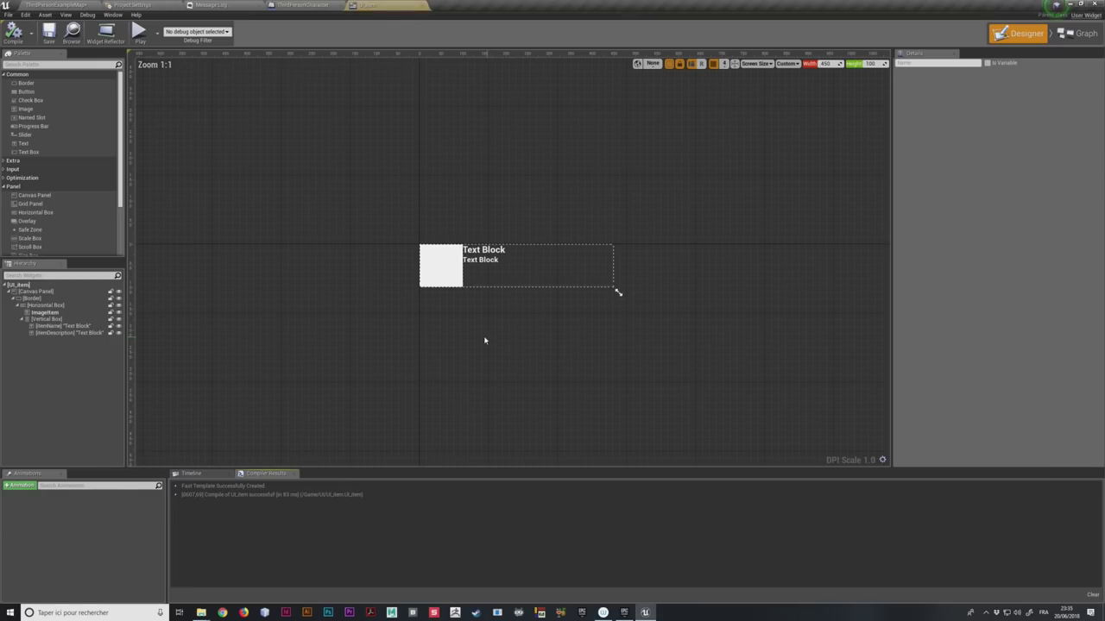
scroll(506, 310, "up", 2)
scroll(476, 215, "up", 4)
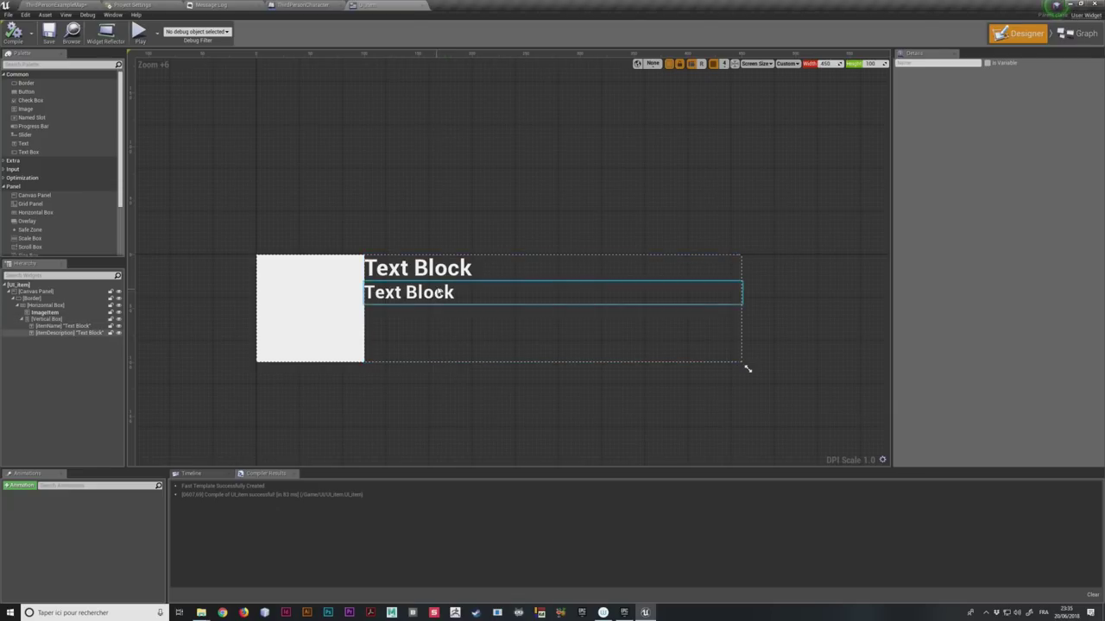
Step: Tick Auto Wrap Text on the item name and description text blocks, then return to the map
left_click(427, 273)
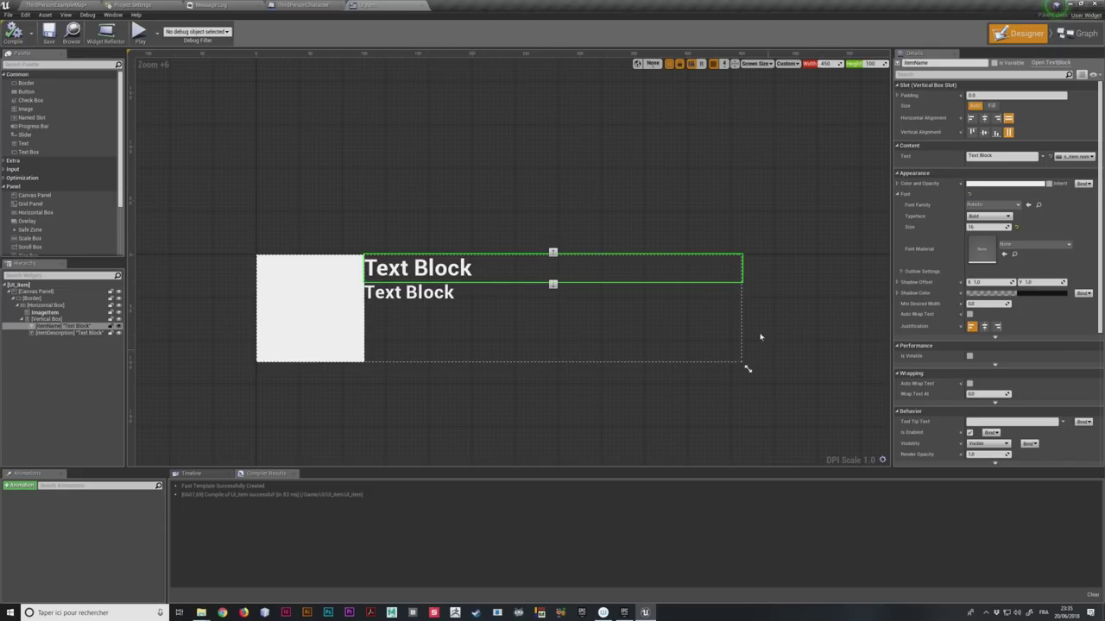
scroll(947, 325, "down", 2)
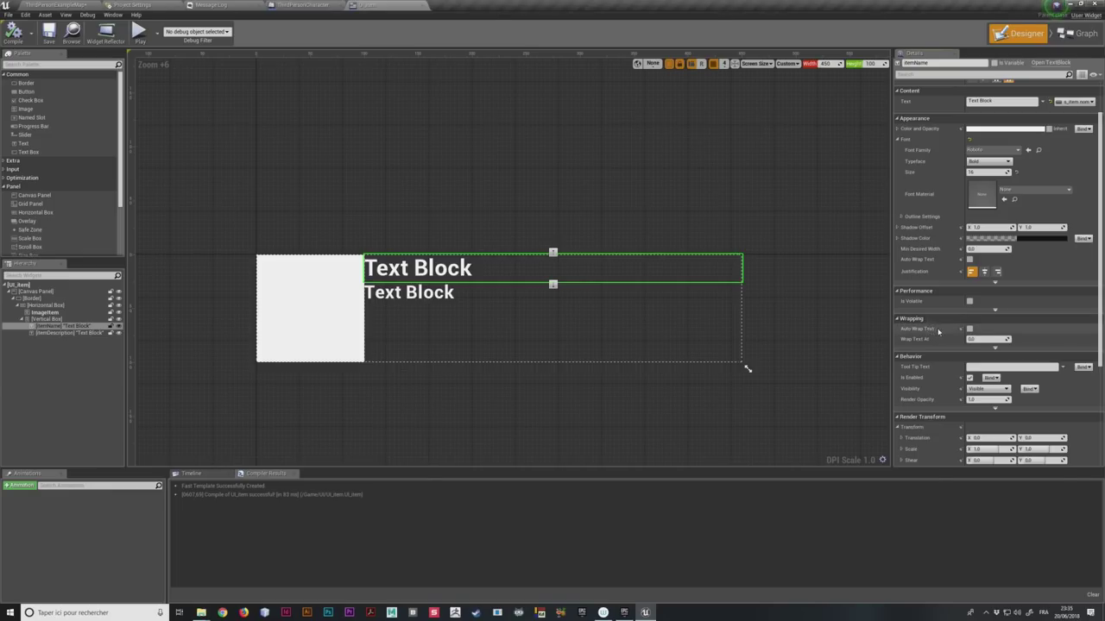
left_click(969, 329)
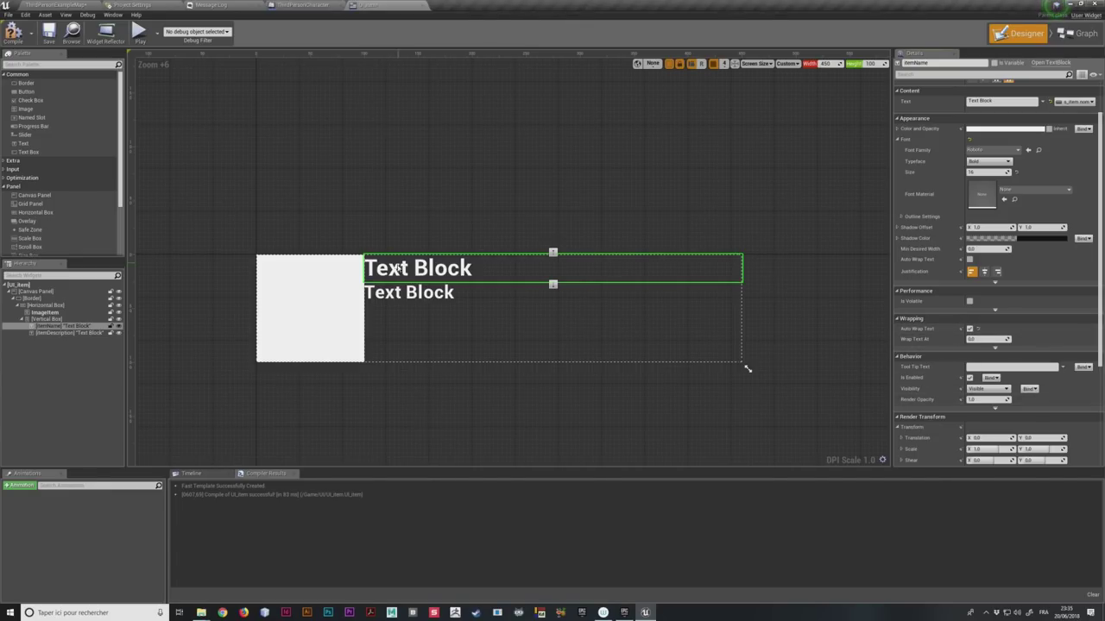
left_click(405, 295)
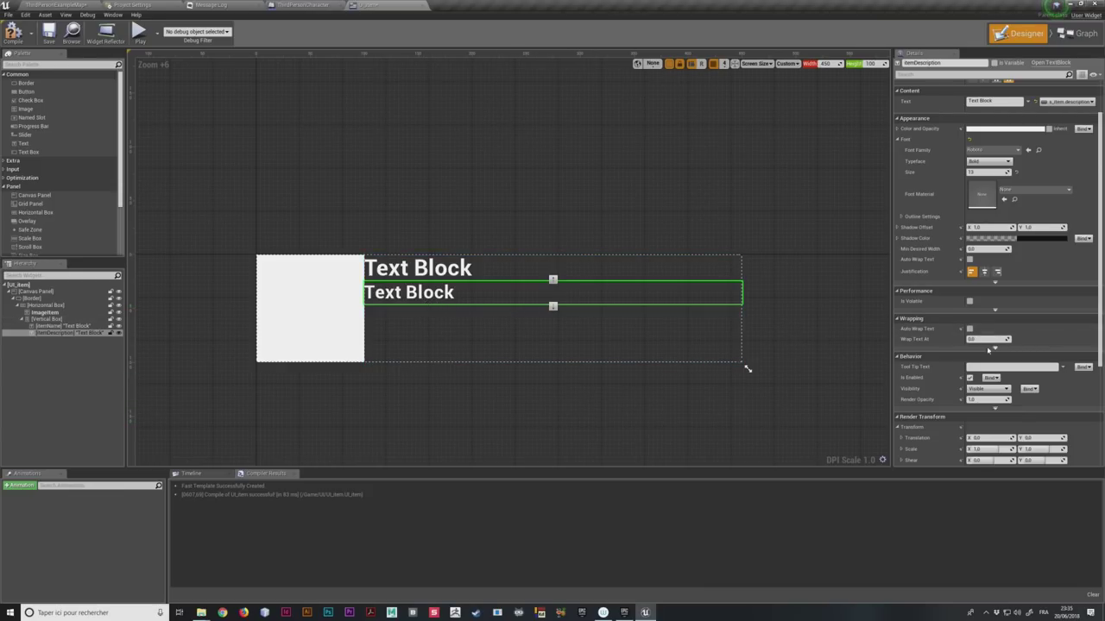
left_click(969, 329)
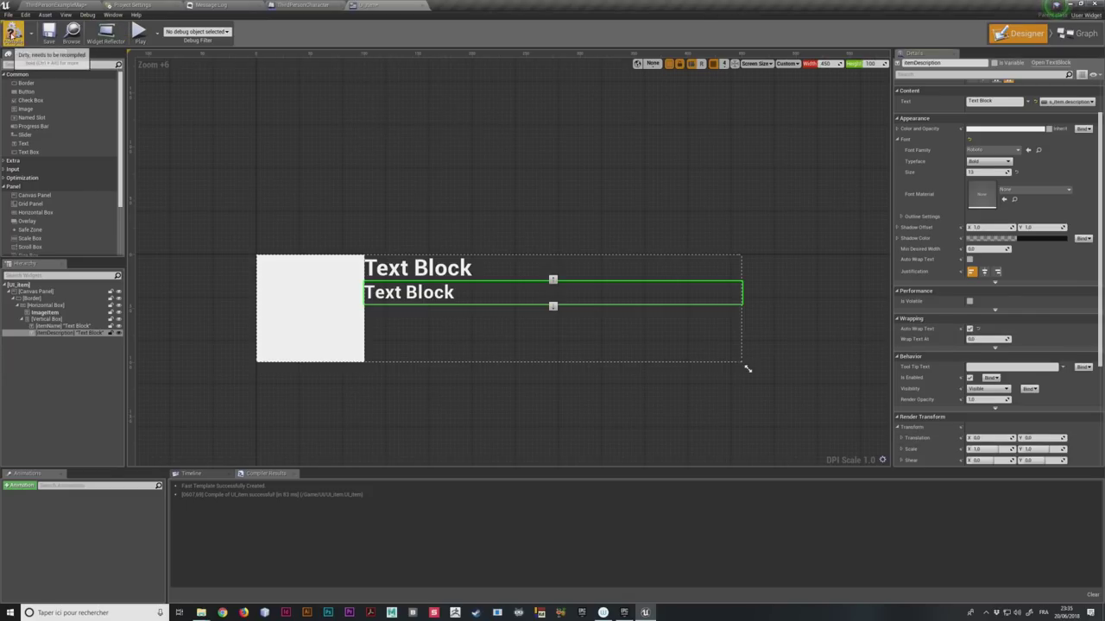
left_click(56, 5)
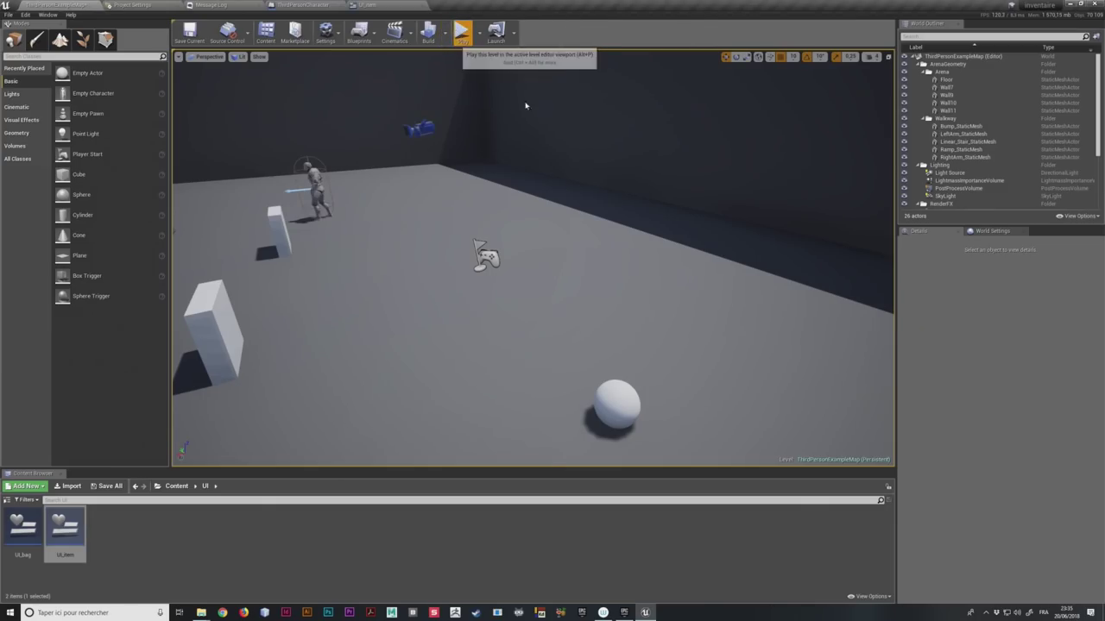
Step: Play the level and open the inventory to check the wrapped item descriptions, then stop
left_click(461, 32)
key("i")
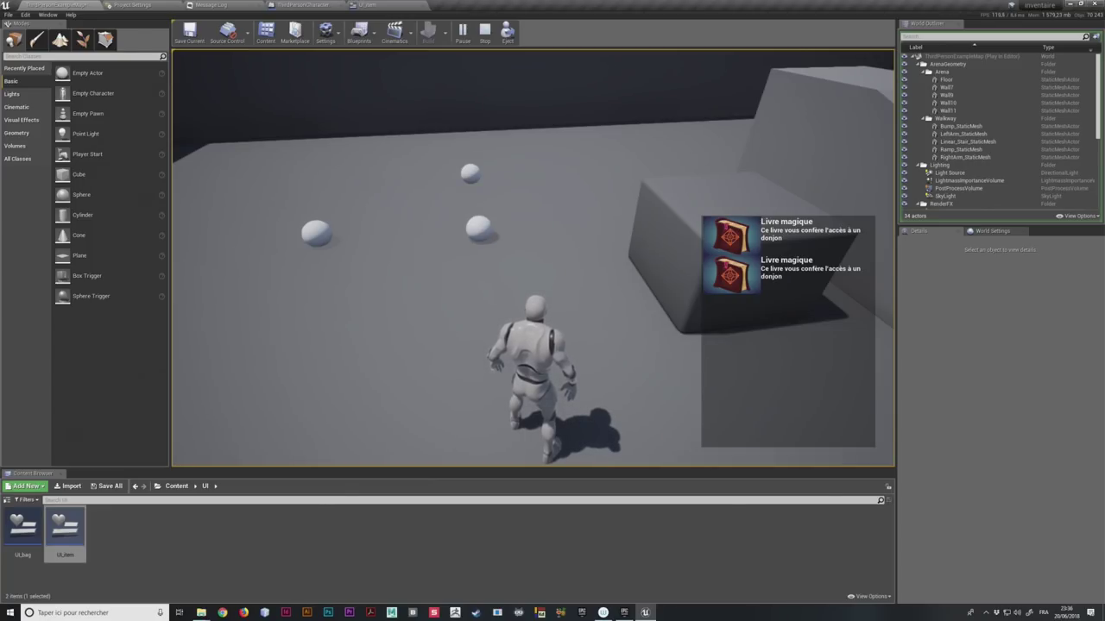
key("Escape")
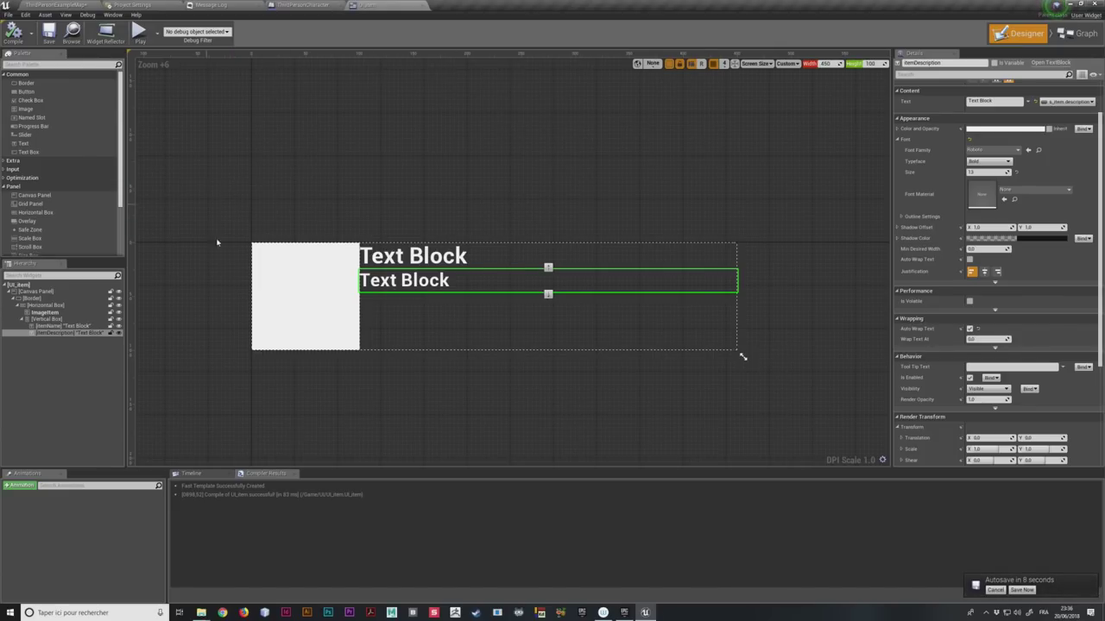
Step: Select the Border holding the item image and texts, checking the Horizontal Box settings too
left_click(386, 147)
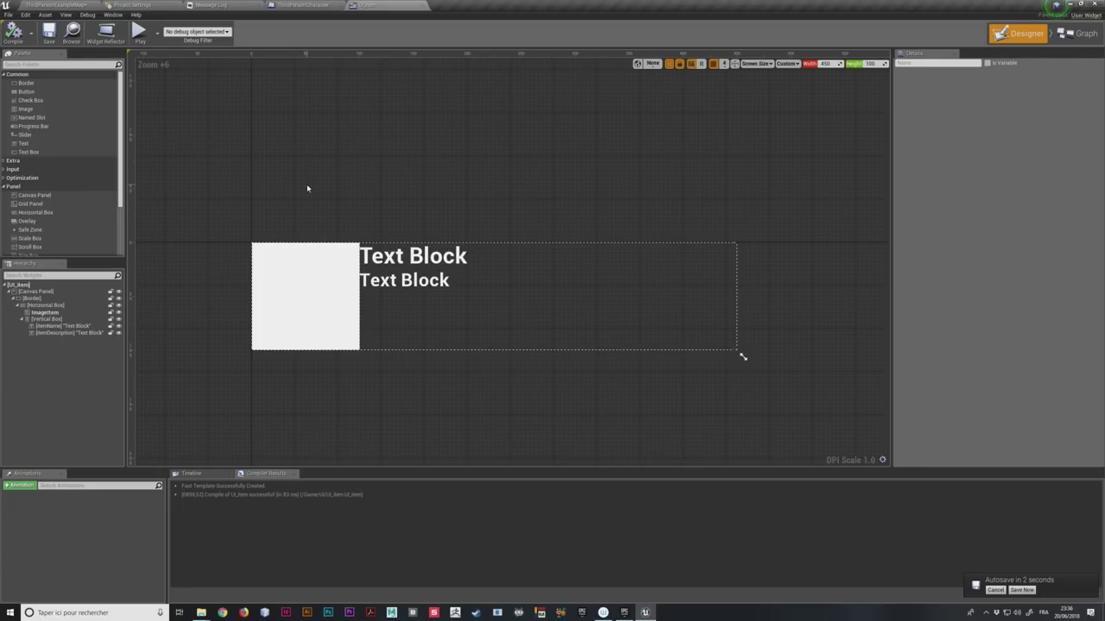
left_click(41, 300)
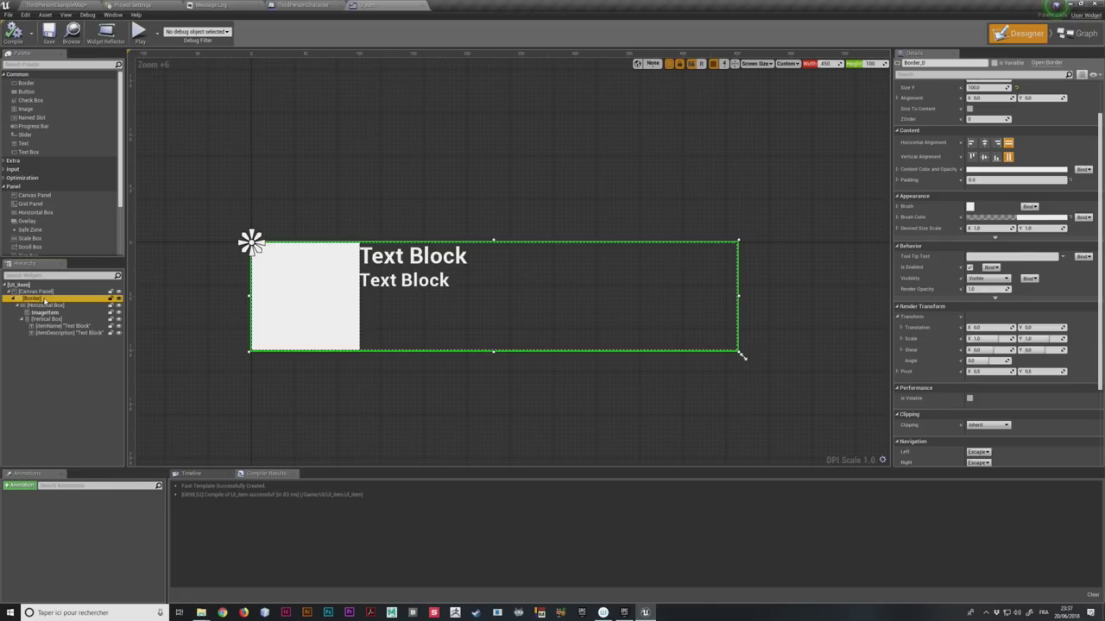
left_click(47, 306)
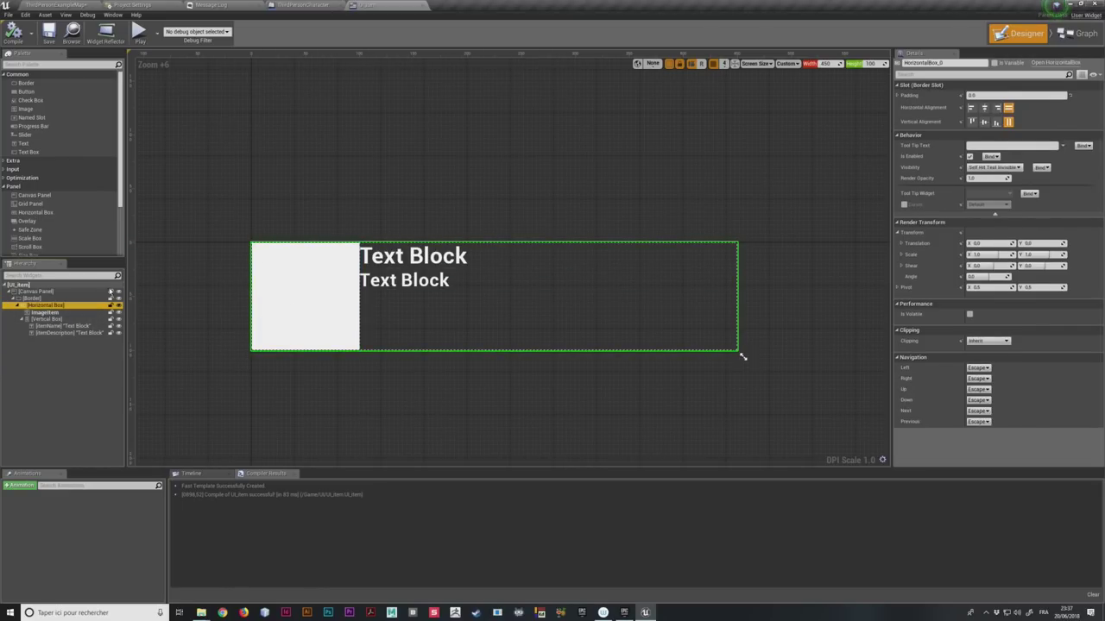
left_click(52, 299)
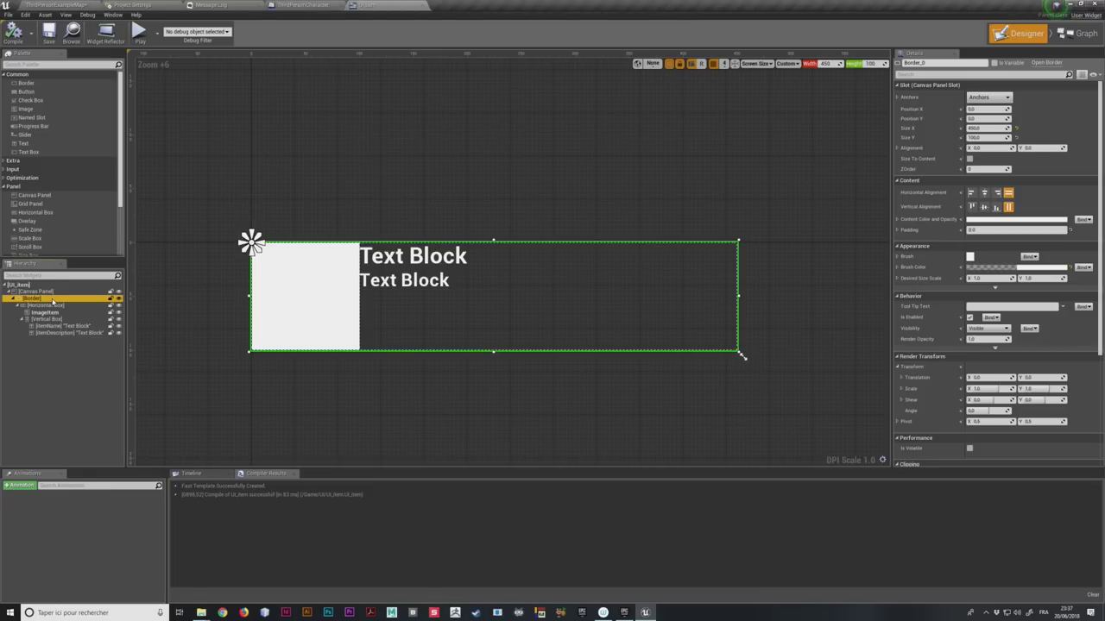
right_click(53, 301)
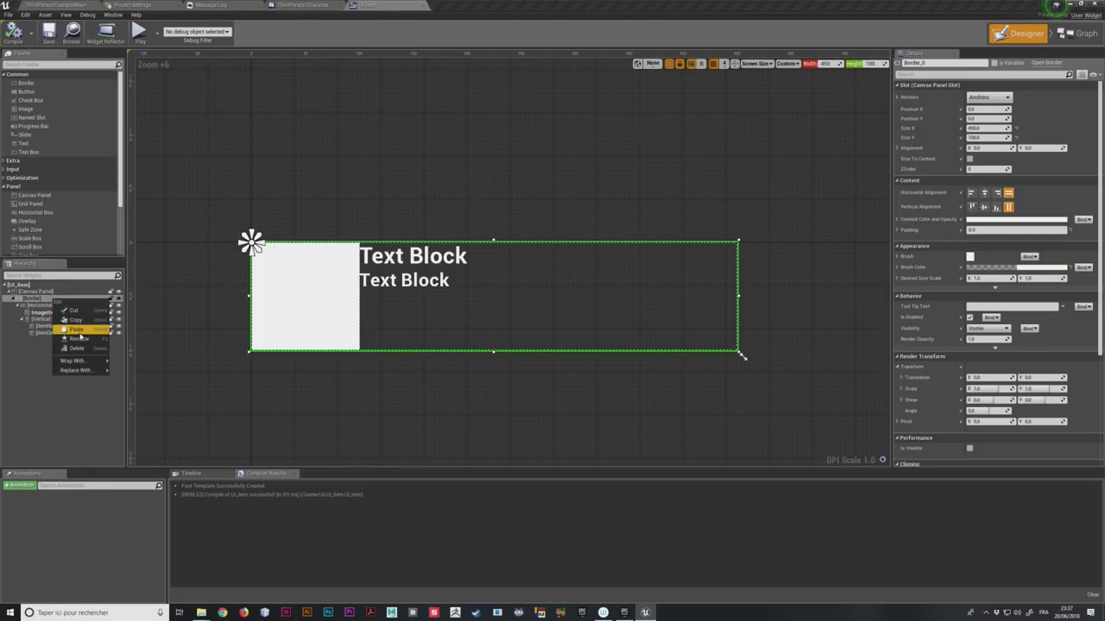
mouse_move(82, 361)
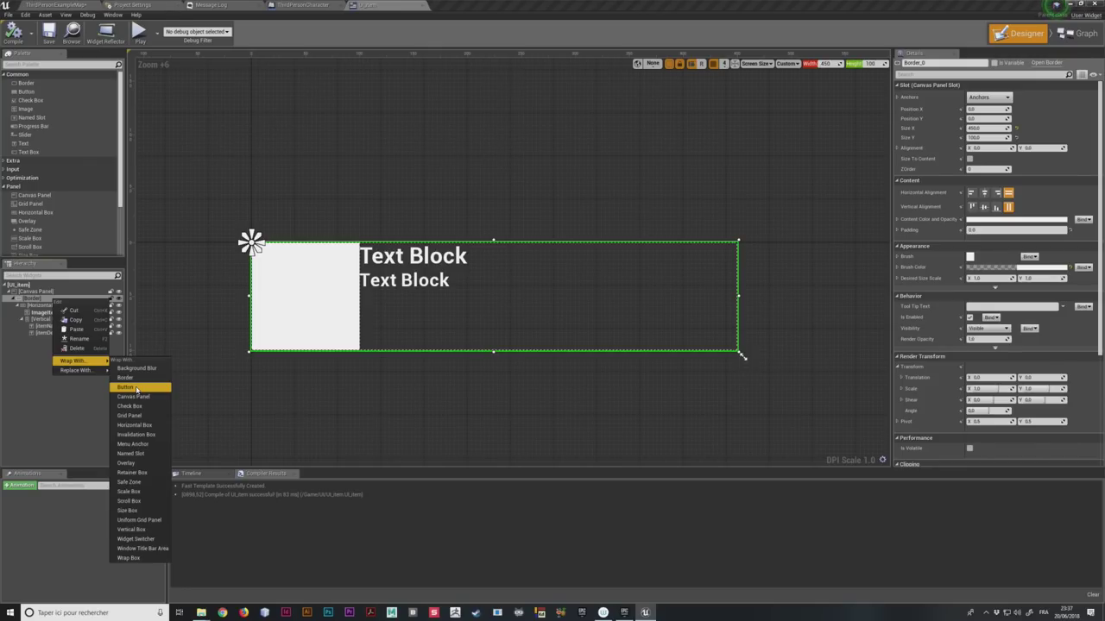
left_click(136, 389)
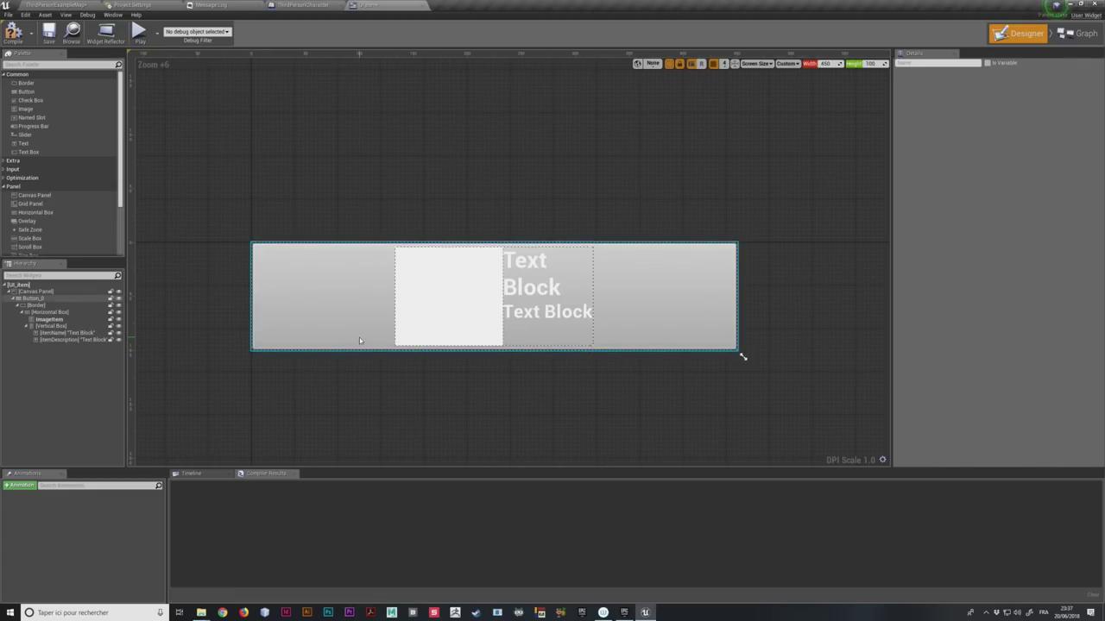
Step: Set Button_0's Background Color alpha to 0
left_click(61, 298)
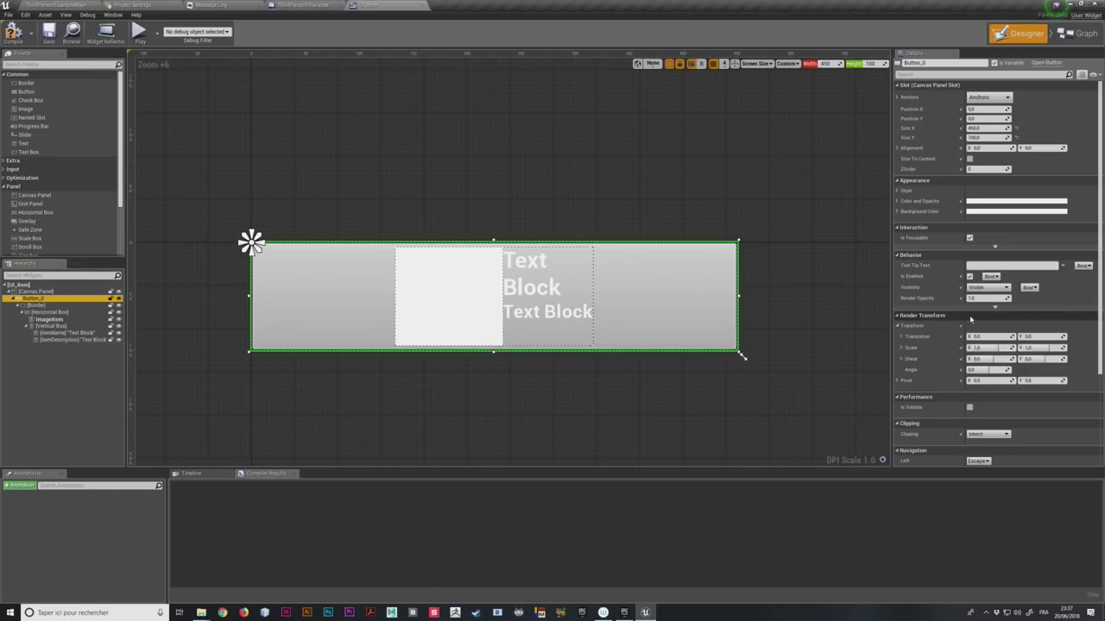
left_click(899, 211)
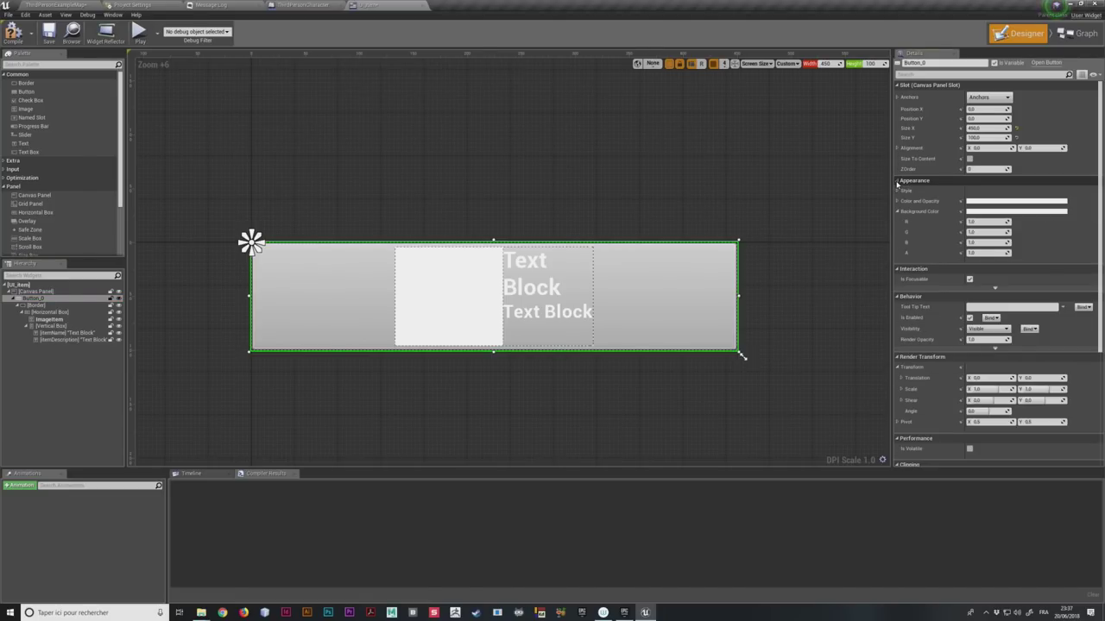
left_click(984, 252)
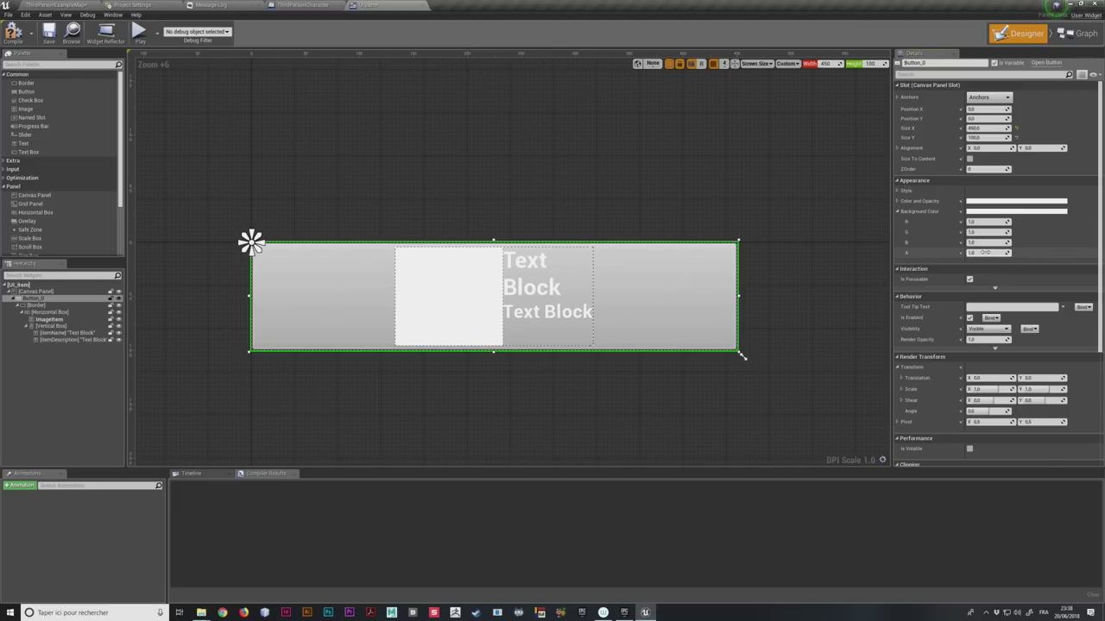
type("0")
key("Return")
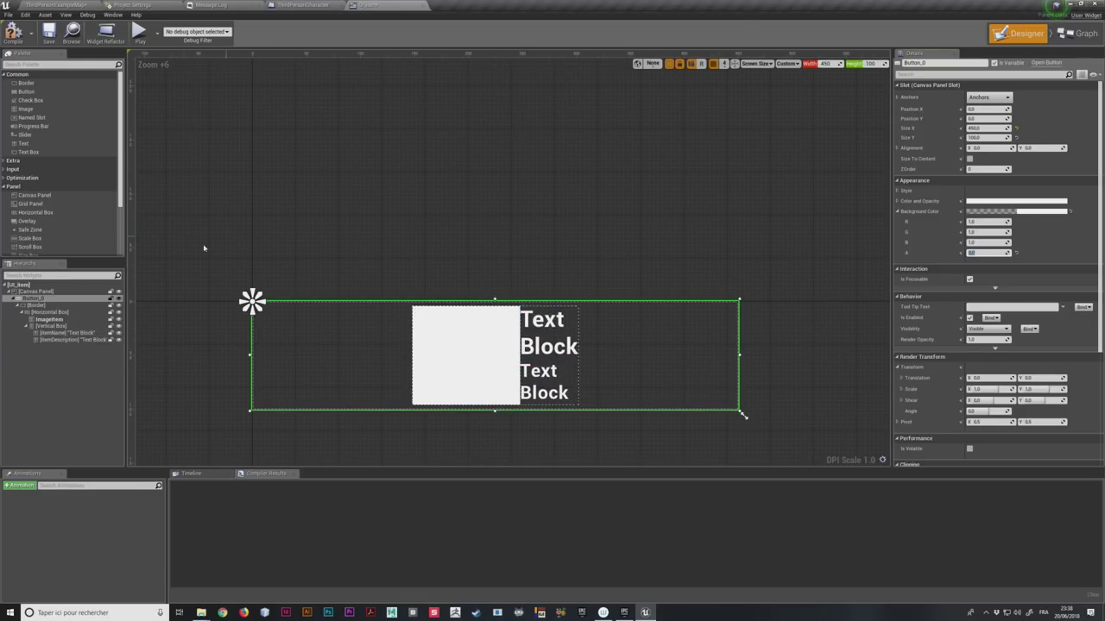
Step: Set the Border's Horizontal and Vertical Alignment to Fill and compile the UI_item widget
left_click(52, 307)
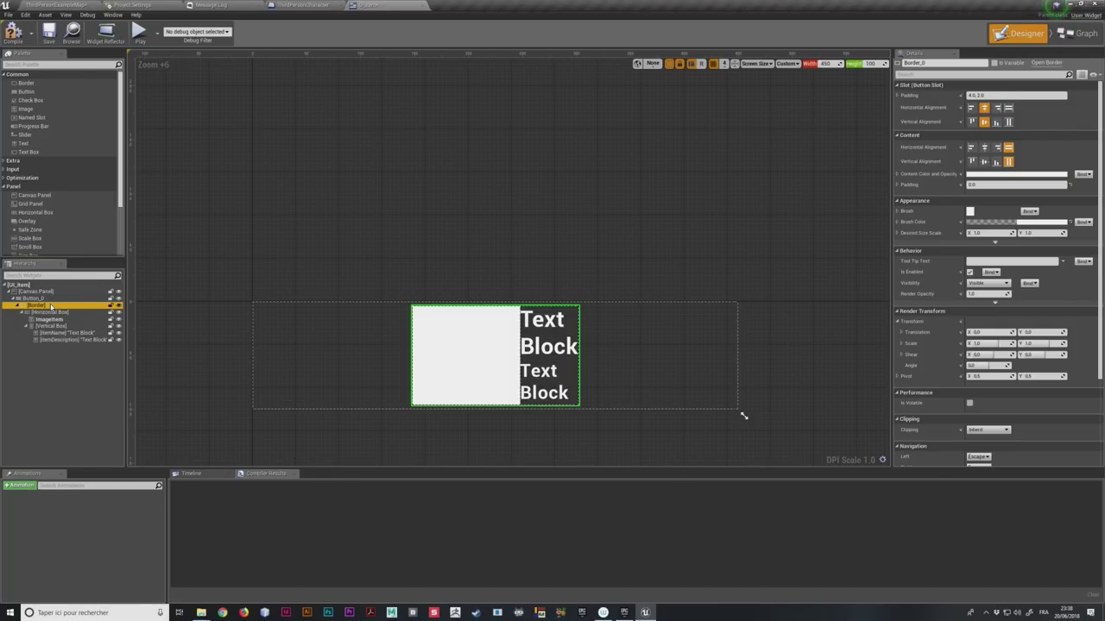
left_click(61, 314)
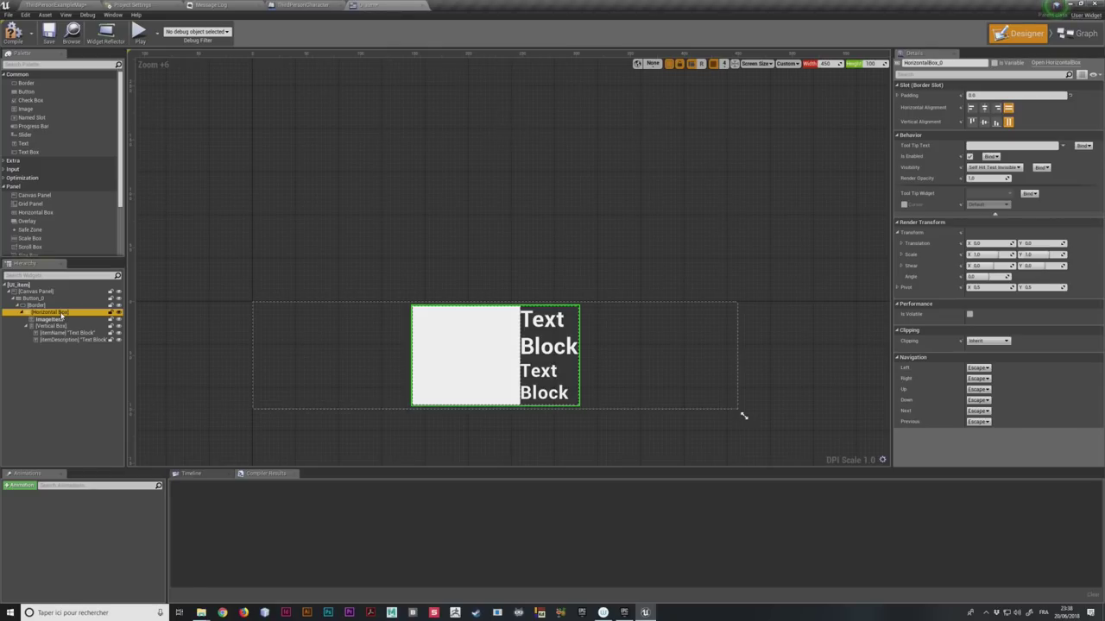
left_click(52, 307)
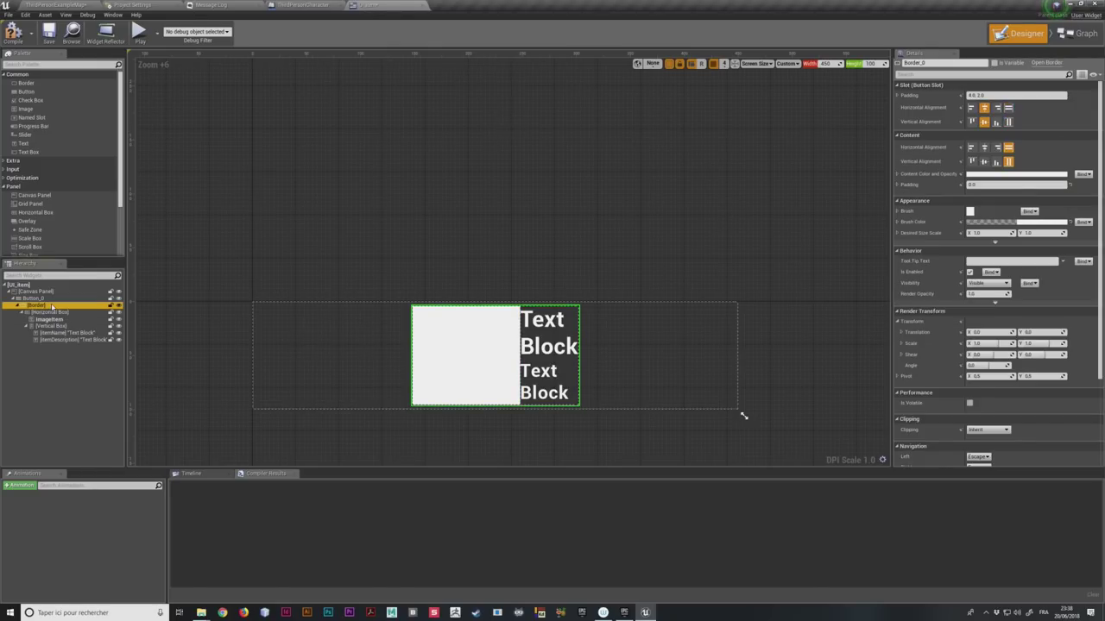
left_click(52, 299)
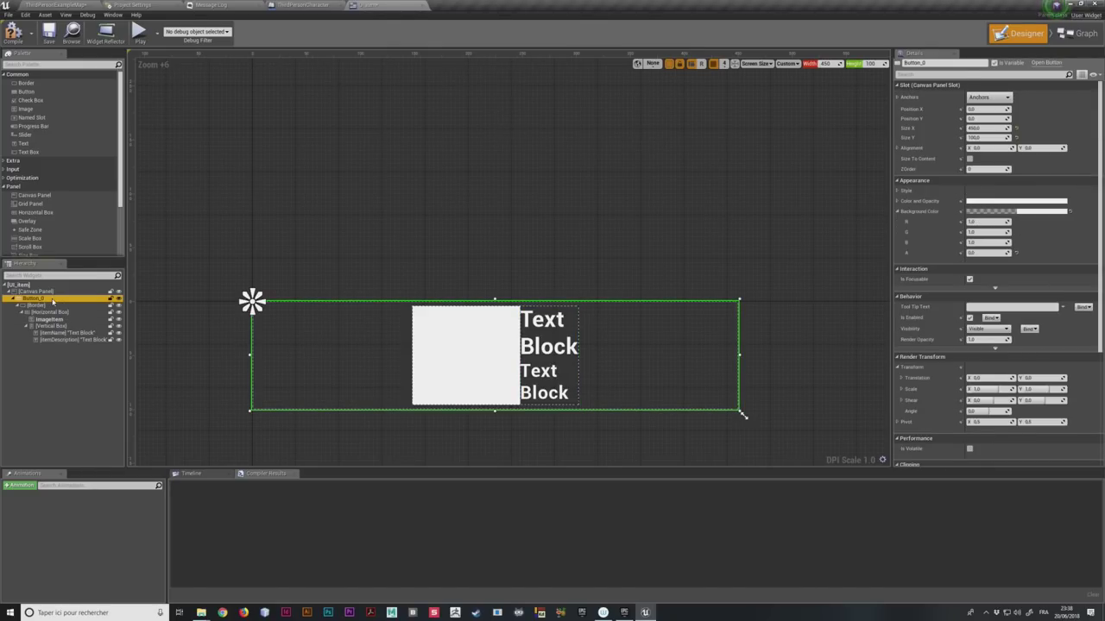
left_click(59, 306)
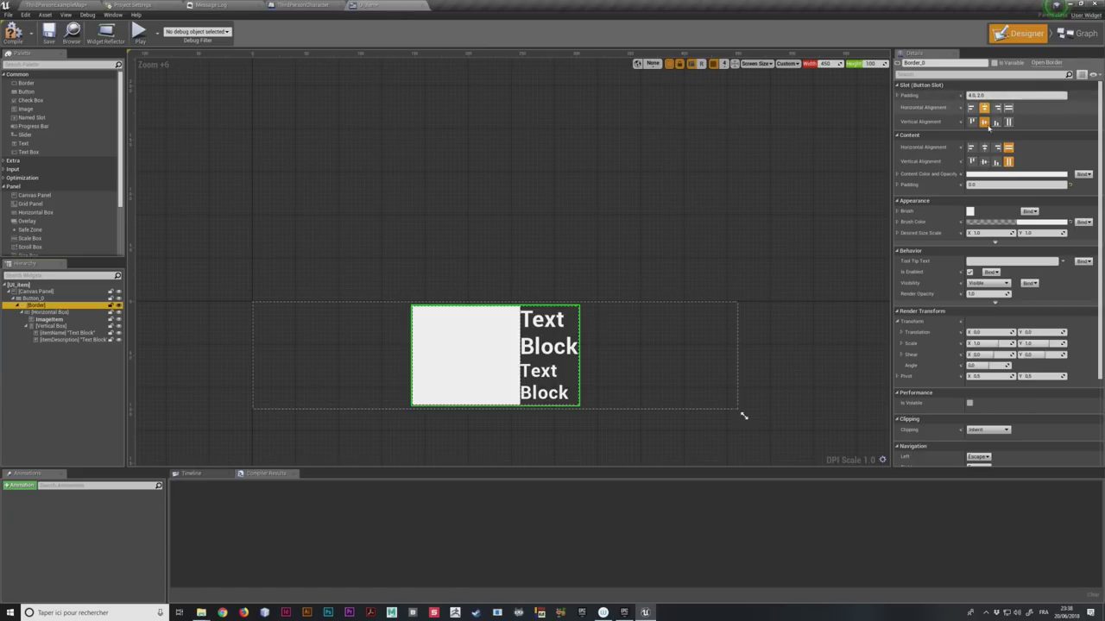
left_click(1008, 107)
left_click(1008, 121)
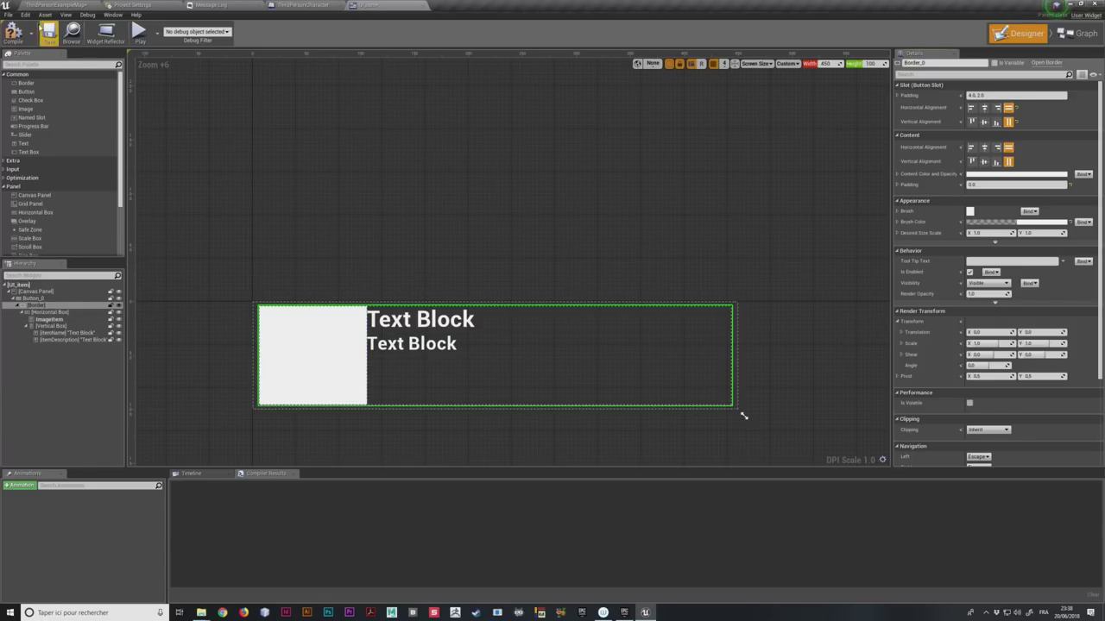
left_click(13, 33)
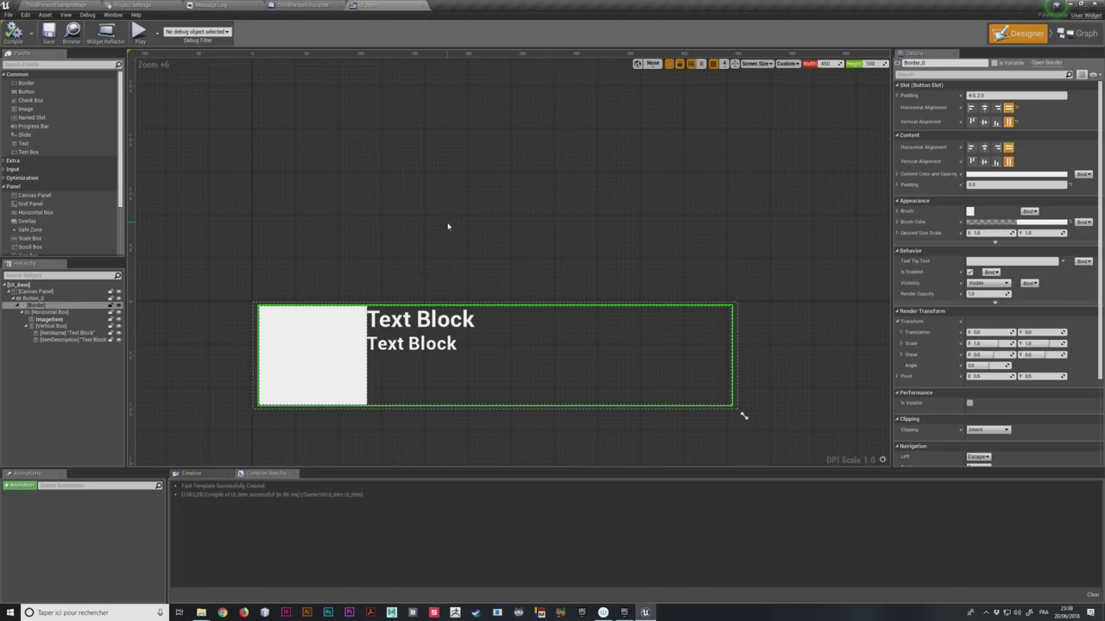
Step: Playtest the inventory showing two Livre magique, then switch to the ThirdPersonCharacter blueprint
left_click(52, 300)
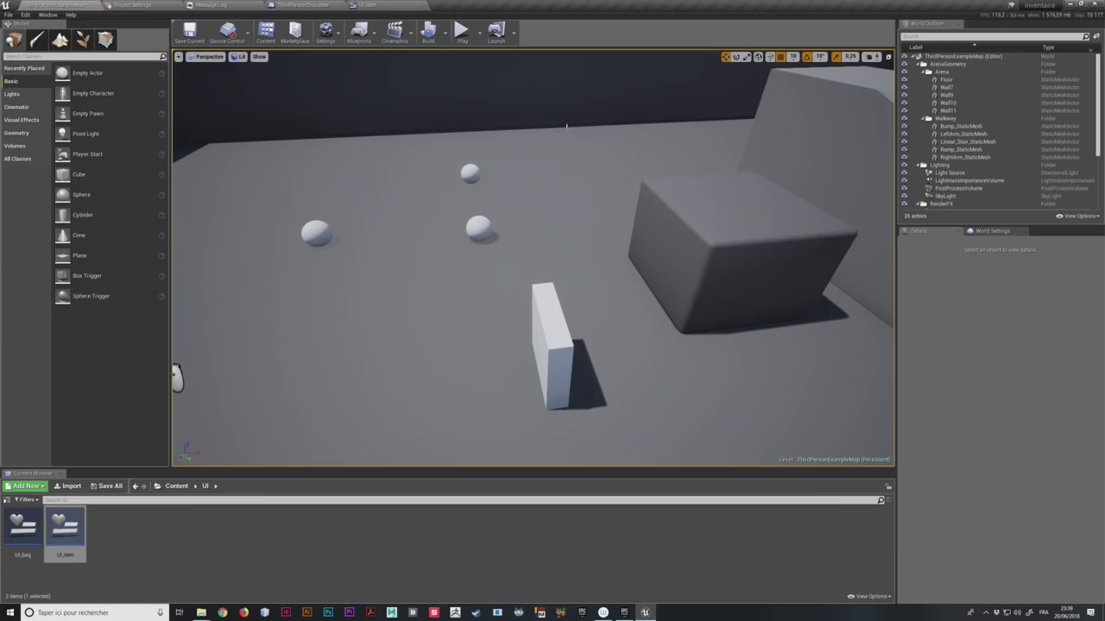
left_click(462, 33)
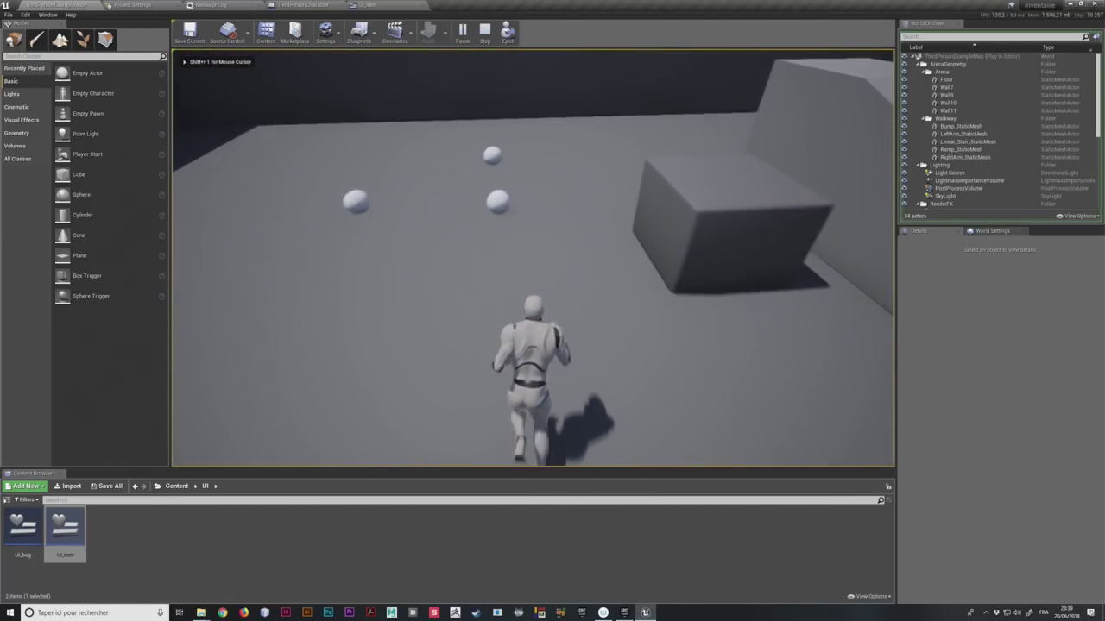
key("i")
key("w")
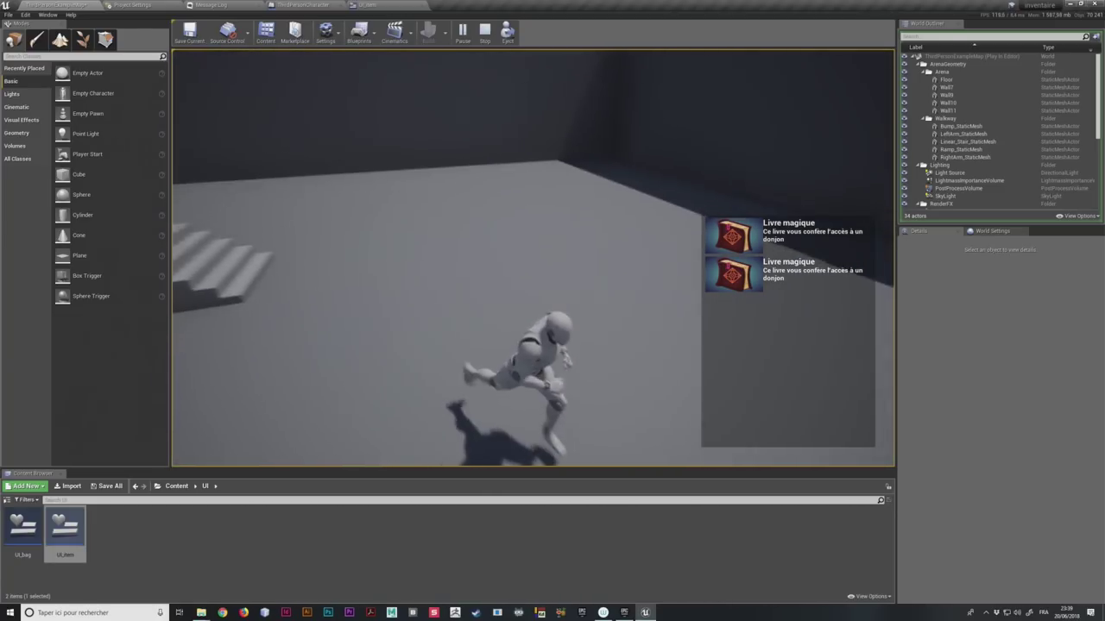
key("Escape")
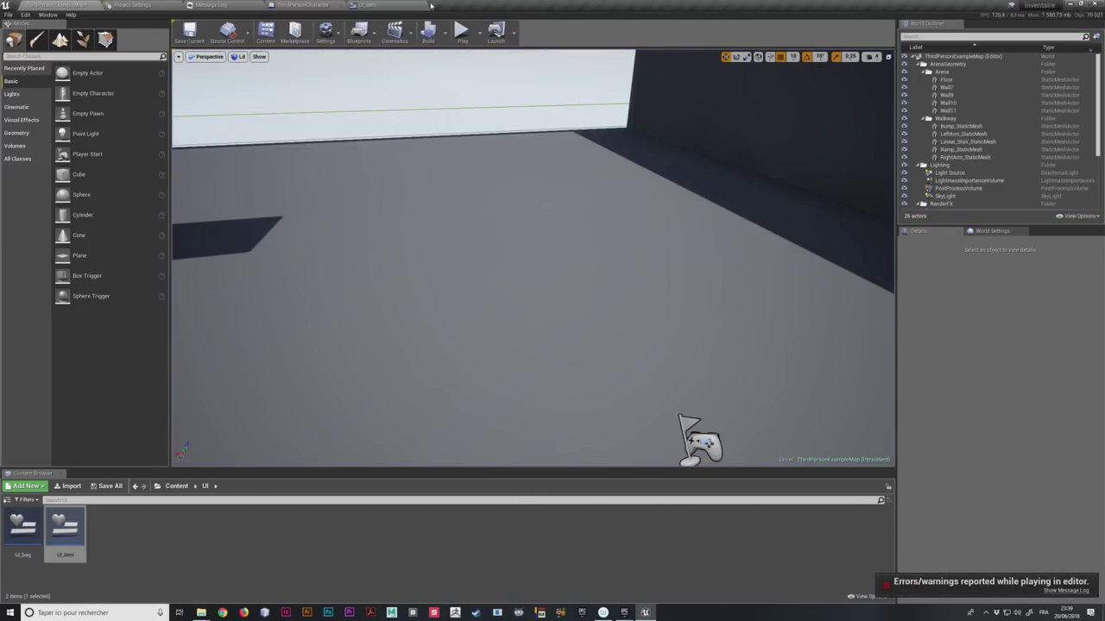
left_click(307, 6)
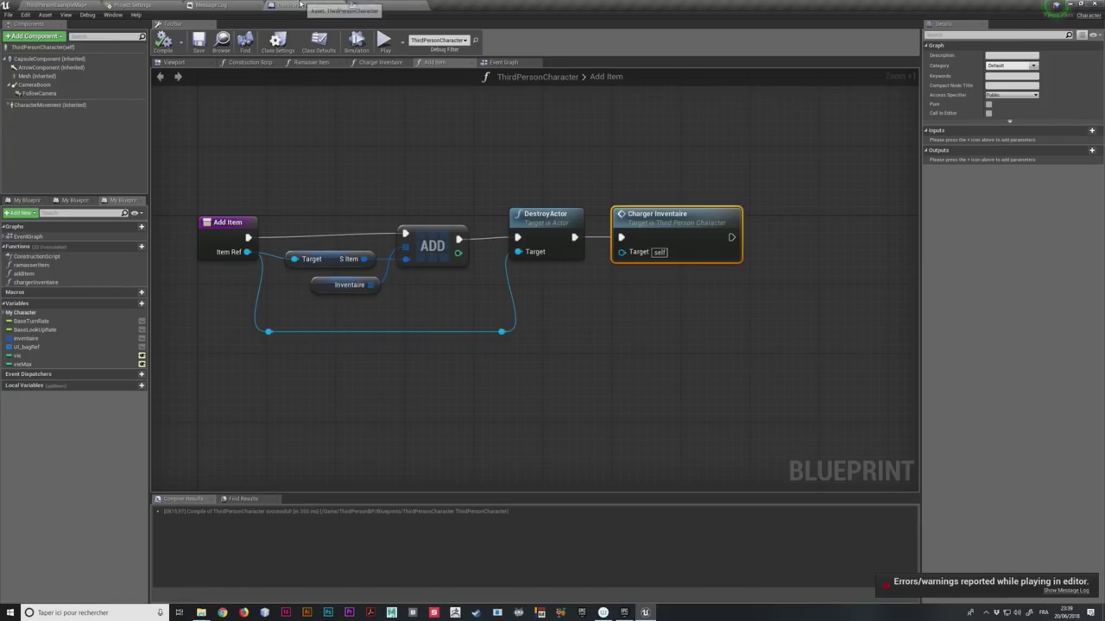
Step: Switch to the character's Event Graph and frame the Charger Inventaire calls under Flipflop UI BAG
right_click_drag(425, 168, 518, 190)
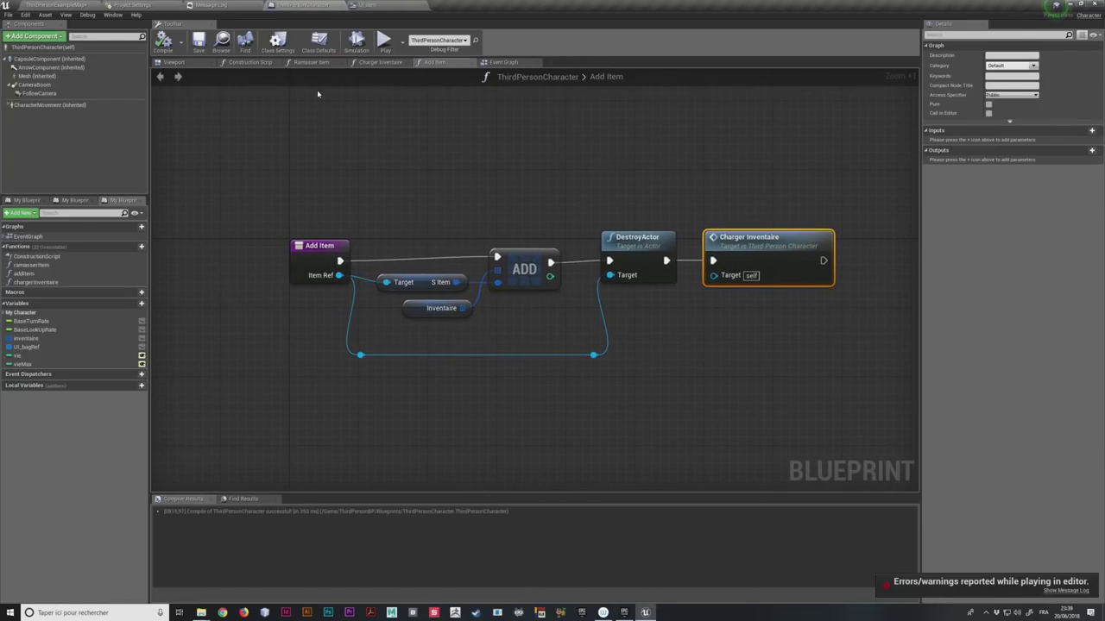
left_click(508, 63)
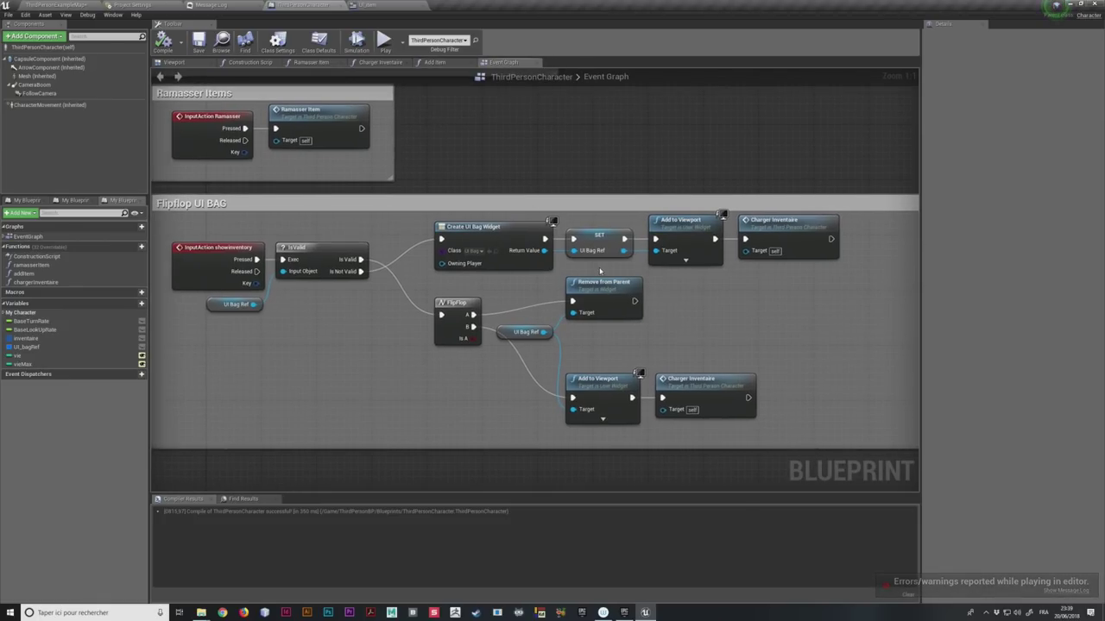
right_click_drag(241, 228, 328, 241)
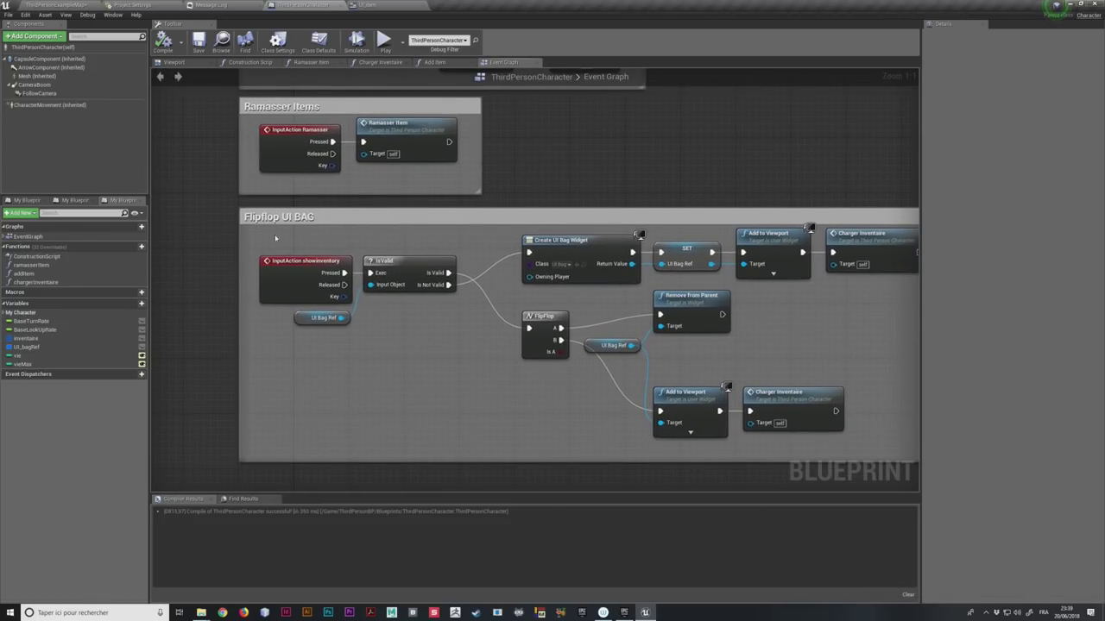
scroll(402, 238, "up", 1)
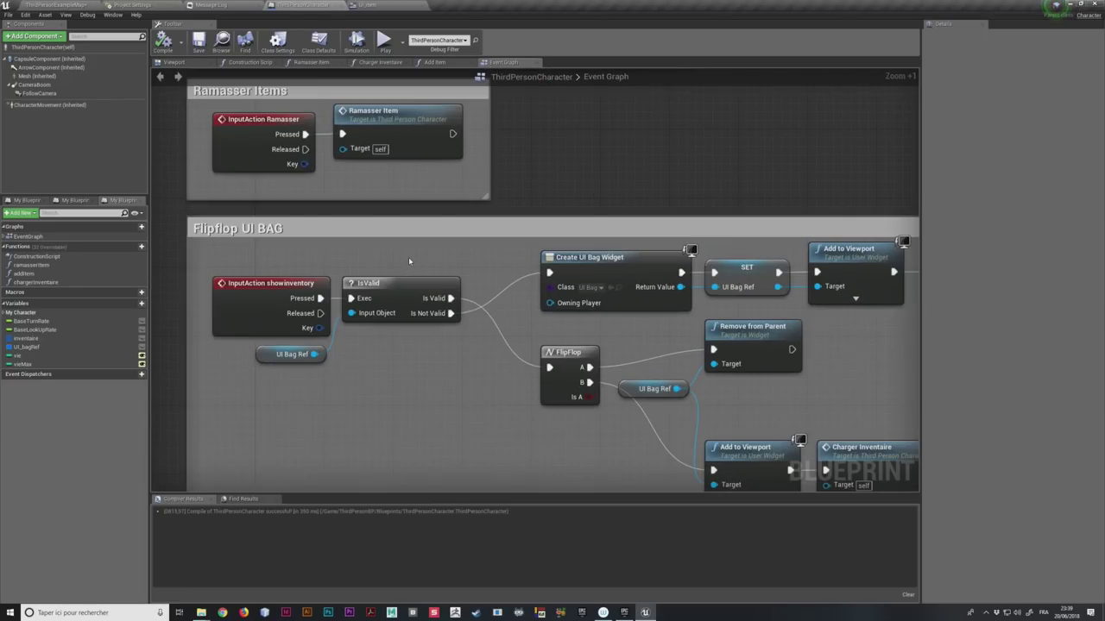
right_click_drag(697, 207, 566, 235)
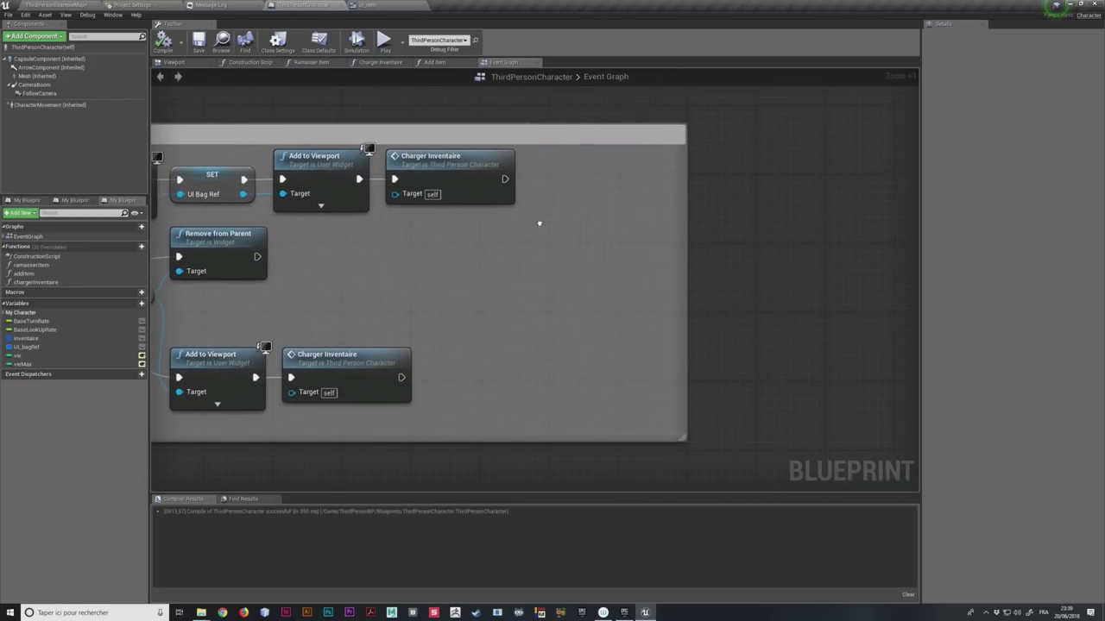
scroll(558, 233, "up", 1)
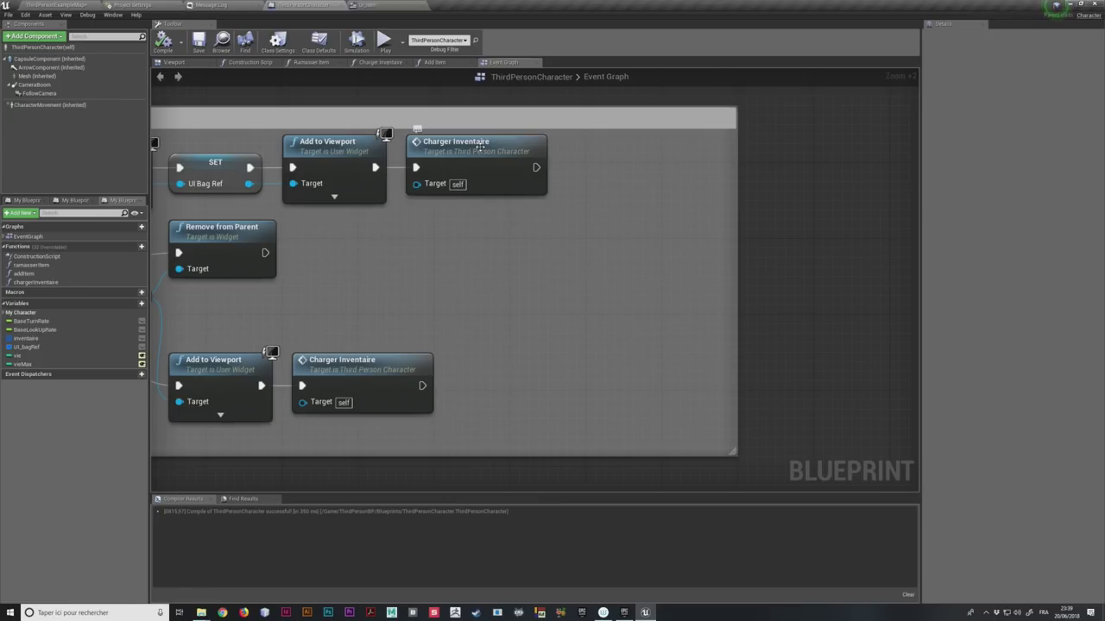
Step: Select the upper and lower Charger Inventaire calls and pull a wire from the upper one's execution output
left_click(480, 147)
left_click(380, 363)
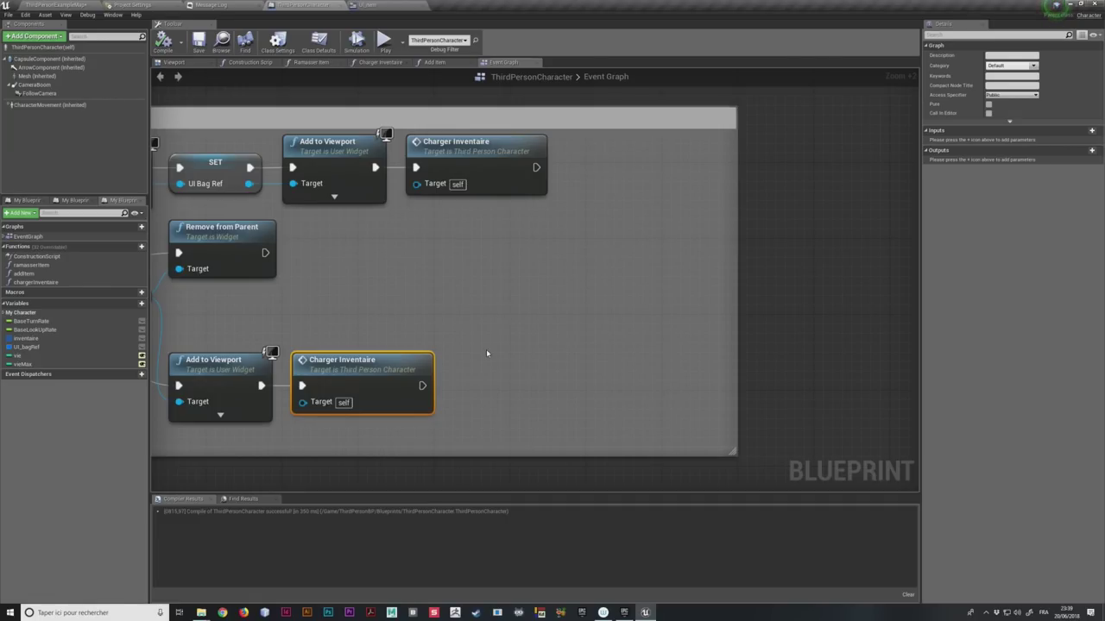
left_click(520, 184)
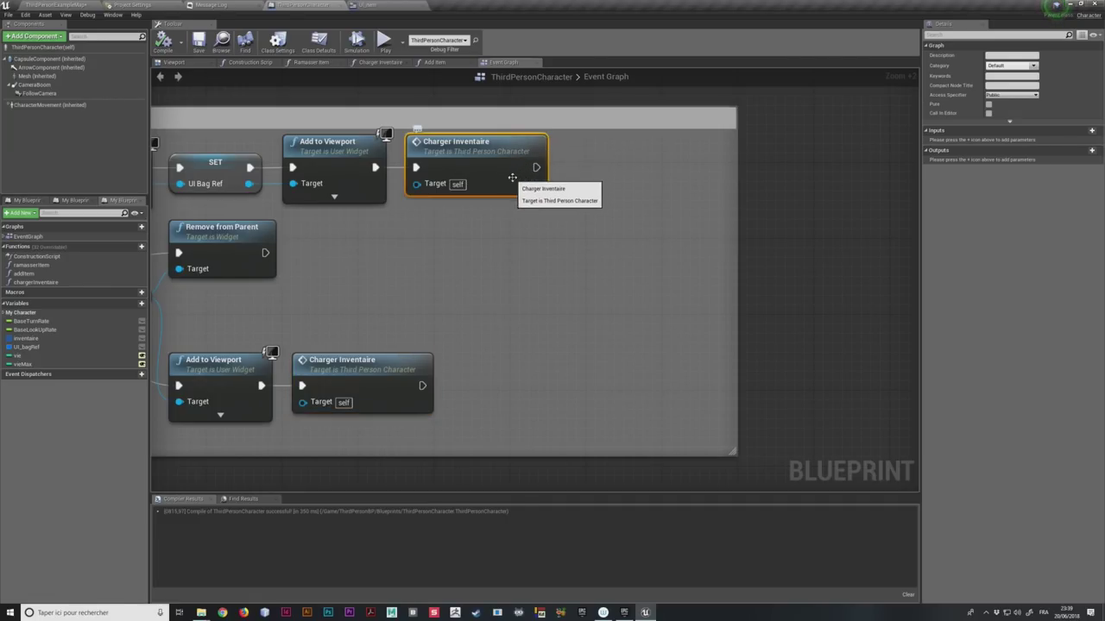
right_click_drag(594, 191, 562, 234)
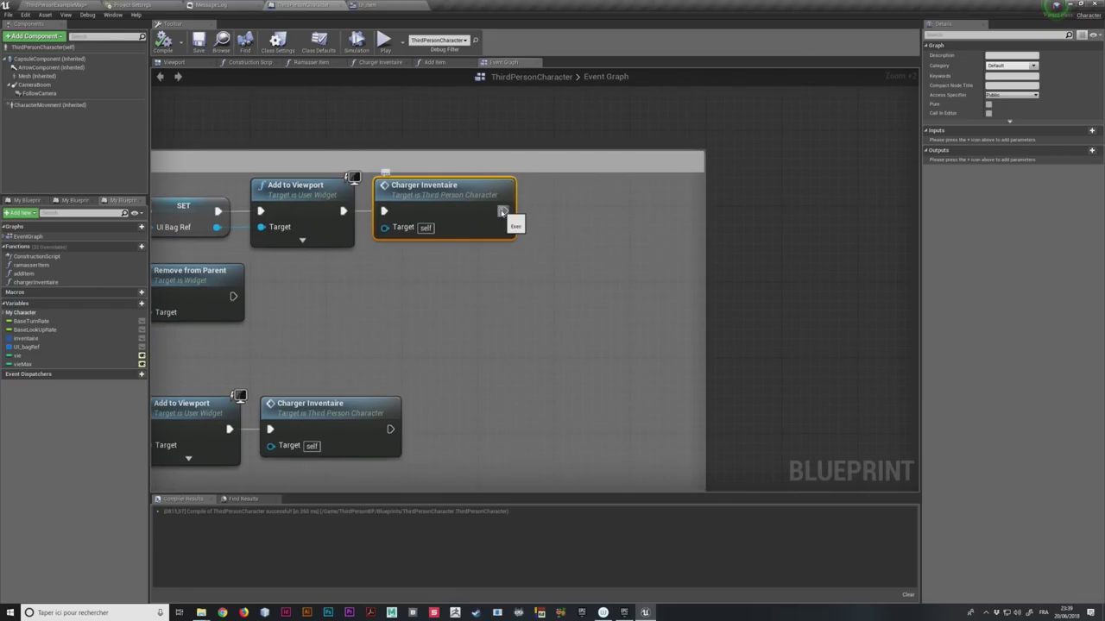
left_click_drag(505, 210, 555, 211)
Step: Add a Set Show Mouse Cursor node after Charger Inventaire, with Show Mouse Cursor checked
type("set whos mous")
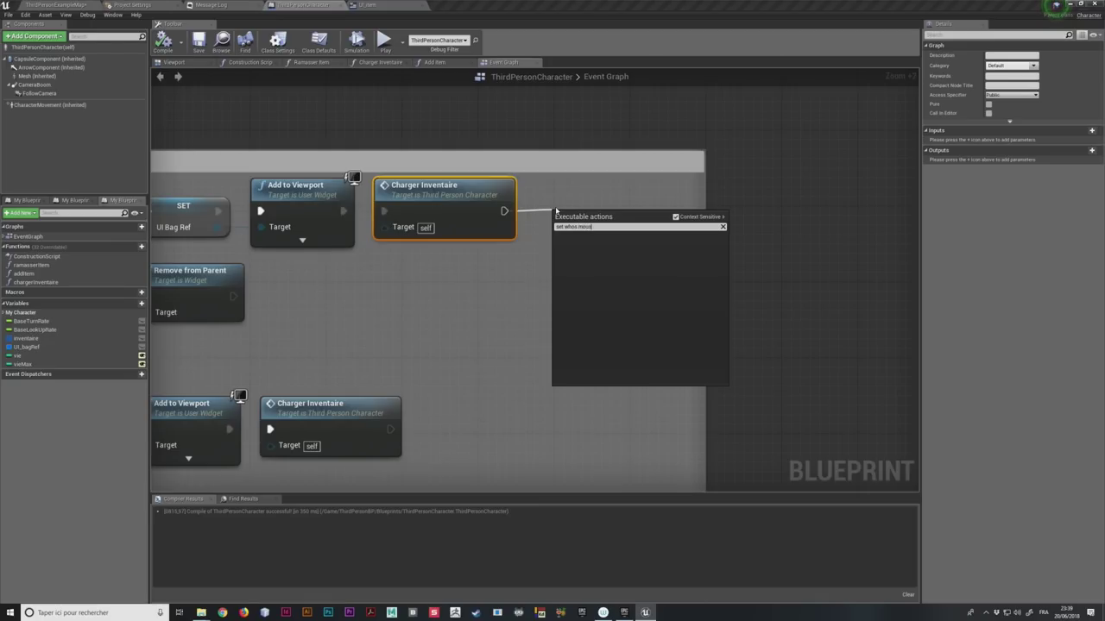
key("BackSpace")
key("BackSpace")
key("BackSpace")
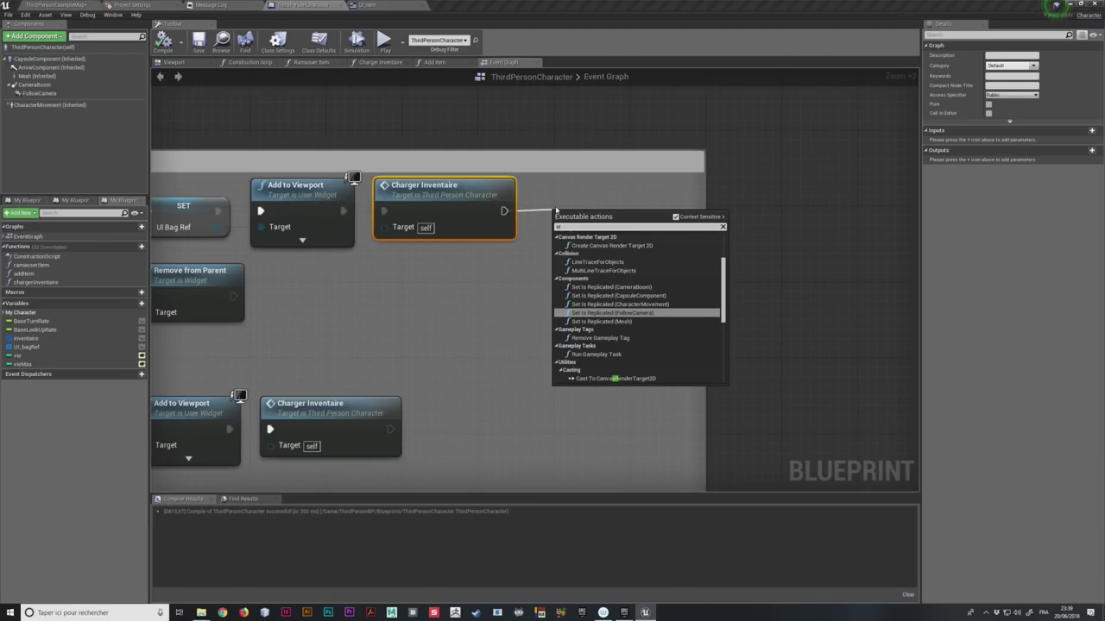
type("t who")
key("BackSpace")
key("BackSpace")
key("BackSpace")
type("show")
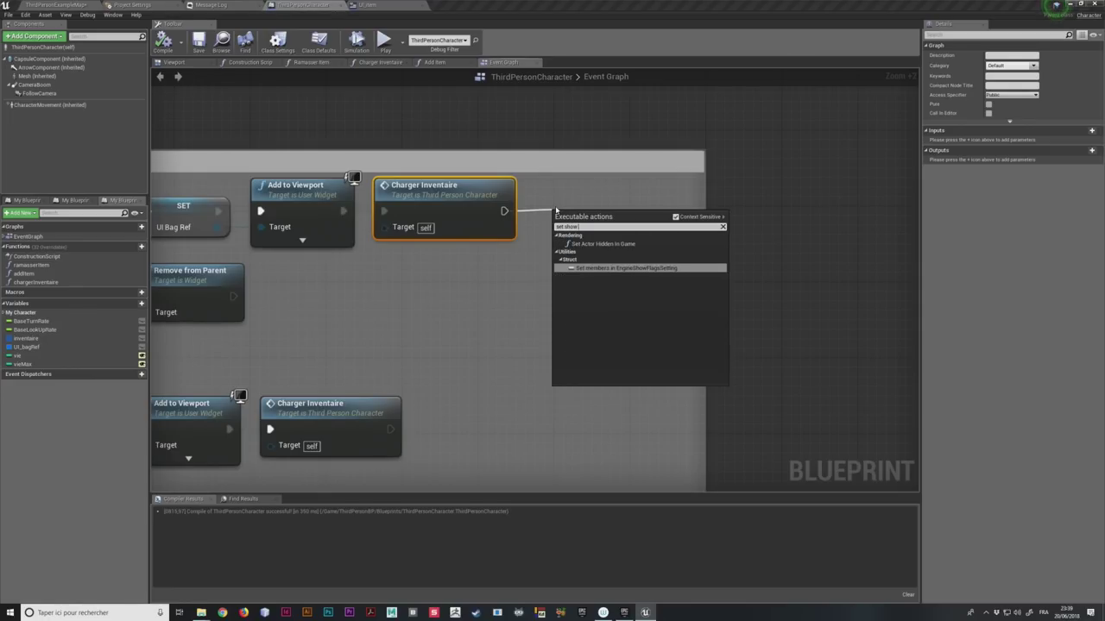
type(" mouse")
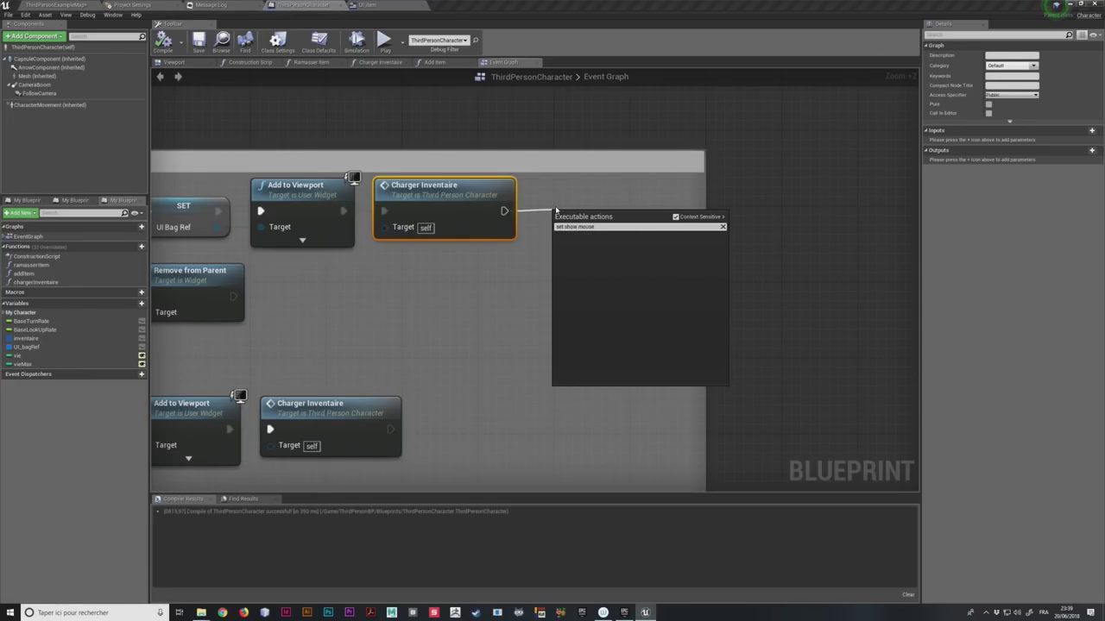
left_click(676, 217)
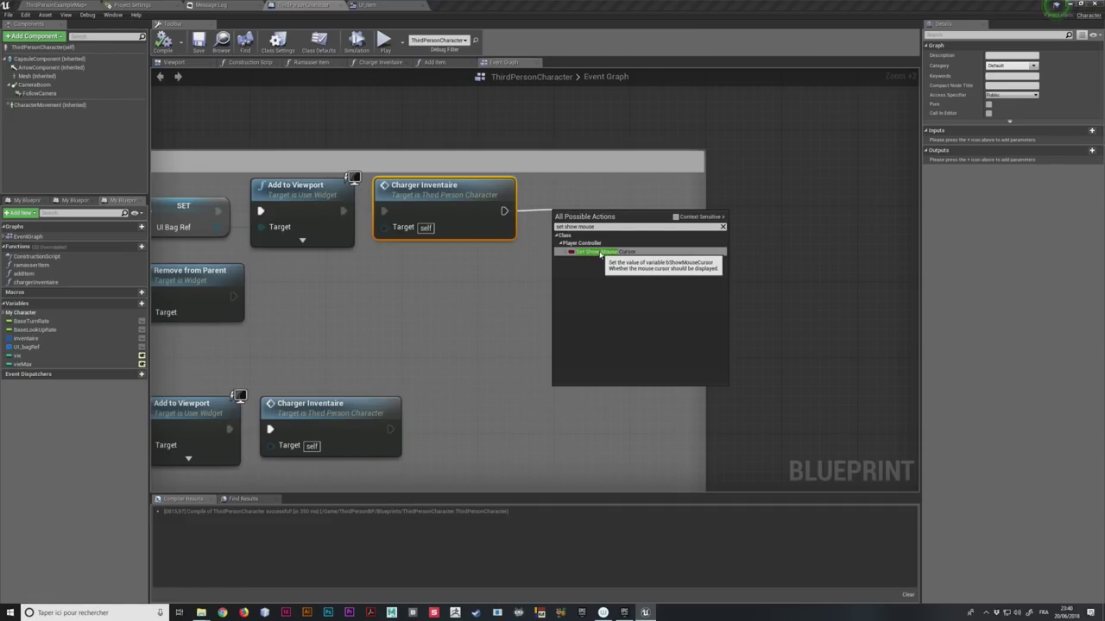
left_click(600, 252)
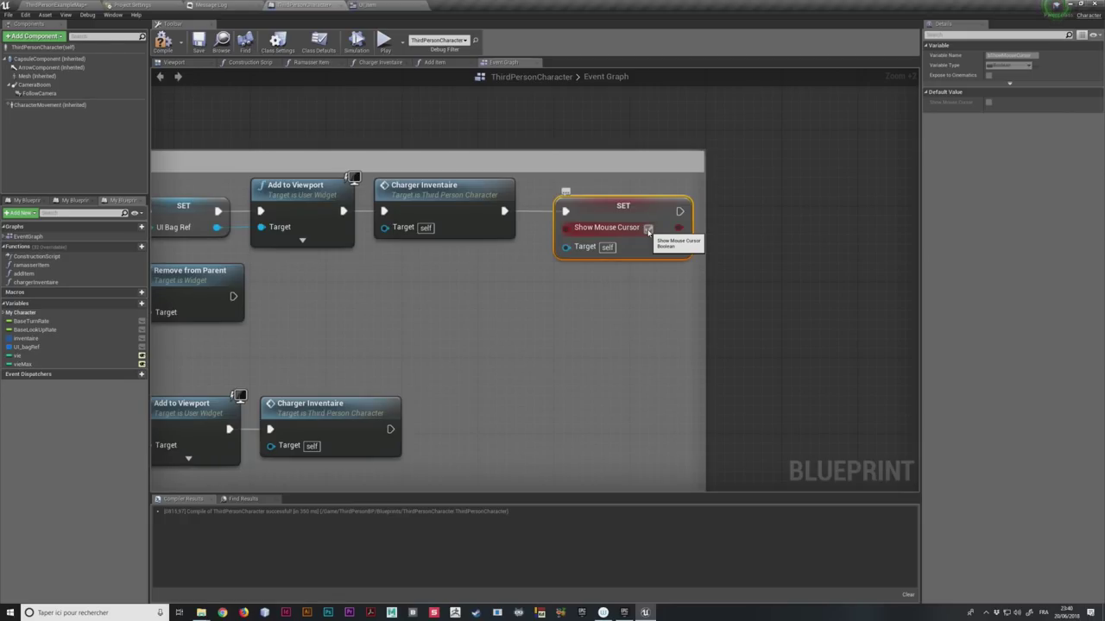
left_click(648, 228)
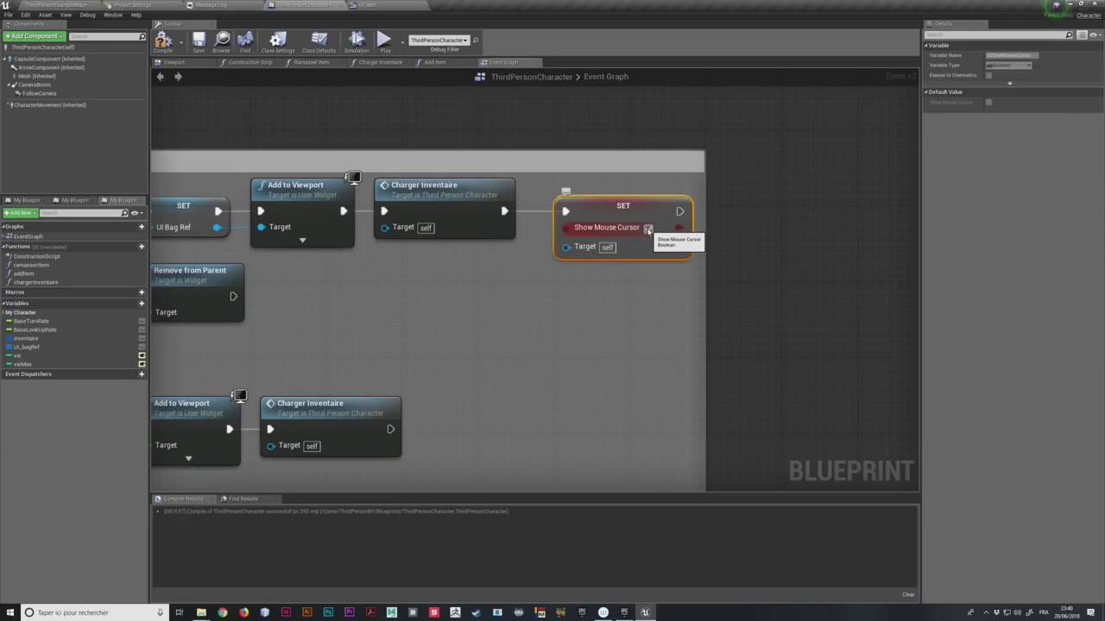
Step: Move the Show Mouse Cursor node lower and wire the lower Charger Inventaire into it
mouse_move(645, 201)
left_mouse_down()
mouse_move(638, 308)
mouse_move(647, 310)
left_mouse_up()
left_click(429, 352)
right_click_drag(429, 352, 446, 275)
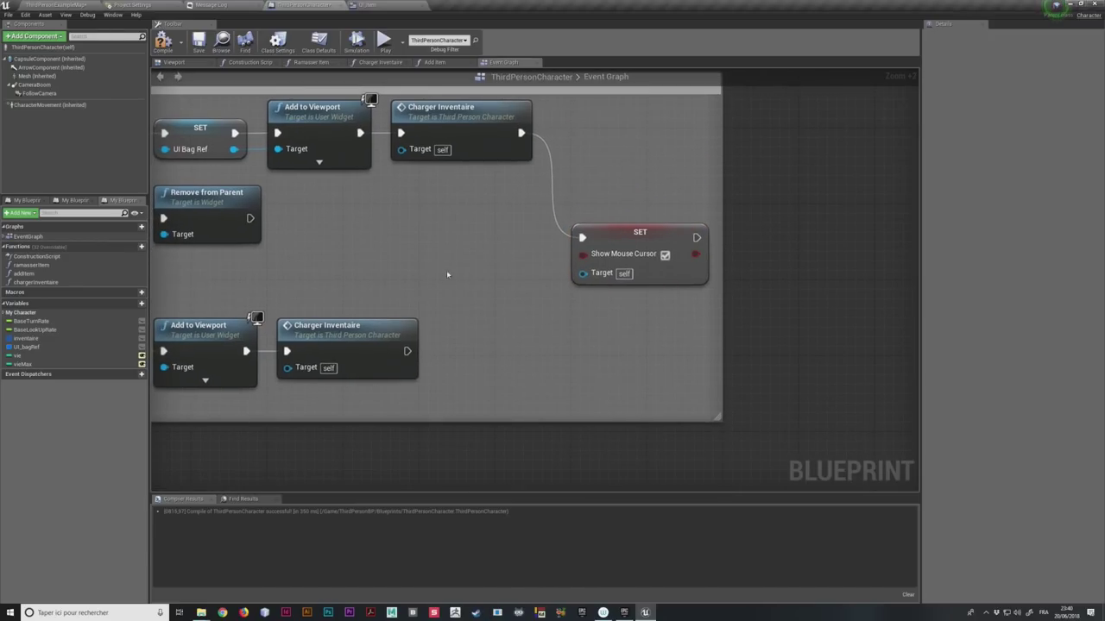
left_click(390, 327)
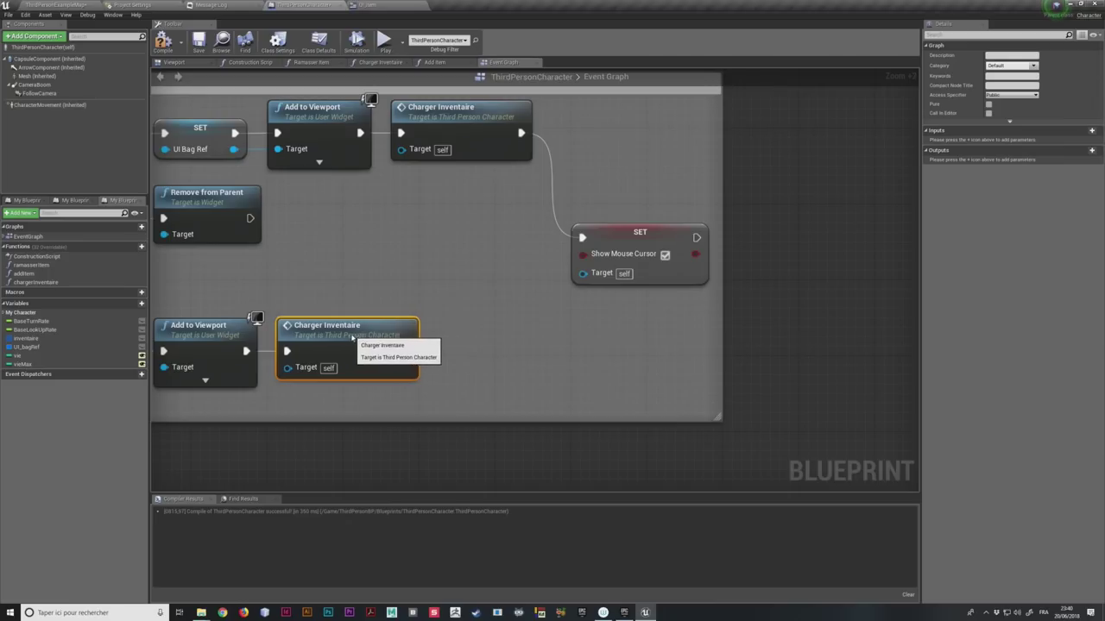
left_click_drag(408, 351, 585, 239)
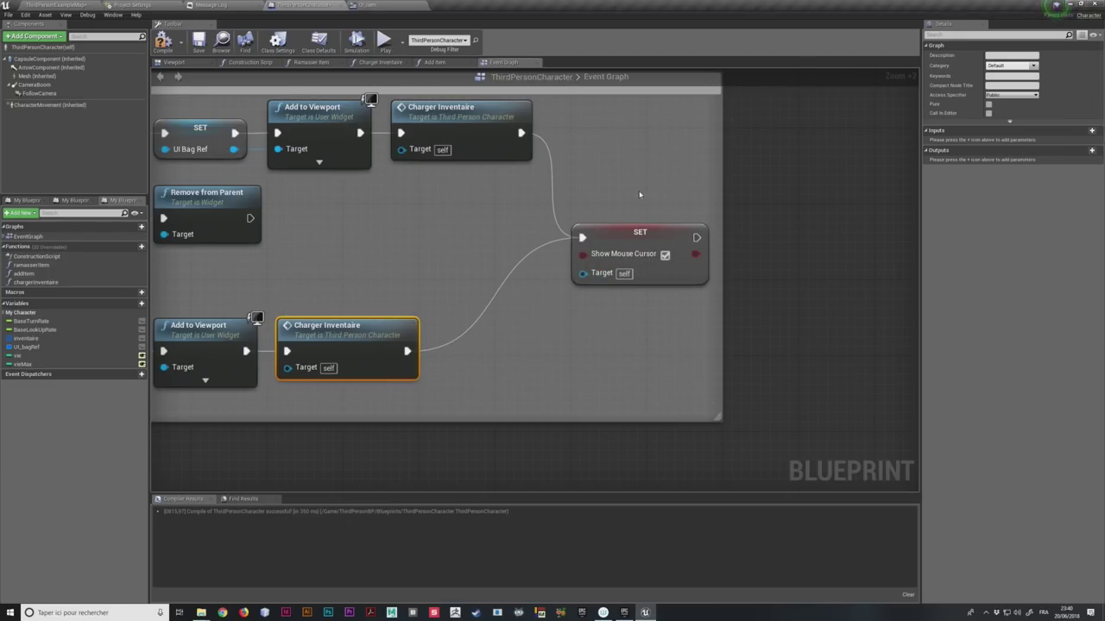
right_click_drag(639, 195, 574, 252)
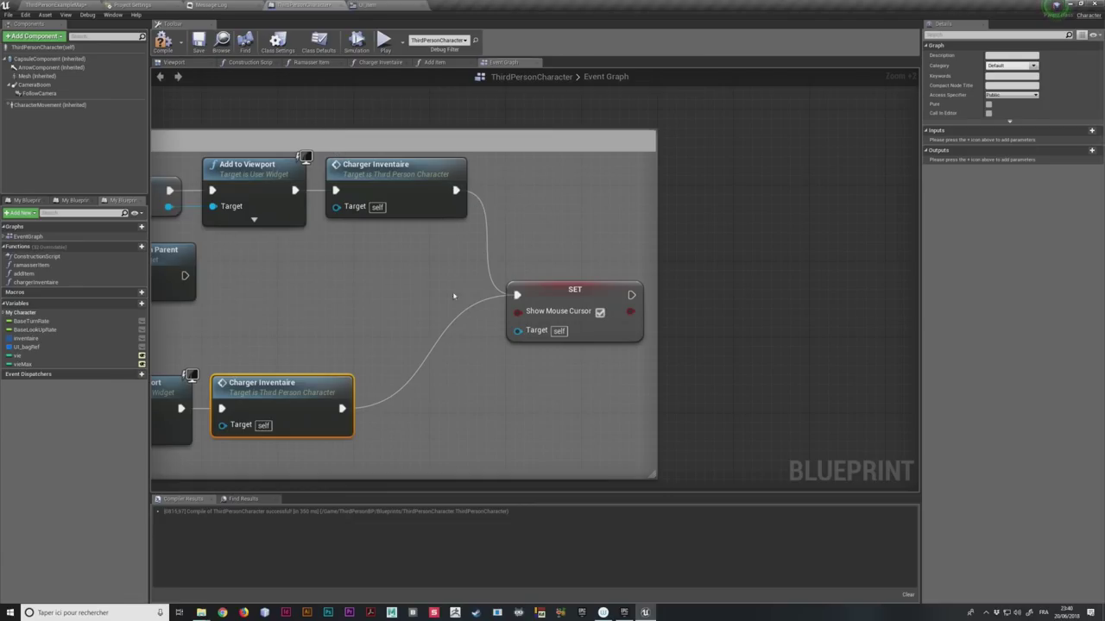
left_click(572, 293)
left_click(600, 311)
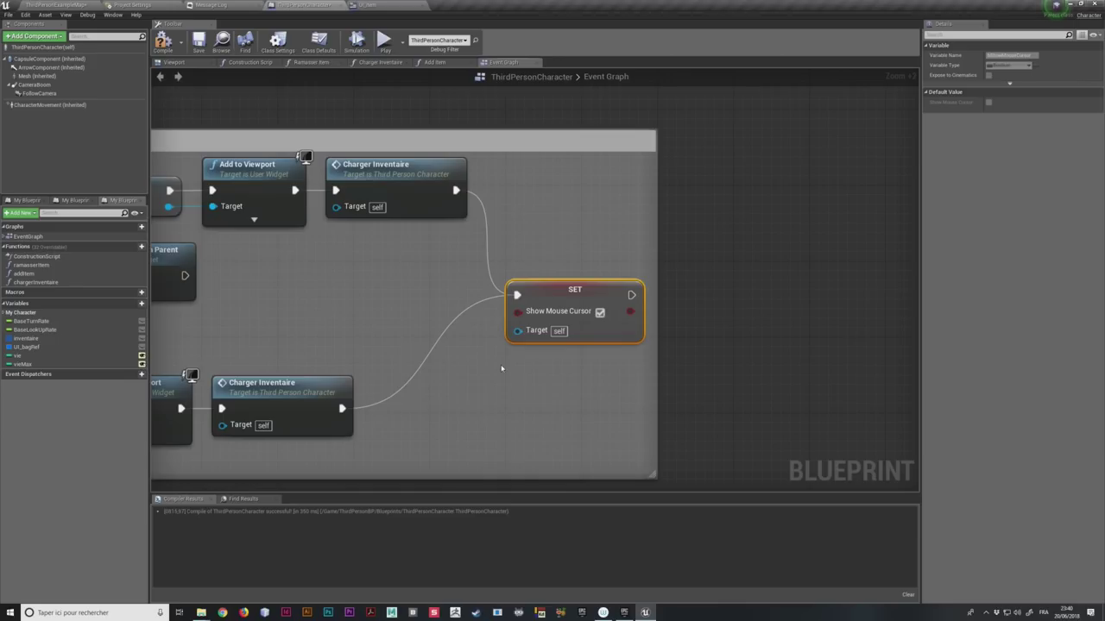
mouse_move(516, 331)
left_mouse_down()
mouse_move(512, 363)
mouse_move(493, 370)
left_mouse_up()
left_click(484, 340)
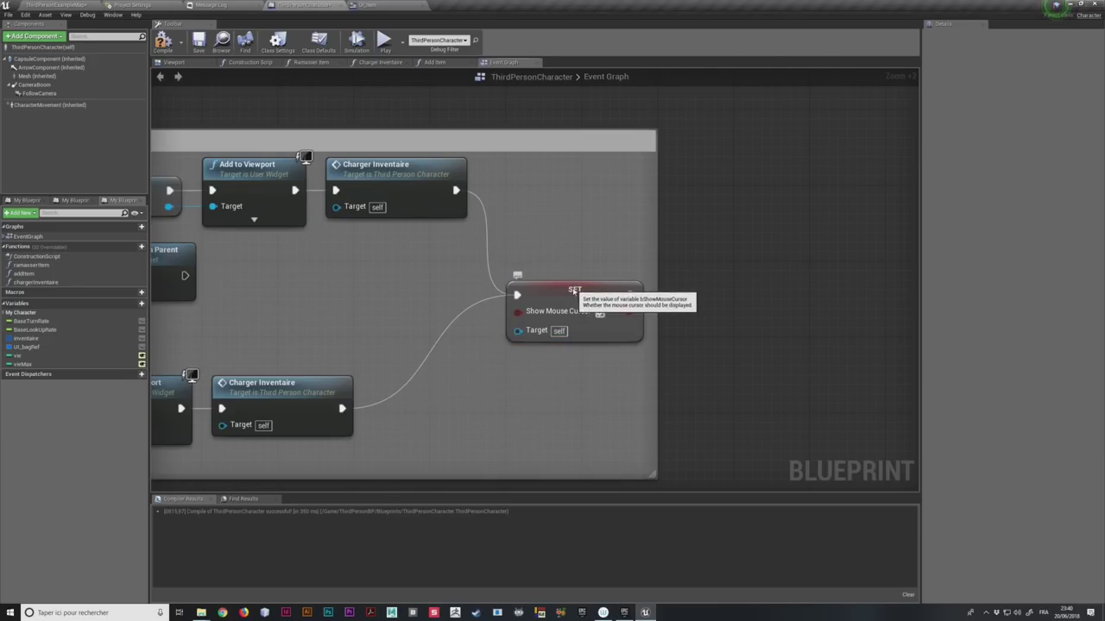
left_click_drag(572, 291, 562, 292)
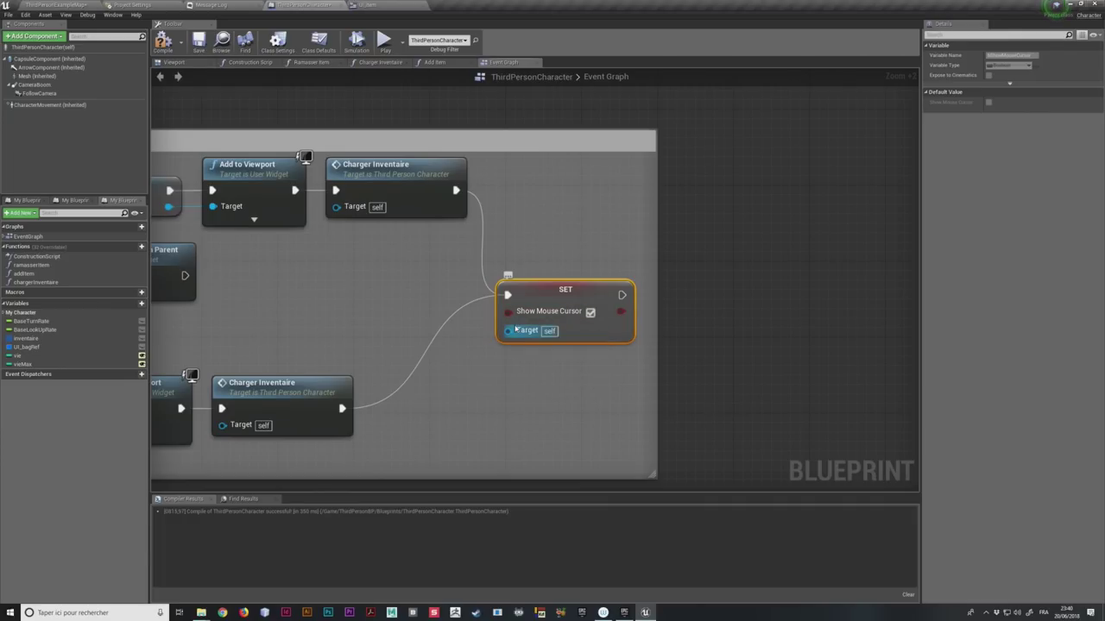
Step: Connect a Get Player Controller node to the Show Mouse Cursor node's Target input
left_click_drag(508, 332, 505, 361)
type("get player contr")
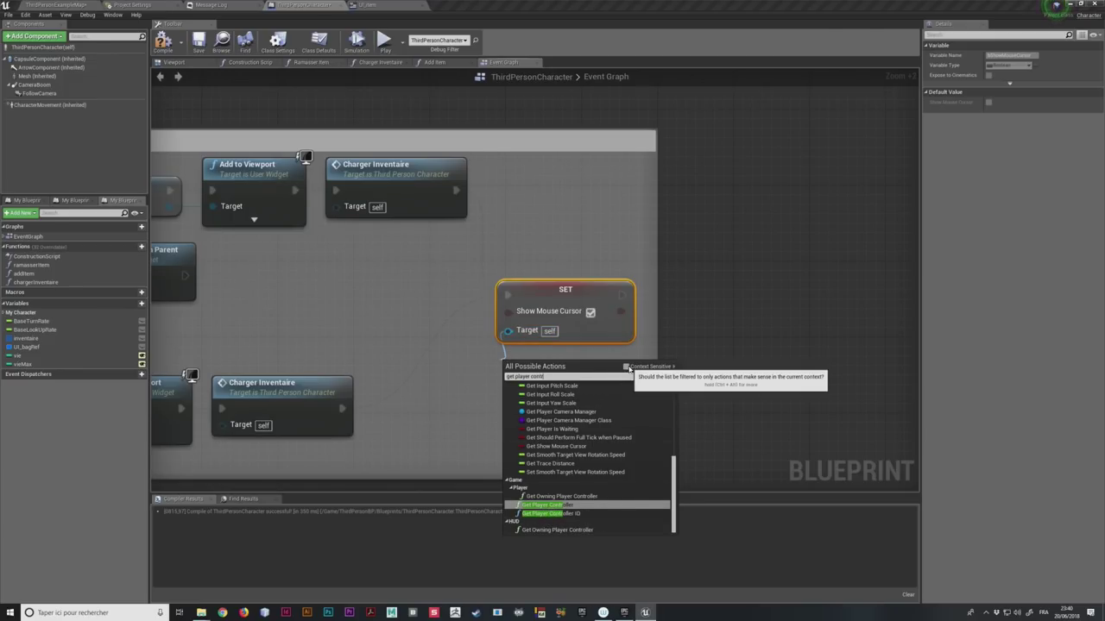
left_click(628, 366)
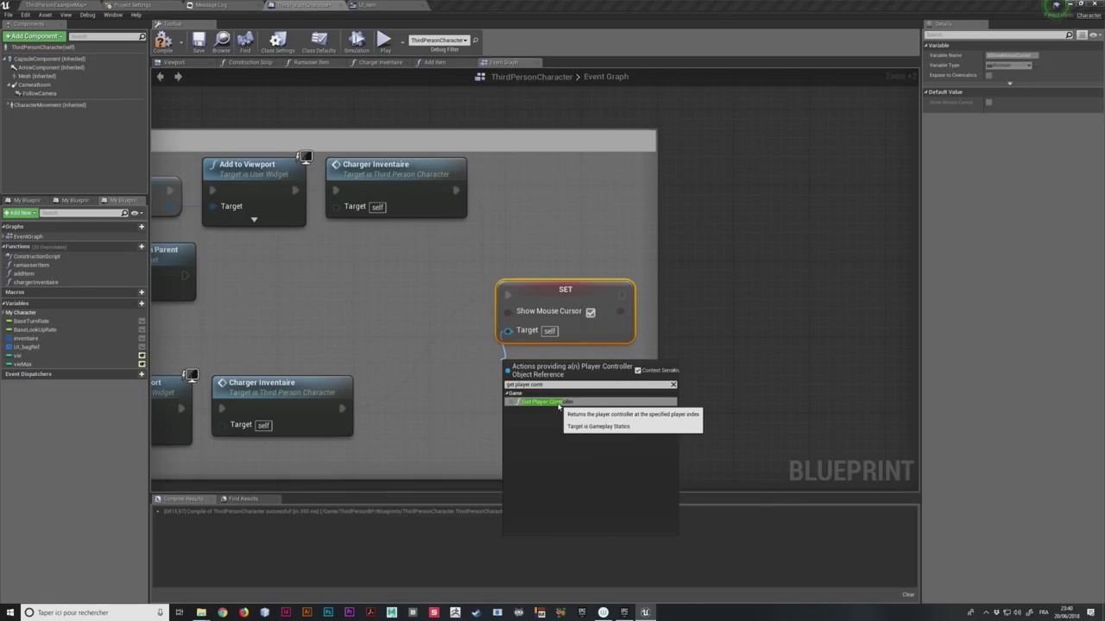
left_click(560, 405)
left_click_drag(584, 361, 614, 351)
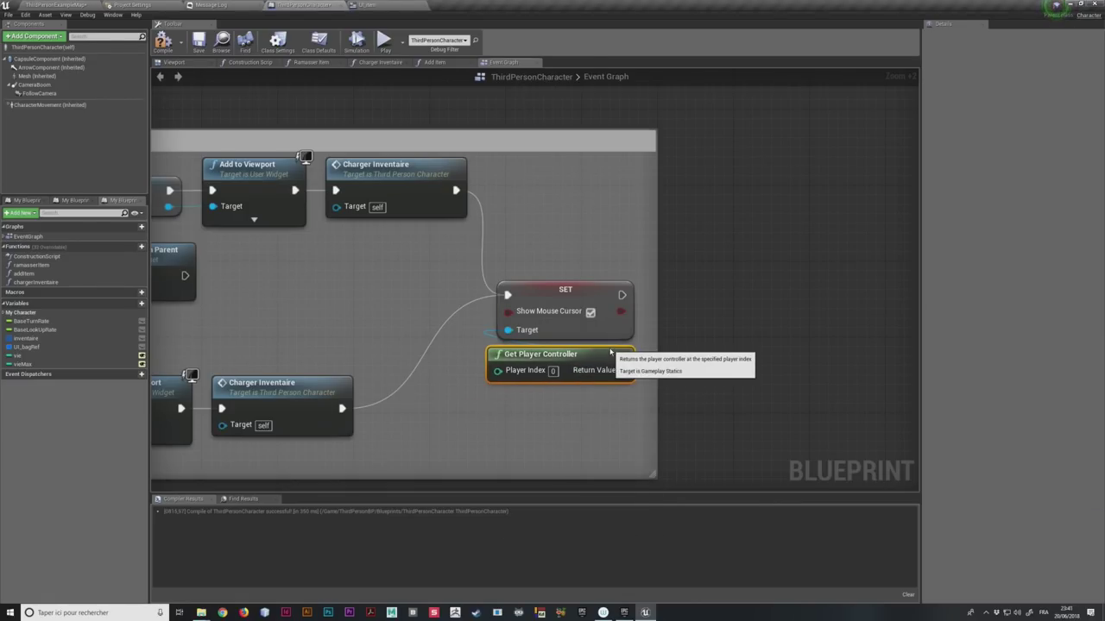
right_click_drag(411, 275, 600, 304)
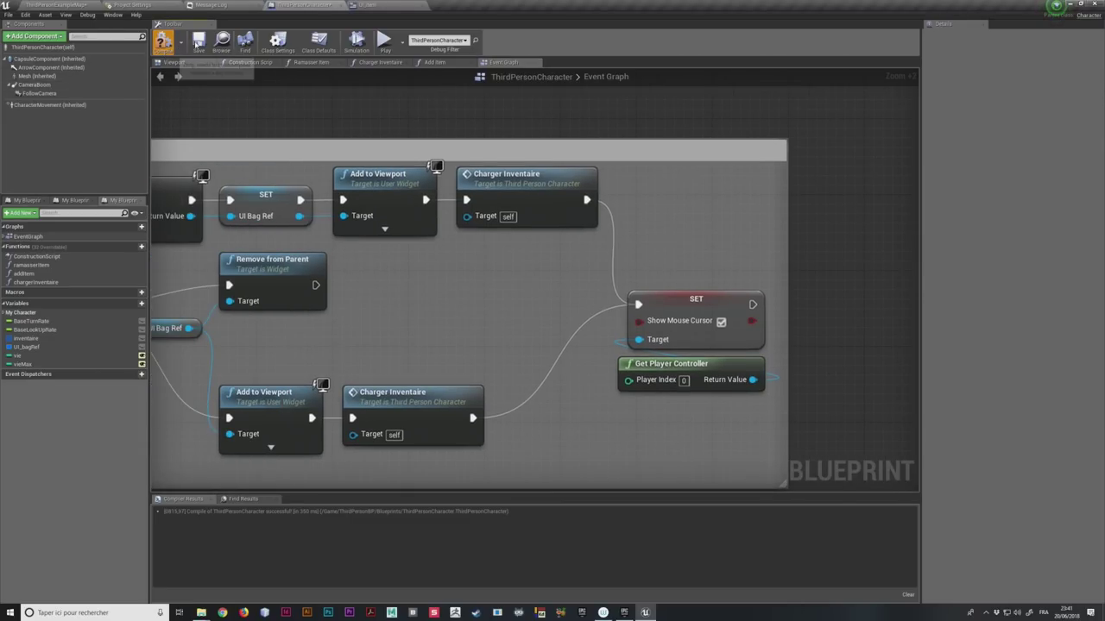
left_click(56, 5)
left_click(458, 34)
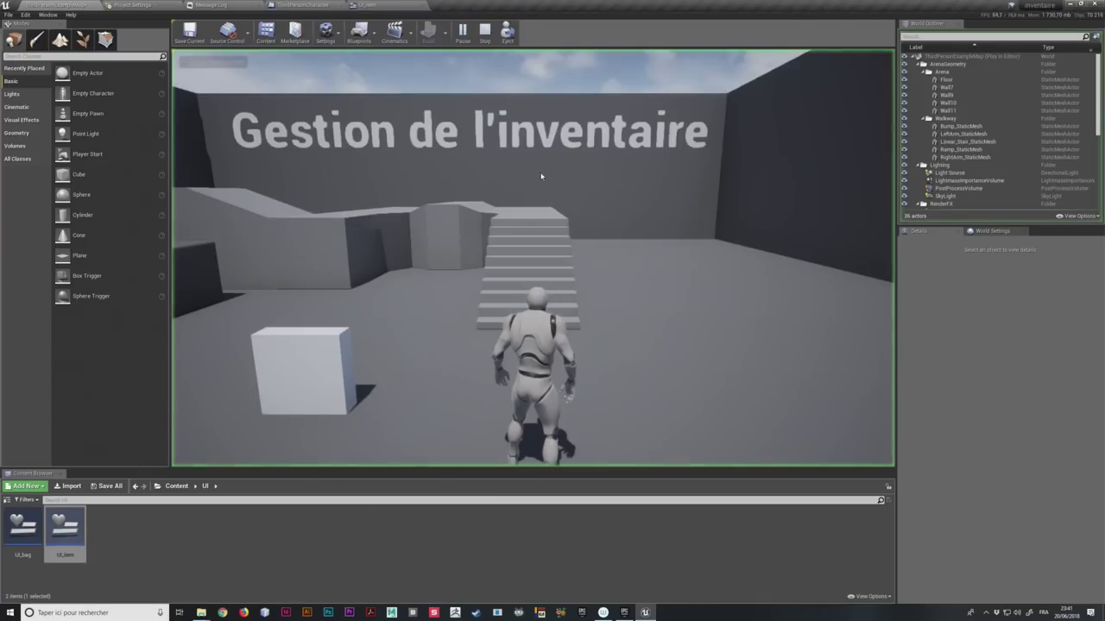
left_click(567, 250)
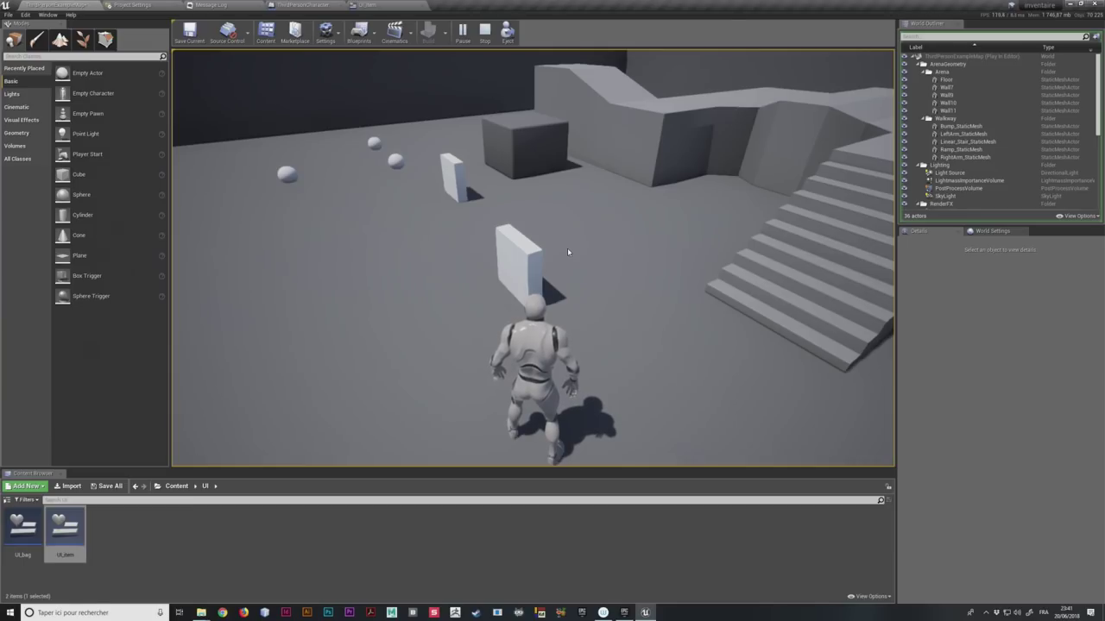
key("Escape")
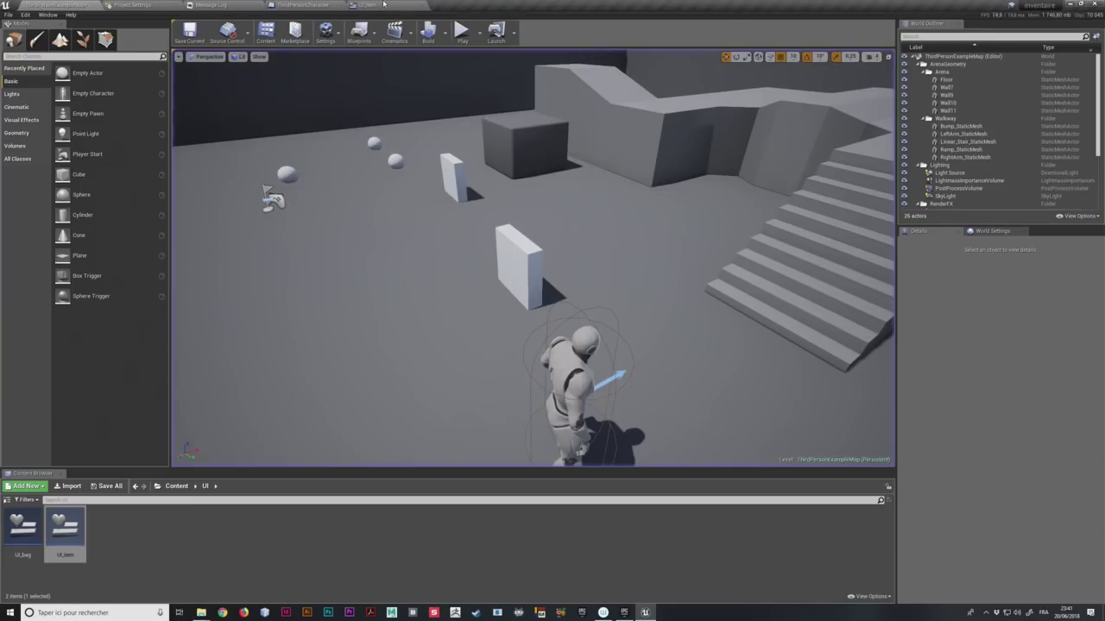
left_click(364, 4)
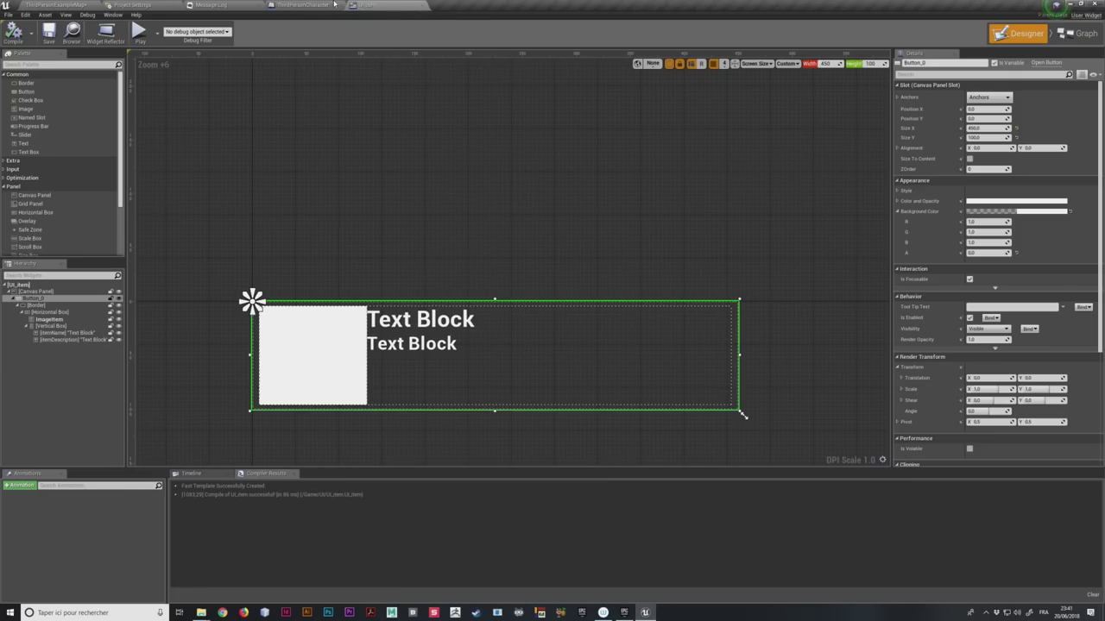
left_click(332, 4)
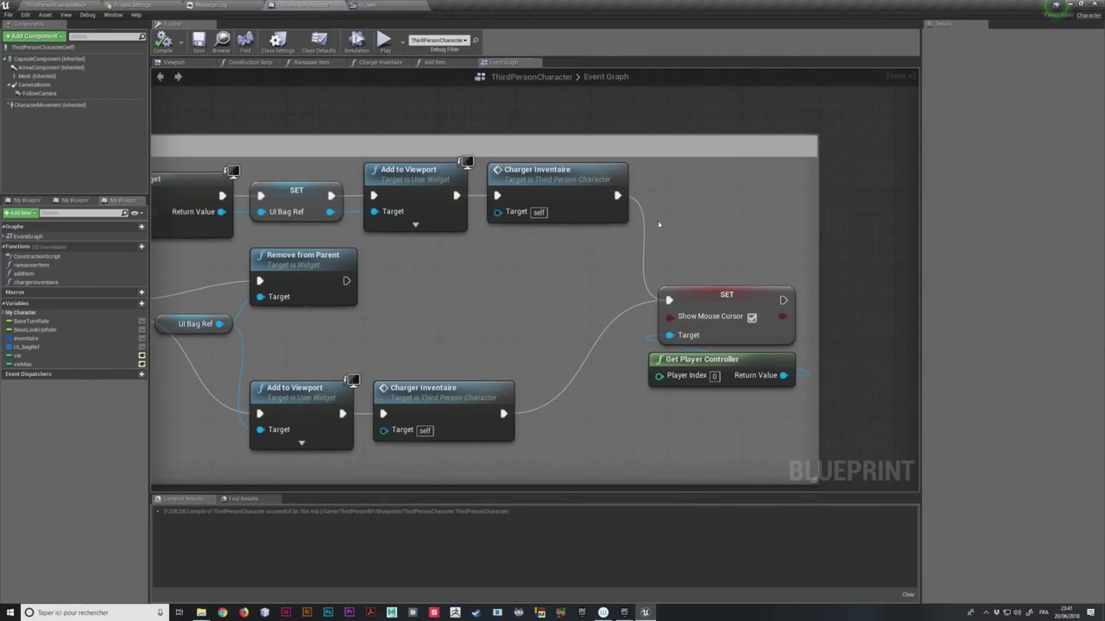
left_click_drag(683, 252, 757, 400)
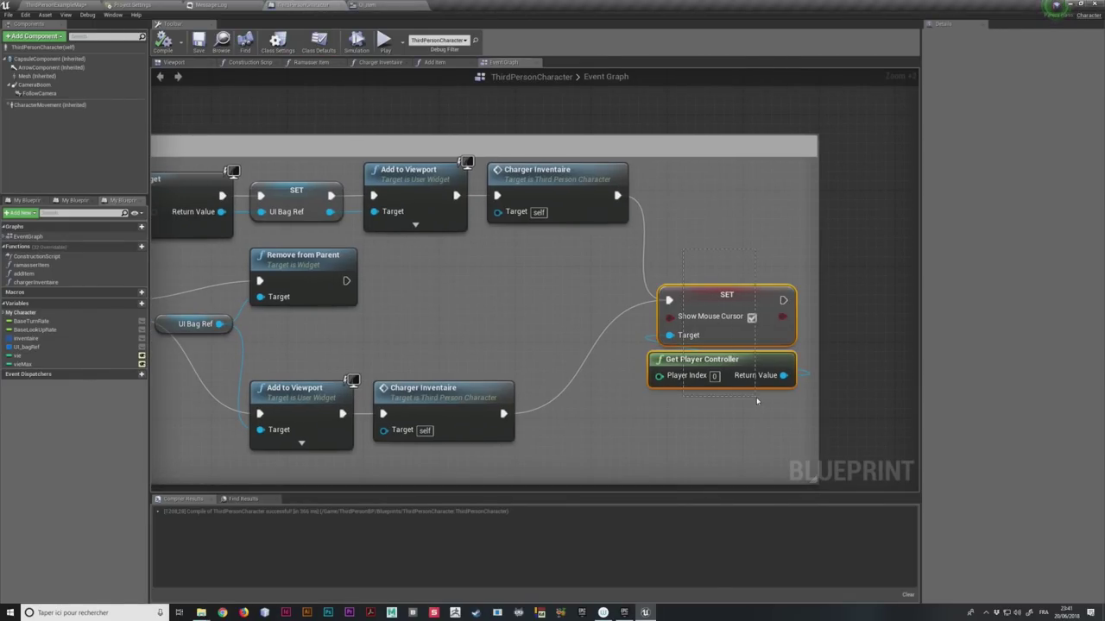
Step: Locate the FlipFlop's Remove from Parent node alongside the existing SET node
left_click(593, 180)
left_click(452, 389)
left_click(550, 213)
right_click_drag(550, 214, 759, 185)
scroll(561, 274, "up", 1)
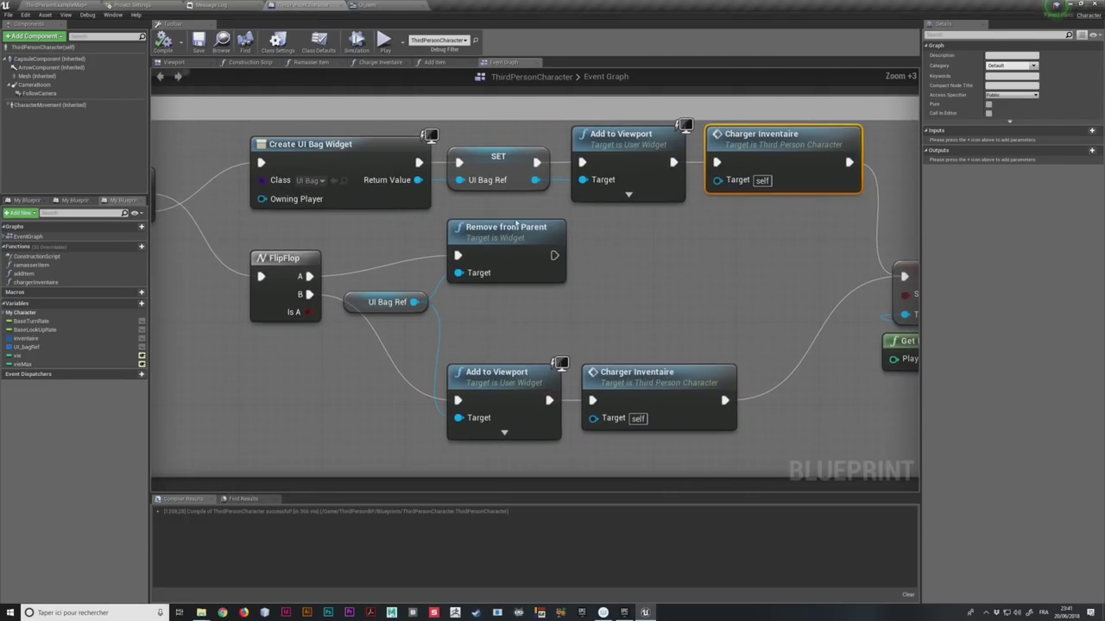
left_click(510, 227)
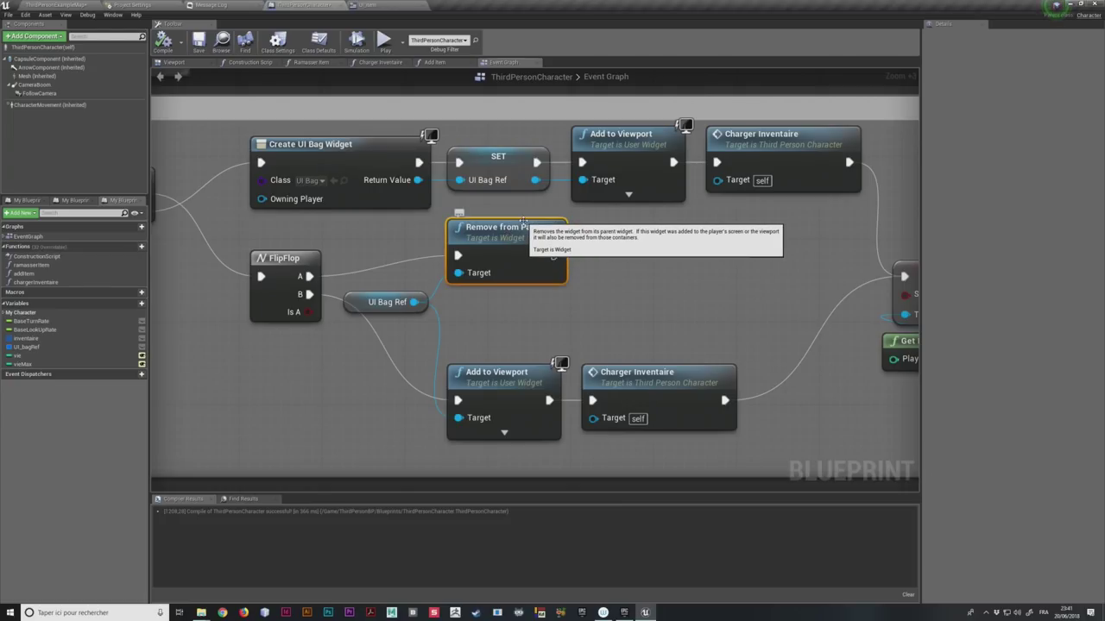
mouse_move(554, 256)
left_mouse_down()
mouse_move(669, 256)
mouse_move(639, 277)
left_mouse_up()
mouse_move(686, 251)
right_mouse_down()
mouse_move(613, 263)
mouse_move(641, 250)
right_mouse_up()
right_click(641, 250)
left_click(818, 225)
Step: Duplicate the SET and Get Player Controller nodes, run the copy after Remove from Parent, unchecking Show Mouse Cursor
left_click_drag(831, 228, 746, 403)
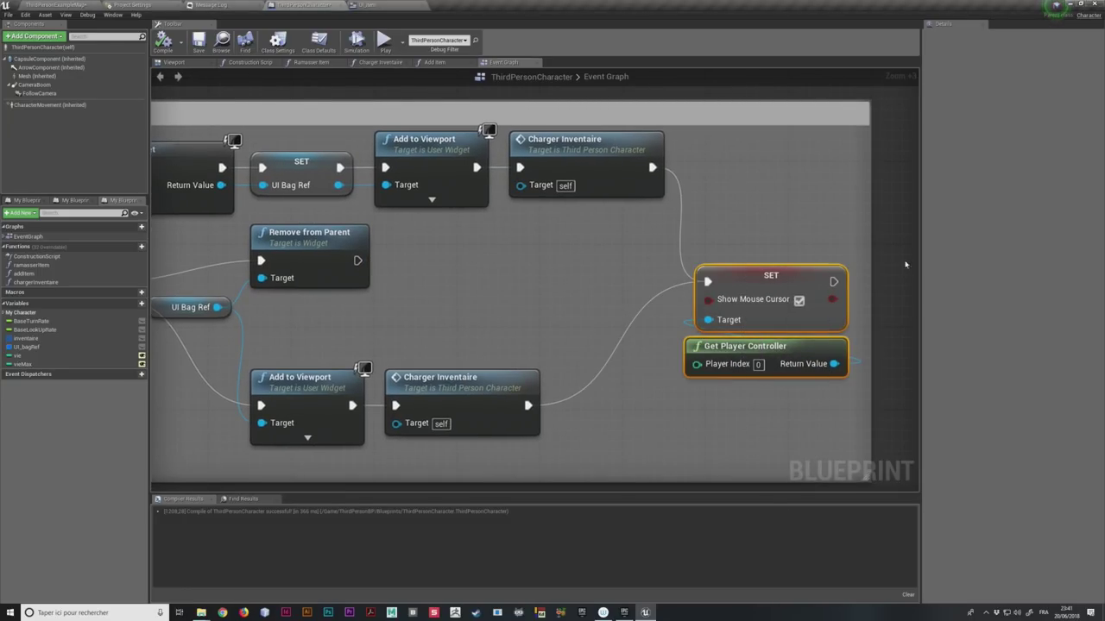
key("ctrl+c")
key("ctrl+v")
mouse_move(862, 234)
left_mouse_down()
mouse_move(515, 233)
mouse_move(485, 248)
left_mouse_up()
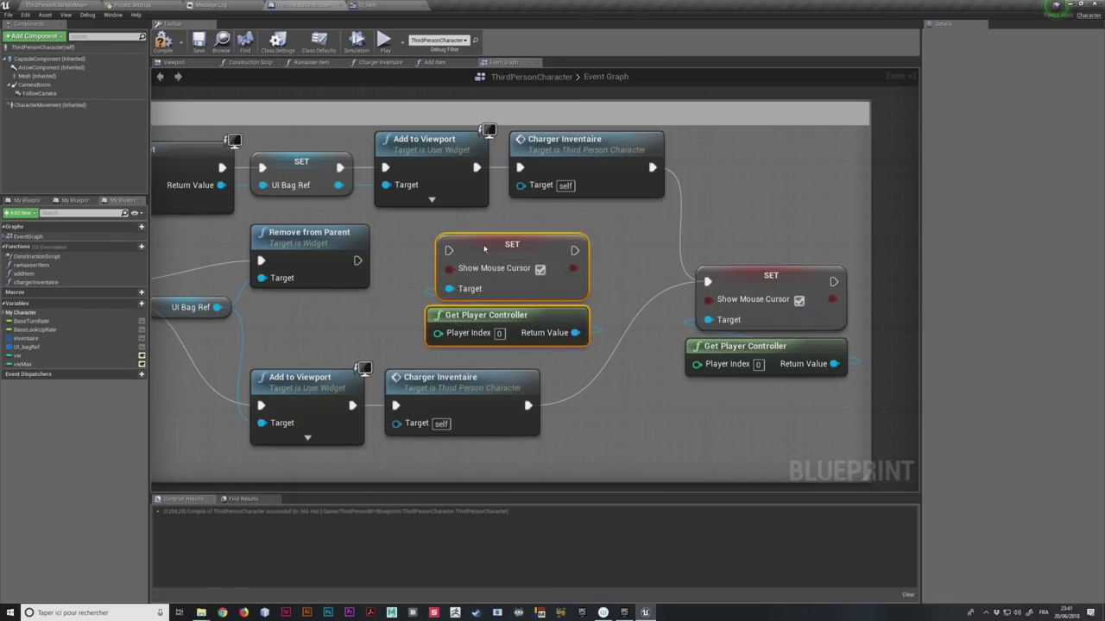
left_click_drag(358, 260, 449, 251)
left_click(540, 268)
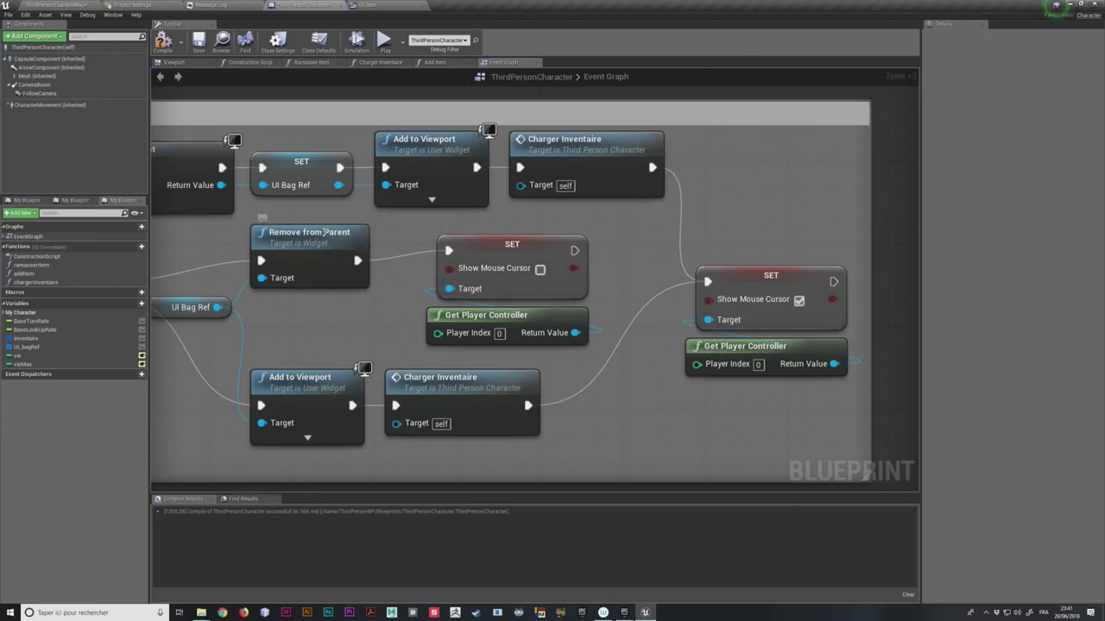
Step: Tidy the copied node, compile the character blueprint, and start playing in the editor
left_click(326, 240)
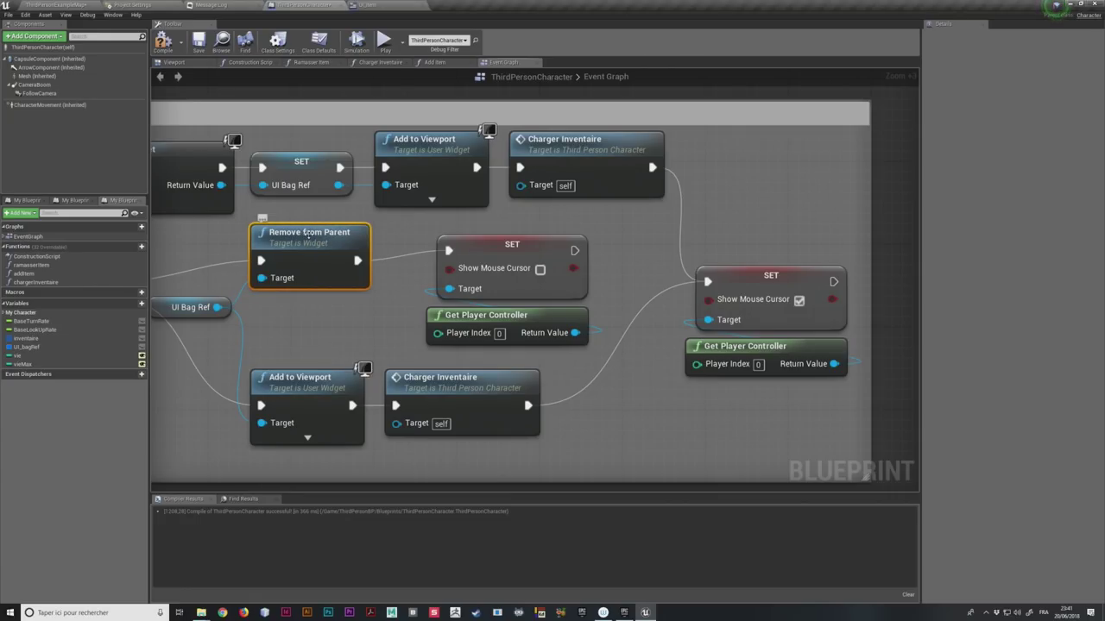
mouse_move(528, 250)
left_mouse_down()
mouse_move(463, 249)
mouse_move(515, 249)
left_mouse_up()
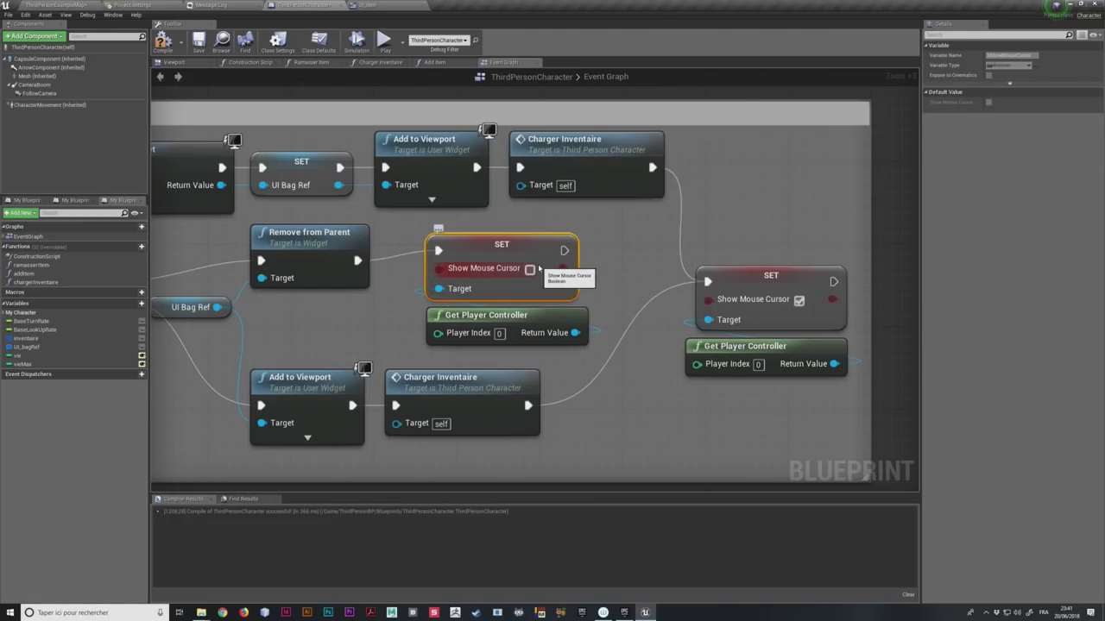
left_click(163, 39)
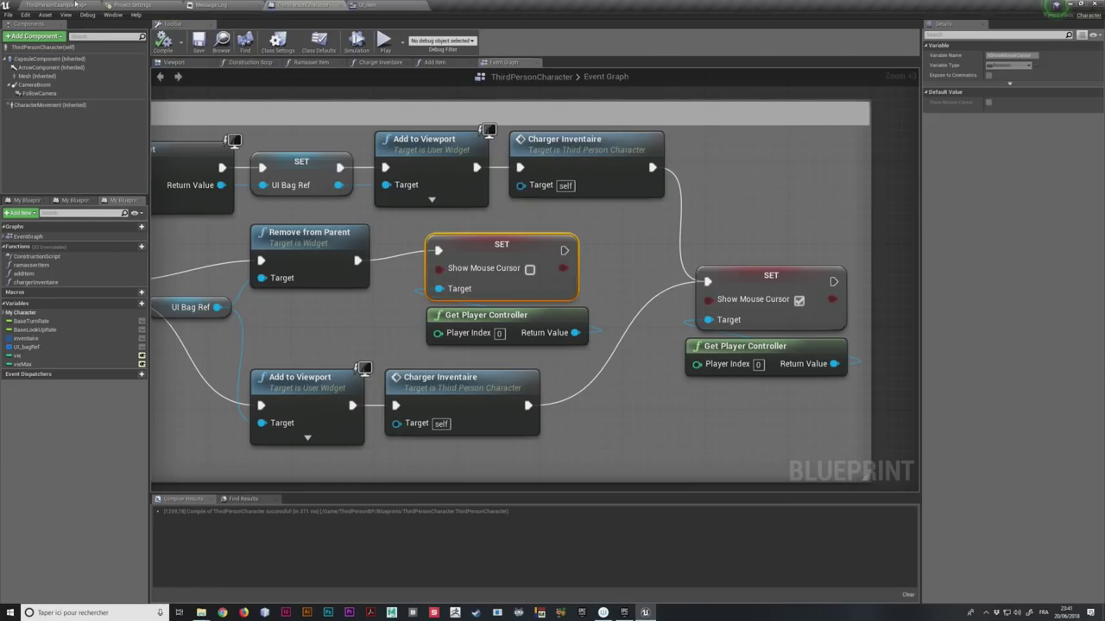
left_click(76, 5)
left_click(463, 35)
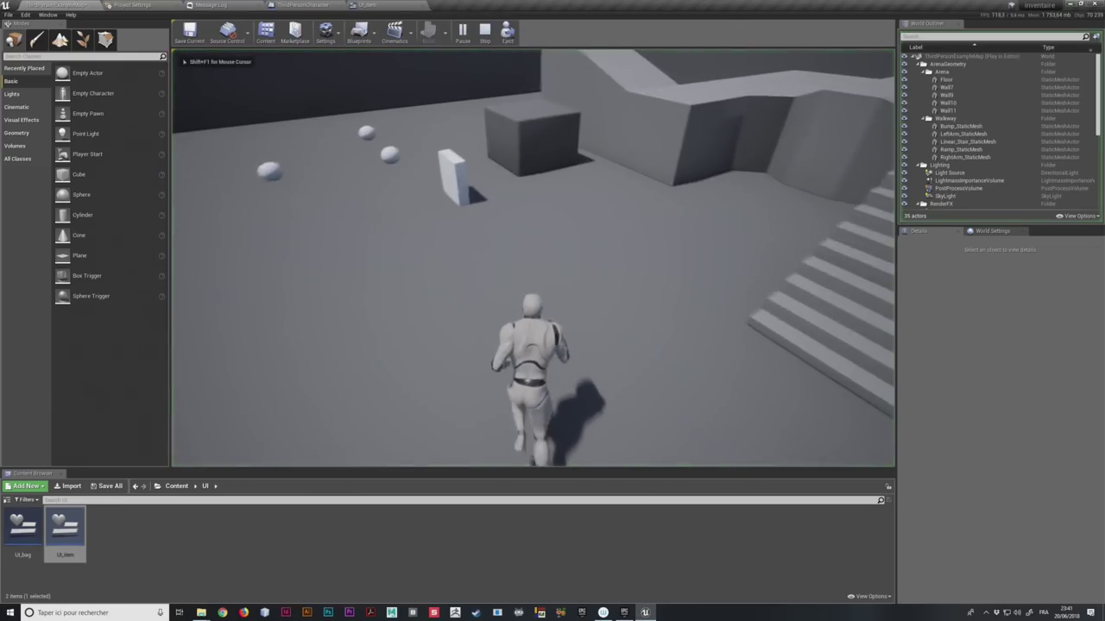
Step: Toggle the inventory panel in-game with the I key to check the items, then stop playing
key("i")
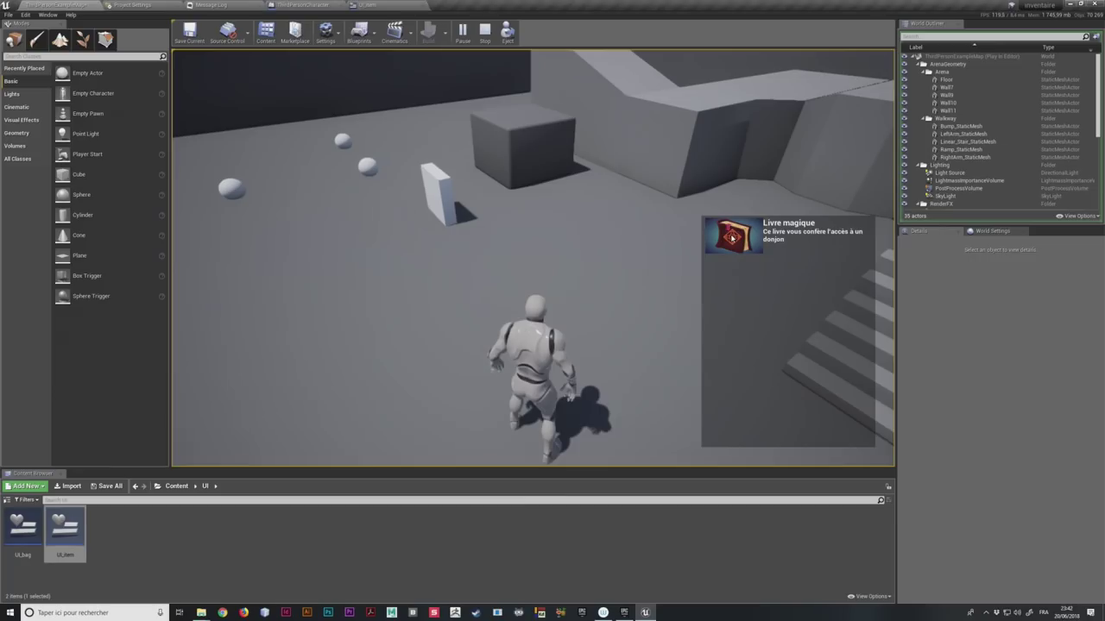
key("i")
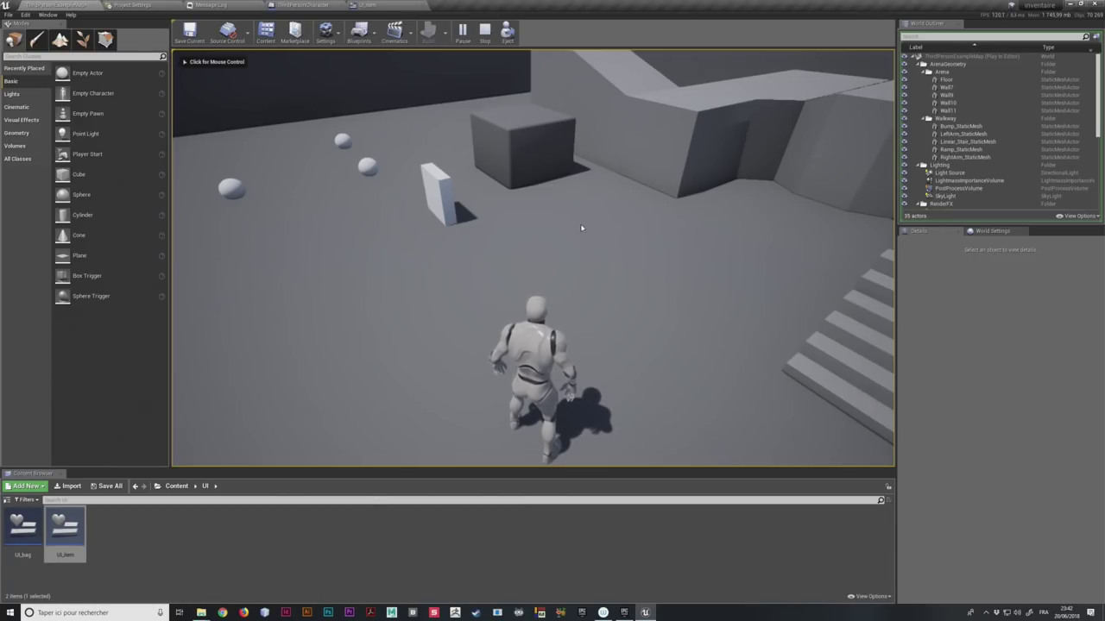
left_click(581, 228)
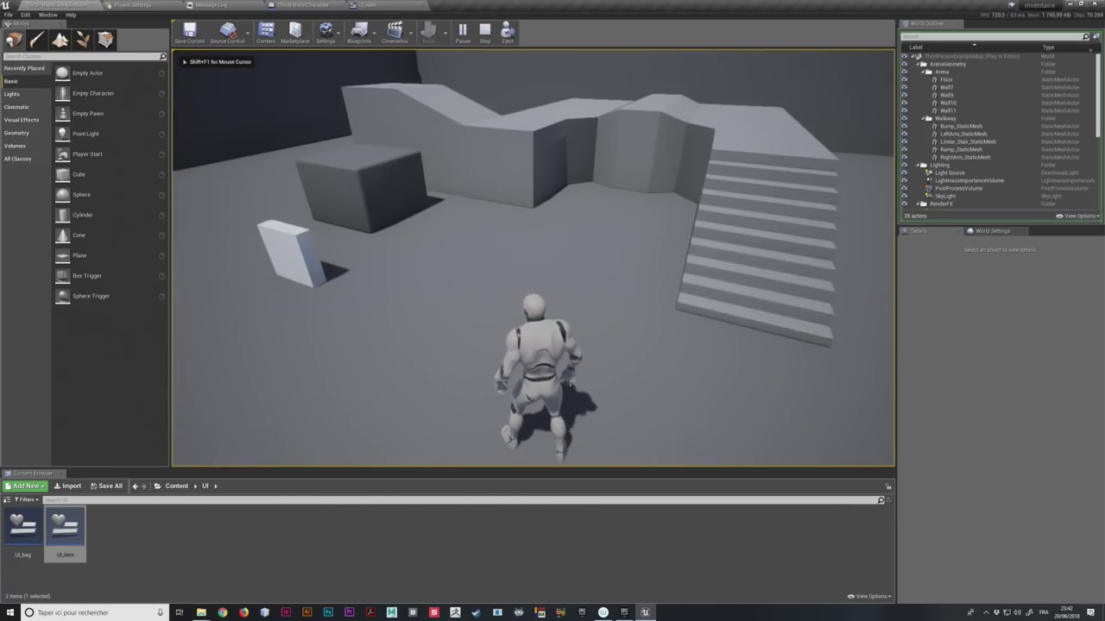
key("i")
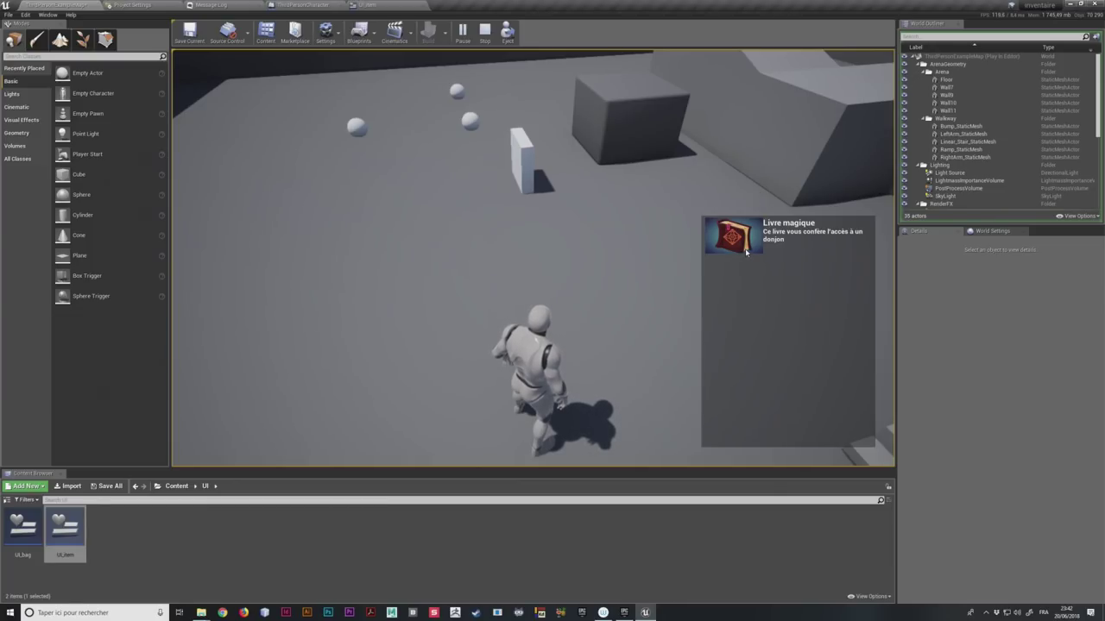
left_click(486, 35)
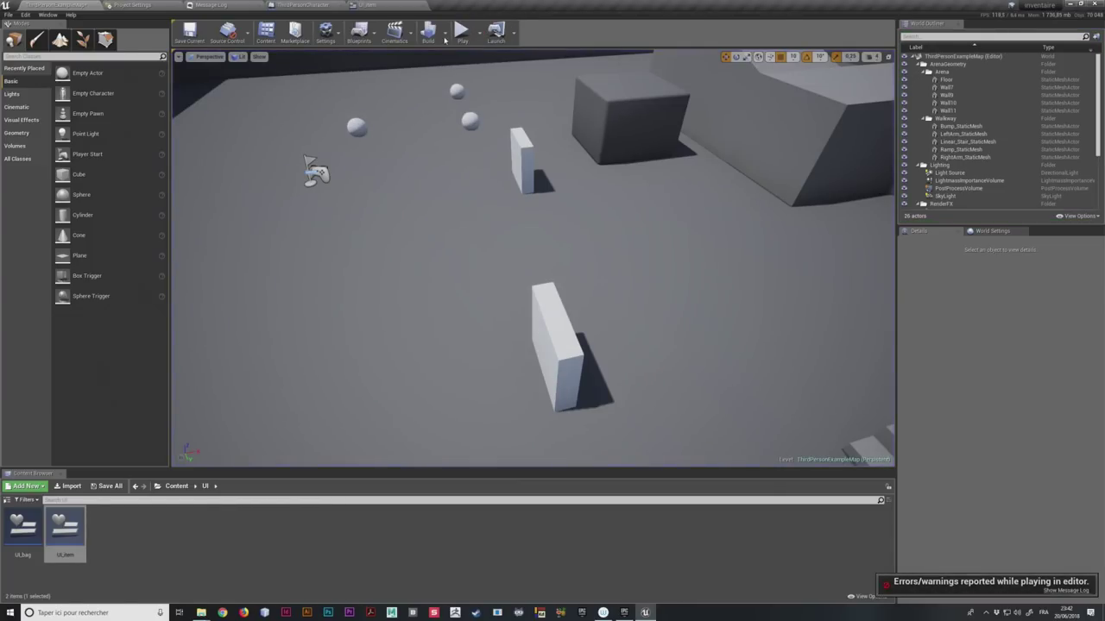
Step: Start another play session, run the character toward the inventory wall, and end it
left_click(482, 36)
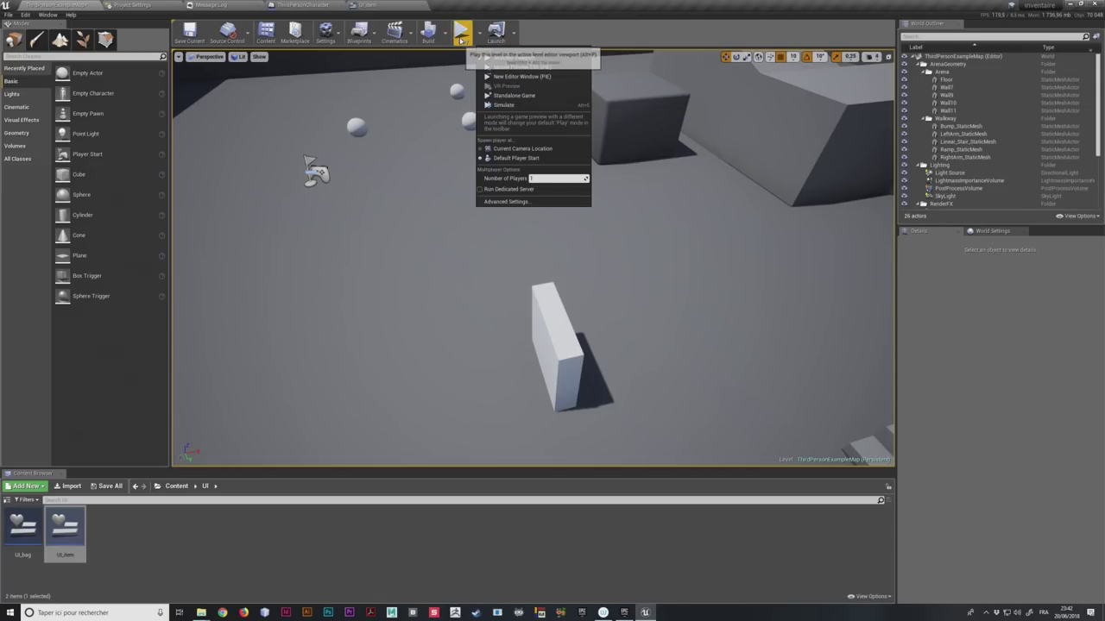
left_click(461, 39)
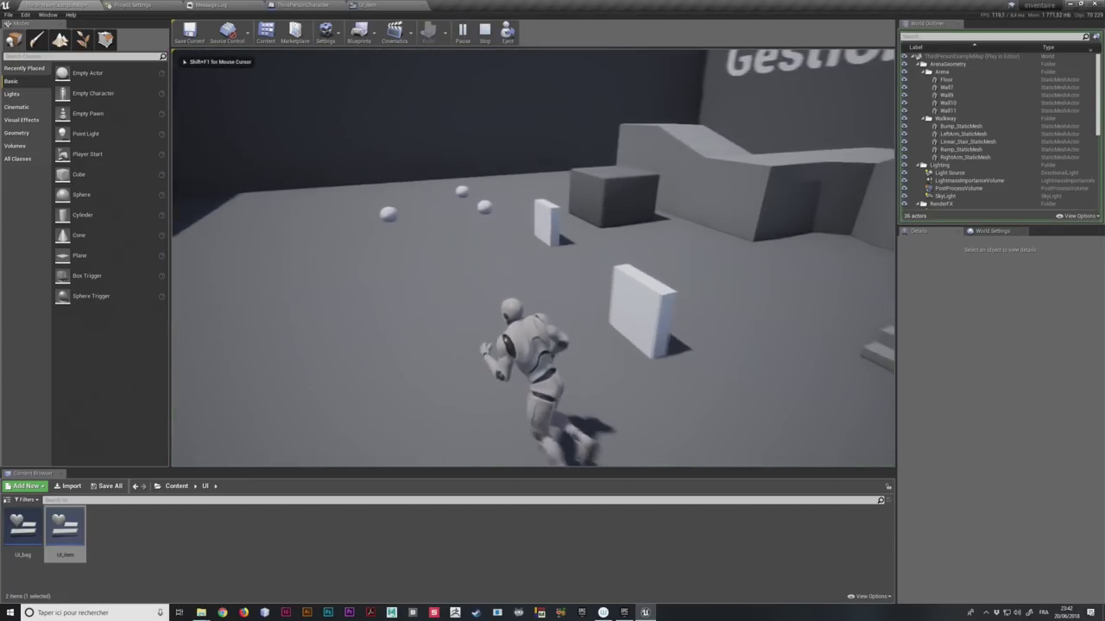
key("w")
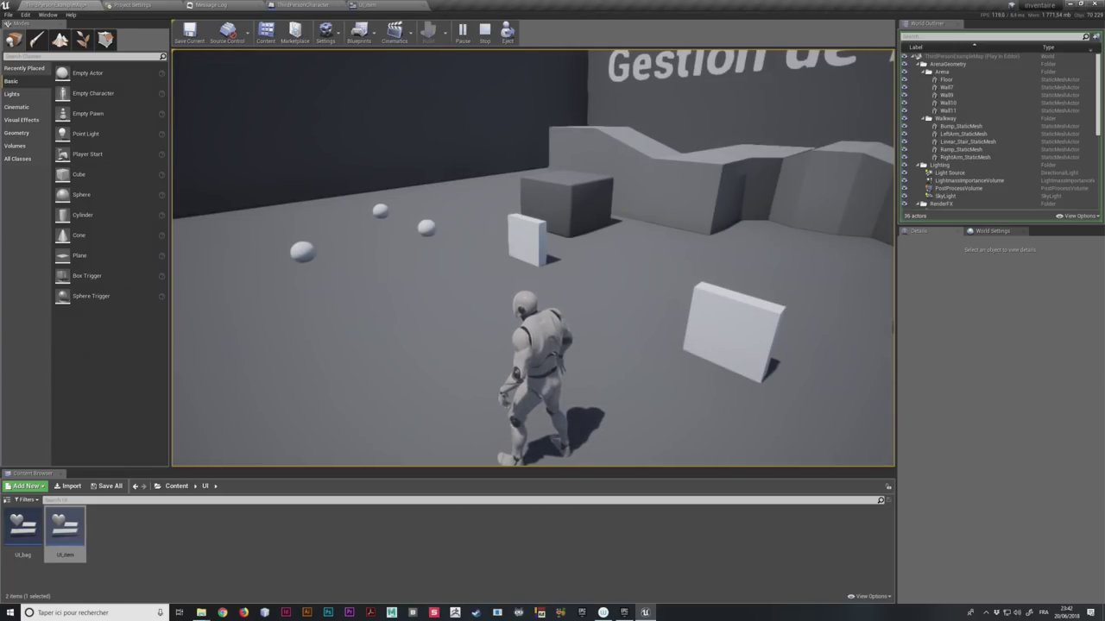
key("w")
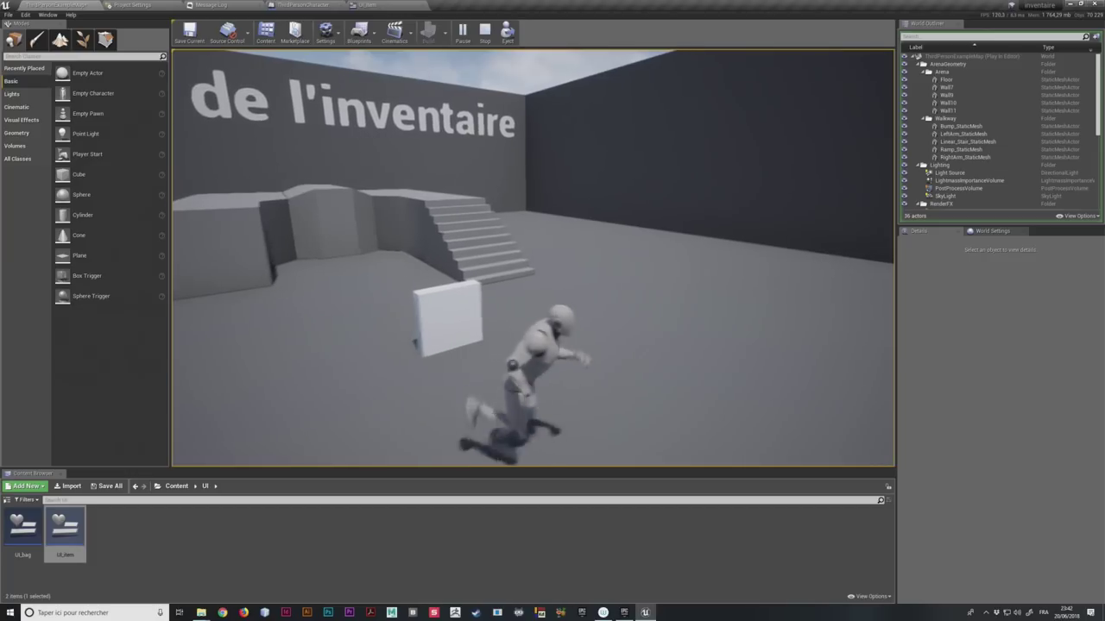
key("Escape")
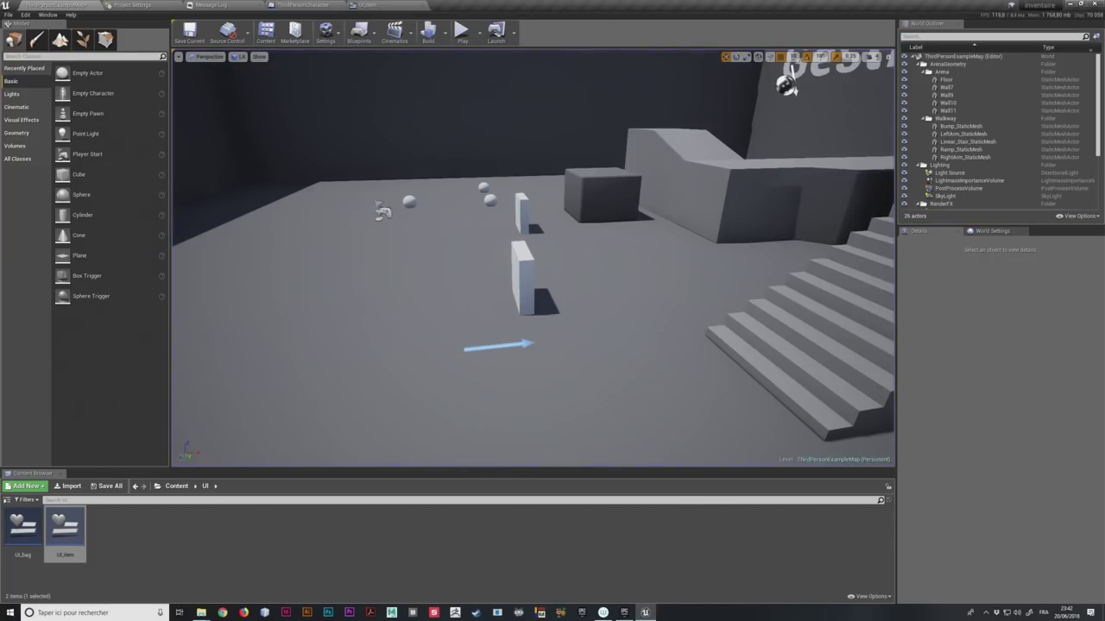
right_click_drag(503, 54, 503, 55)
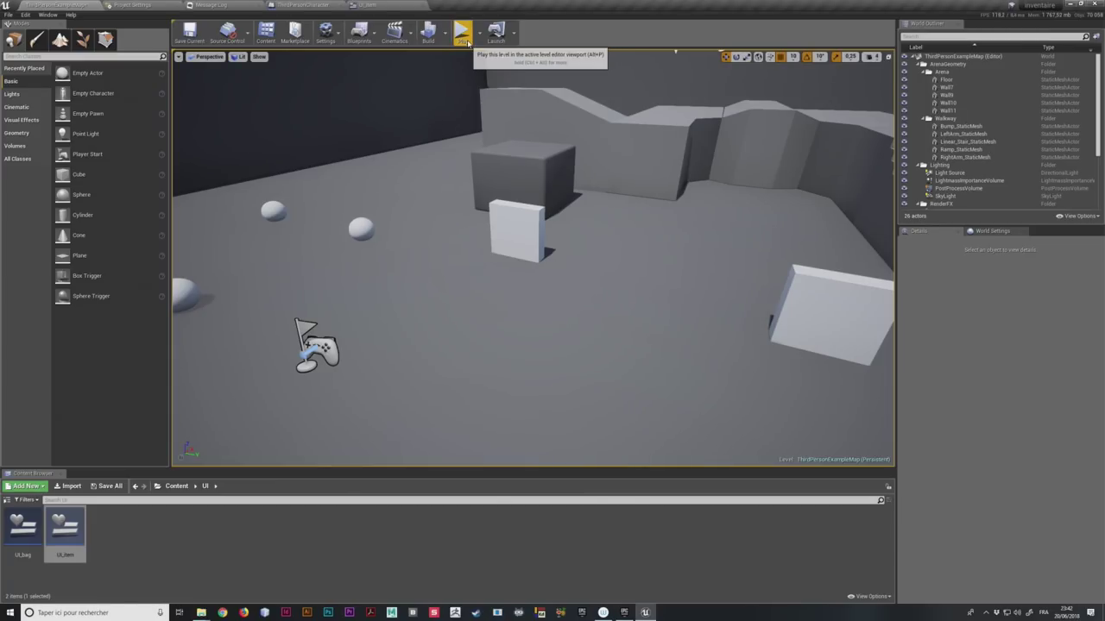
Step: Play again, pick up the Potion de Vie mineure, and confirm it shows in the inventory
left_click(463, 33)
key("w")
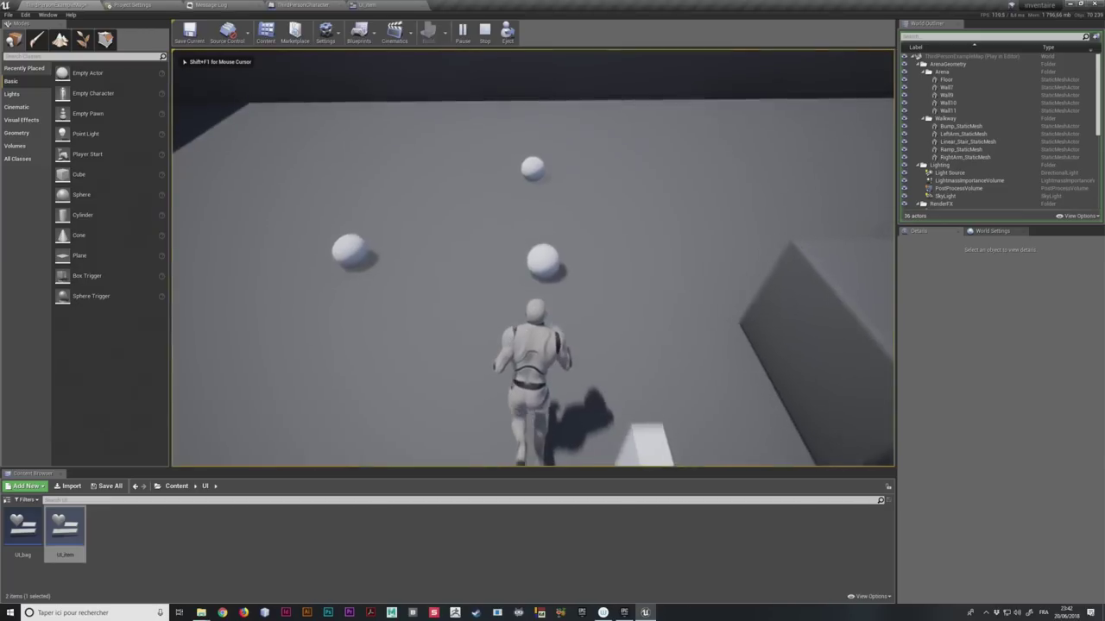
key("i")
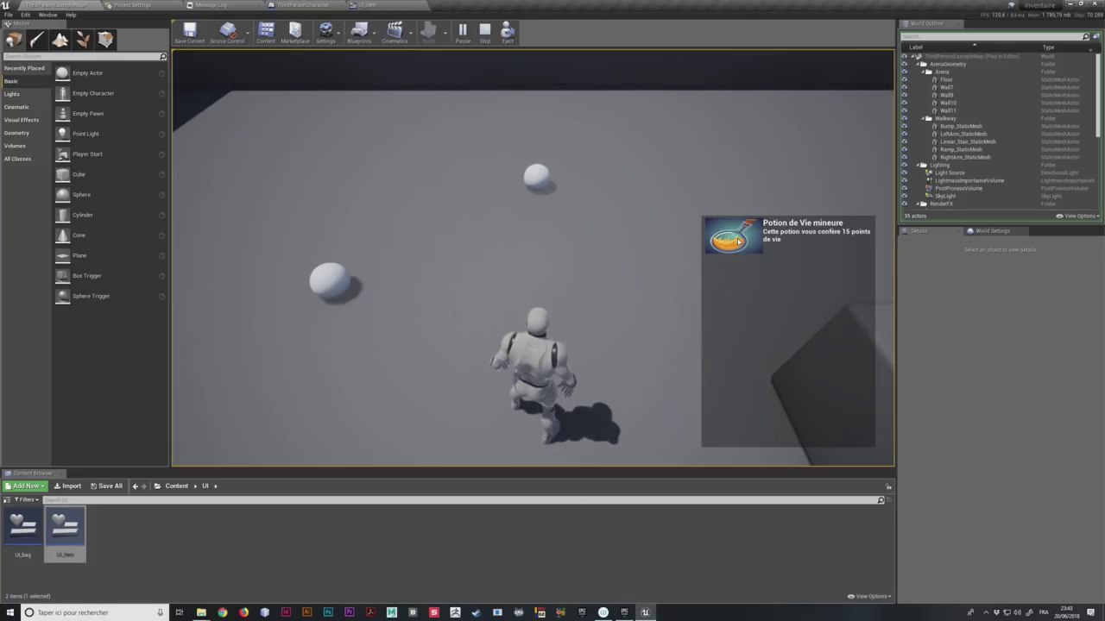
key("Escape")
left_click(424, 5)
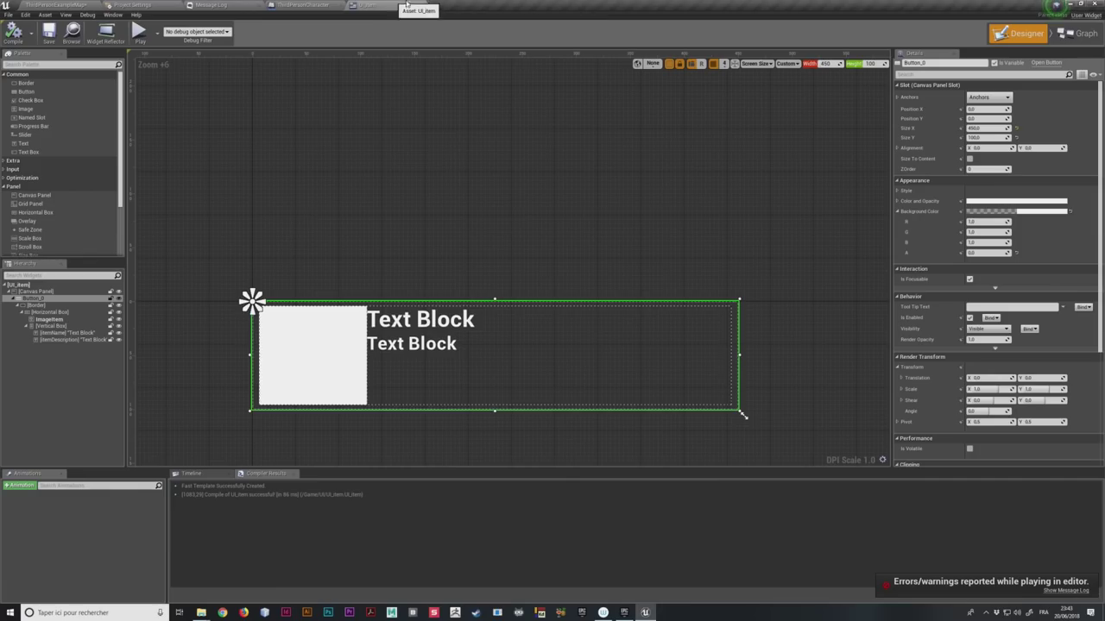
Step: Rename Button_0 to btnItem in the UI_item Hierarchy panel and scroll Details to its events
right_click_drag(376, 223, 372, 162)
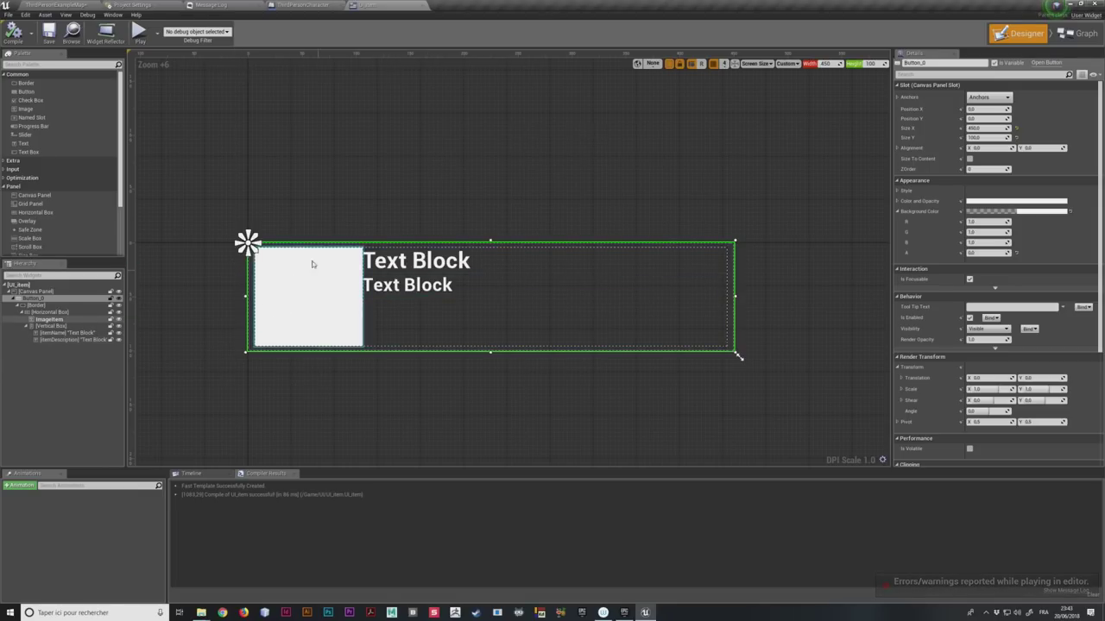
left_click(59, 299)
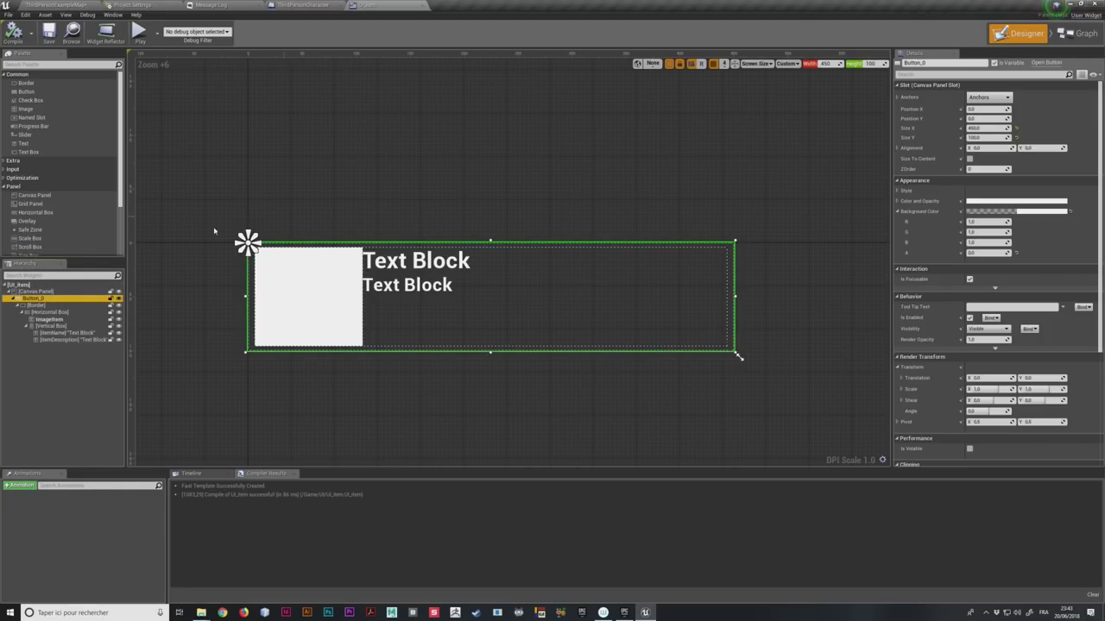
double_click(35, 299)
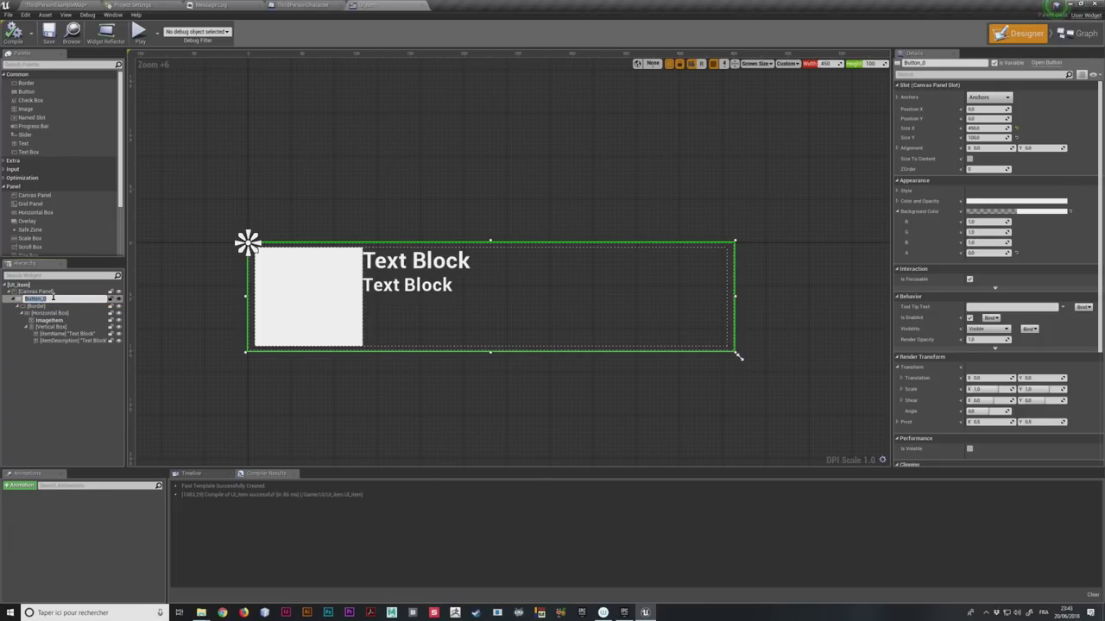
type("btnItem")
key("Return")
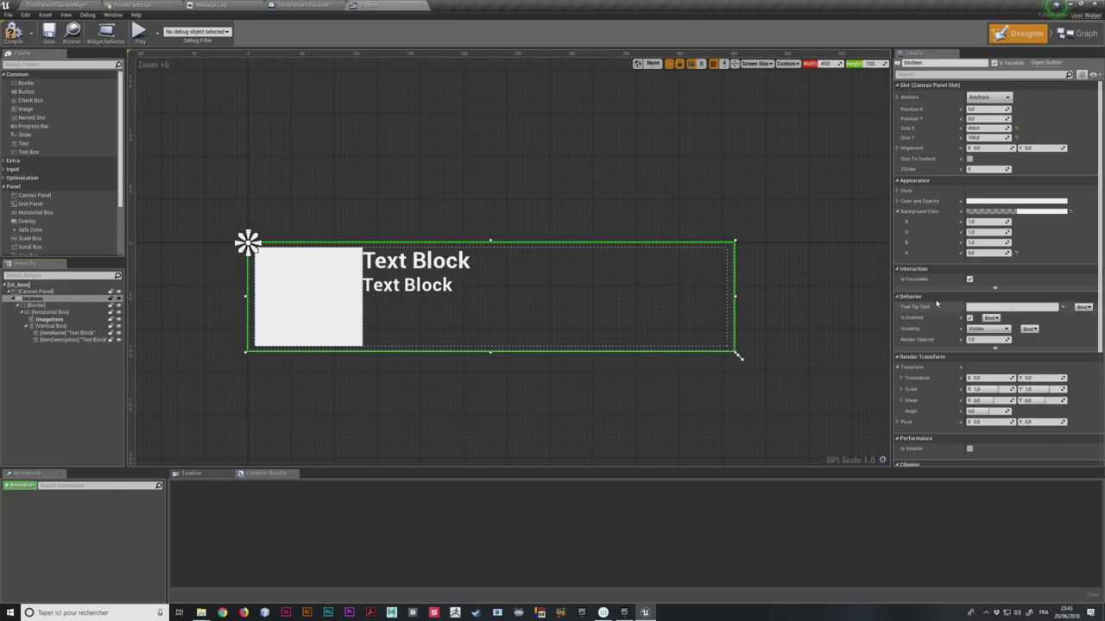
scroll(1063, 275, "down", 5)
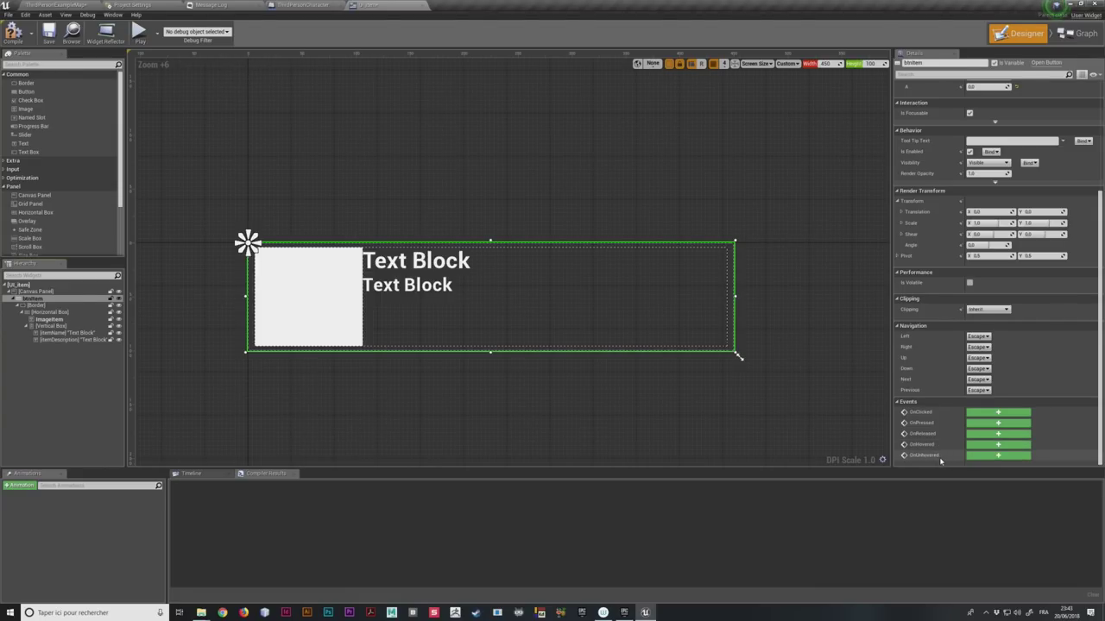
Step: Create the On Clicked (btnItem) event node and test-drag a wire from its execution output without adding anything
left_click(991, 415)
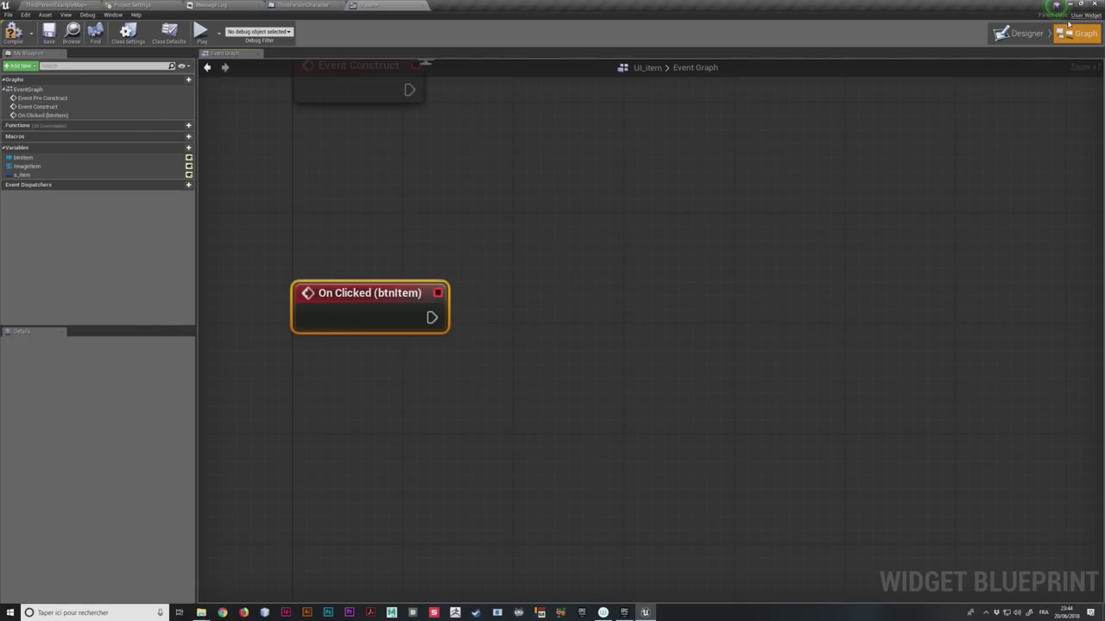
left_click(1027, 33)
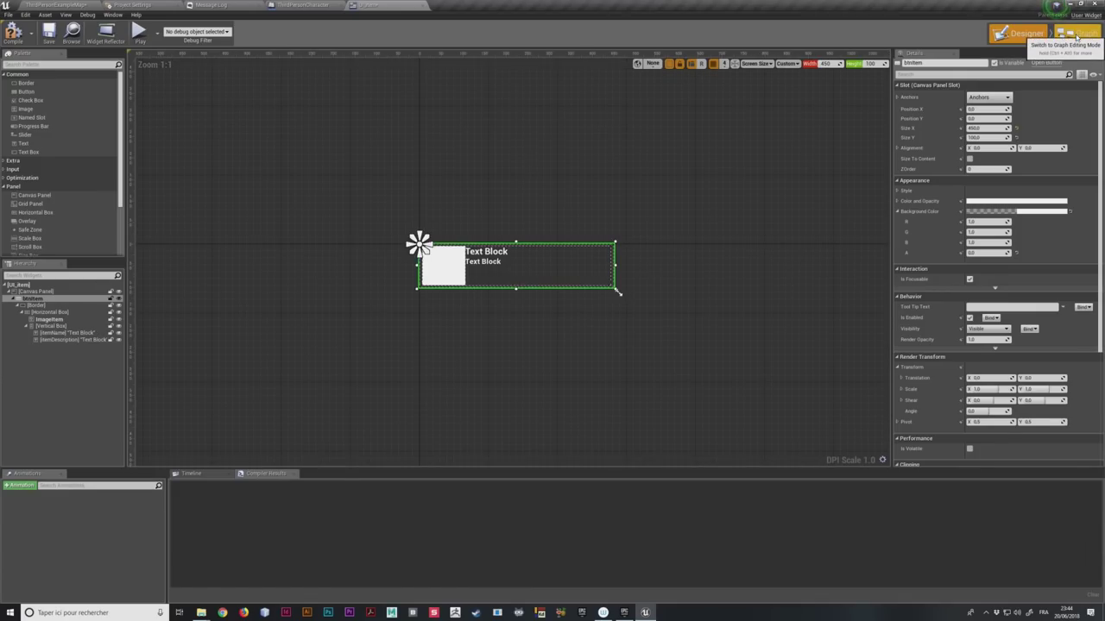
left_click(1079, 33)
left_click(368, 293)
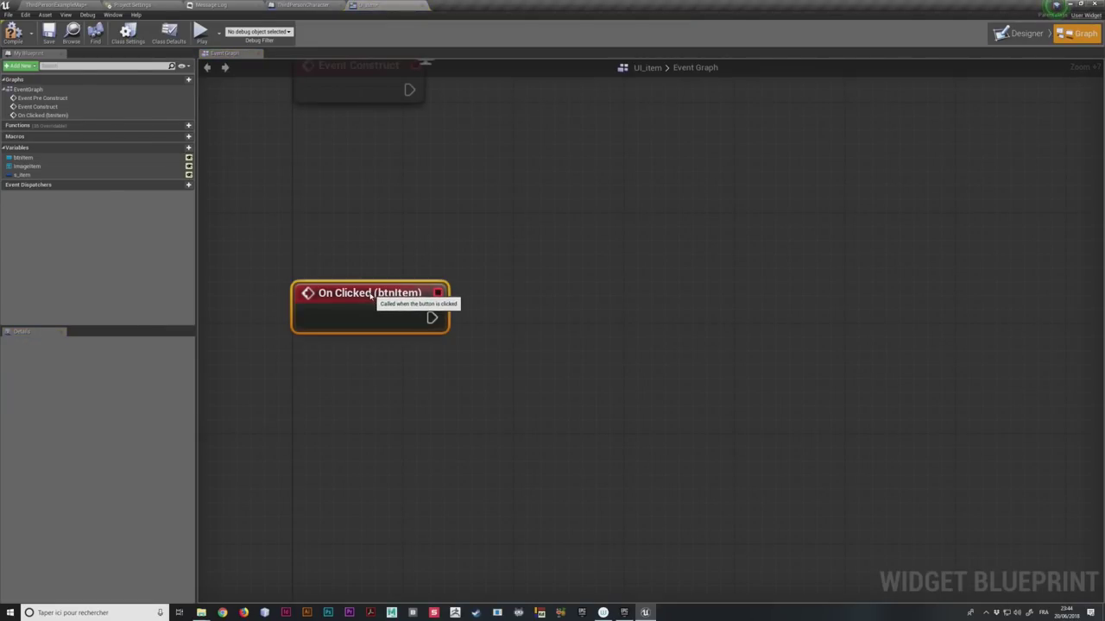
left_click_drag(431, 317, 590, 388)
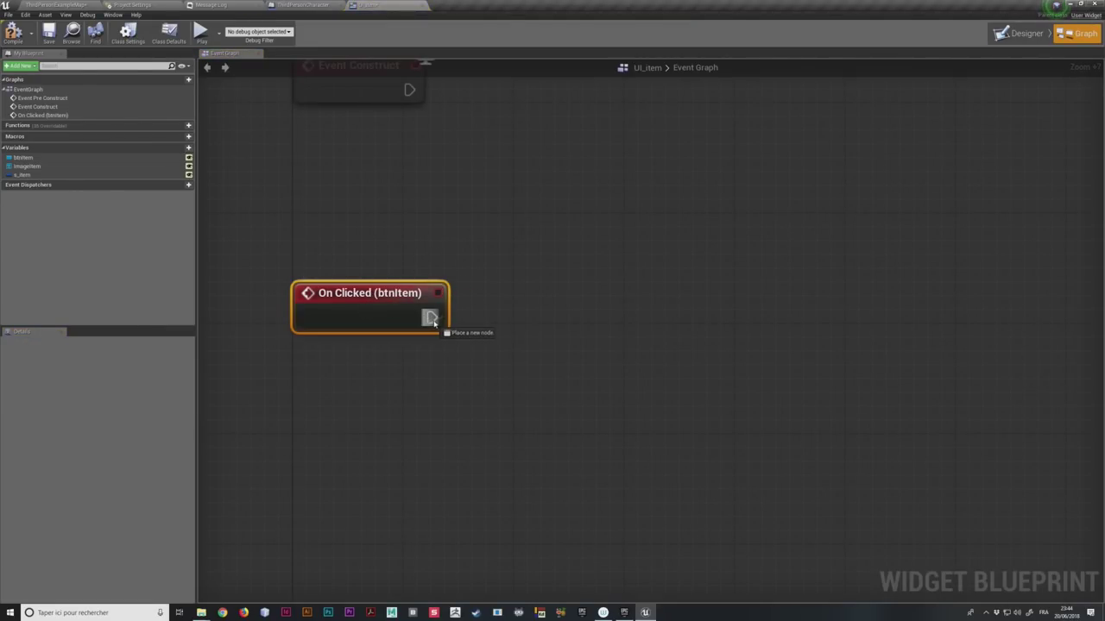
mouse_move(591, 388)
left_mouse_down()
mouse_move(615, 181)
mouse_move(573, 194)
left_mouse_up()
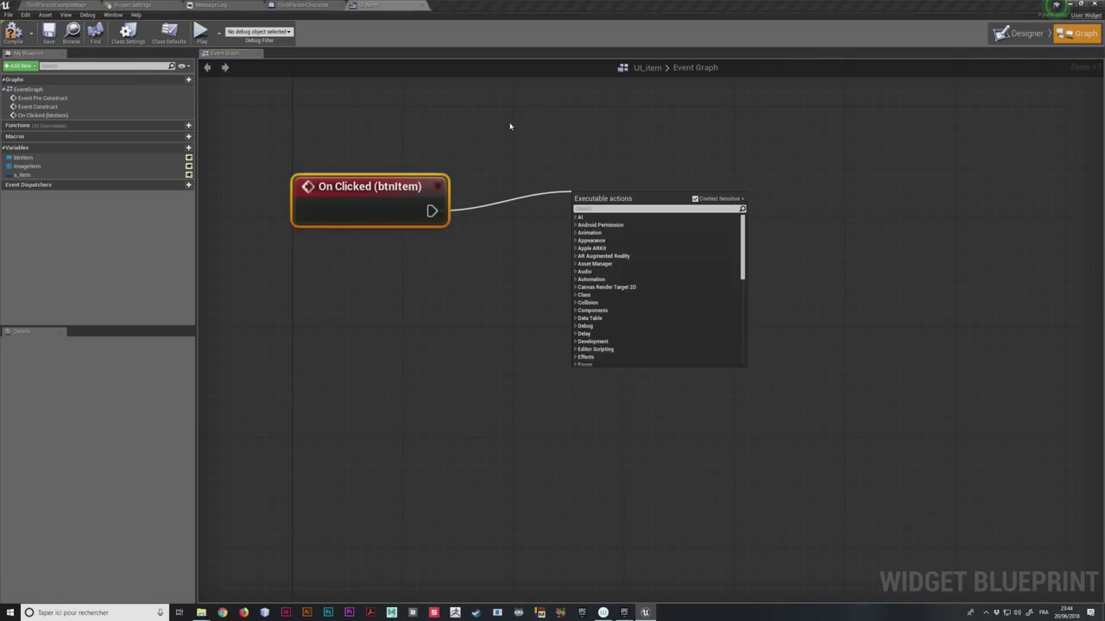
left_click(588, 198)
right_click_drag(587, 198, 635, 226)
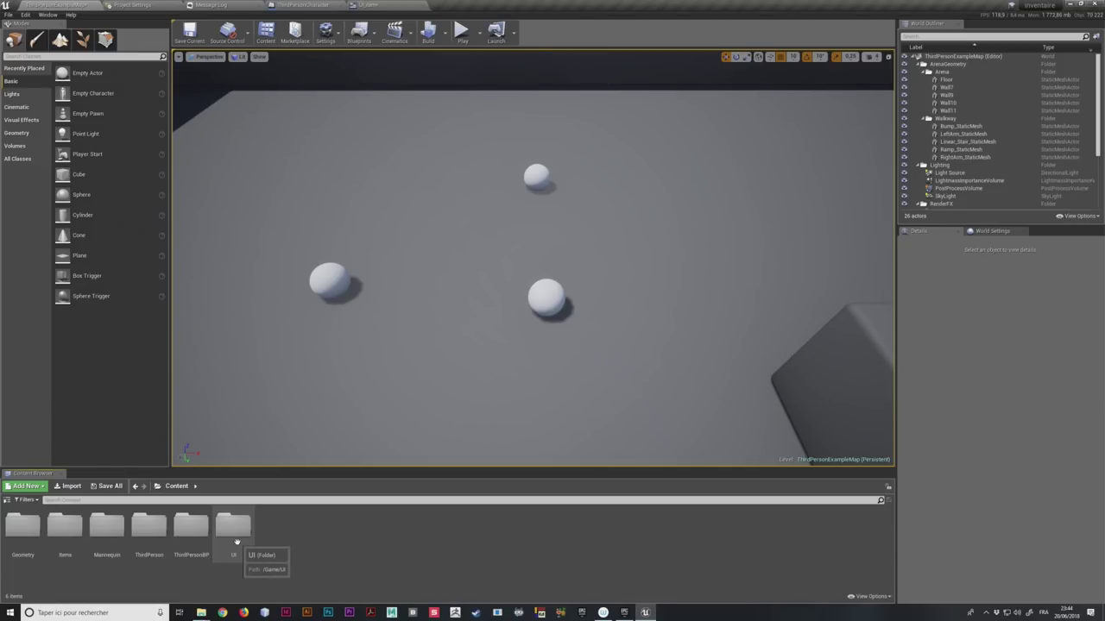
Step: Open the S_items structure in the Items folder and review the type options, keeping Nourriture
double_click(65, 526)
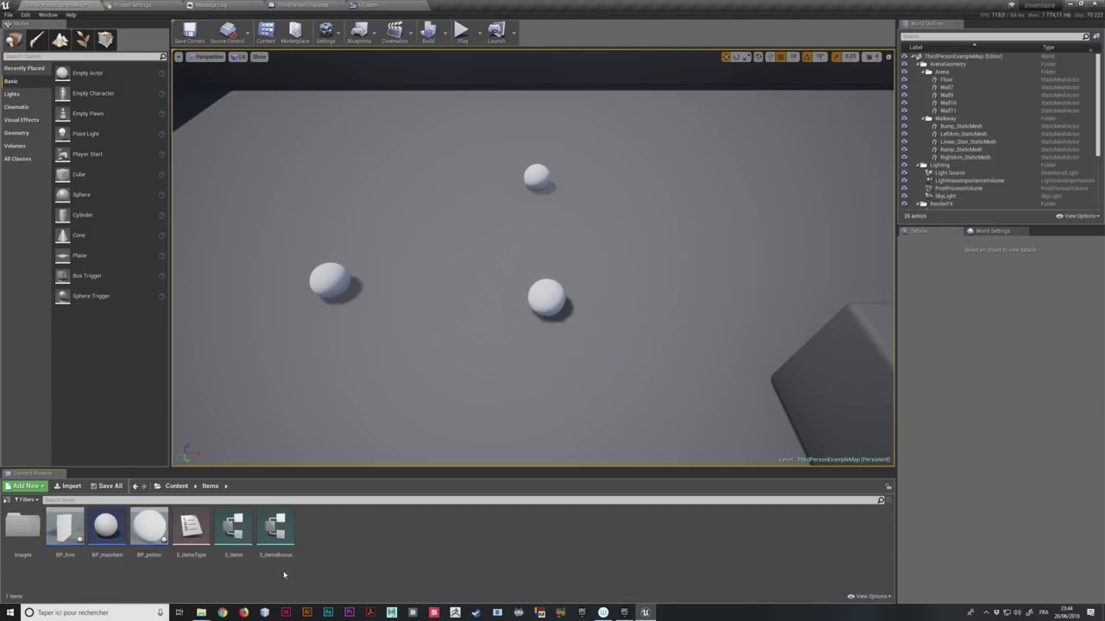
double_click(235, 531)
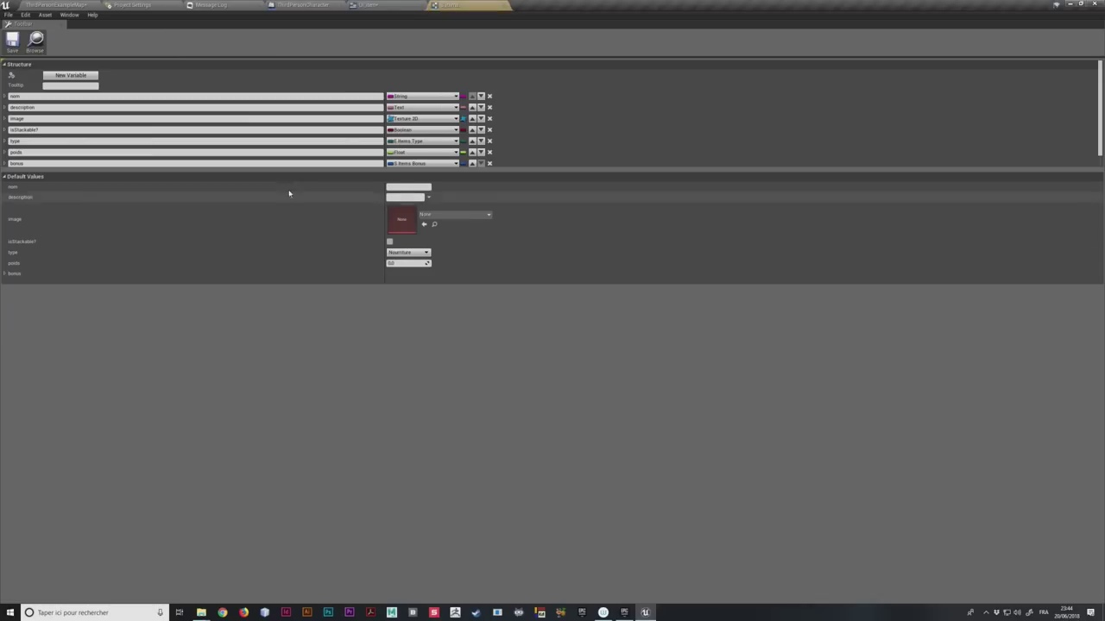
left_click_drag(204, 171, 204, 201)
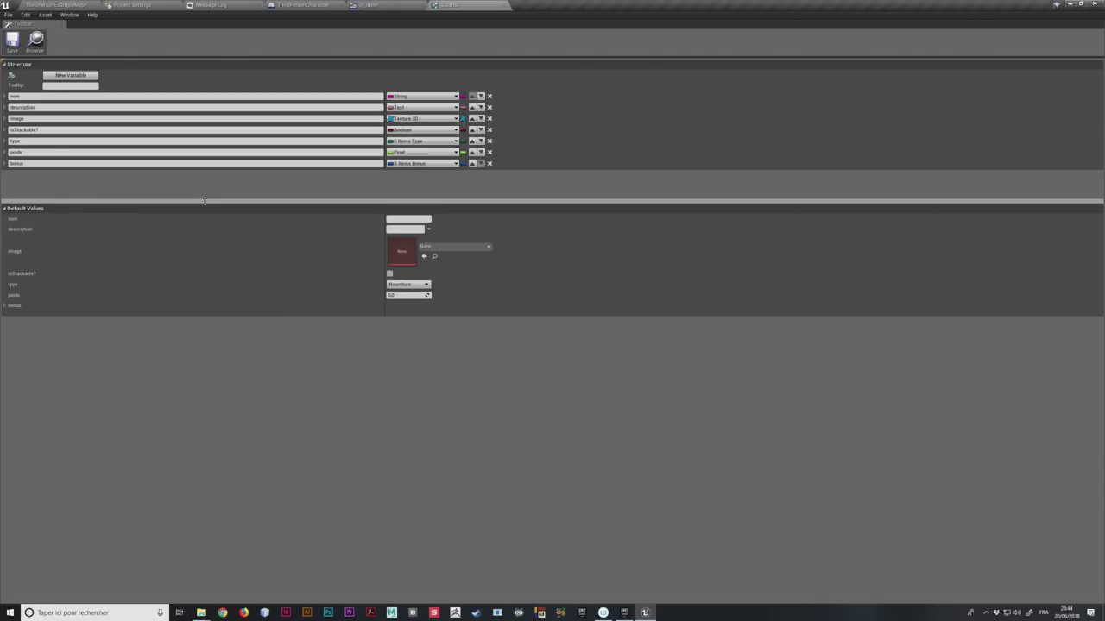
left_click(6, 96)
left_click(6, 96)
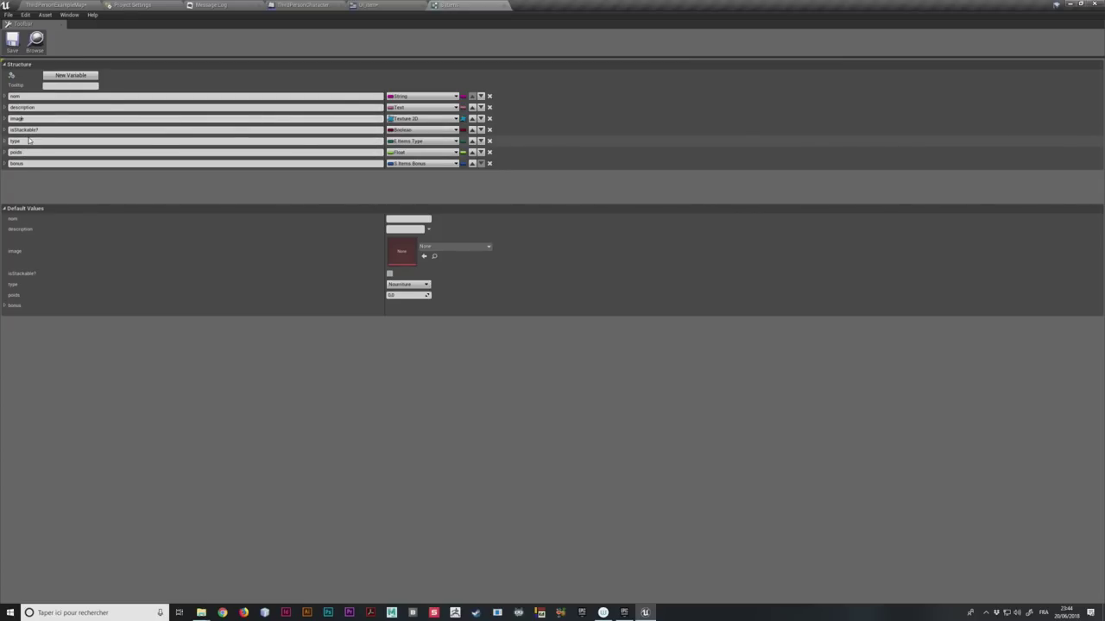
left_click(25, 141)
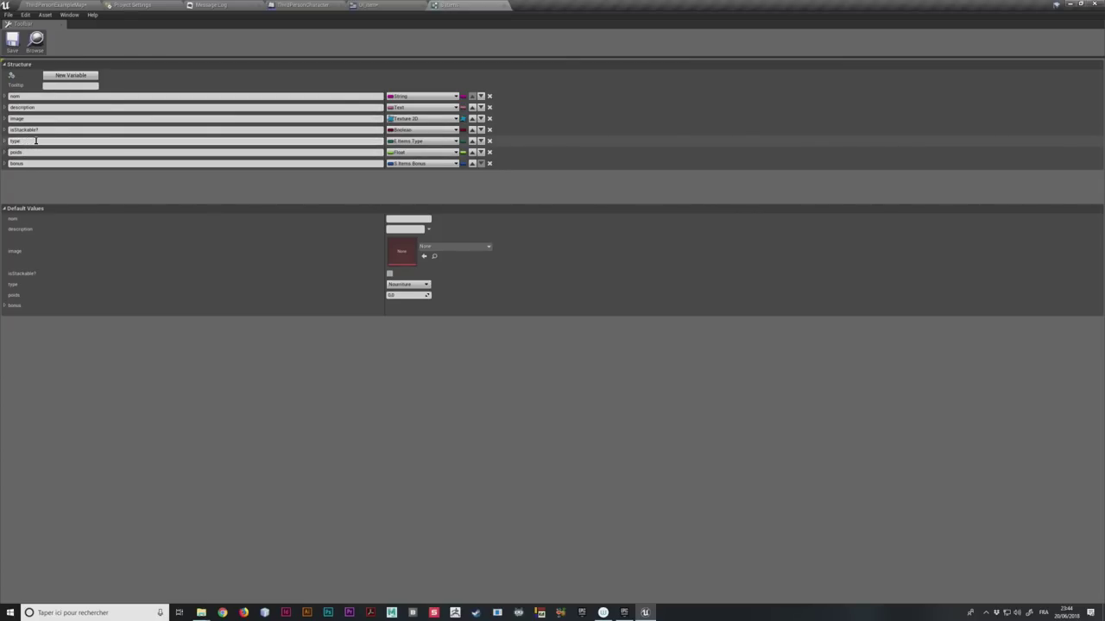
left_click_drag(36, 140, 2, 140)
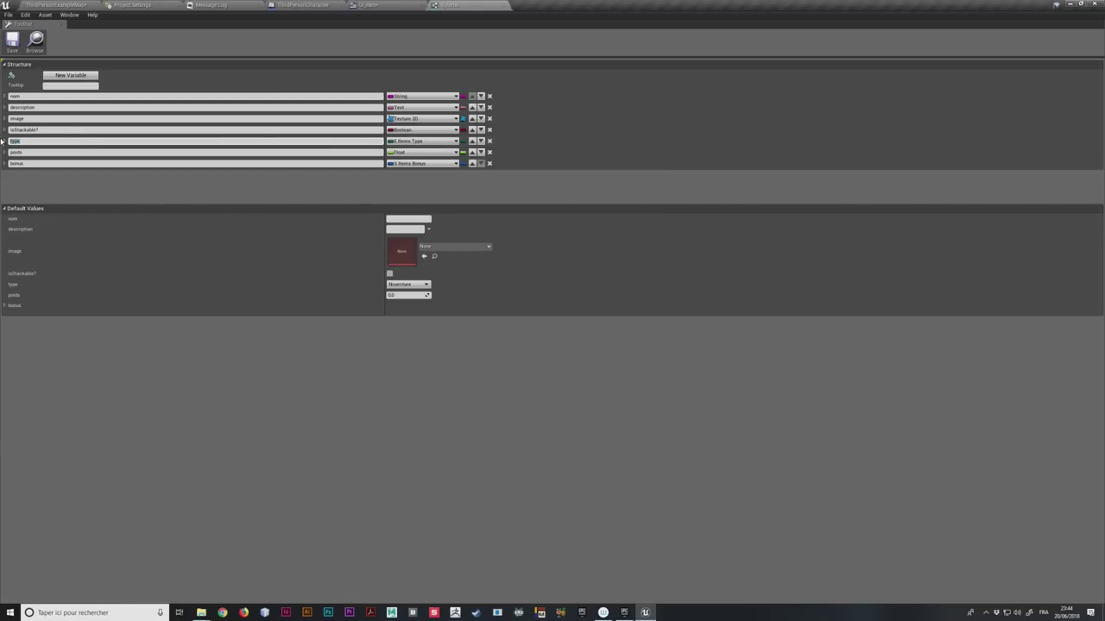
left_click(408, 284)
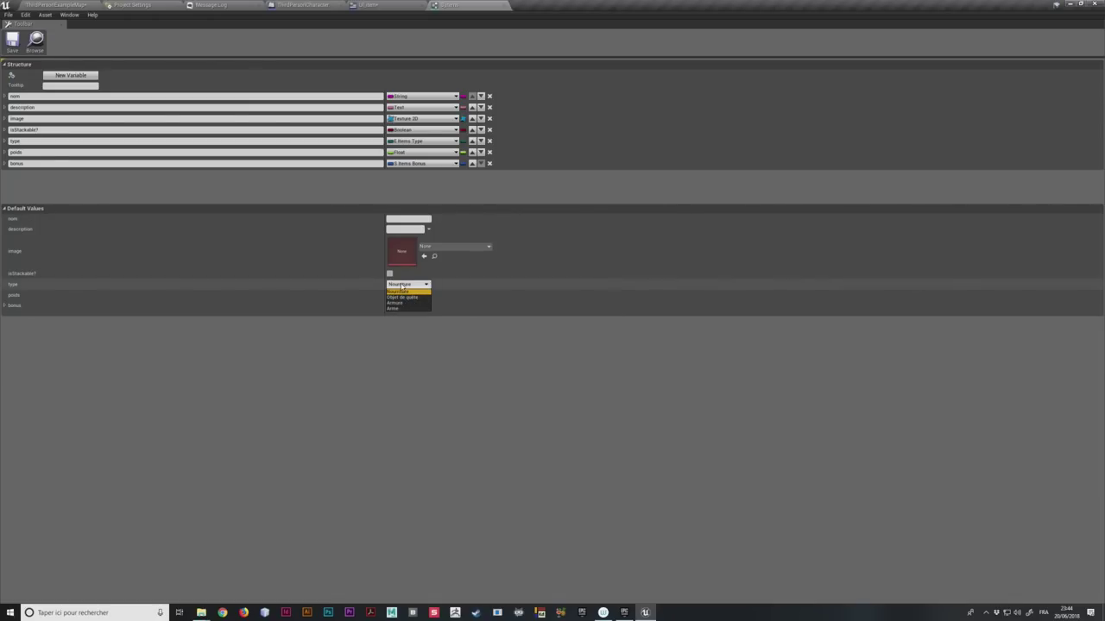
left_click(418, 292)
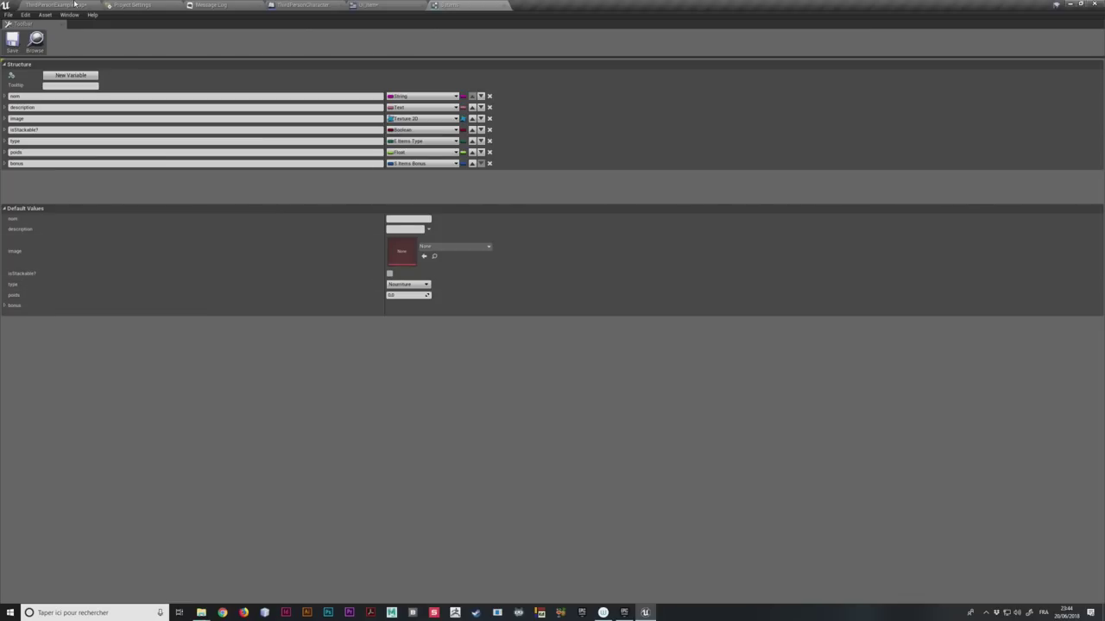
Step: Return to the UI_item widget's Event Graph
left_click(53, 4)
left_click(470, 4)
left_click(371, 4)
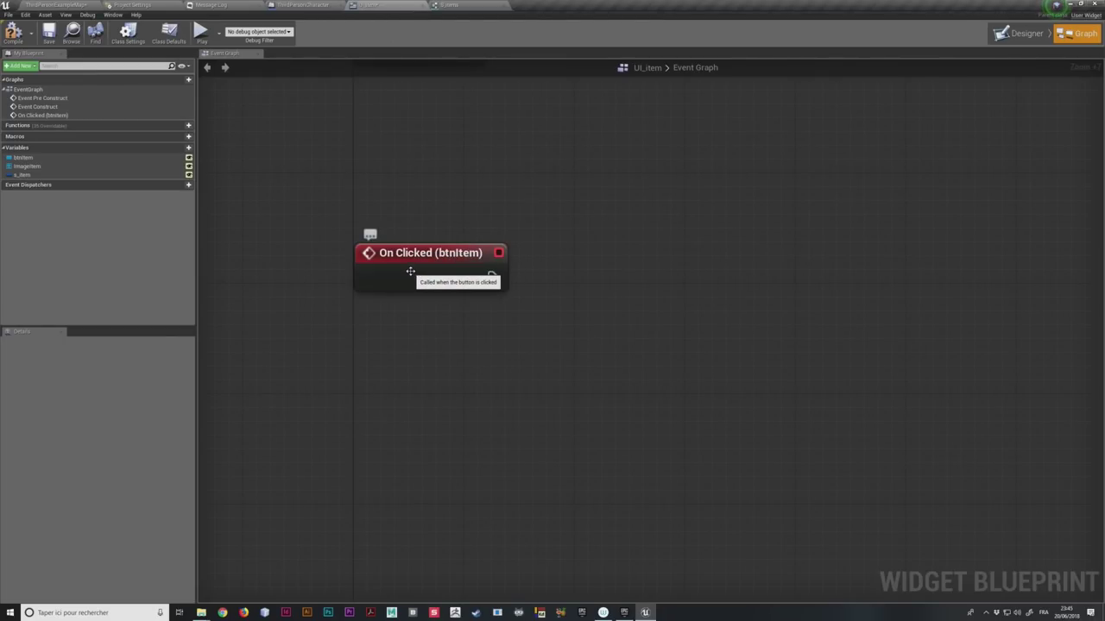
Step: Place a Get node for the s_item variable beside On Clicked (btnItem)
left_click(26, 175)
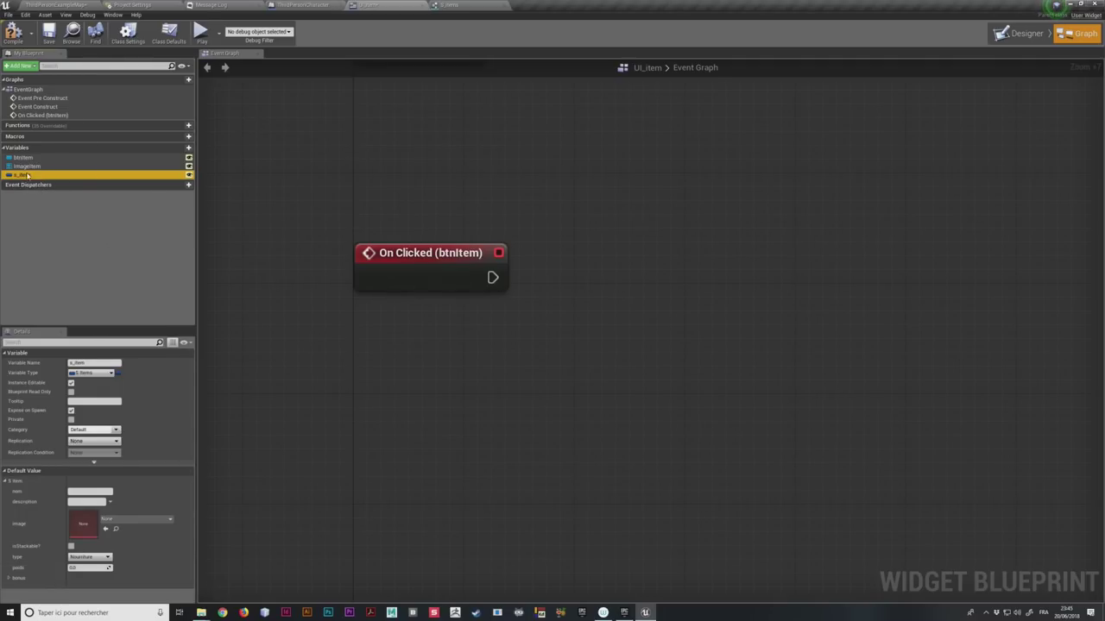
mouse_move(26, 176)
left_mouse_down()
mouse_move(474, 350)
mouse_move(442, 341)
left_mouse_up()
left_click(492, 356)
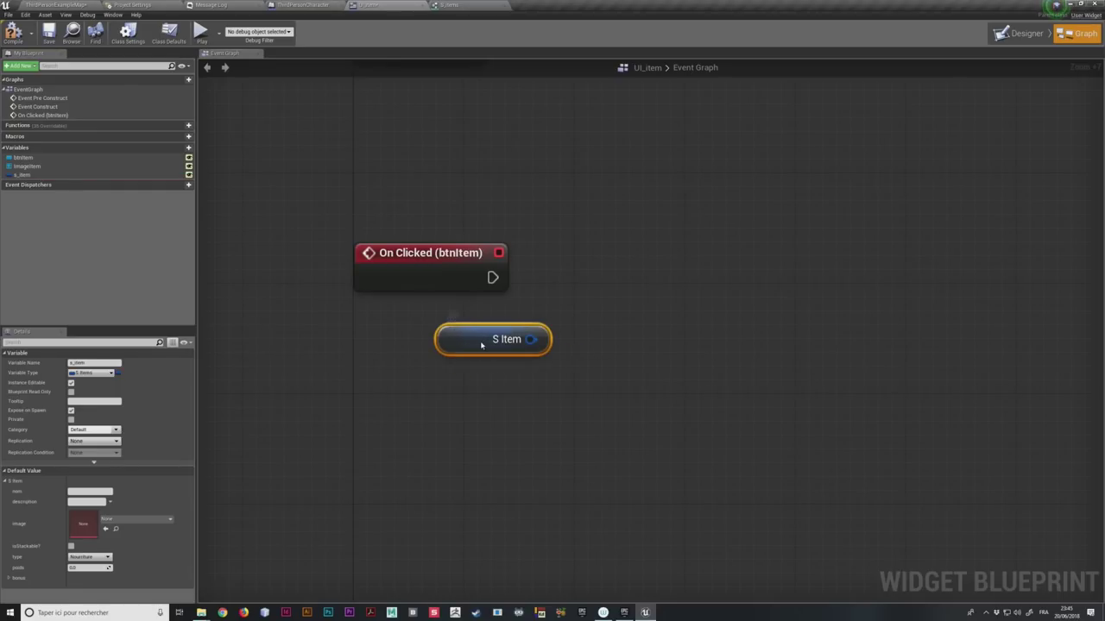
left_click_drag(372, 190, 558, 395)
left_click(559, 372)
right_click_drag(557, 375, 468, 401)
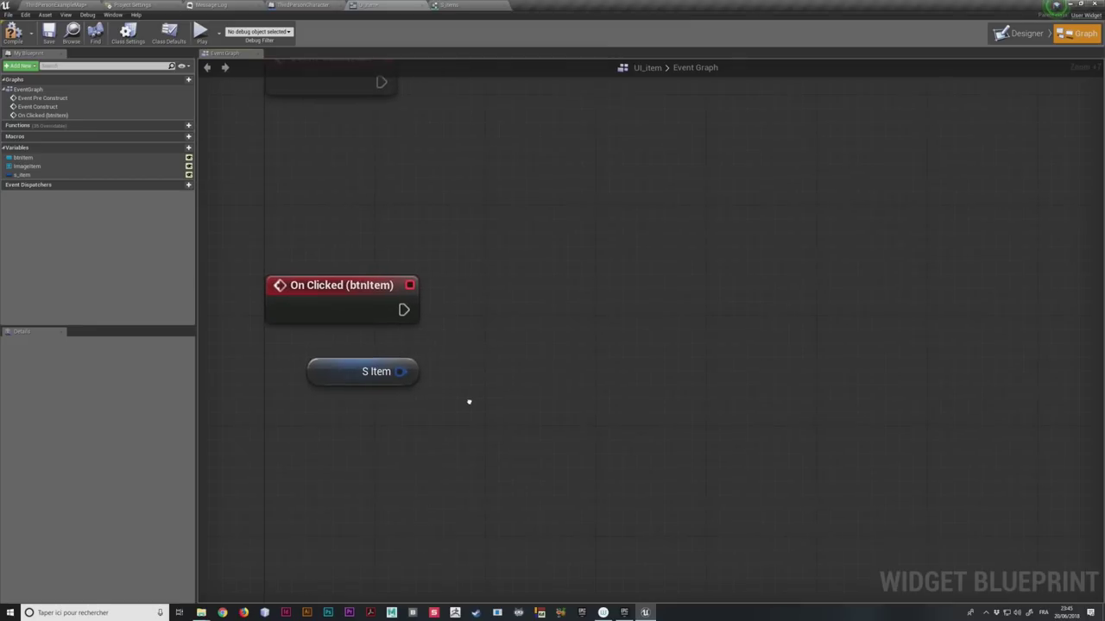
Step: Create a Break S_items node from S Item, expand all fields, and pull a wire from Type
left_click_drag(400, 371, 488, 401)
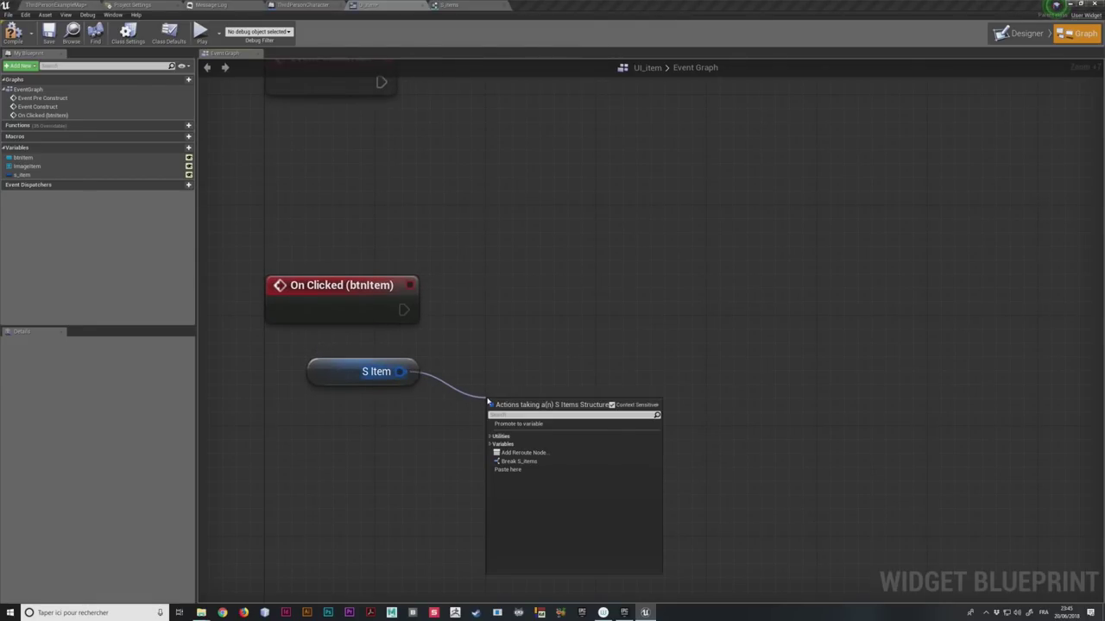
type("break")
key("Return")
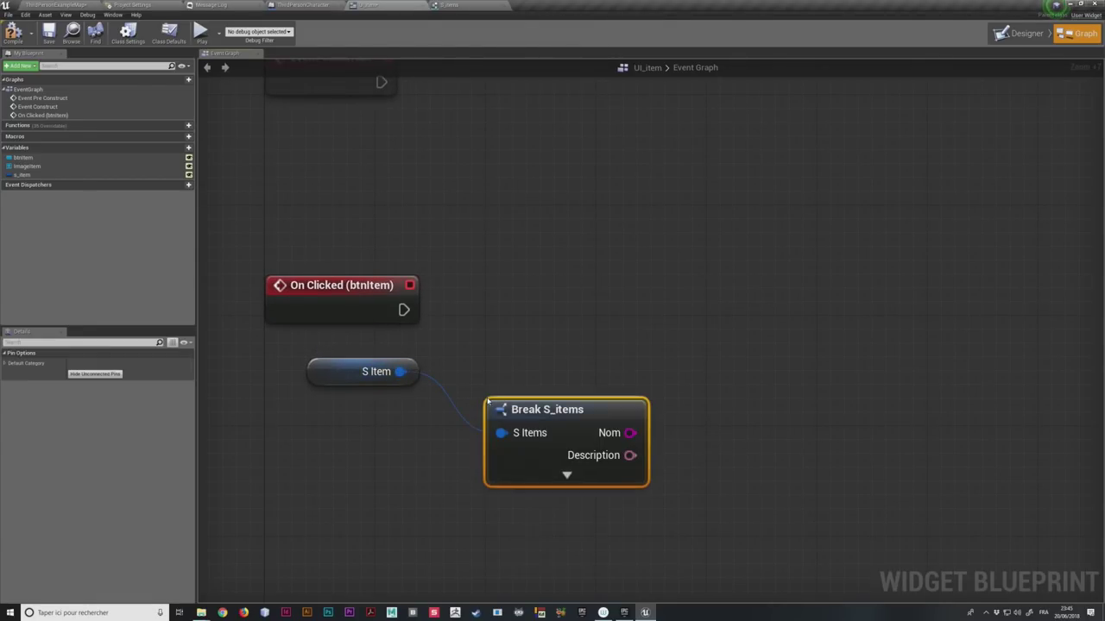
left_click_drag(548, 407, 507, 369)
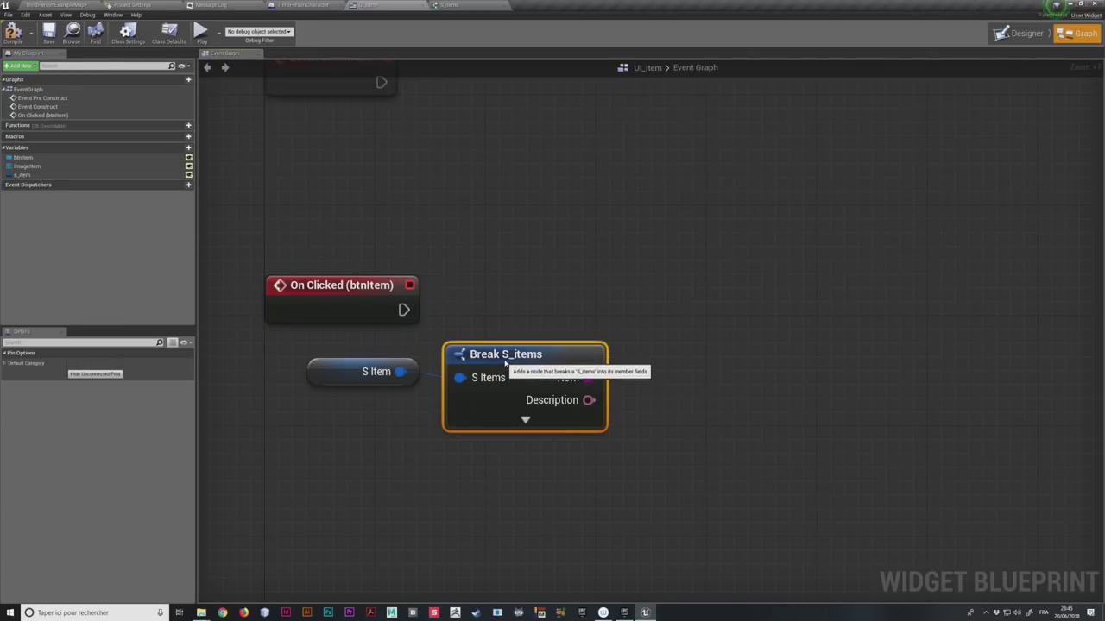
left_click(525, 434)
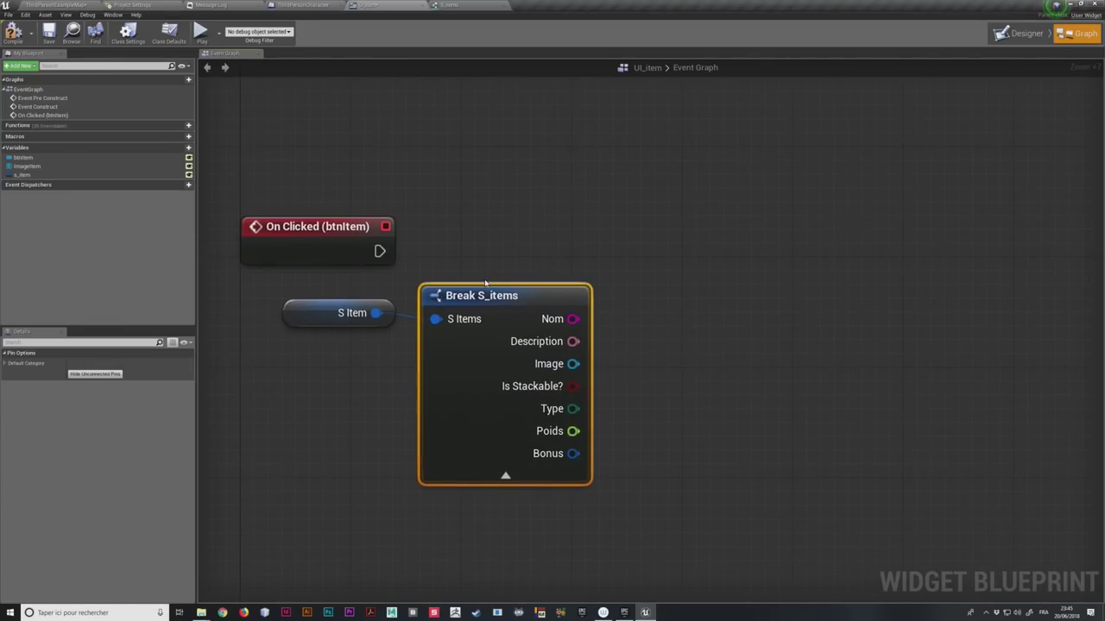
left_click(346, 316, "ctrl")
left_click_drag(497, 297, 467, 315)
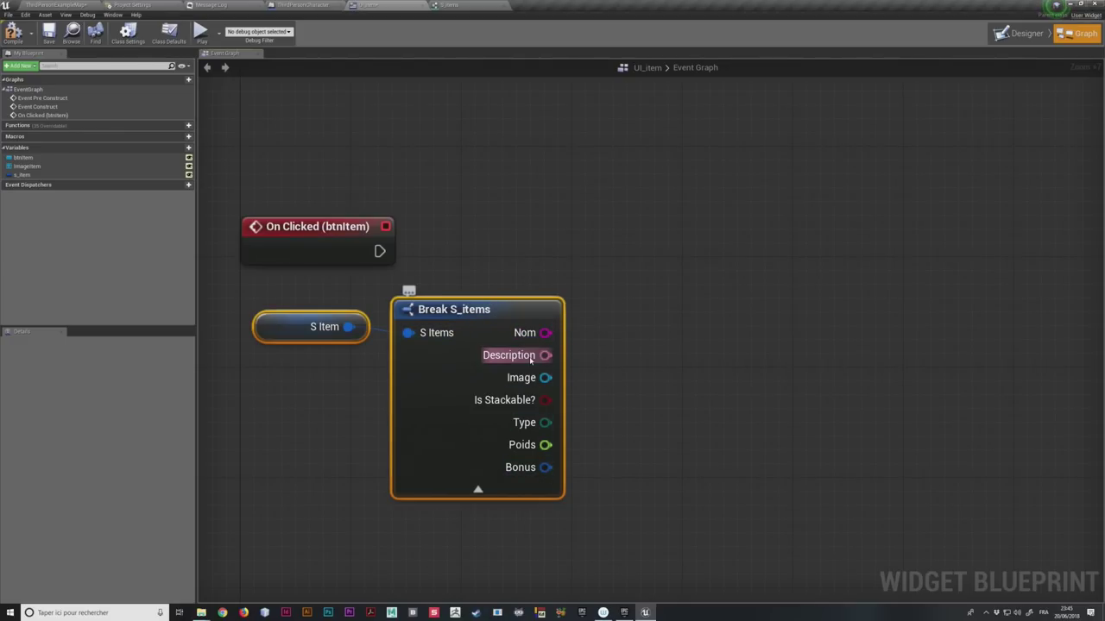
left_click_drag(545, 423, 652, 422)
left_click(614, 361)
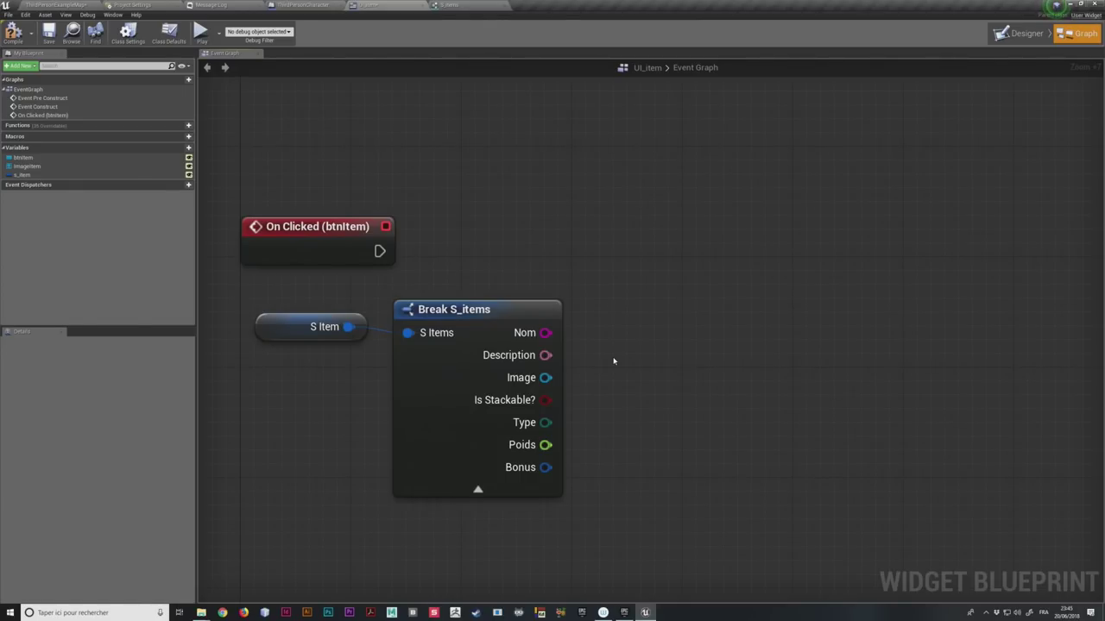
mouse_move(545, 422)
left_mouse_down()
mouse_move(671, 428)
mouse_move(653, 423)
left_mouse_up()
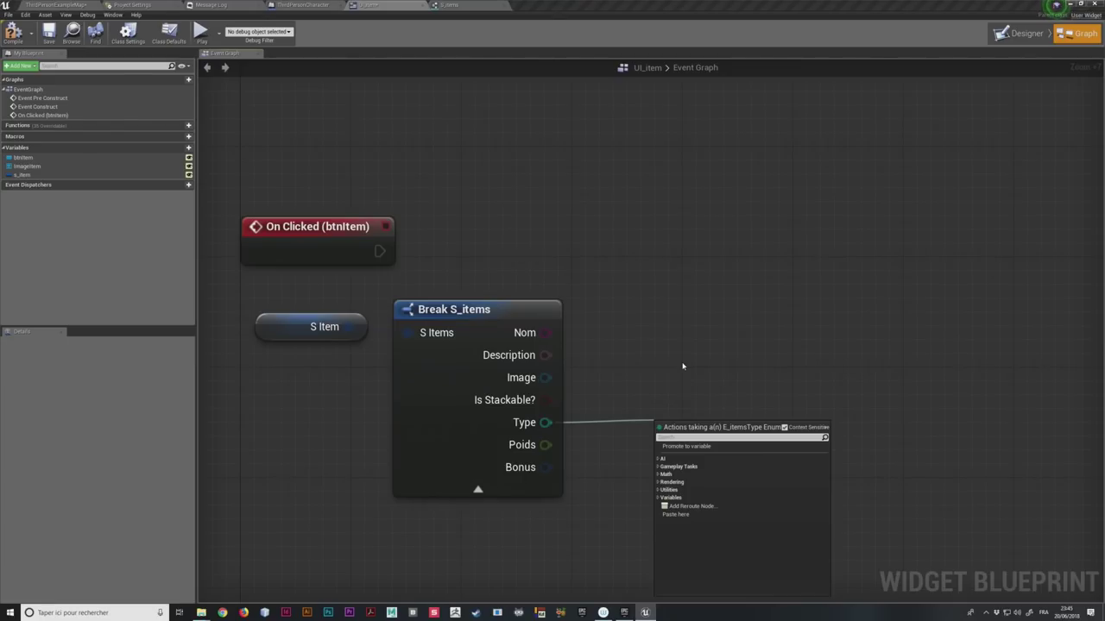
Step: Add a Switch on E_itemsType node driven by the Type pin and position it
type("switch")
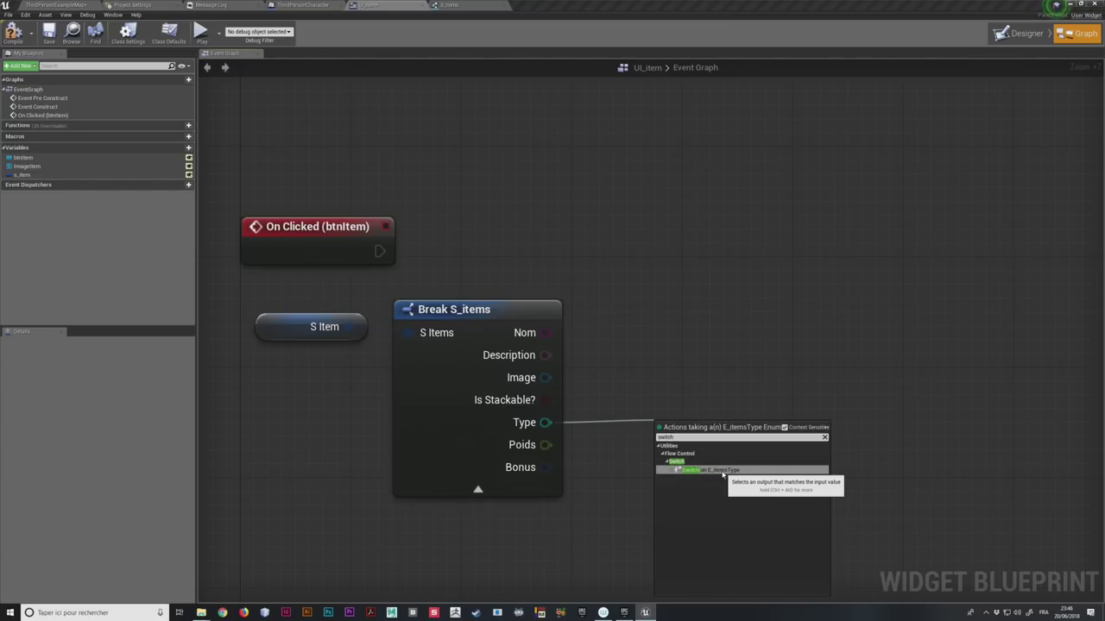
left_click(705, 471)
left_click_drag(706, 433, 706, 379)
left_click(691, 345)
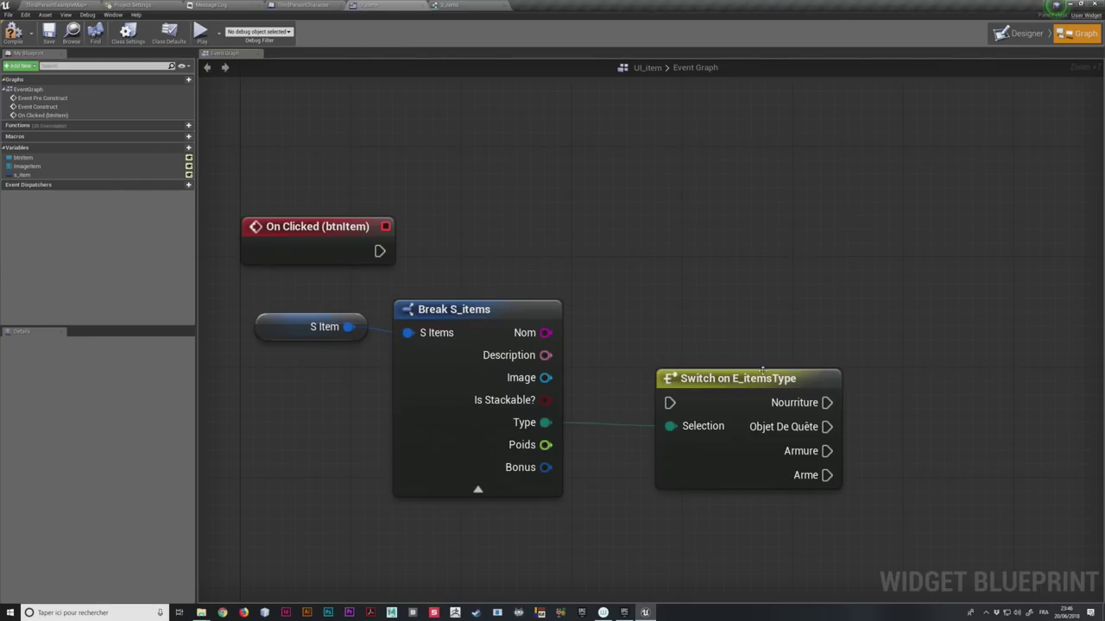
right_click_drag(746, 379, 677, 367)
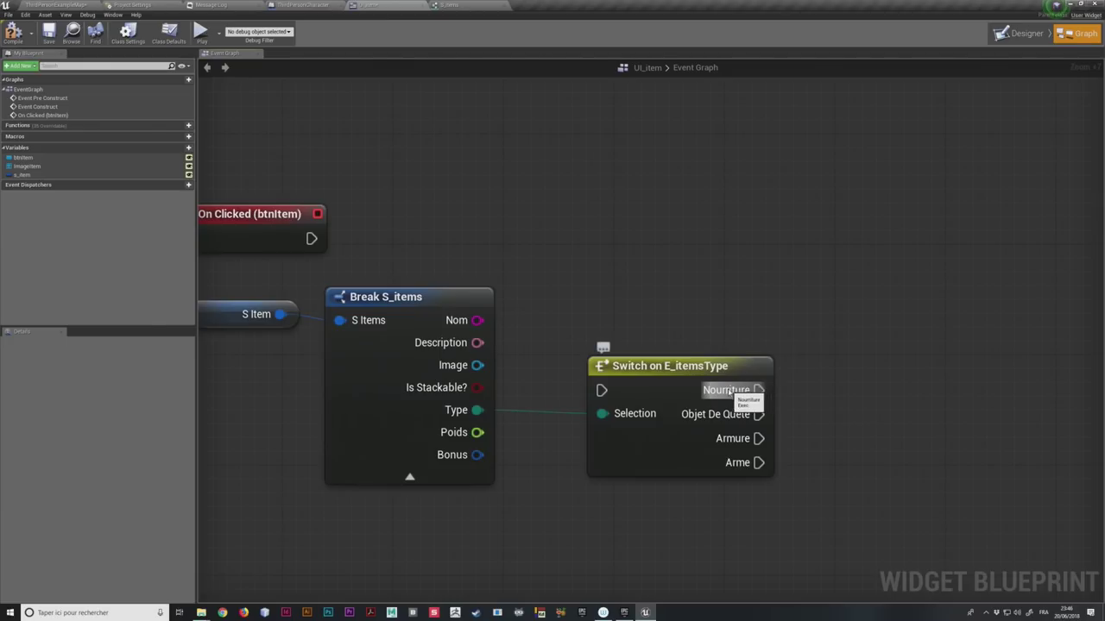
left_click_drag(721, 366, 714, 367)
Step: Move the Switch node up-left and wire On Clicked (btnItem) into its execution input
left_click_drag(782, 497, 662, 356)
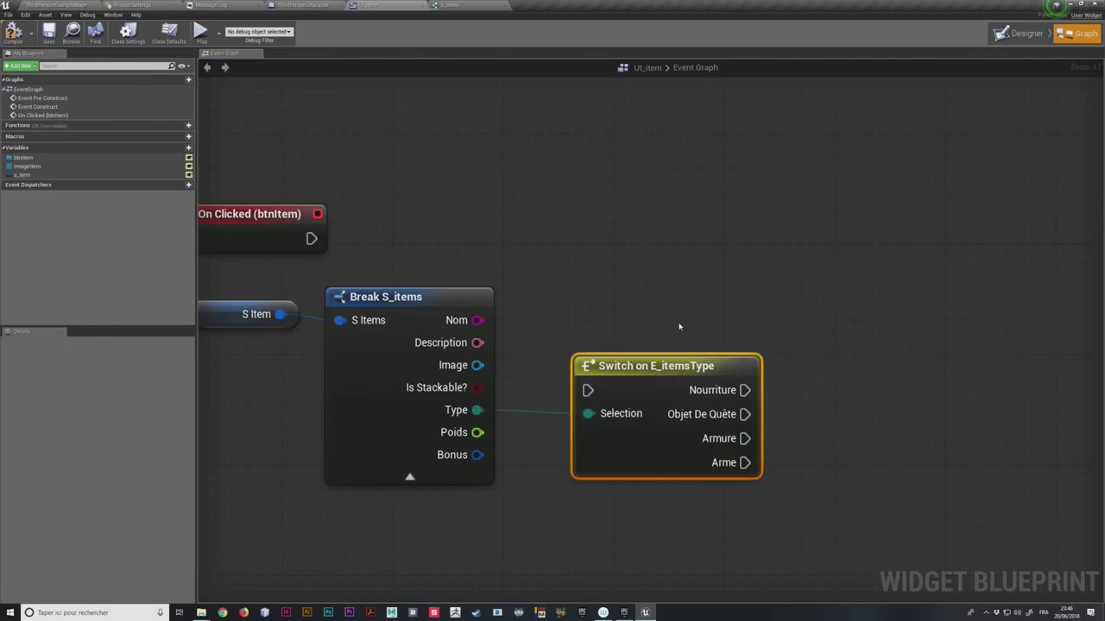
mouse_move(744, 390)
left_mouse_down()
mouse_move(782, 386)
mouse_move(777, 417)
left_mouse_up()
key("Escape")
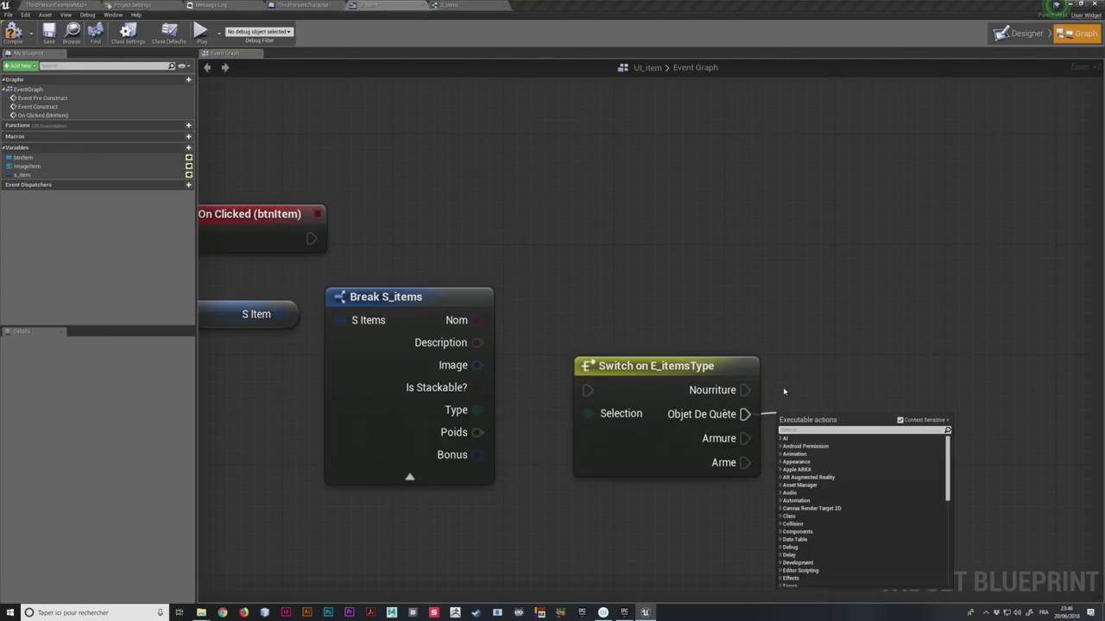
key("Escape")
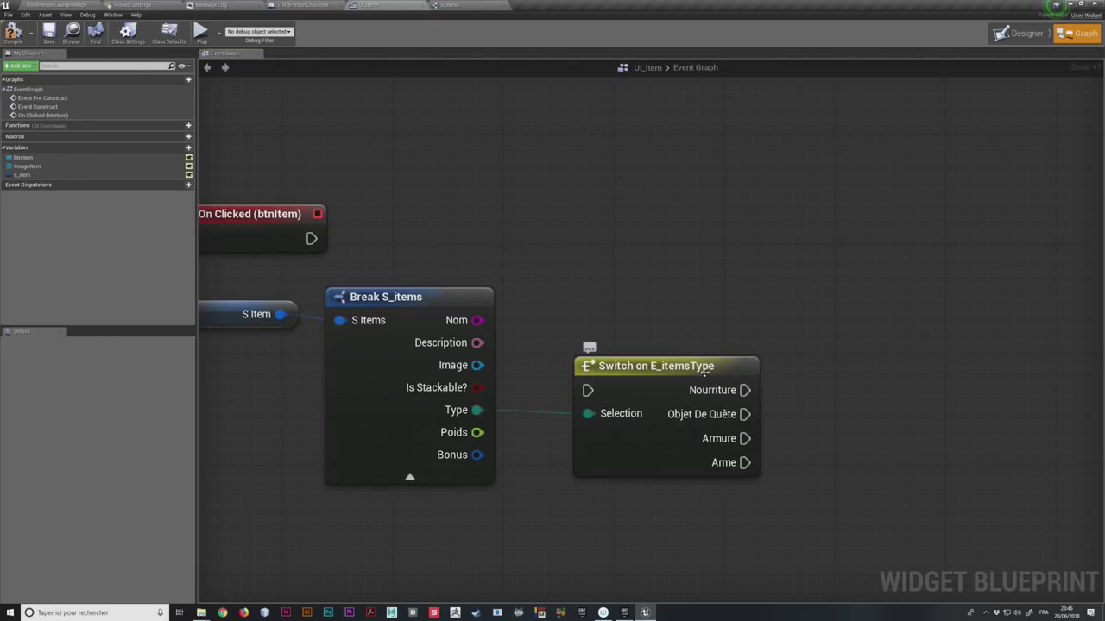
left_click_drag(705, 371, 688, 219)
mouse_move(311, 240)
left_mouse_down()
mouse_move(549, 248)
mouse_move(574, 239)
left_mouse_up()
Step: Frame the UI_item graph and trace the Switch on E_itemsType's Nourriture output
key("Home")
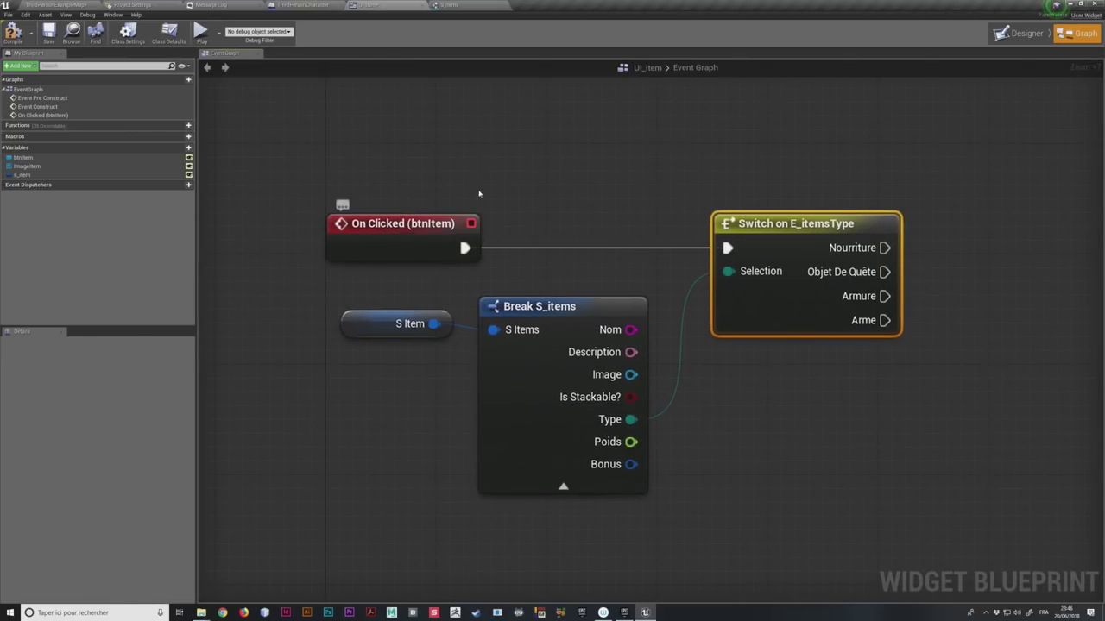
right_click_drag(794, 221, 661, 215)
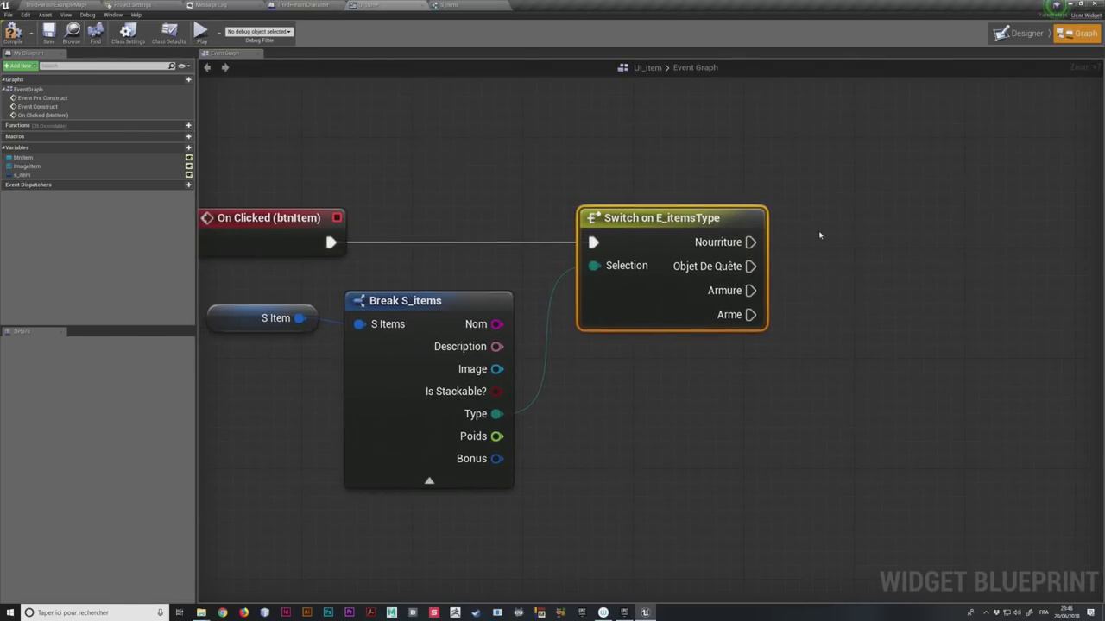
left_click_drag(750, 243, 800, 233)
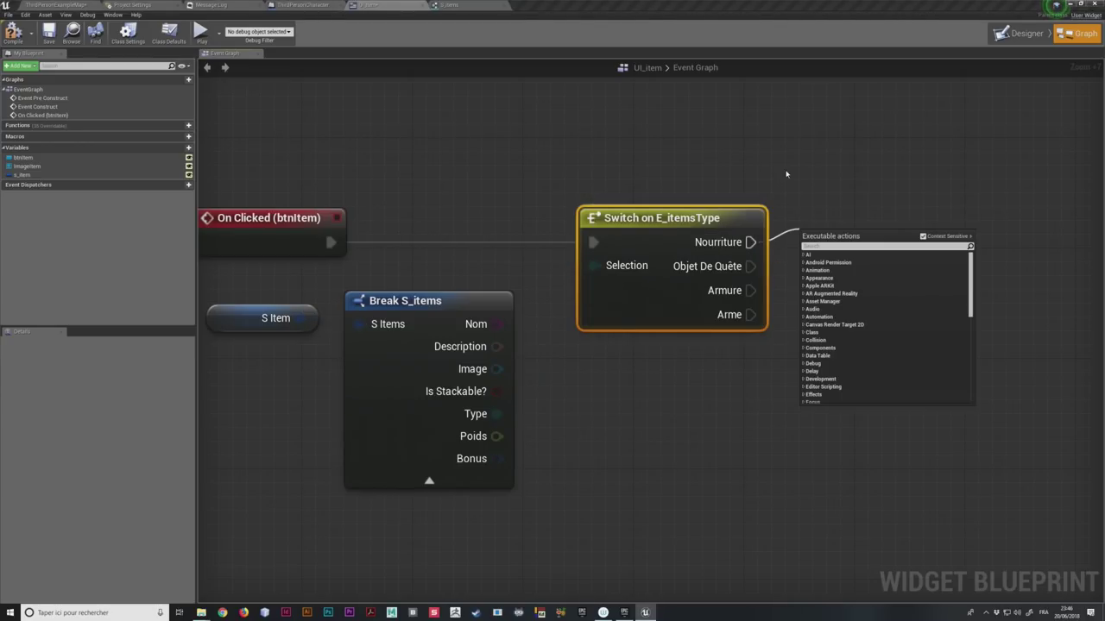
left_click(785, 175)
left_click_drag(750, 243, 876, 110)
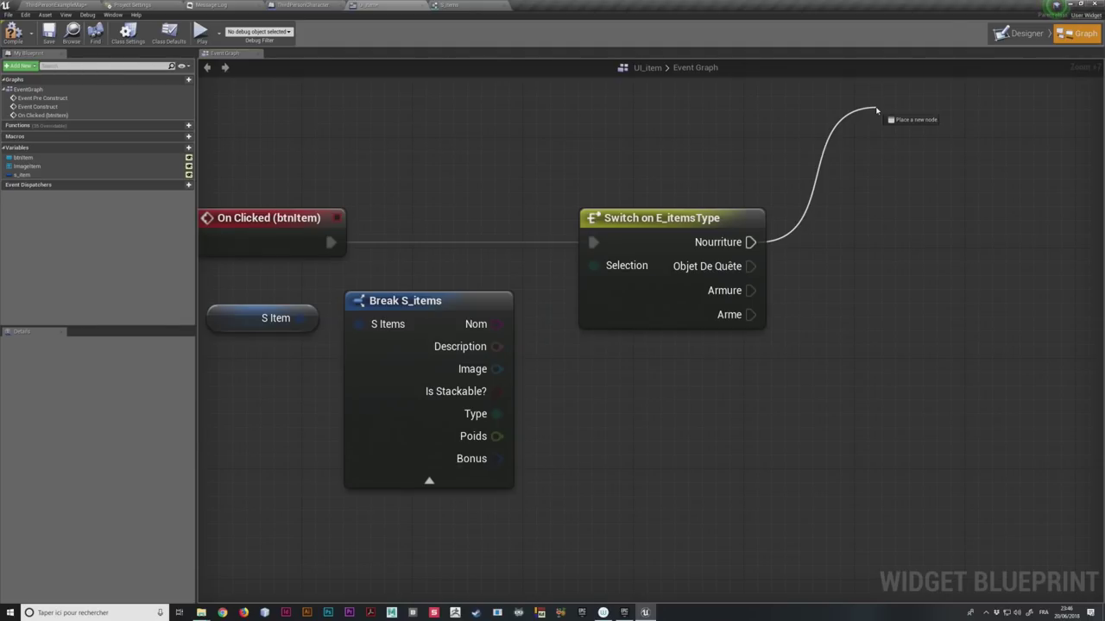
left_click_drag(877, 111, 874, 103)
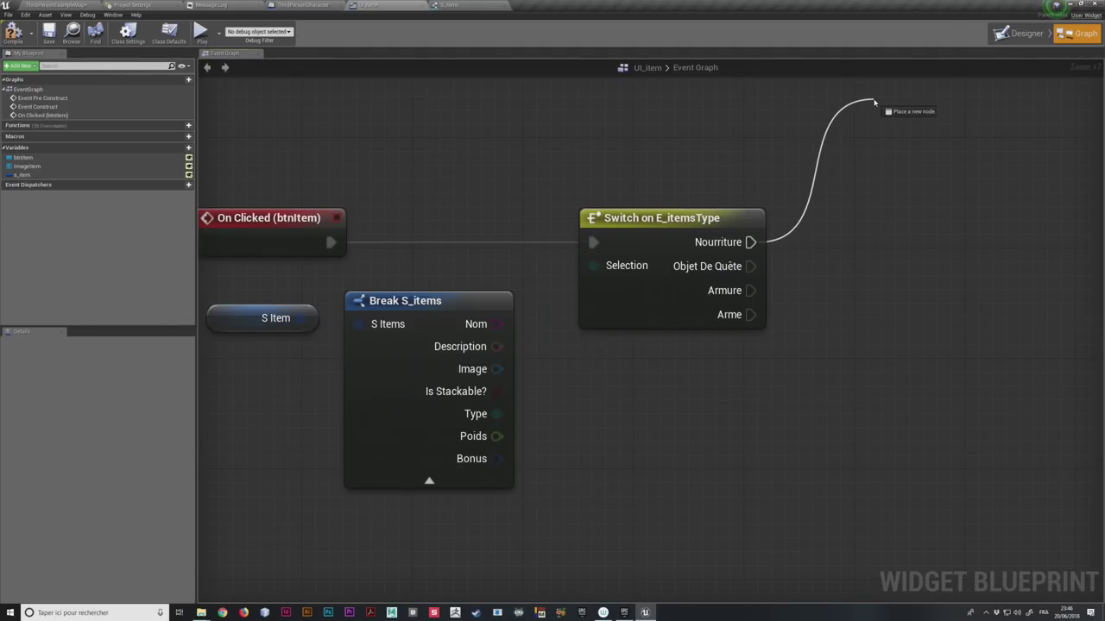
left_click_drag(874, 103, 875, 103)
left_click(750, 266)
Step: Trace the switch's Objet De Quête, Armure and Arme outputs without adding any nodes
left_click_drag(750, 266, 888, 250)
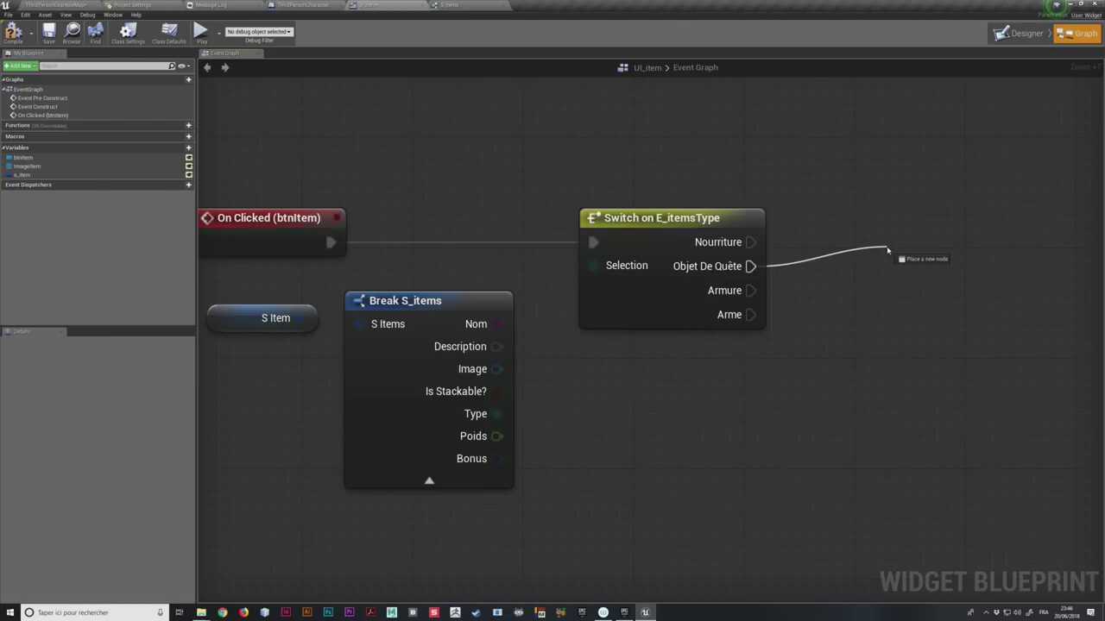
left_click_drag(887, 251, 867, 249)
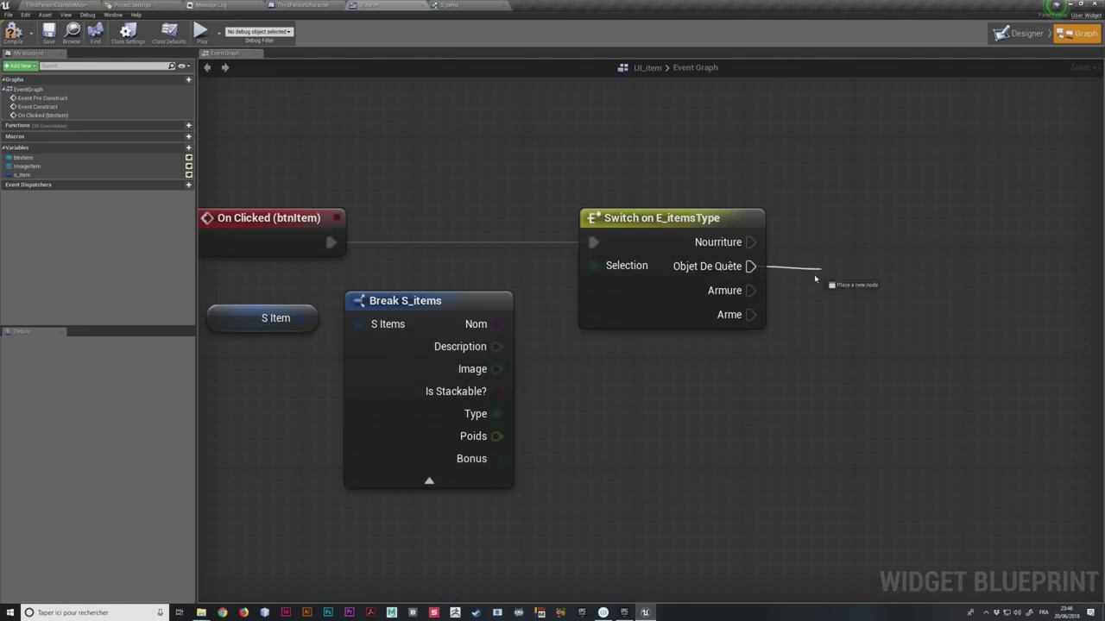
left_click_drag(867, 249, 855, 273)
key("Escape")
mouse_move(750, 290)
left_mouse_down()
mouse_move(837, 326)
mouse_move(861, 321)
left_mouse_up()
key("Escape")
mouse_move(751, 314)
left_mouse_down()
mouse_move(775, 346)
mouse_move(813, 278)
left_mouse_up()
key("Escape")
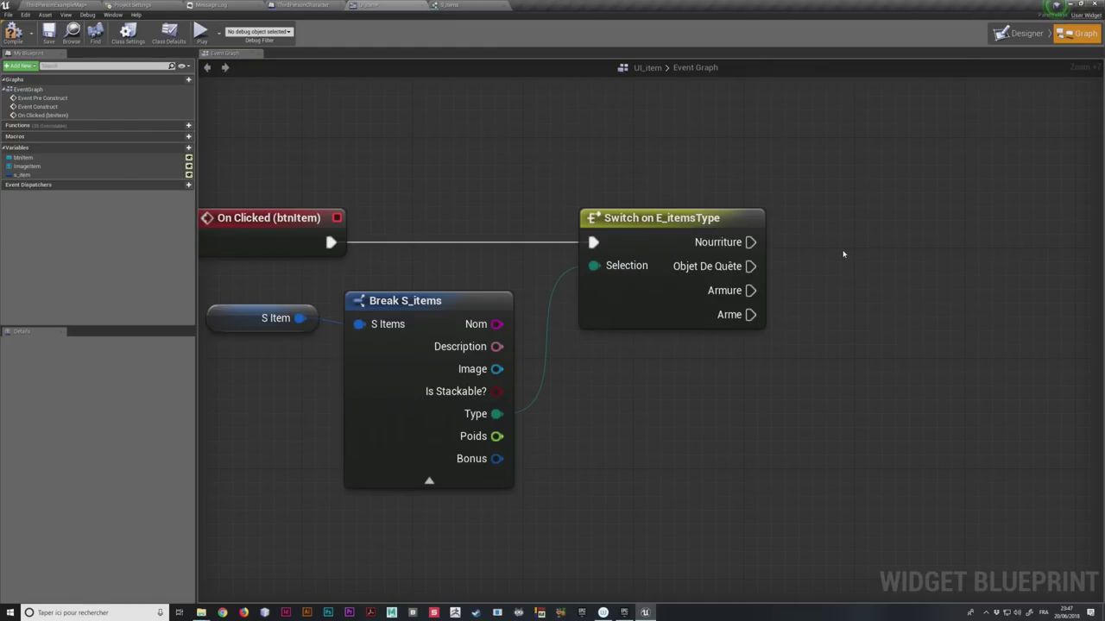
Step: Select the Switch on E_itemsType node, recentre the graph, then go to ThirdPersonCharacter
left_click_drag(575, 149, 795, 389)
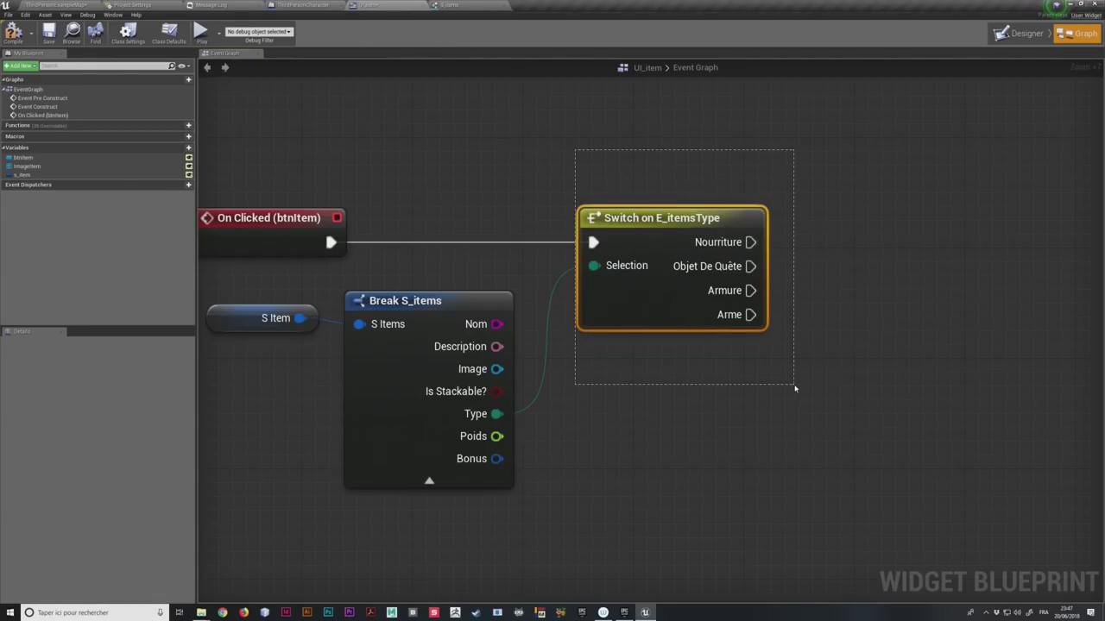
mouse_move(565, 168)
left_mouse_down()
mouse_move(714, 319)
mouse_move(813, 386)
left_mouse_up()
right_click_drag(797, 297, 850, 374)
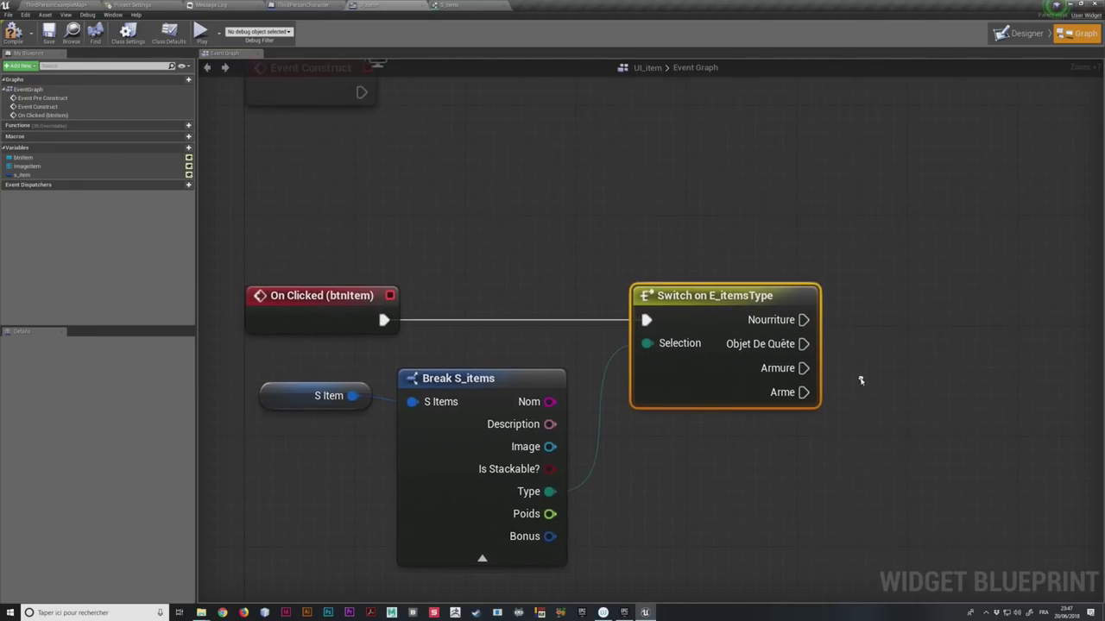
mouse_move(802, 320)
left_mouse_down()
mouse_move(879, 274)
mouse_move(803, 321)
left_mouse_up()
right_click_drag(802, 320, 751, 283)
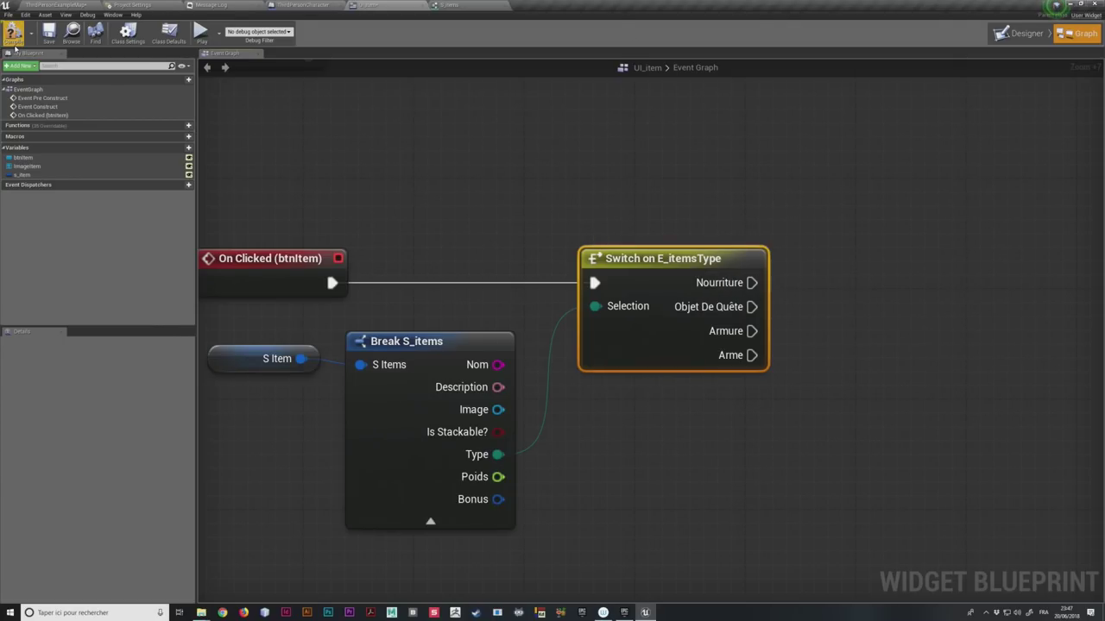
left_click(279, 4)
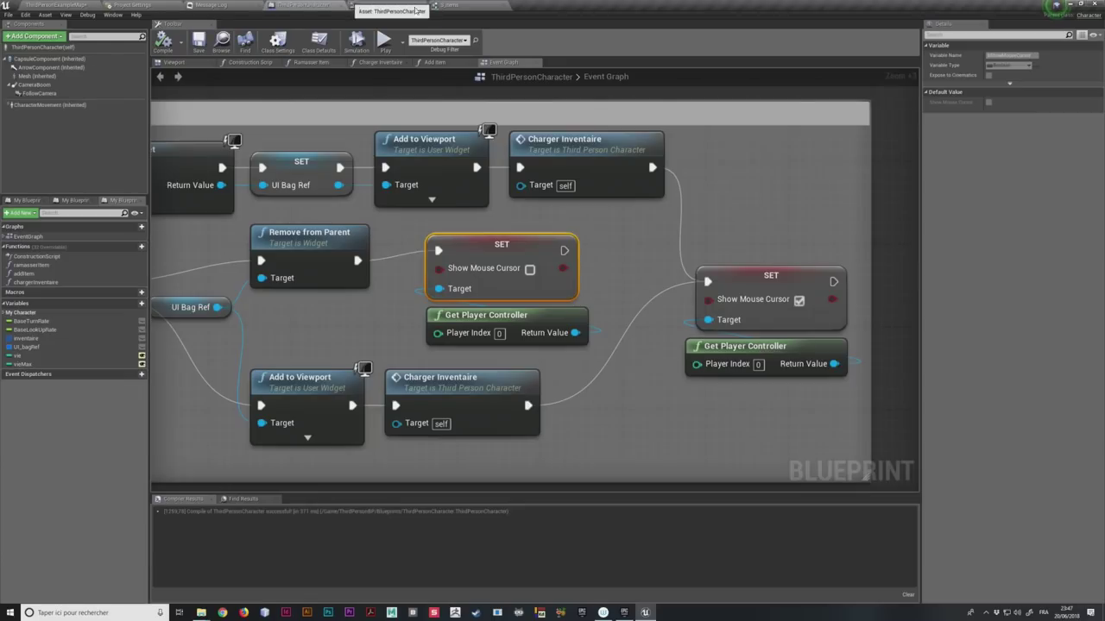
Step: Delete the vie and vieMax variables from ThirdPersonCharacter's My Blueprint panel and compile
mouse_move(426, 242)
right_mouse_down()
mouse_move(599, 205)
mouse_move(379, 160)
right_mouse_up()
scroll(573, 200, "down", 2)
scroll(342, 185, "up", 2)
scroll(435, 209, "up", 1)
right_click_drag(435, 208, 385, 185)
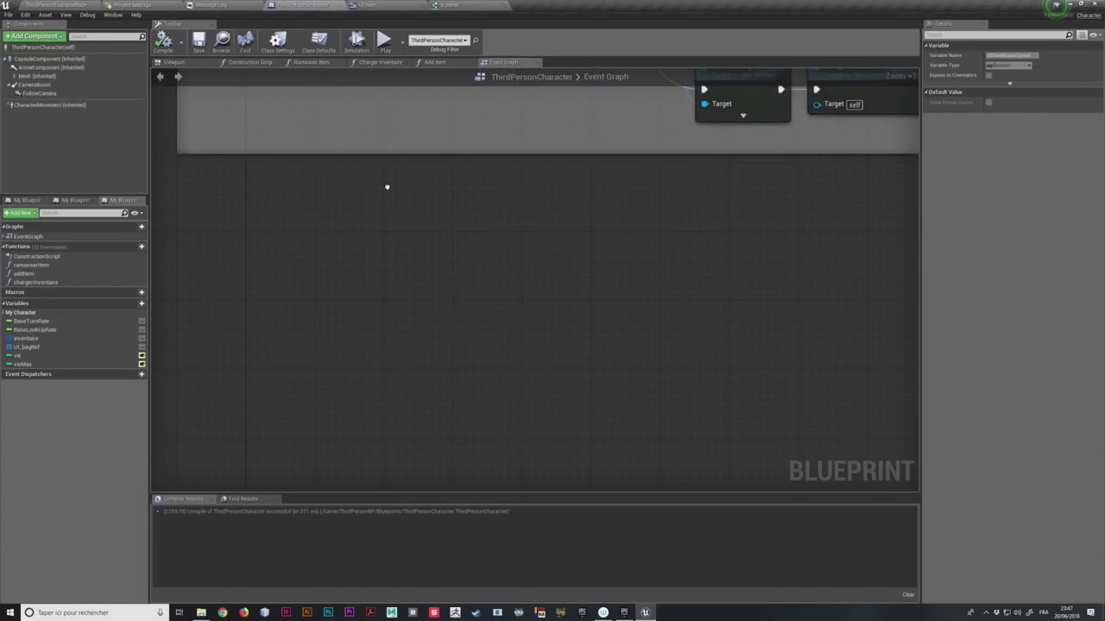
left_click(49, 355)
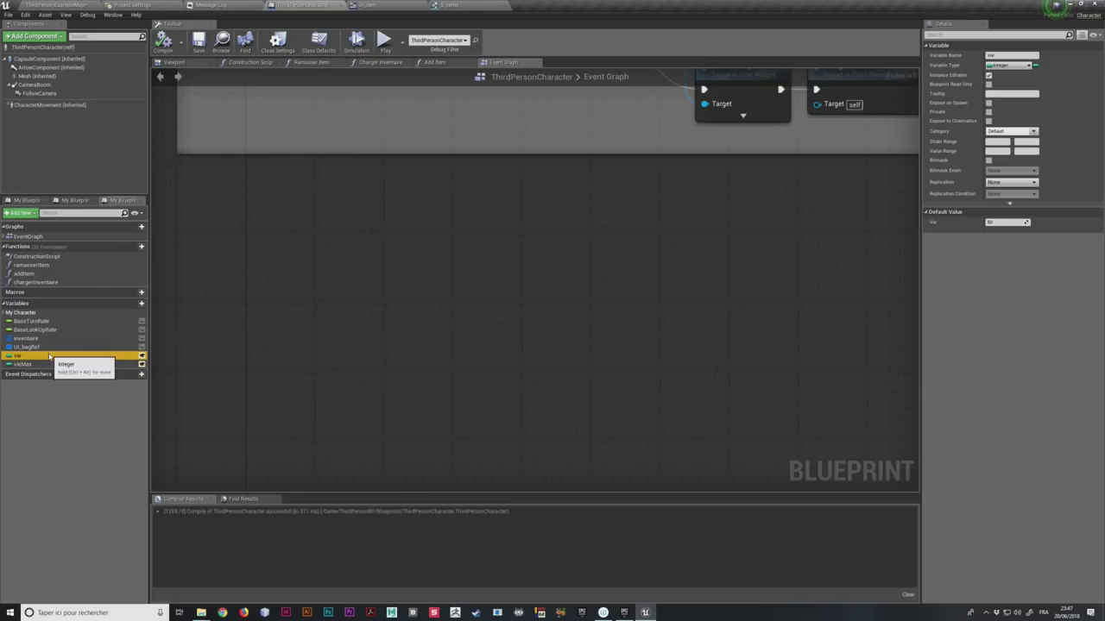
key("Delete")
left_click(49, 355)
key("Delete")
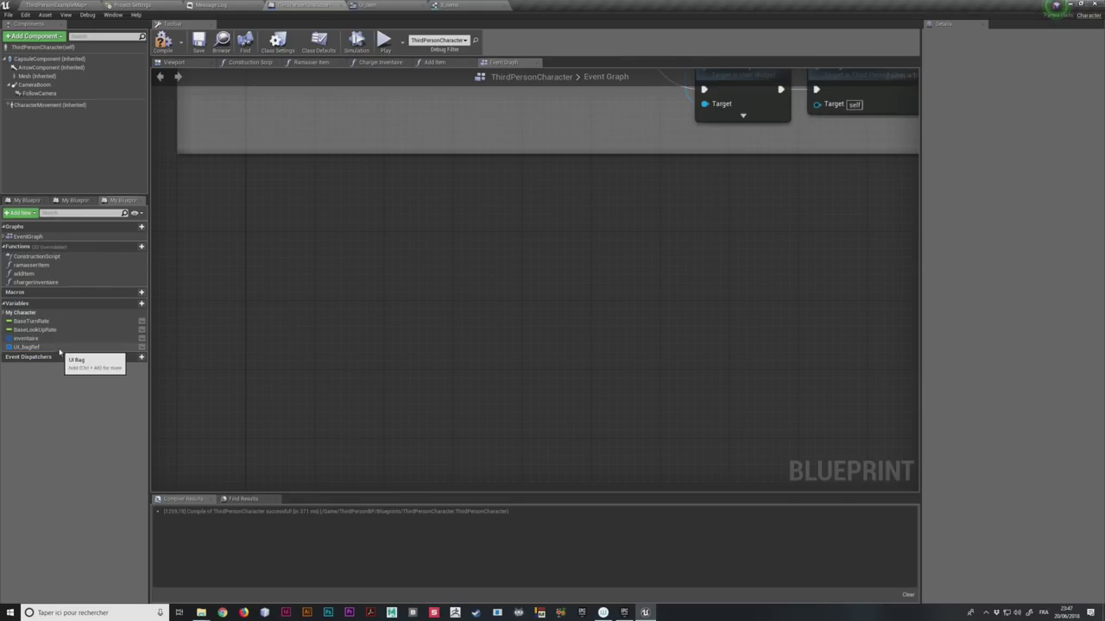
left_click(162, 40)
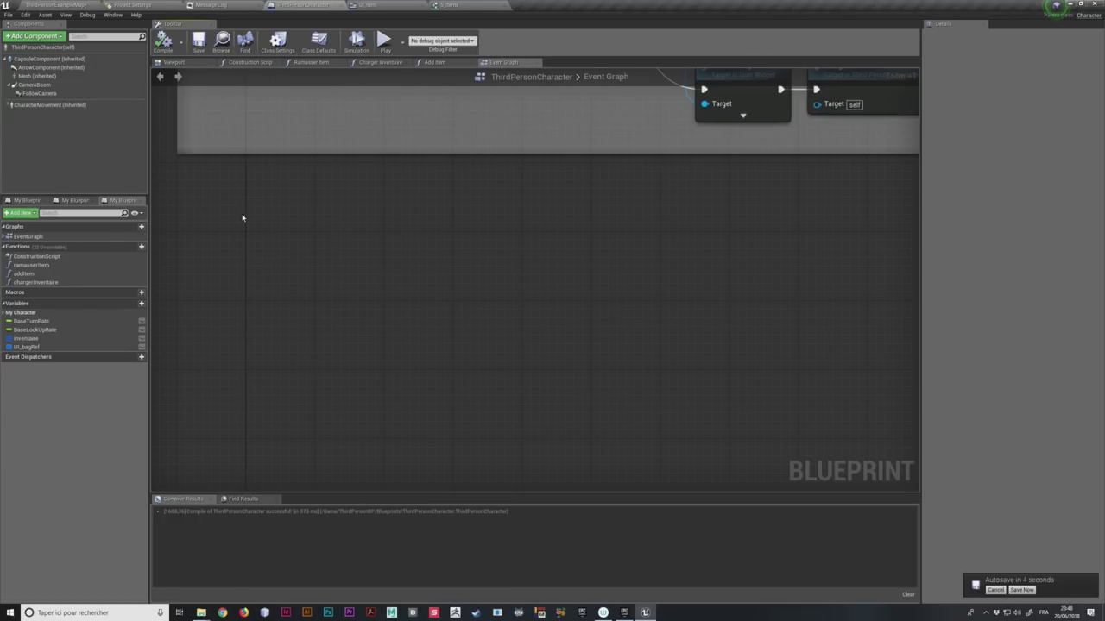
Step: Add an Integer variable named vie to the character and compile
right_click_drag(243, 217, 345, 277)
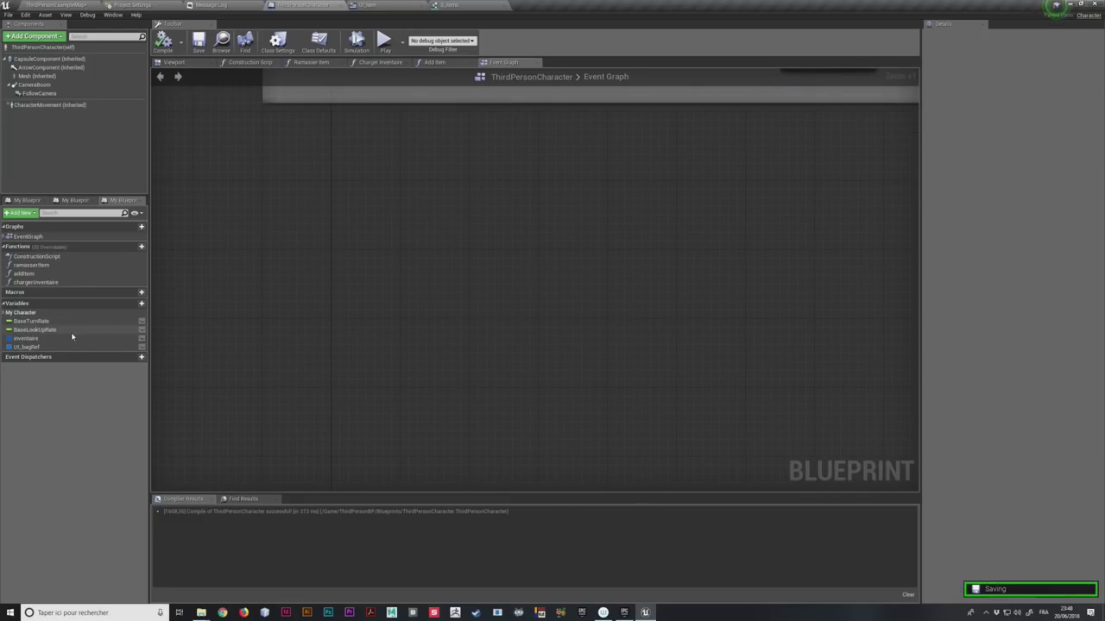
left_click(127, 305)
type("vie")
key("Return")
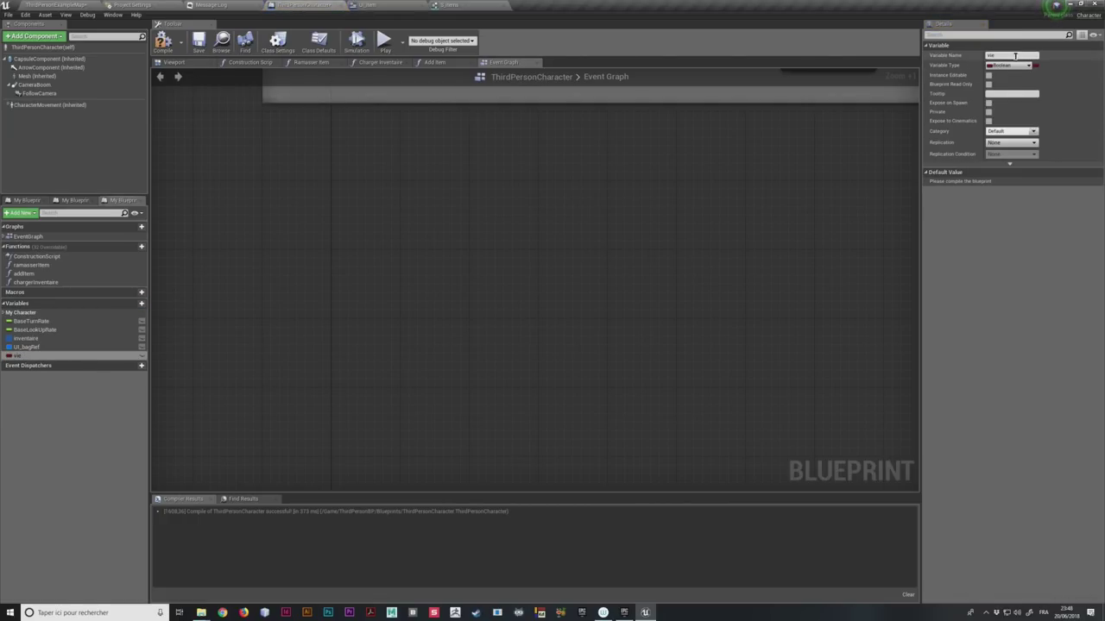
left_click(1008, 64)
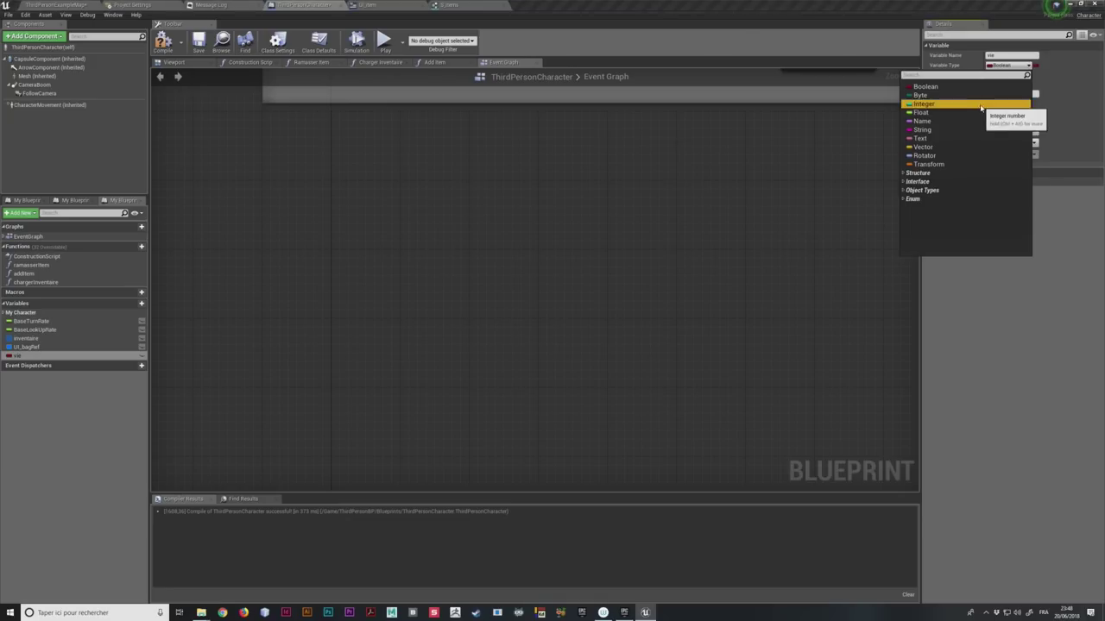
left_click(981, 105)
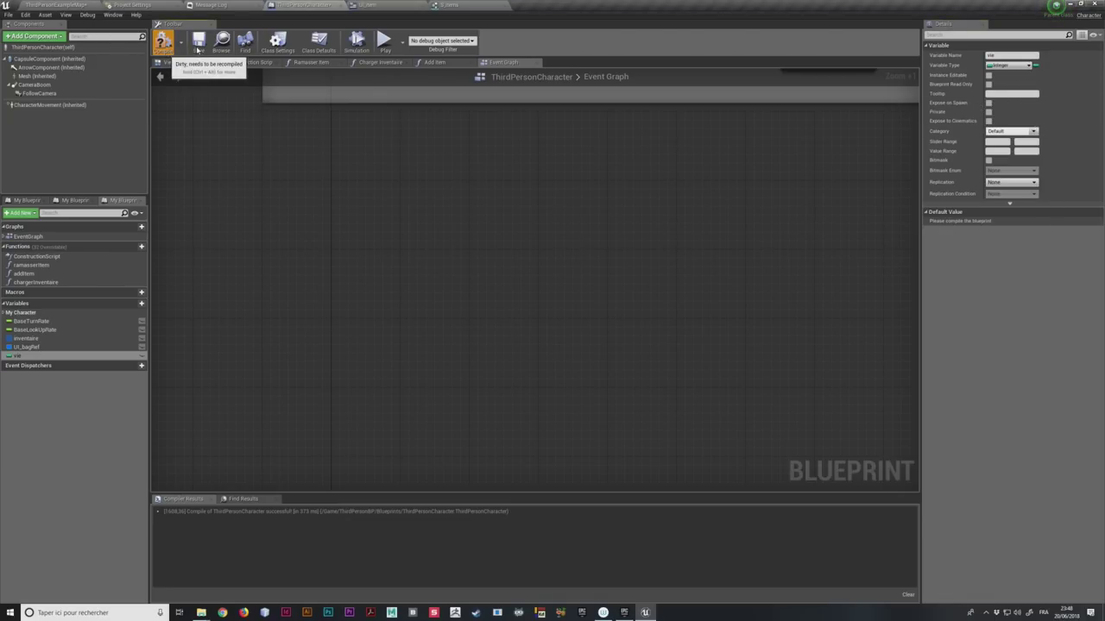
left_click(198, 49)
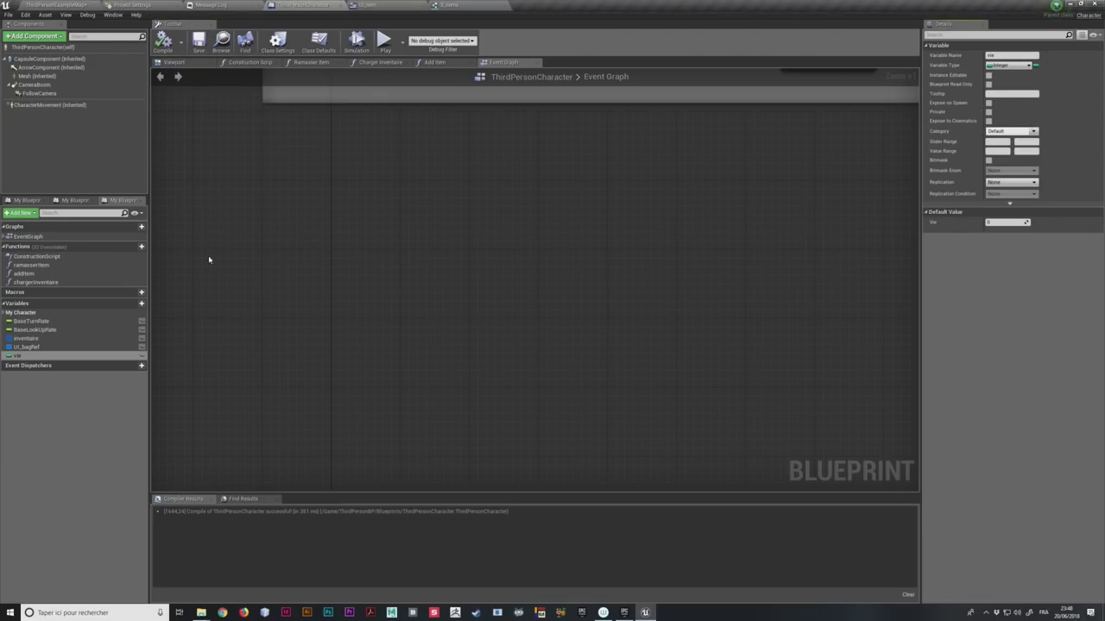
Step: Add a second variable named vieMax, then compile and save the blueprint
left_click(140, 306)
type("vieMax")
key("Return")
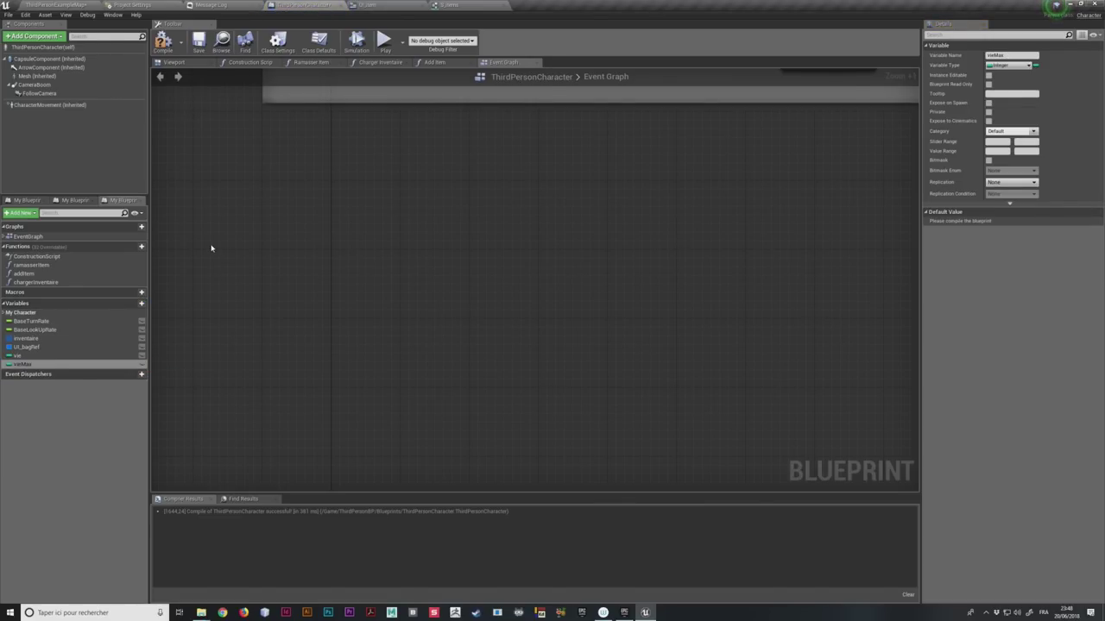
left_click(164, 43)
left_click(199, 43)
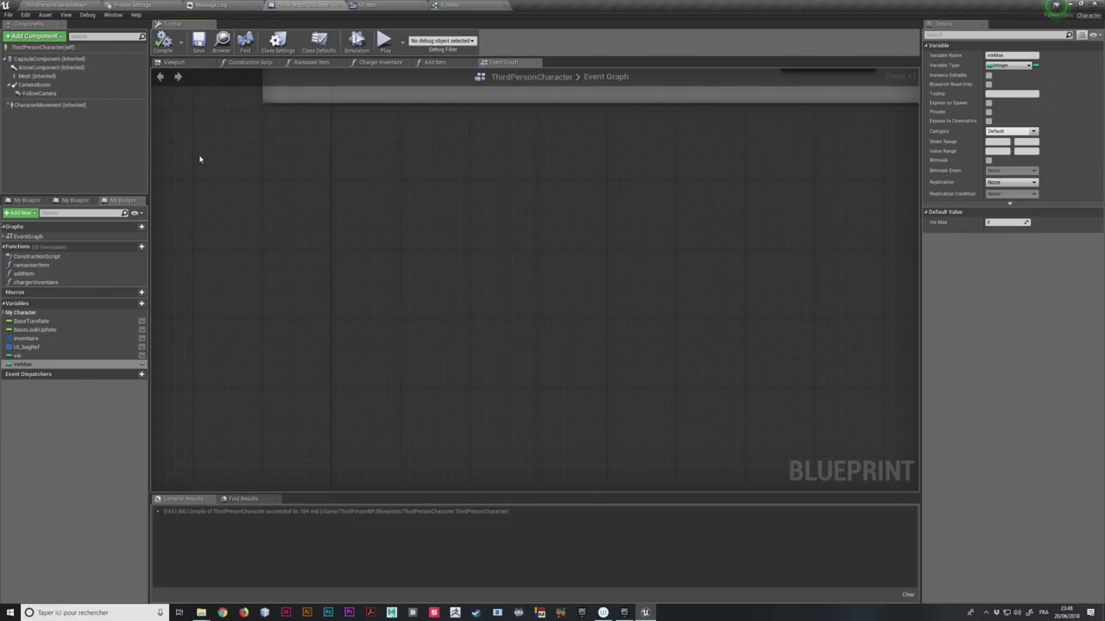
mouse_move(49, 371)
left_click(163, 41)
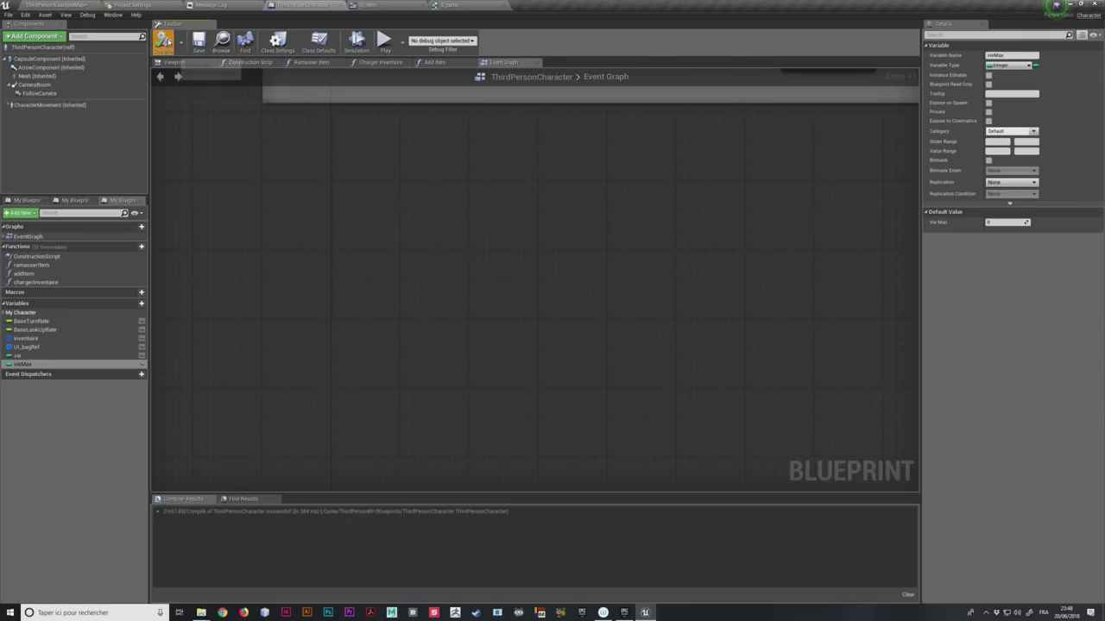
Step: Set default values of 100 for vieMax and 50 for vie, then compile
left_click(1000, 222)
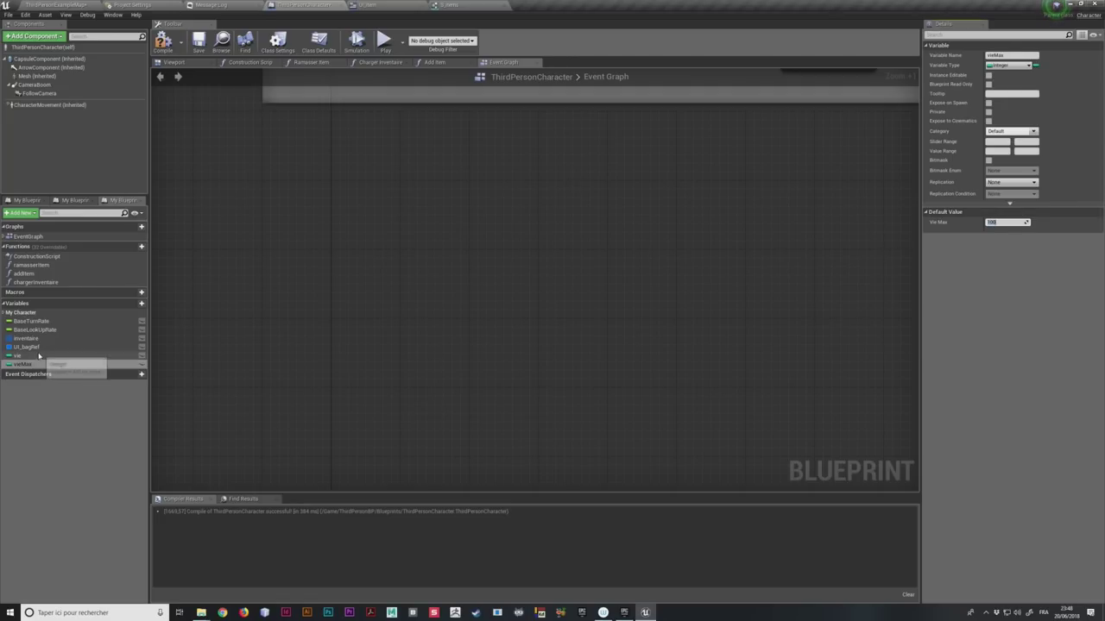
left_click(35, 355)
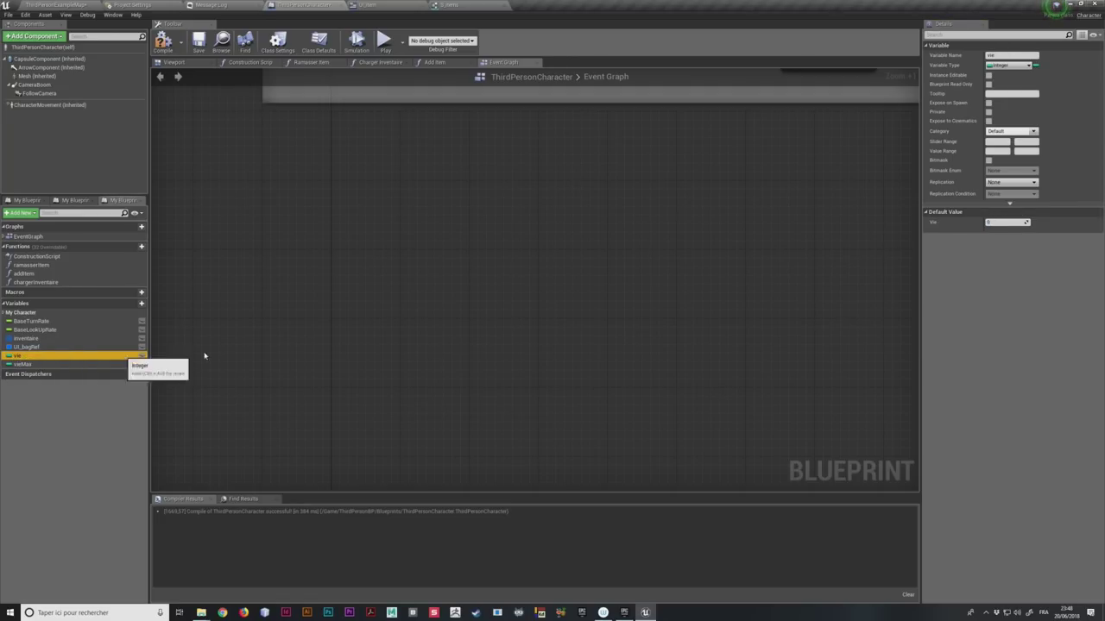
left_click(1007, 222)
type("50")
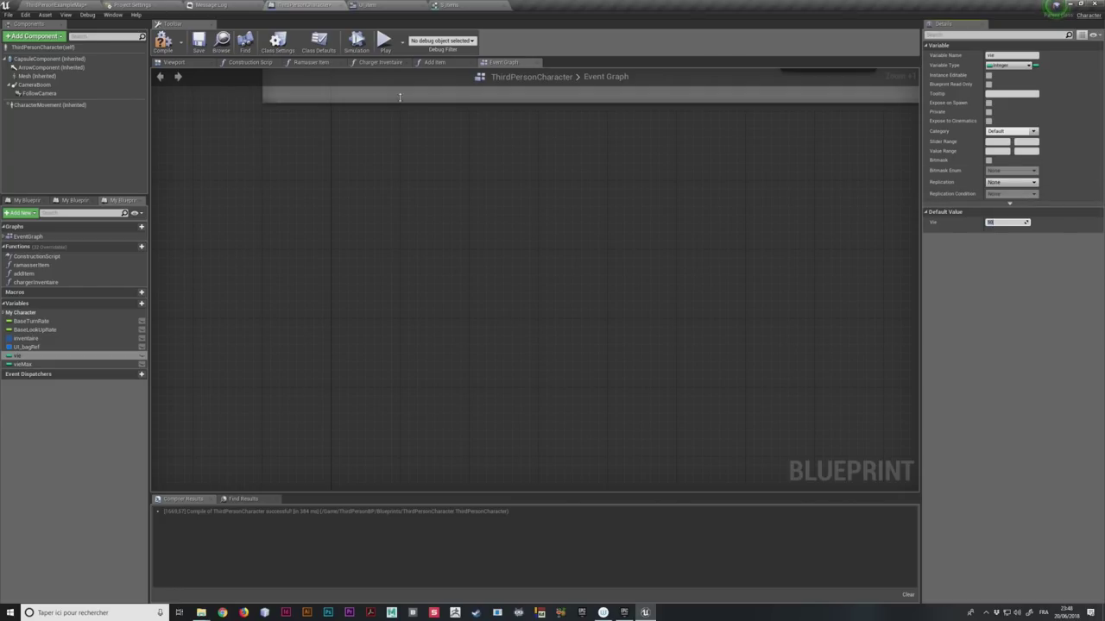
left_click(163, 40)
Step: Make vie and vieMax instance editable and recompile the blueprint
left_click(141, 355)
left_click(141, 365)
left_click(163, 40)
left_click(41, 6)
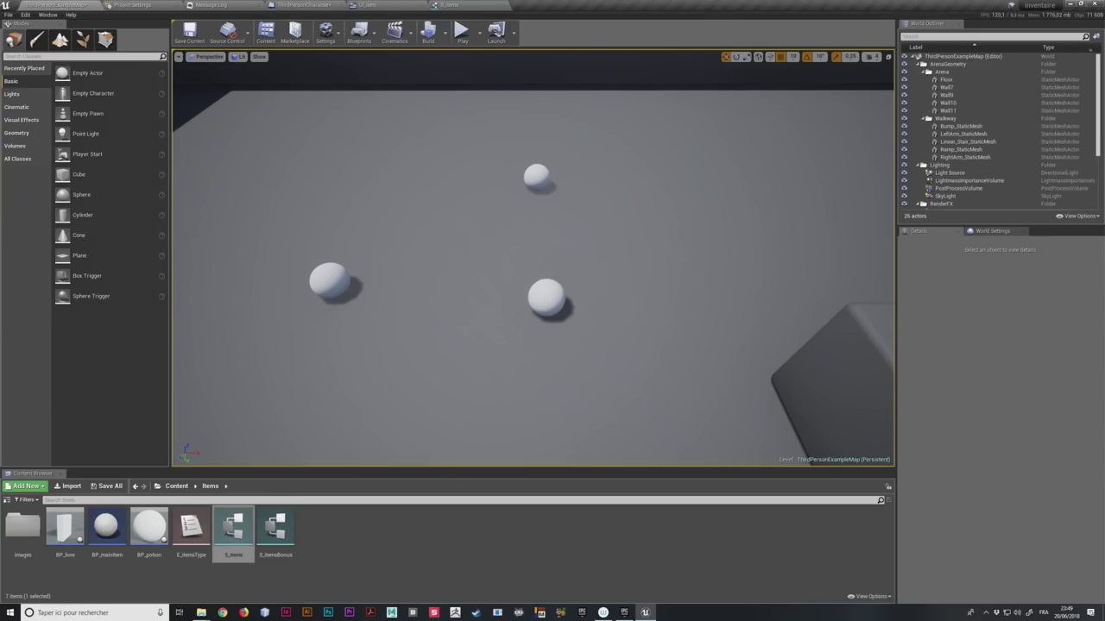
Step: In Content > UI, create a Widget Blueprint named UI_main and open it
right_click_drag(533, 259, 187, 494)
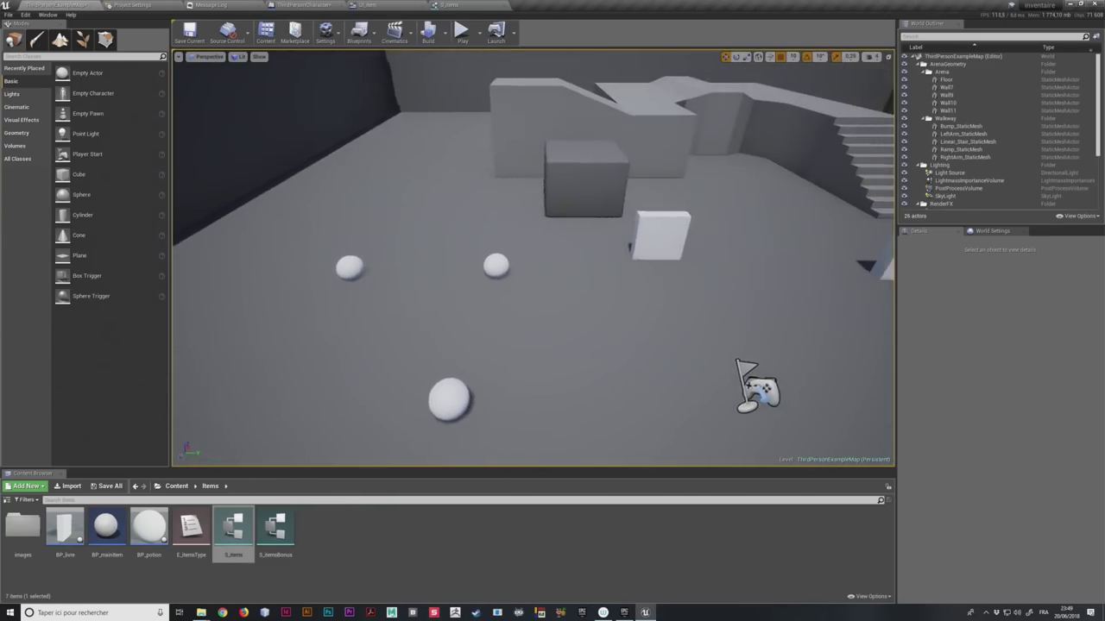
left_click(178, 486)
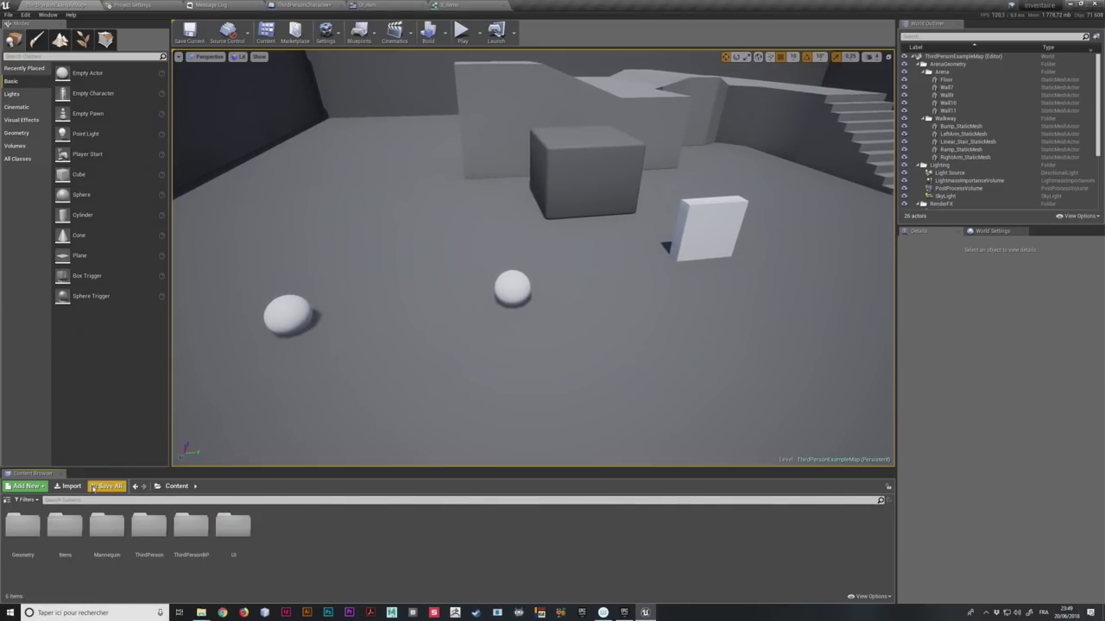
double_click(233, 526)
right_click(115, 539)
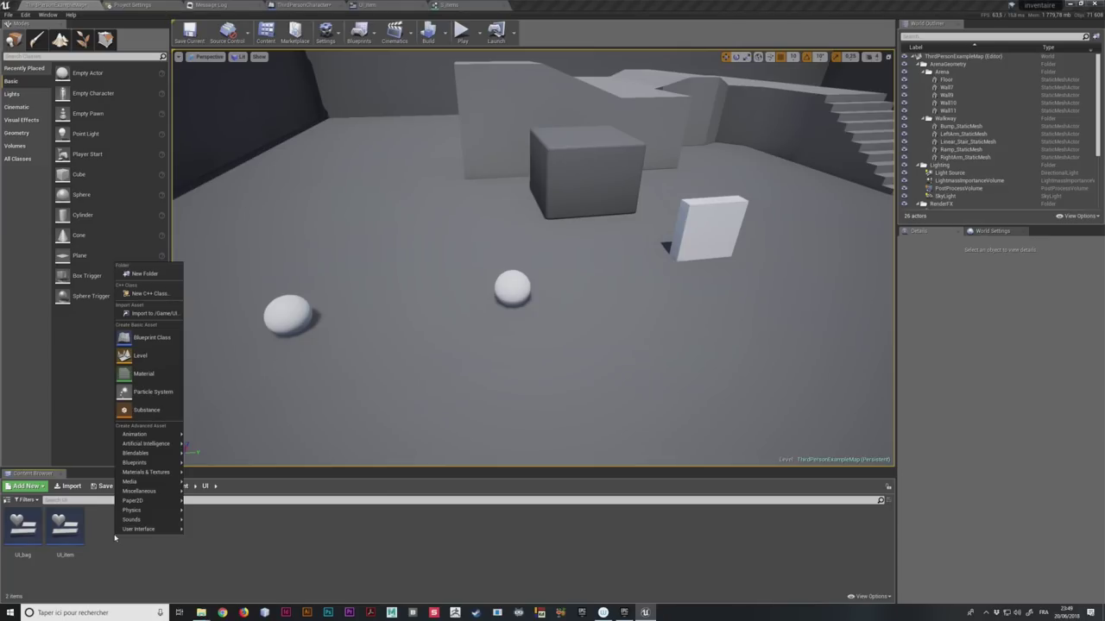
mouse_move(157, 531)
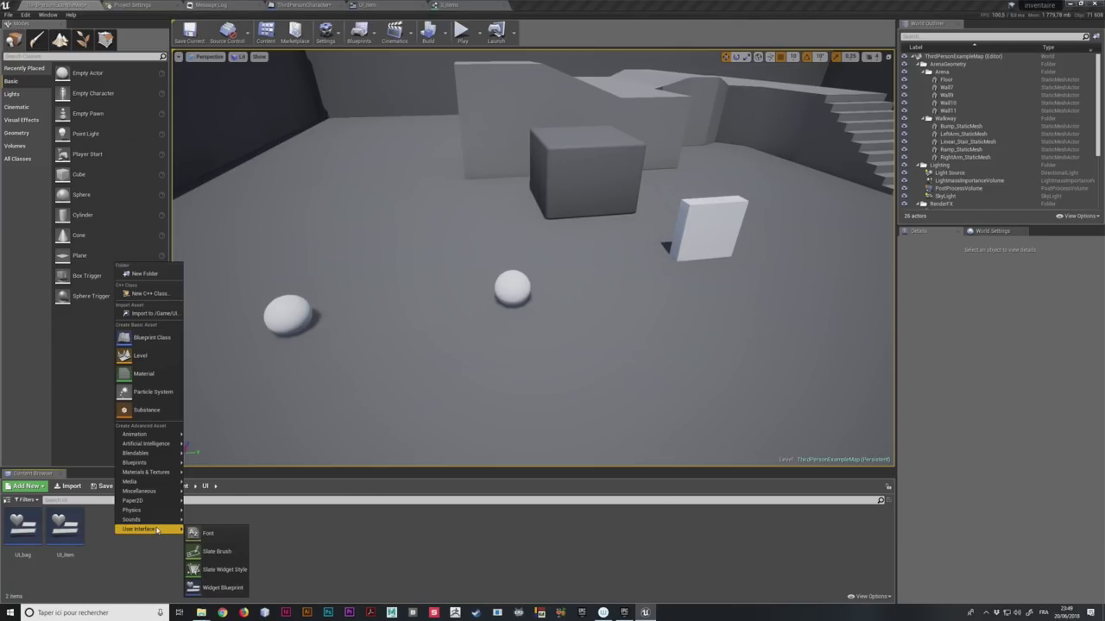
left_click(222, 588)
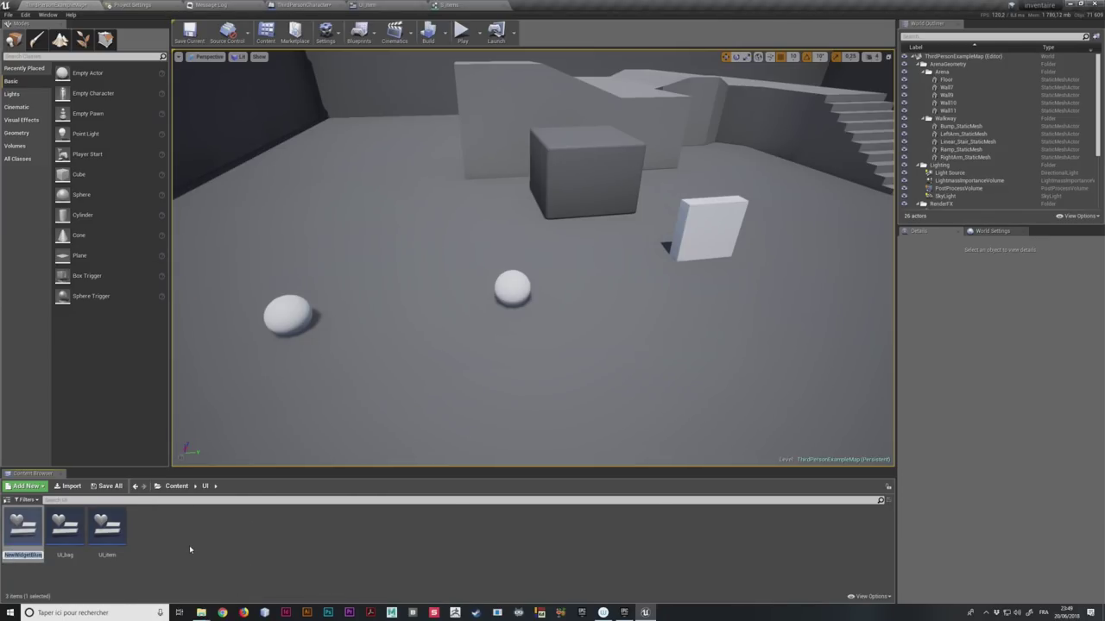
type("UI_")
type("main")
key("Return")
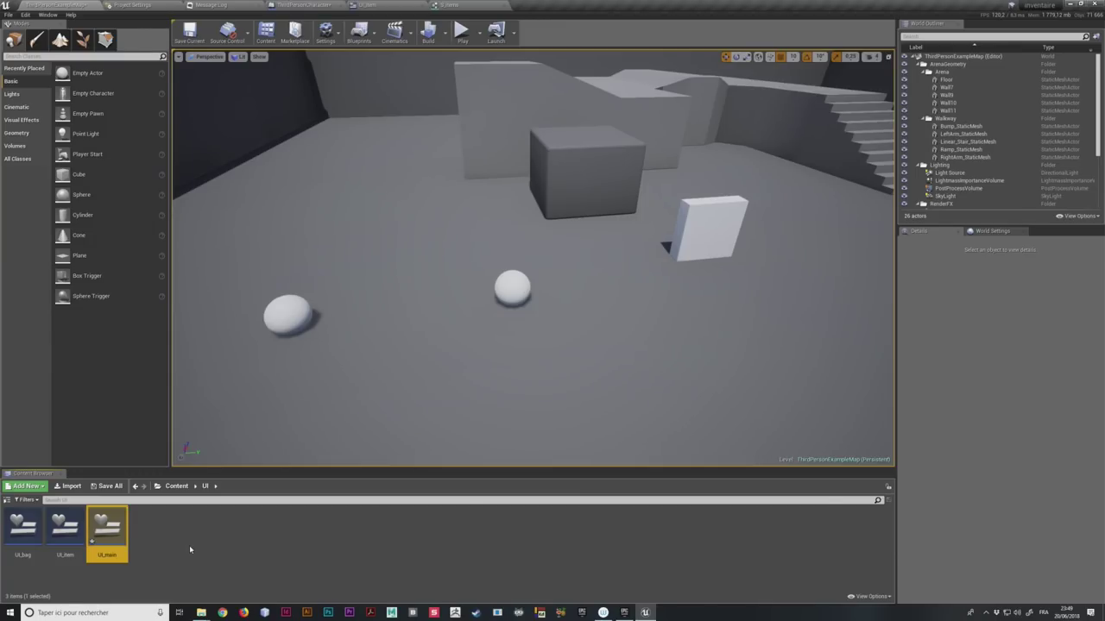
double_click(112, 530)
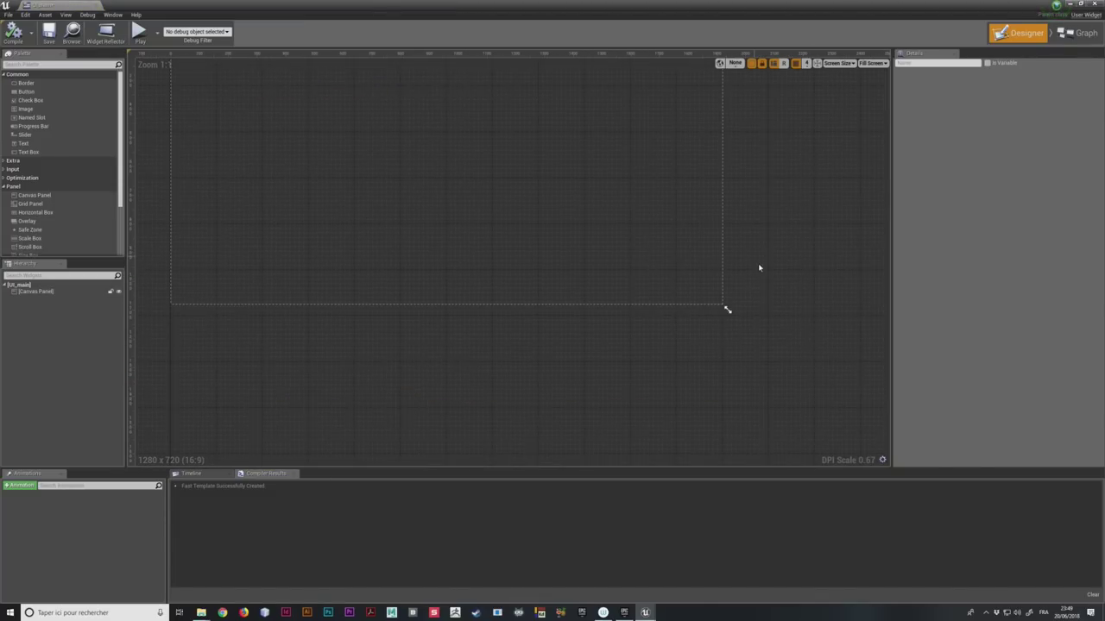
Step: Set the designer preview canvas to 1920 x 1080 and frame it in view
scroll(759, 311, "down", 2)
right_click_drag(836, 292, 638, 311)
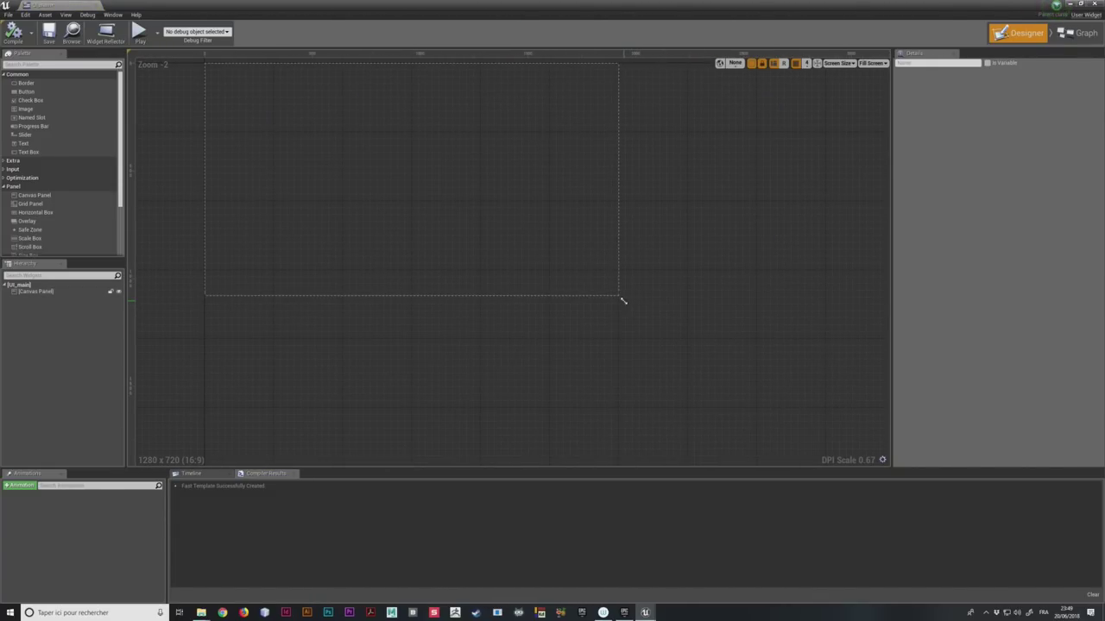
left_click_drag(623, 301, 830, 418)
scroll(622, 301, "up", 2)
scroll(405, 212, "up", 1)
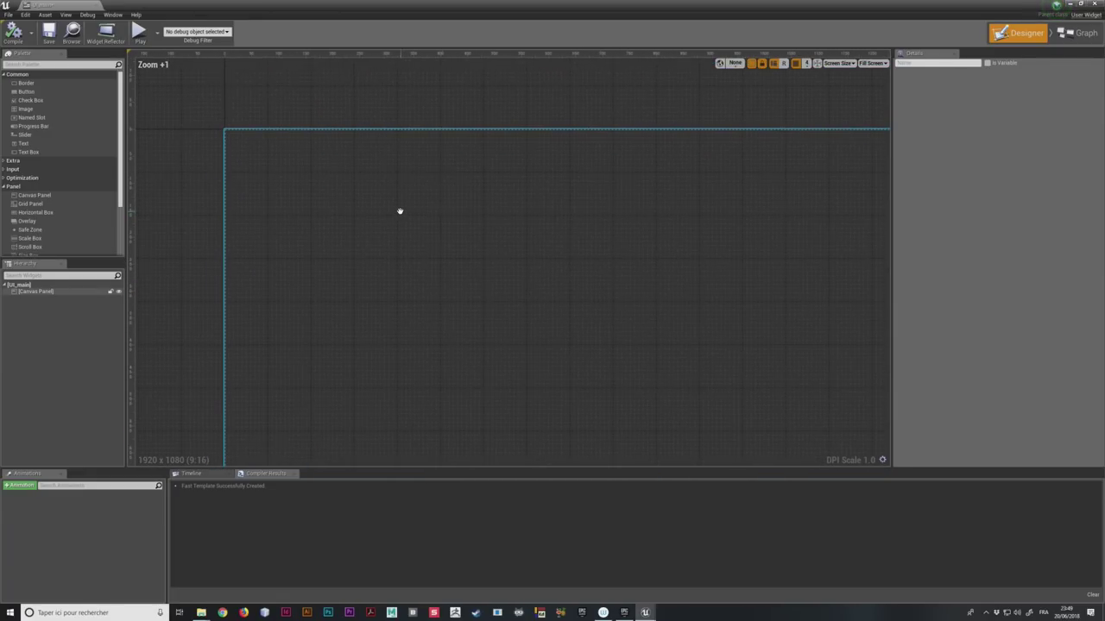
scroll(552, 259, "down", 1)
scroll(586, 206, "down", 2)
right_click_drag(586, 205, 572, 202)
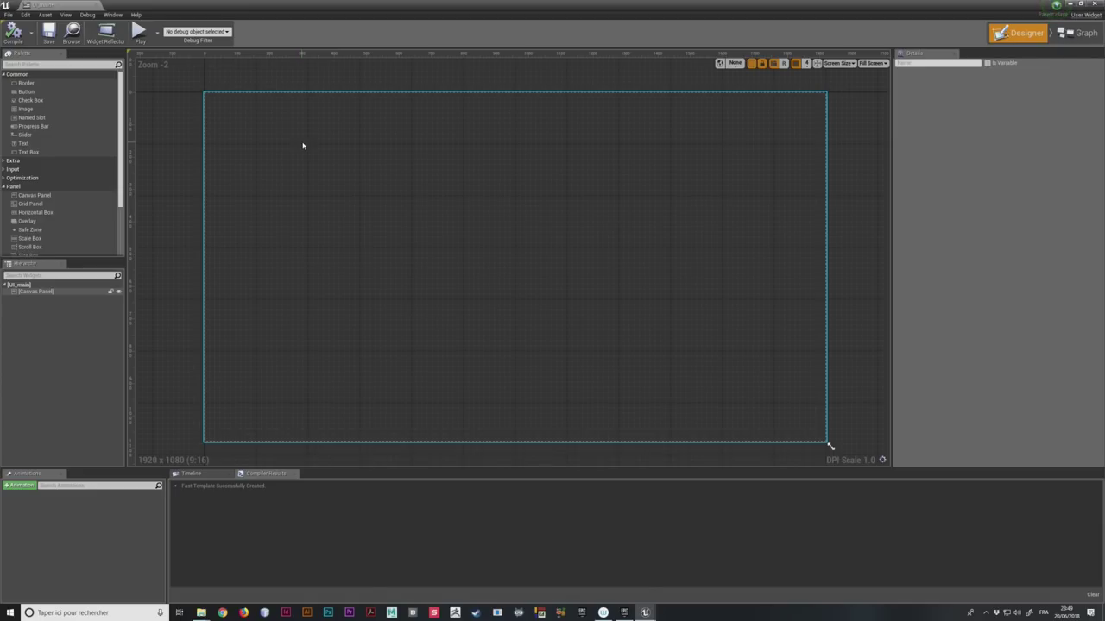
Step: Drop a Progress Bar onto the canvas and move it to the top-left
mouse_move(34, 126)
left_mouse_down()
mouse_move(159, 112)
mouse_move(264, 137)
left_mouse_up()
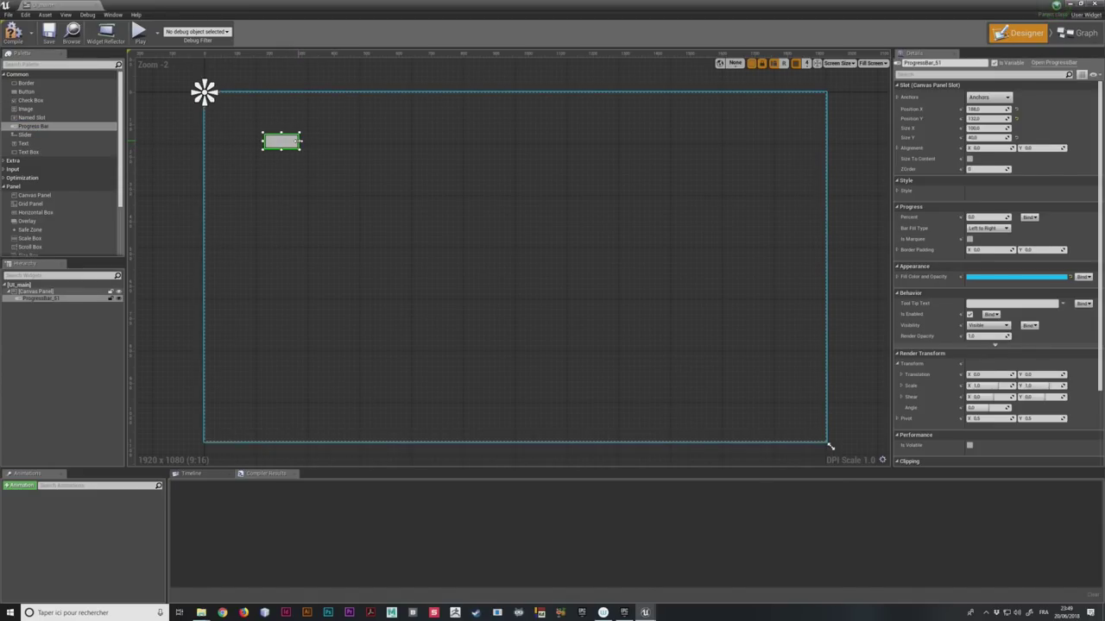
left_click_drag(429, 147, 379, 123)
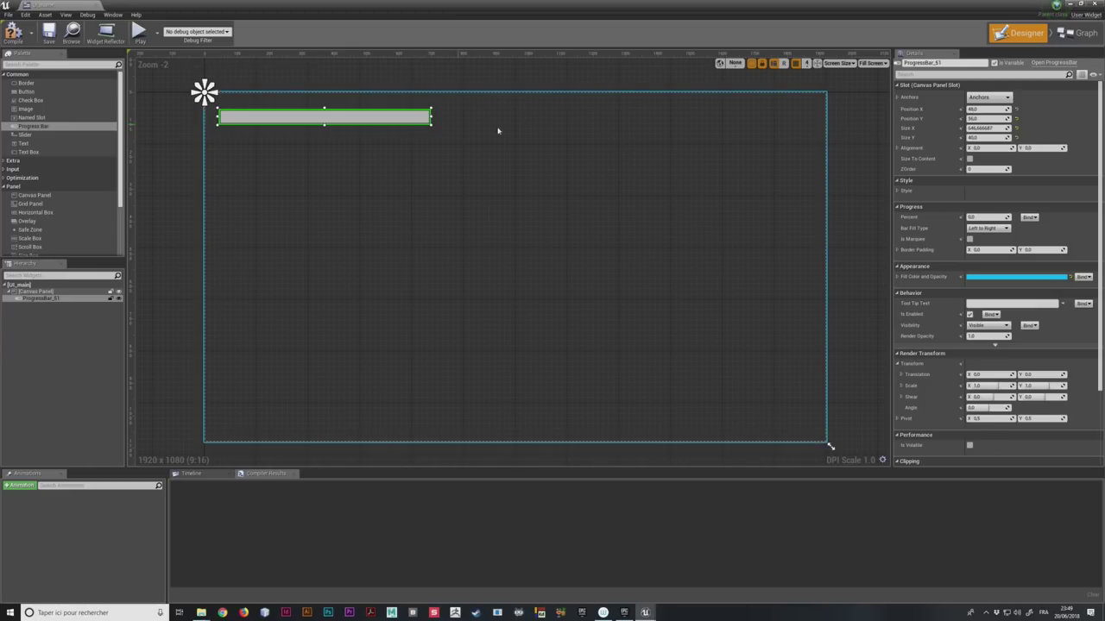
right_click_drag(486, 150, 518, 191)
scroll(495, 189, "up", 3)
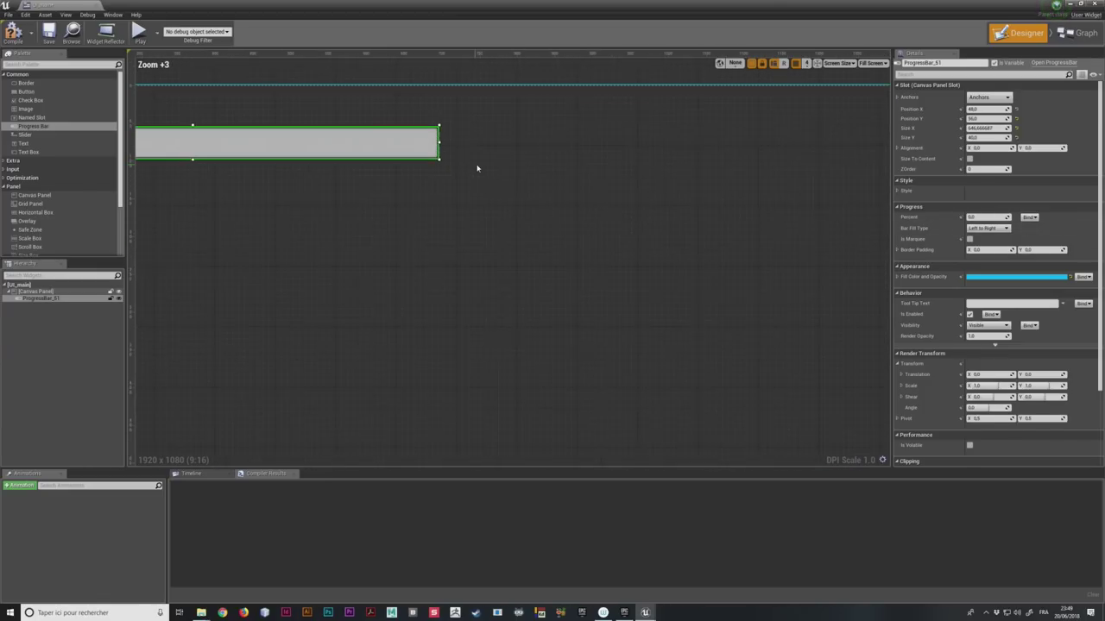
scroll(536, 173, "up", 2)
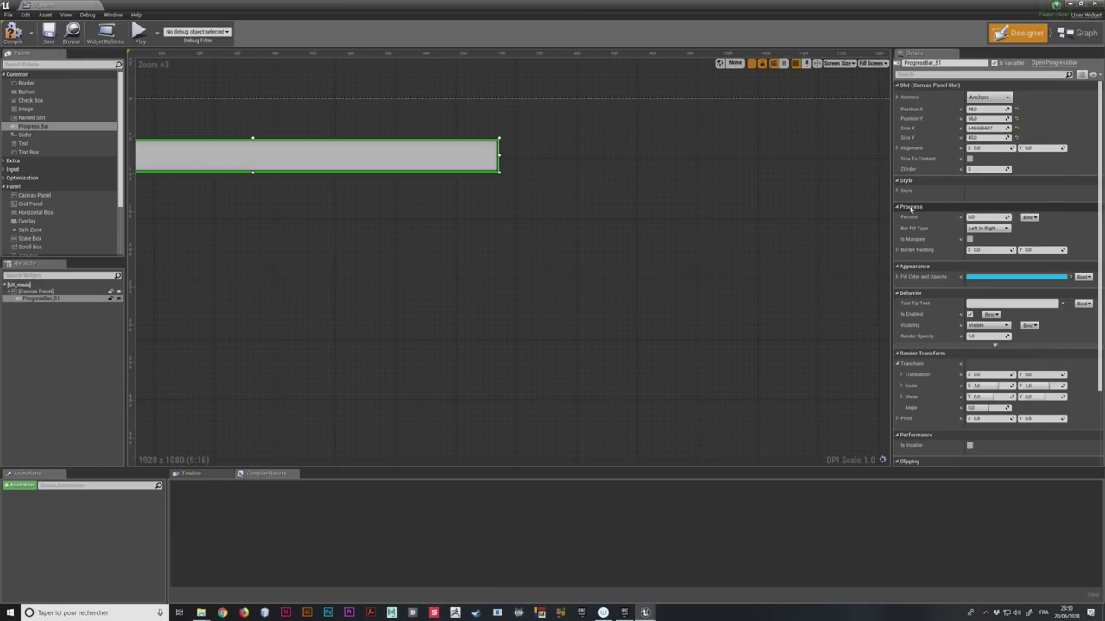
left_click(897, 208)
left_click(897, 208)
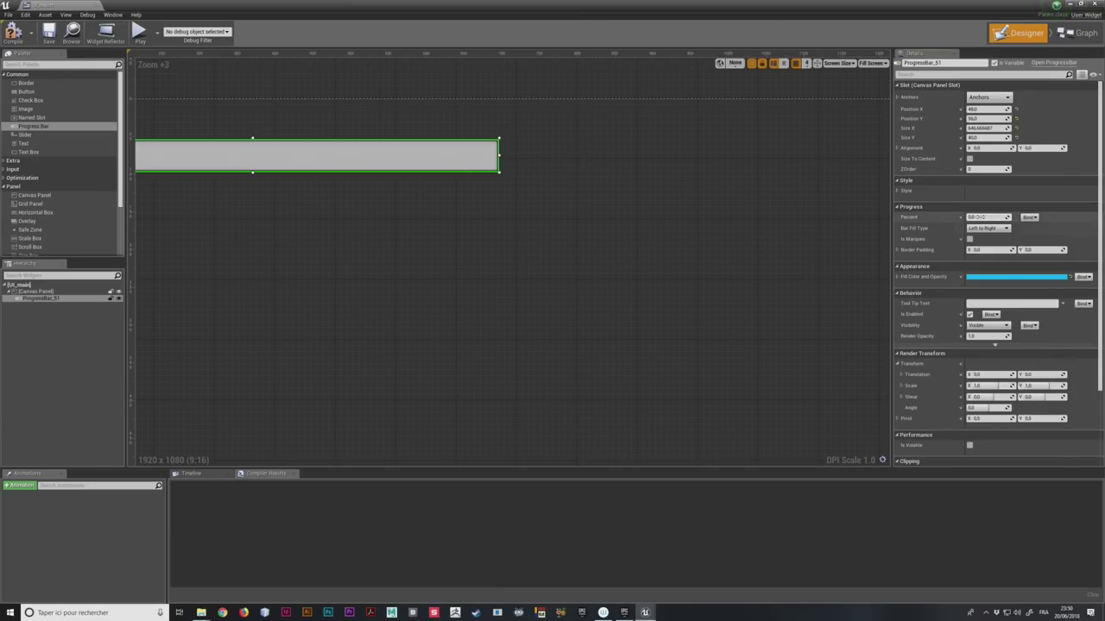
Step: Create a new binding function for the progress bar's Percent value
left_click(1032, 217)
left_click(1046, 226)
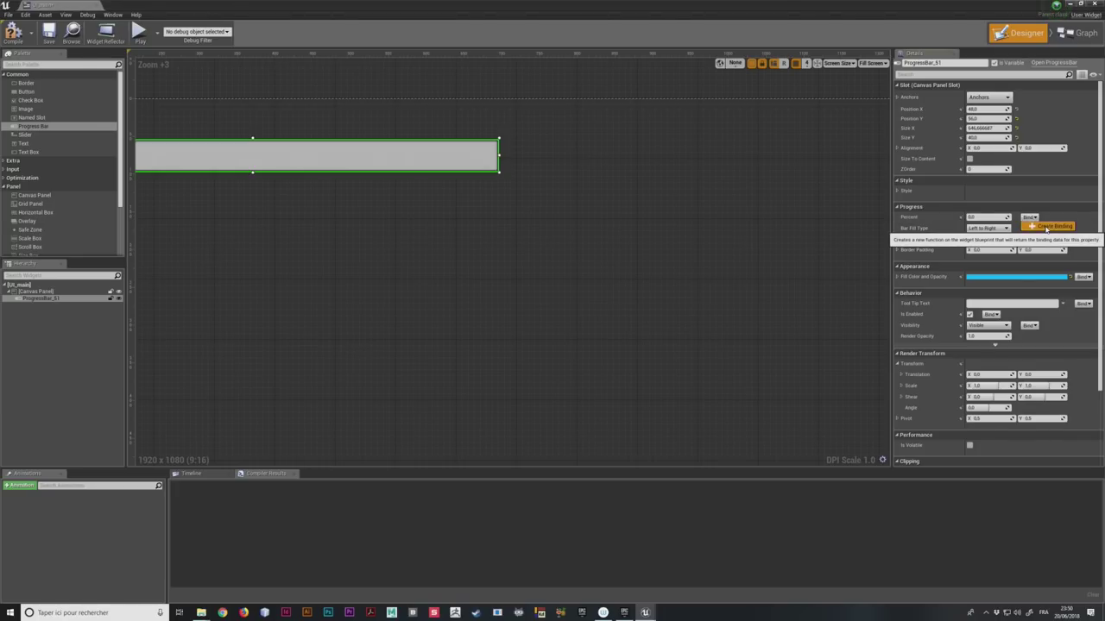
scroll(655, 313, "up", 7)
right_click_drag(679, 336, 487, 240)
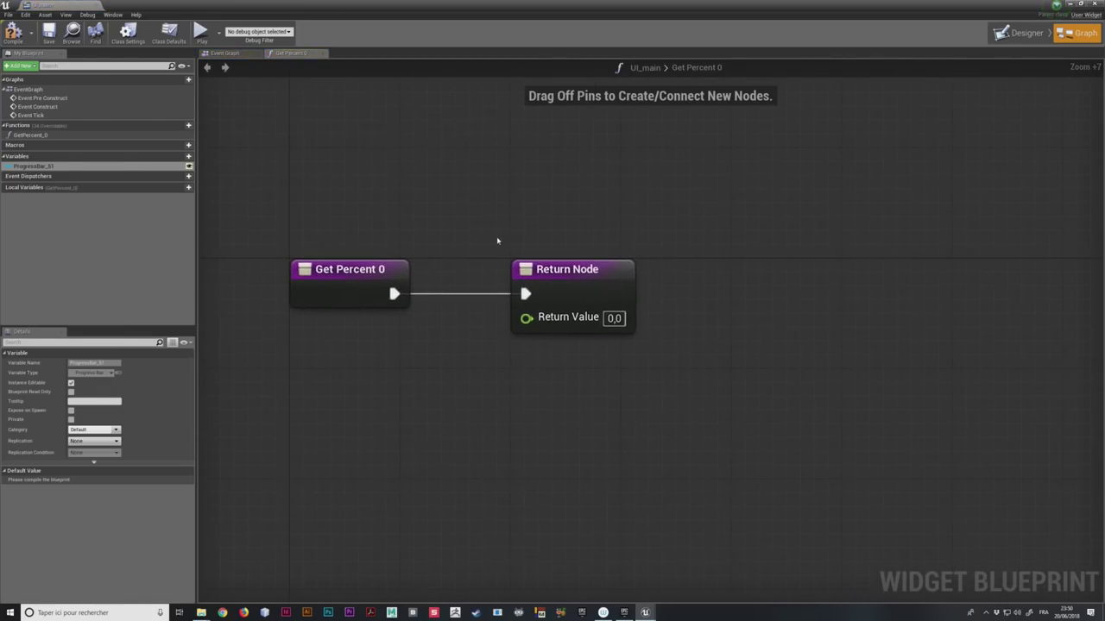
Step: Spread apart the Get Percent 0 entry and Return Node to make room
left_click_drag(566, 269, 1017, 270)
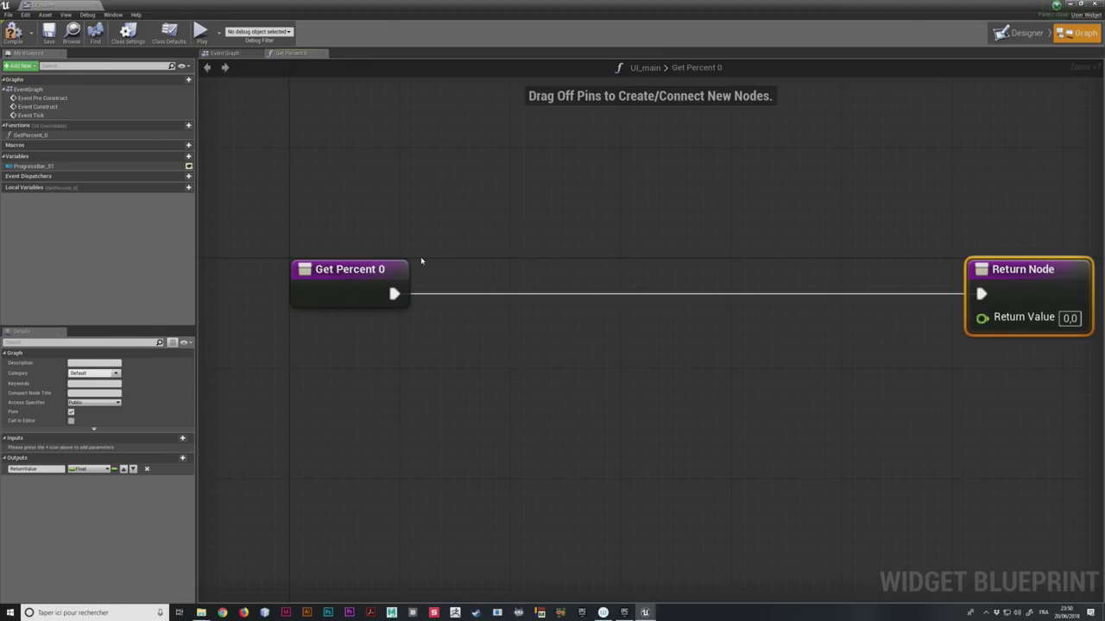
left_click_drag(388, 271, 334, 271)
left_click(513, 247)
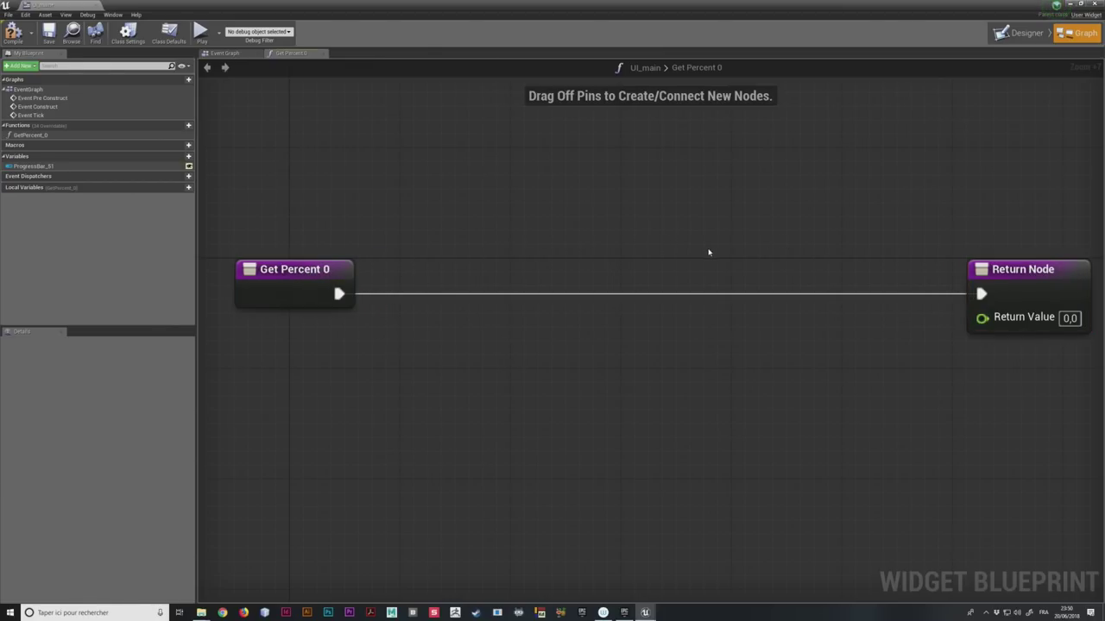
right_click_drag(709, 252, 693, 244)
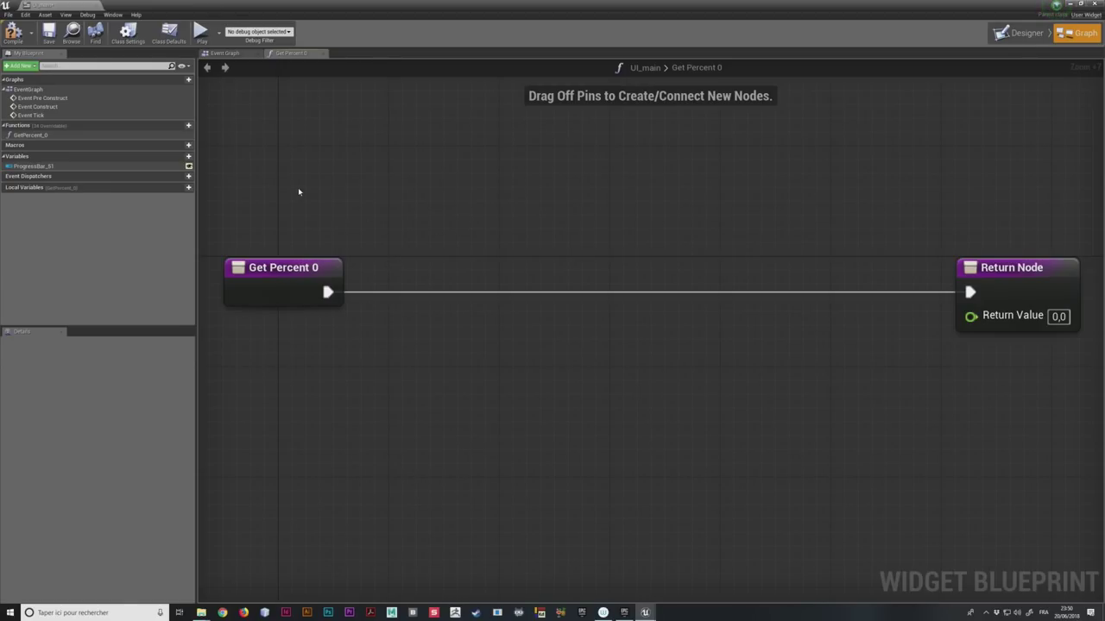
Step: Insert a Cast To ThirdPersonCharacter node whose Object comes from Get Player Character
left_click_drag(328, 292, 382, 281, "ctrl")
type("t")
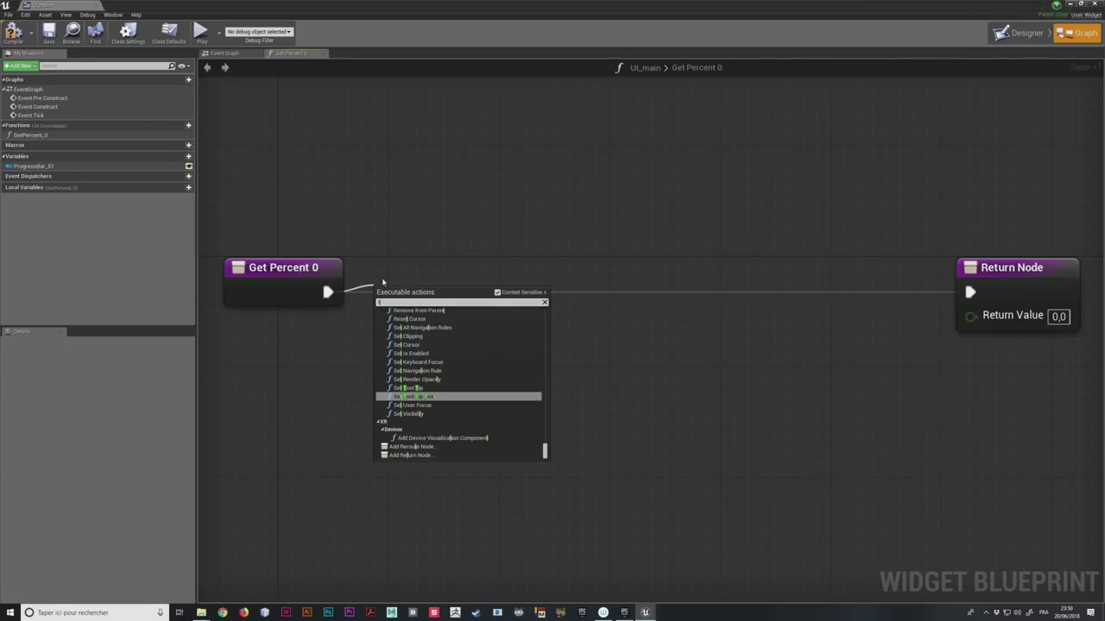
type("hirdperson")
key("Return")
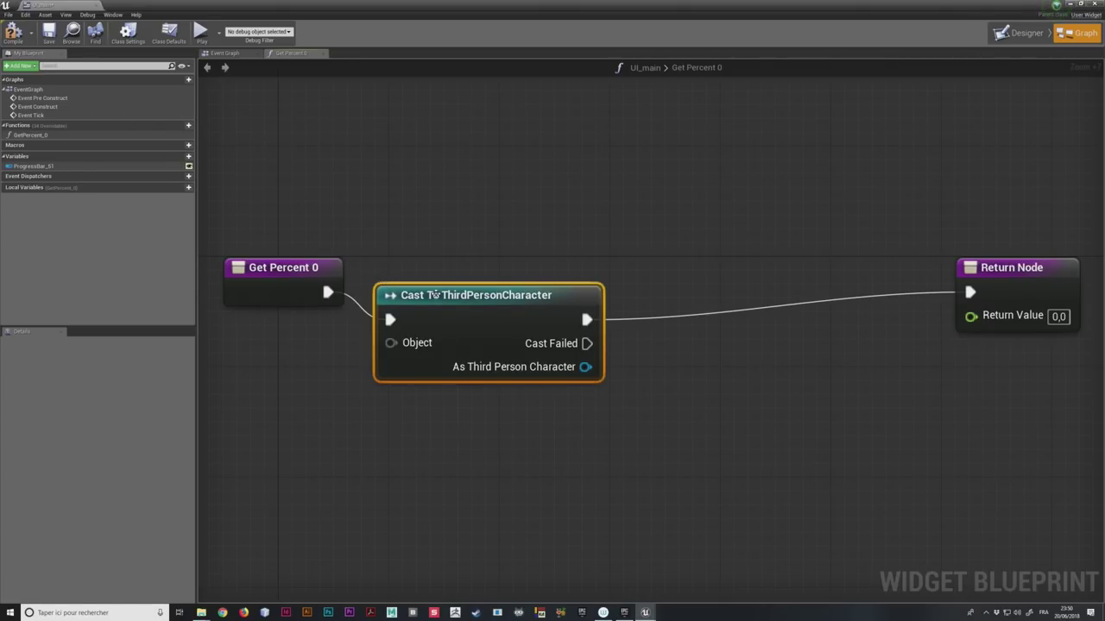
left_click_drag(391, 343, 324, 409)
type("get player")
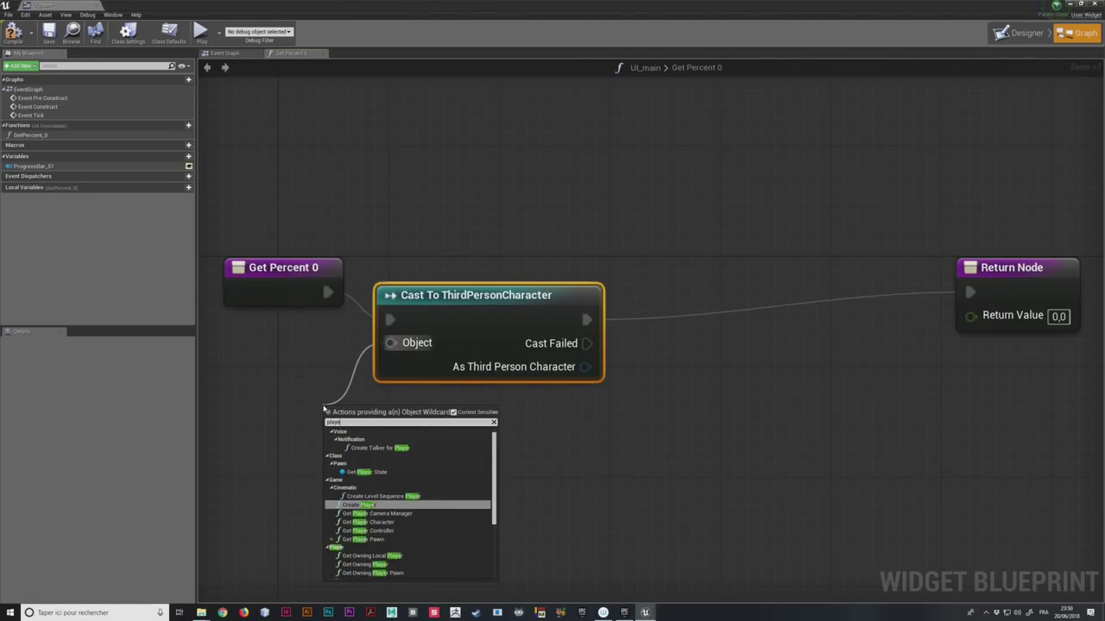
type("char")
key("Return")
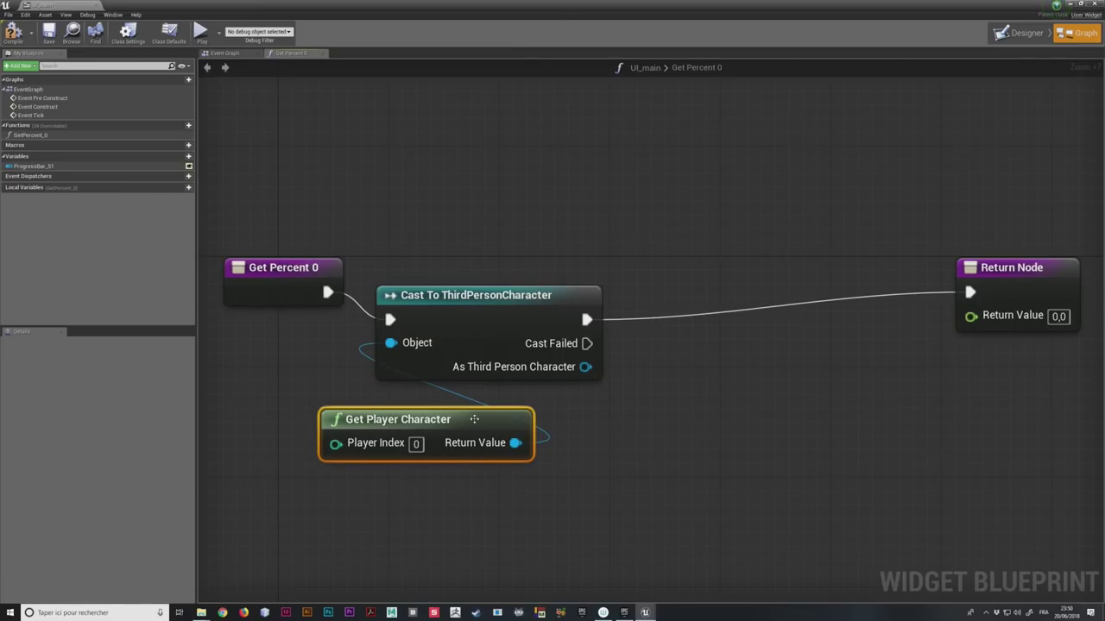
left_click_drag(324, 410, 380, 382)
left_click(505, 298, "shift")
left_click_drag(505, 297, 504, 270)
left_click(590, 258)
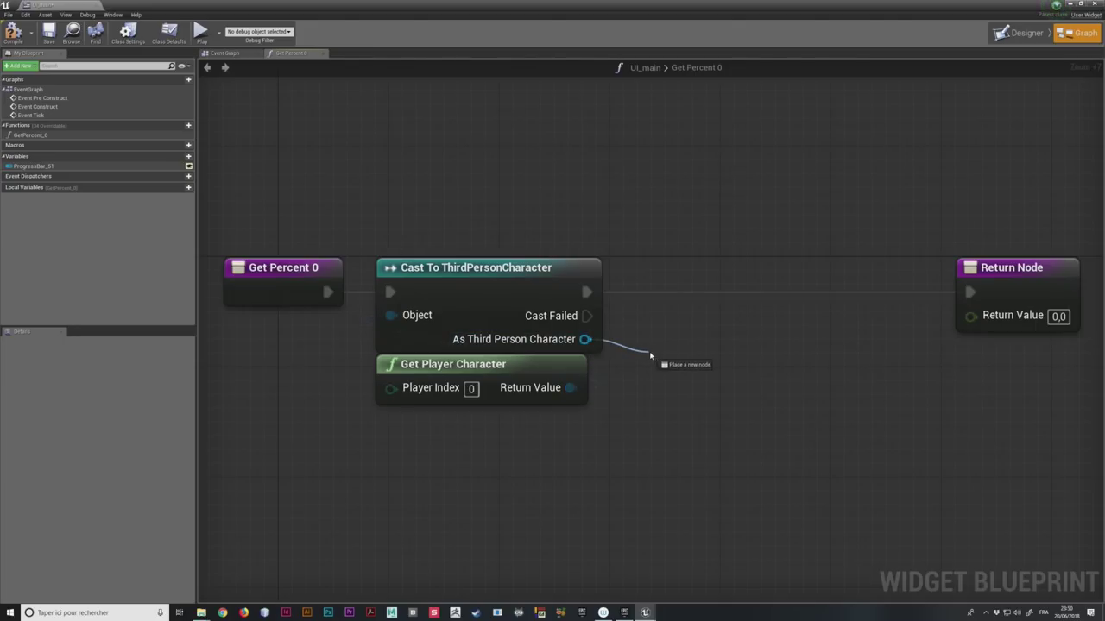
Step: Add a Get Vie getter from the cast's As Third Person Character output
left_click_drag(585, 339, 658, 357)
type("get vie")
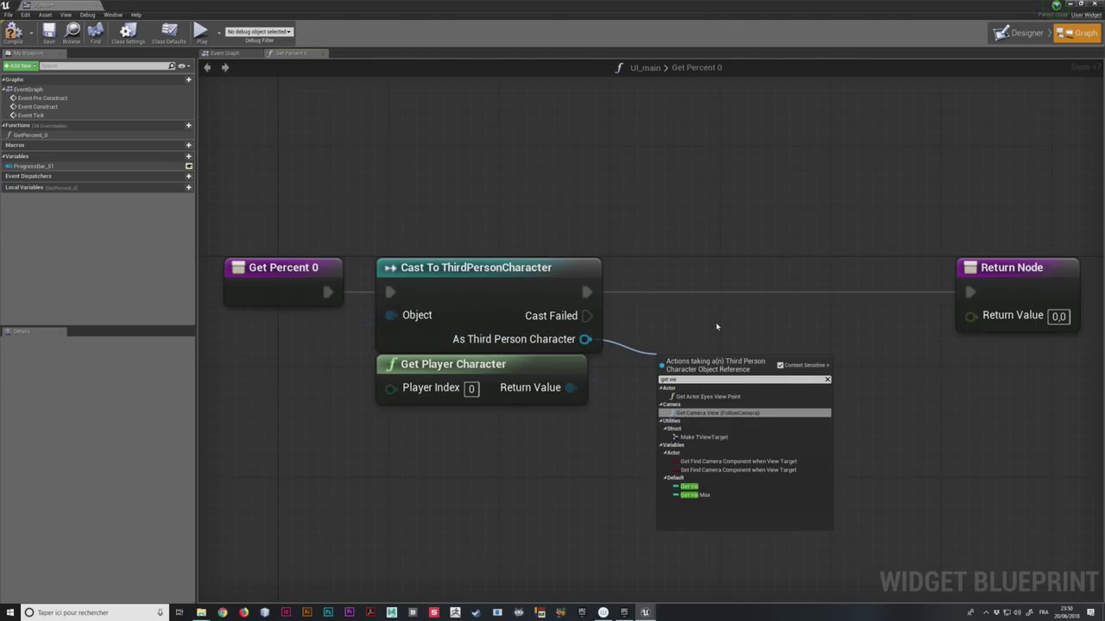
left_click(703, 490)
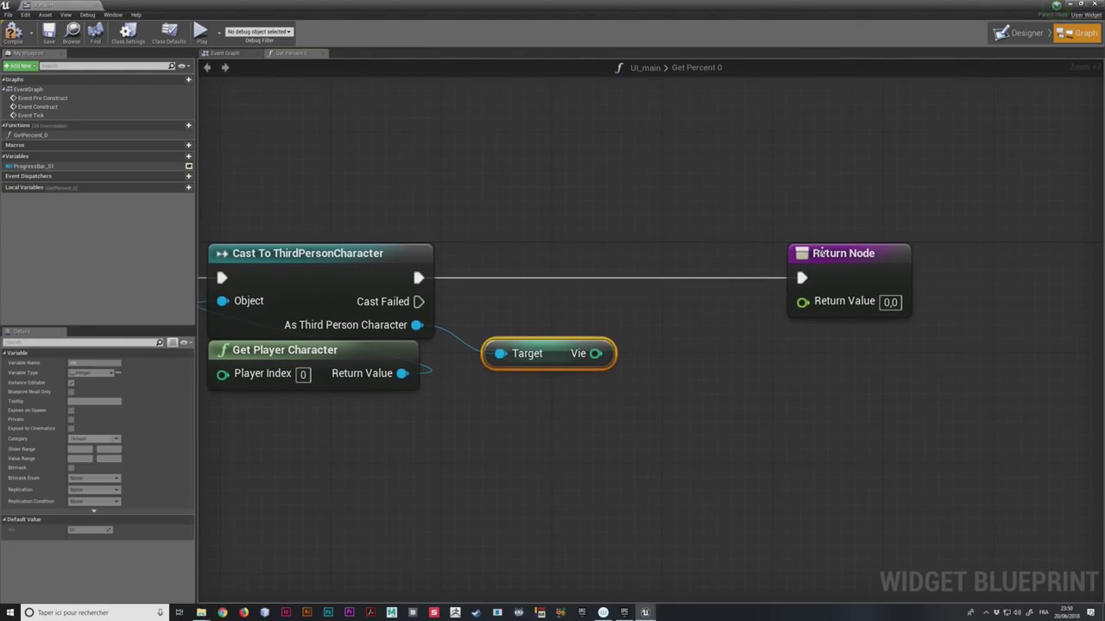
left_click_drag(816, 250, 868, 259)
left_click(624, 306)
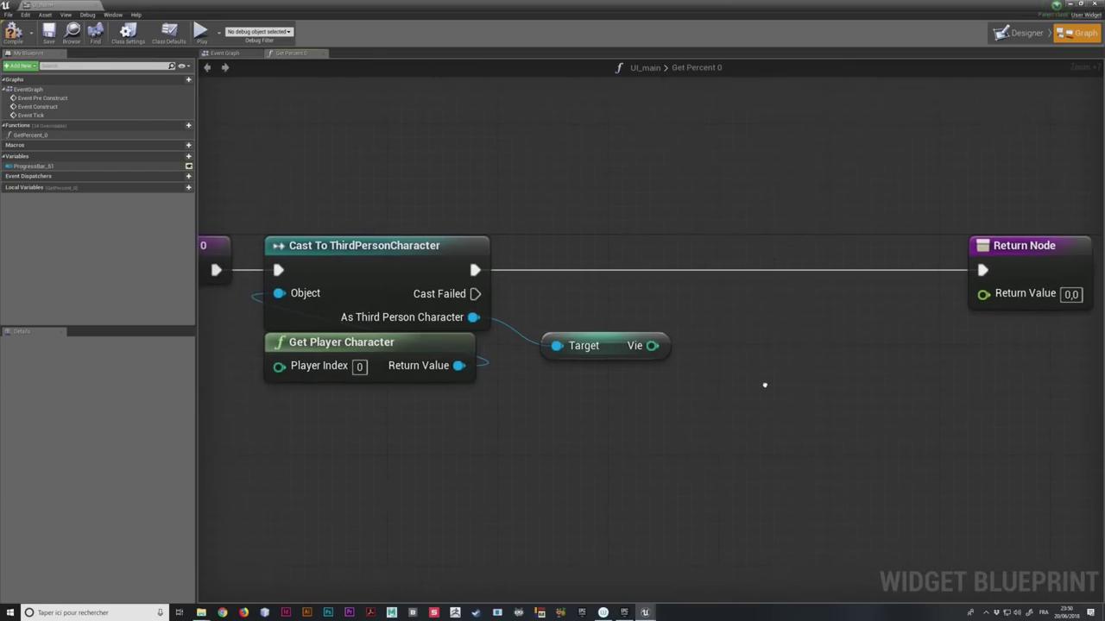
right_click_drag(562, 363, 693, 338)
left_click_drag(694, 338, 721, 337)
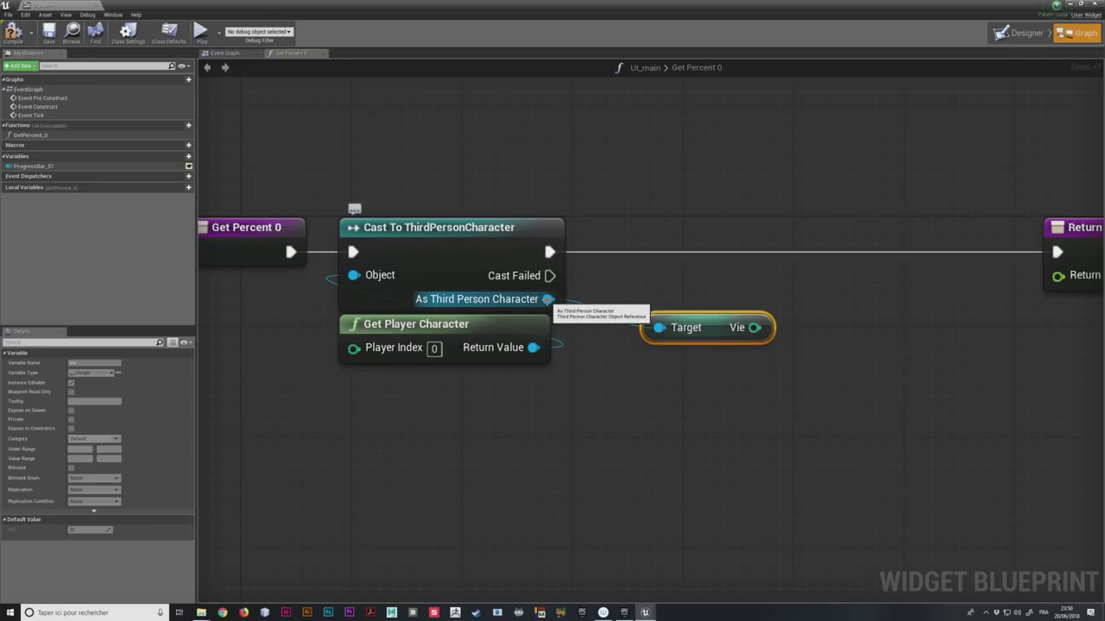
Step: Add a Get Vie Max getter from the same output and align both getters
left_click_drag(548, 299, 639, 394)
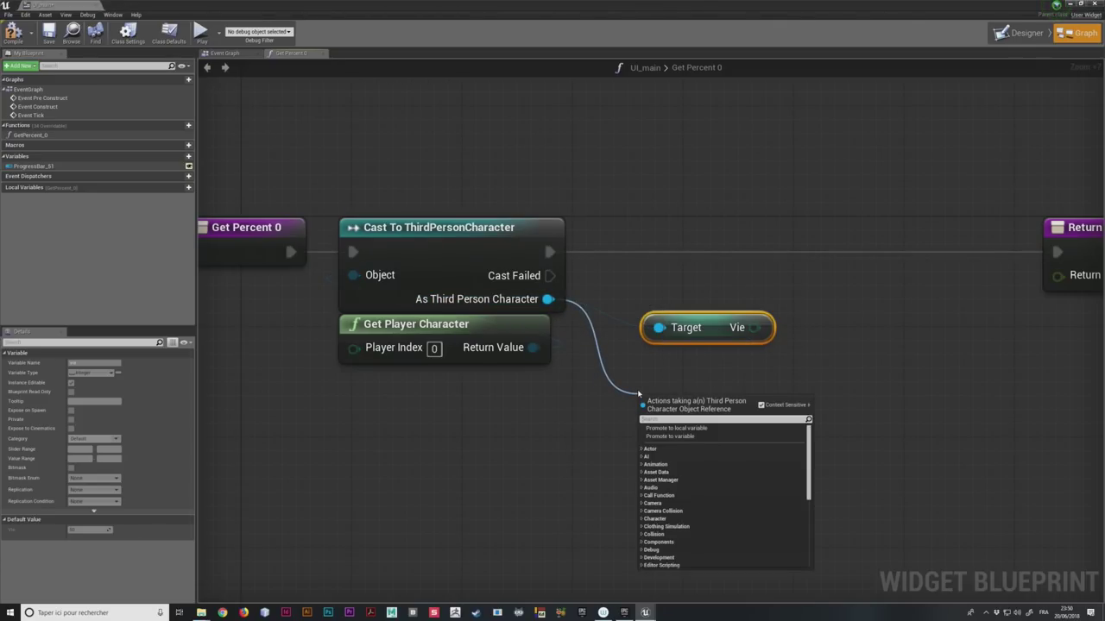
left_click(515, 404)
left_click_drag(548, 299, 638, 382)
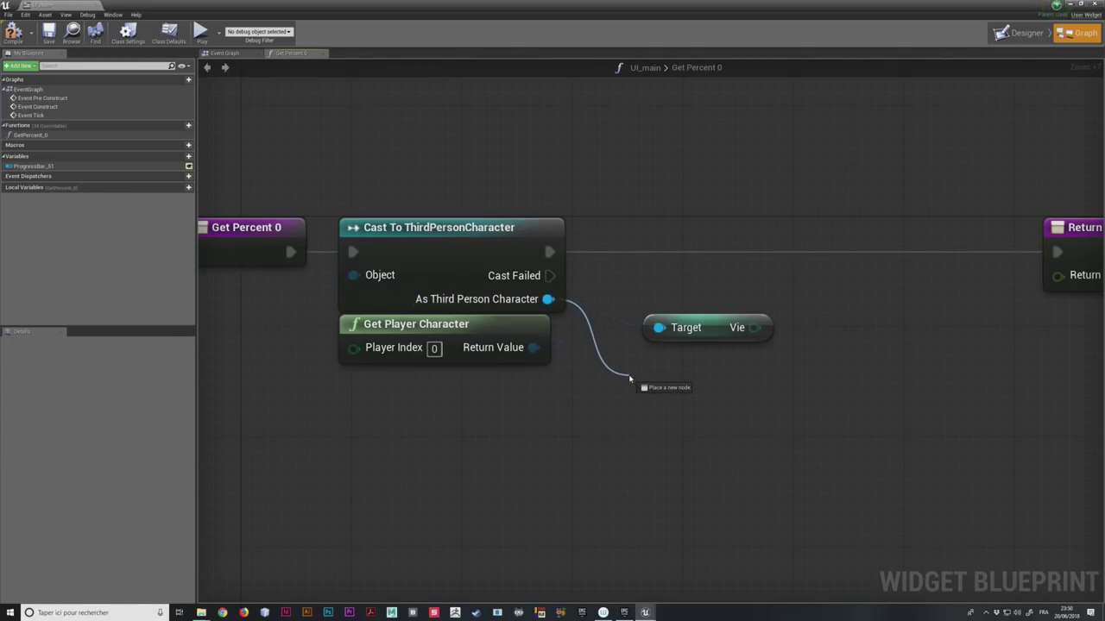
type("get vie")
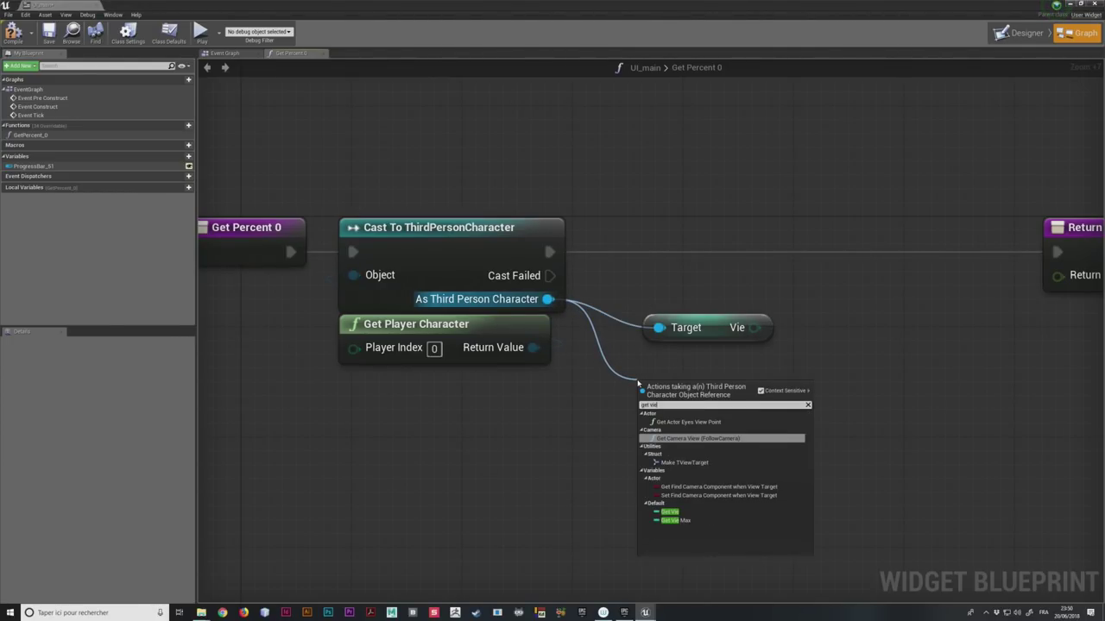
left_click(678, 521)
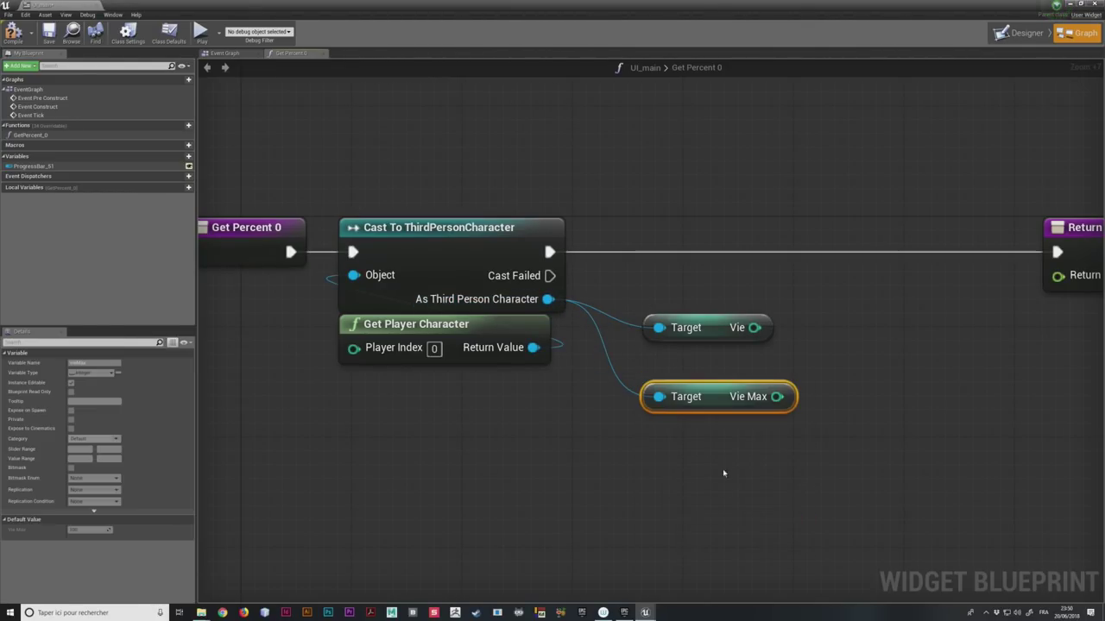
left_click_drag(723, 399, 724, 385)
left_click(730, 337)
left_click_drag(843, 363, 806, 391)
right_click_drag(806, 391, 595, 362)
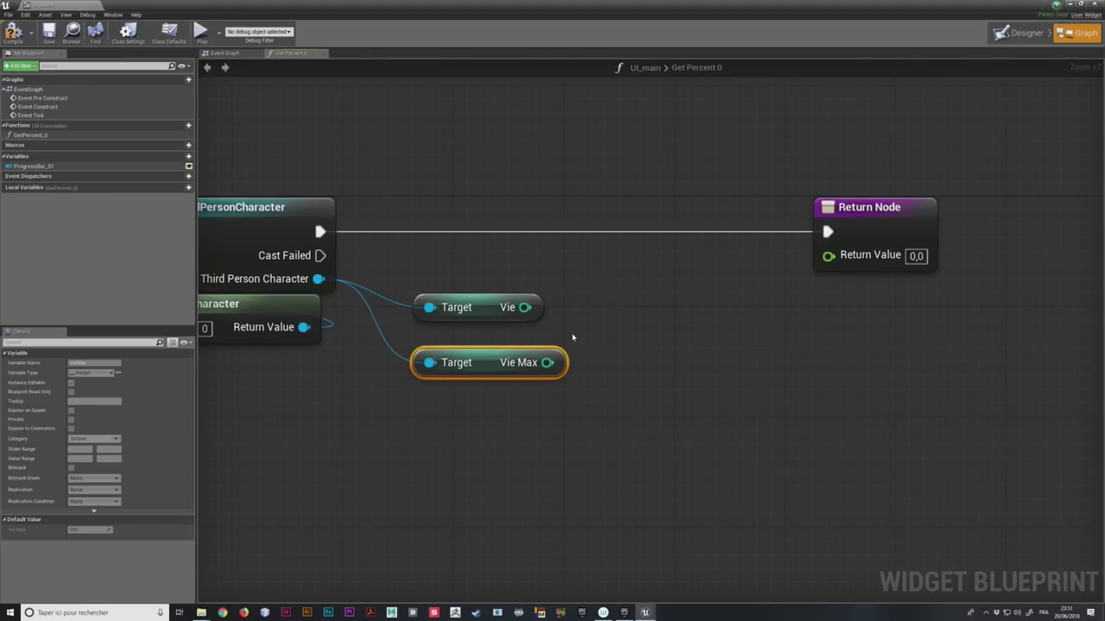
left_click_drag(494, 307, 507, 308)
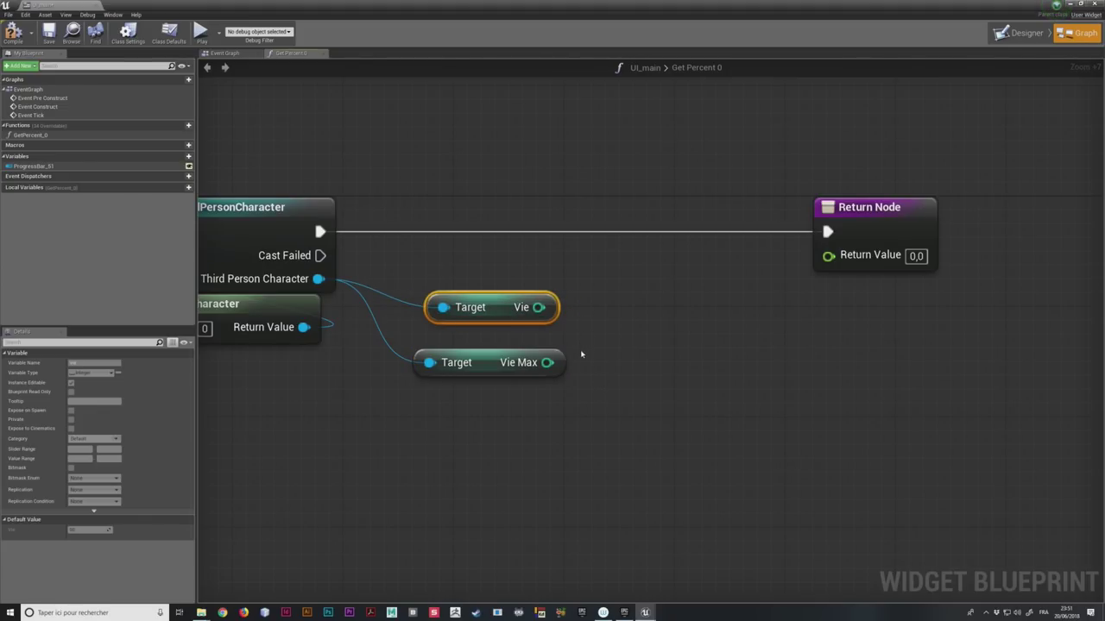
left_click_drag(572, 397, 515, 290)
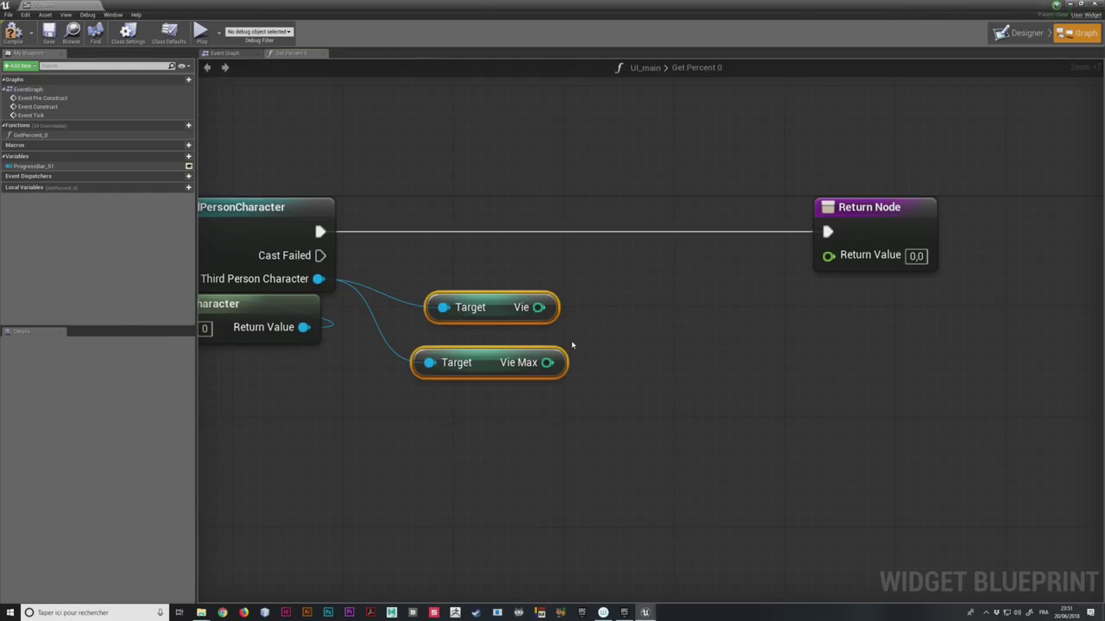
Step: Convert the Vie and Vie Max integers to float with ToFloat nodes
left_click_drag(539, 307, 580, 315)
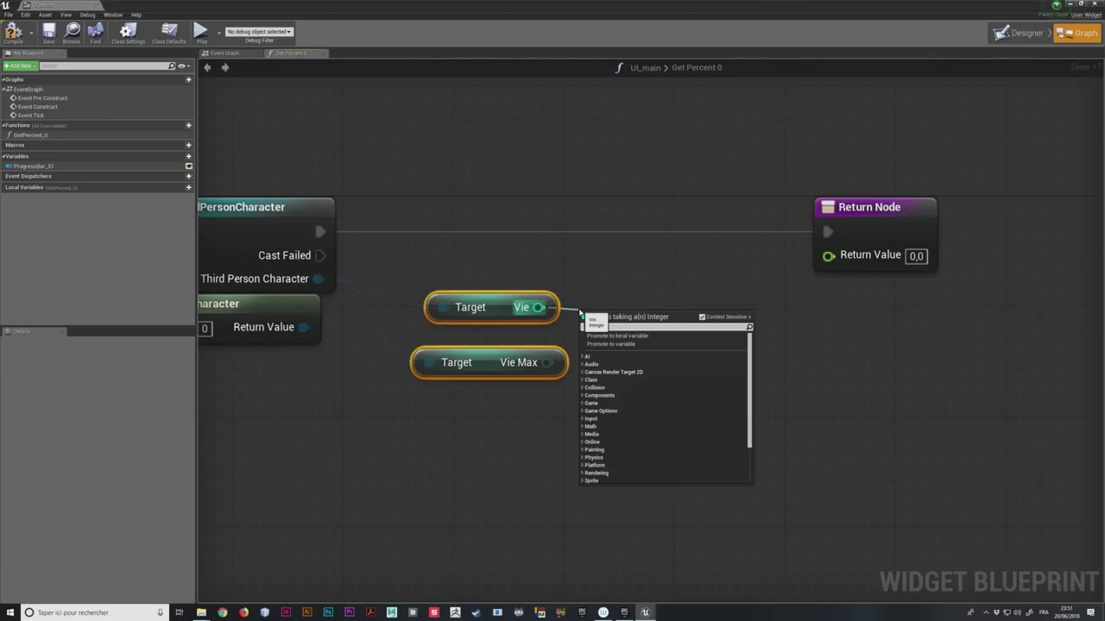
type("float")
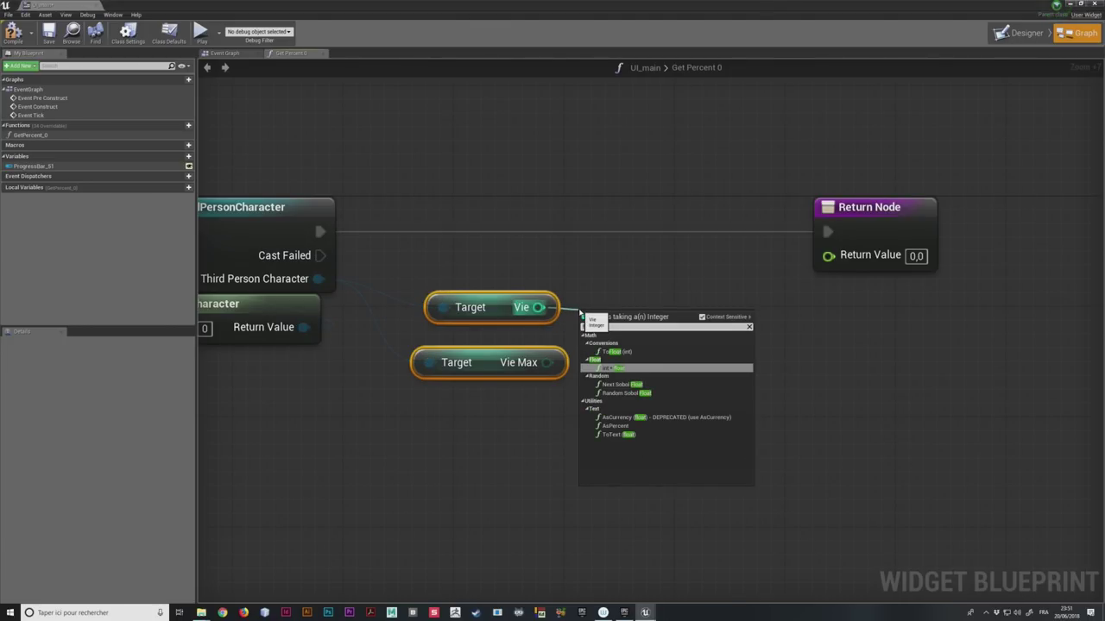
left_click(632, 353)
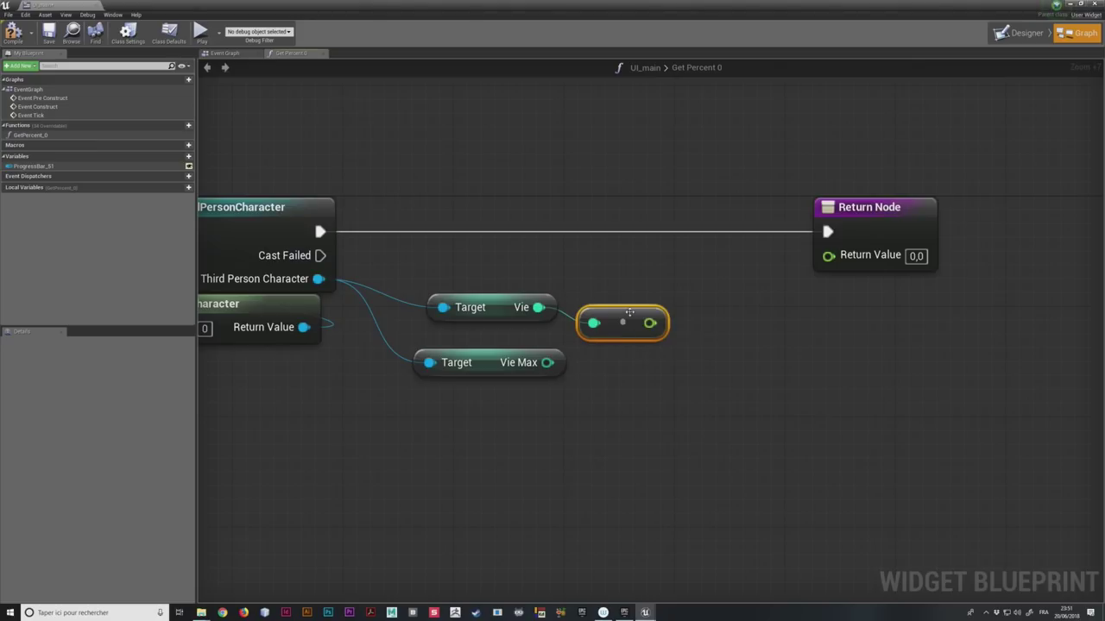
left_click(636, 286)
left_click(624, 307)
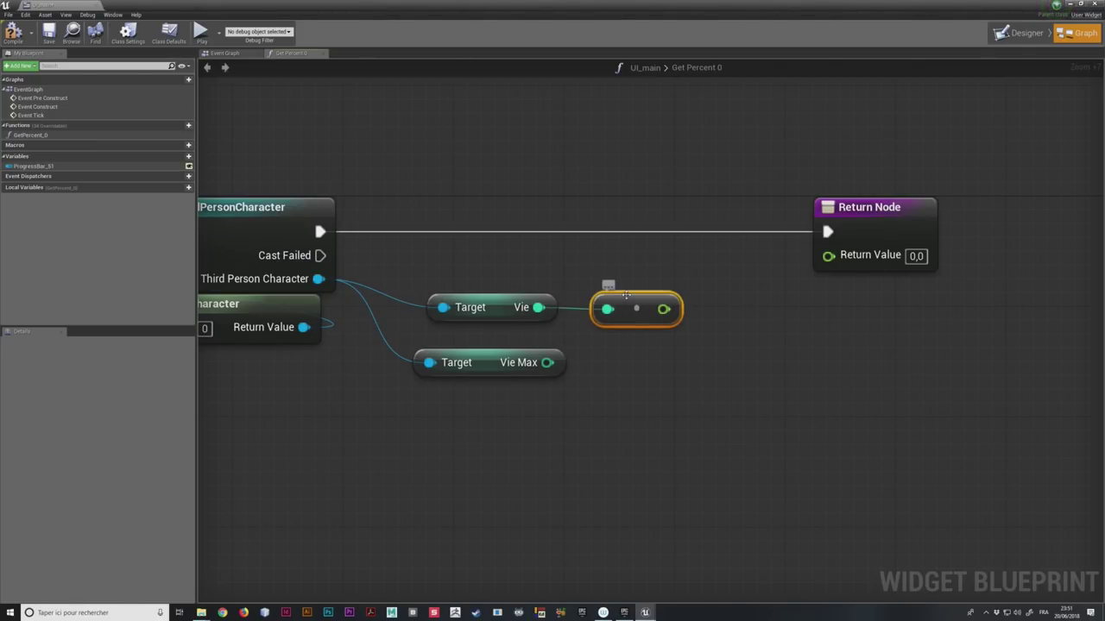
left_click_drag(456, 261, 565, 335)
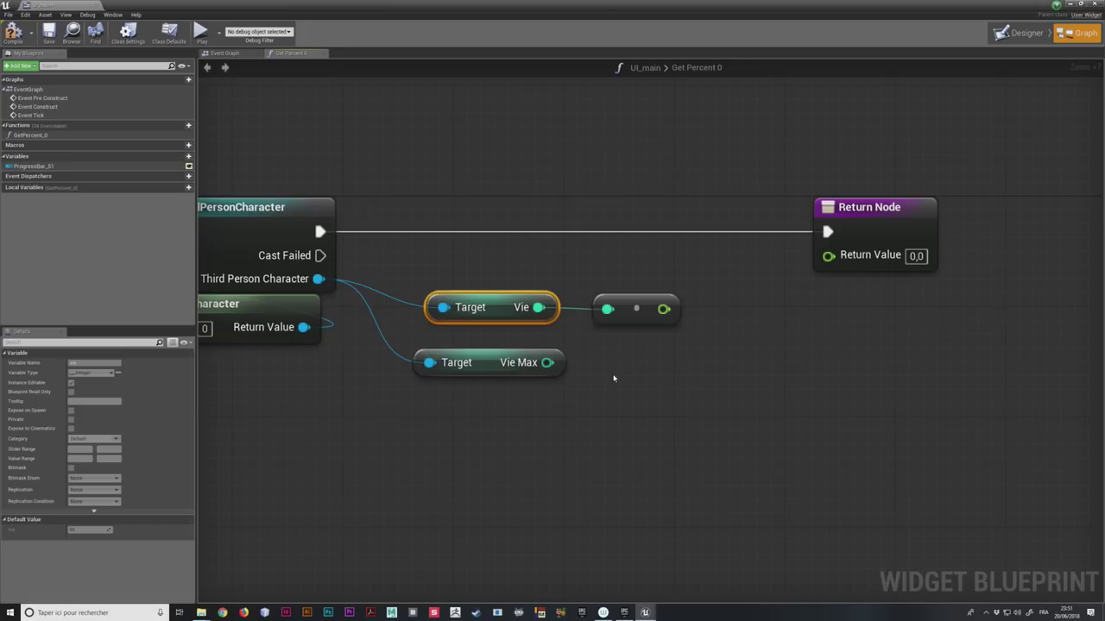
left_click_drag(547, 363, 592, 374)
type("float")
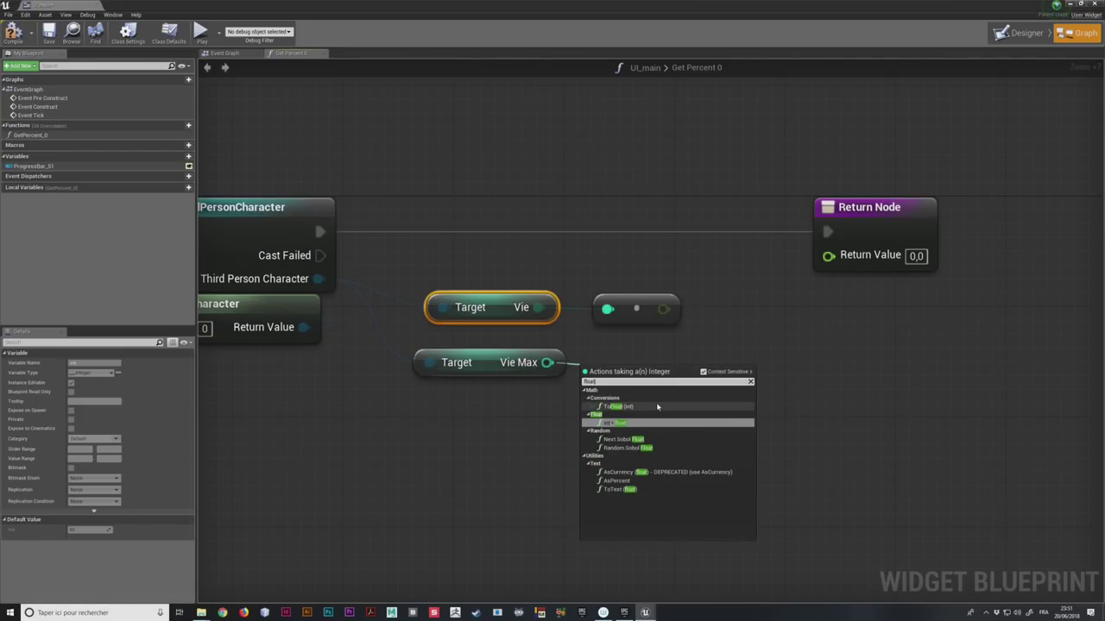
left_click(653, 408)
left_click_drag(639, 378, 654, 364)
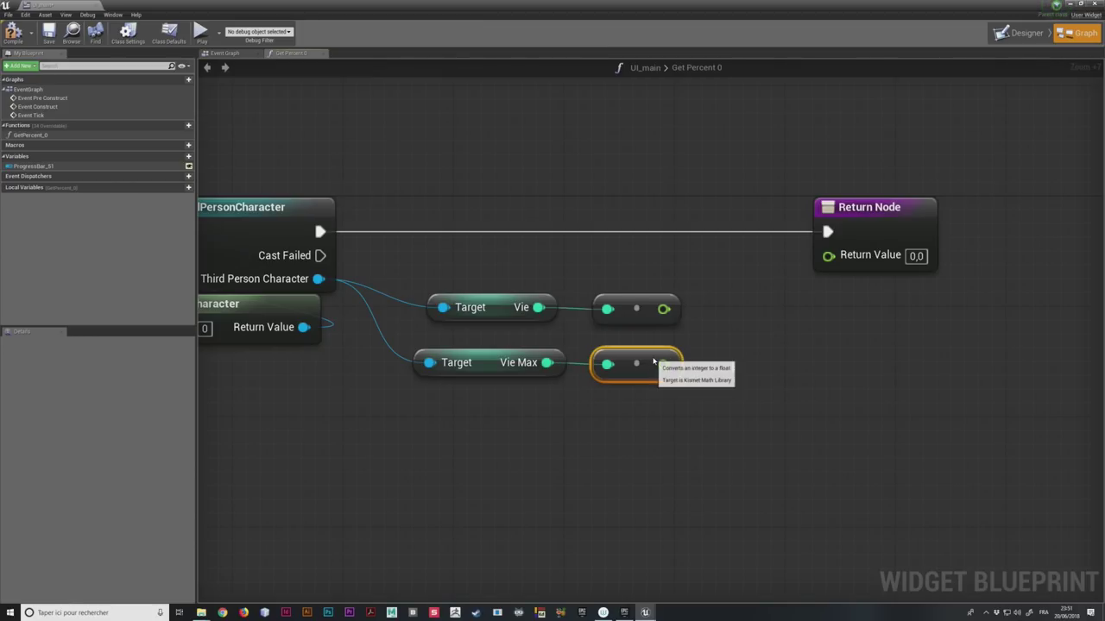
left_click(715, 323)
Step: Divide float Vie by float Vie Max, wire it to Return Value, and compile
left_click_drag(663, 309, 710, 345)
type("/")
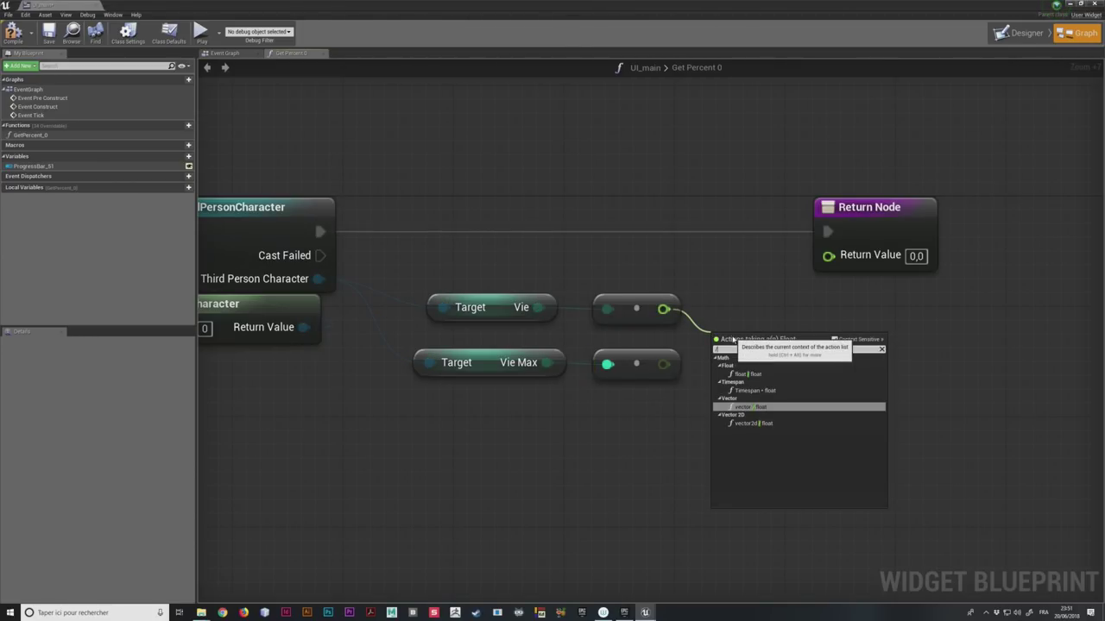
key("Return")
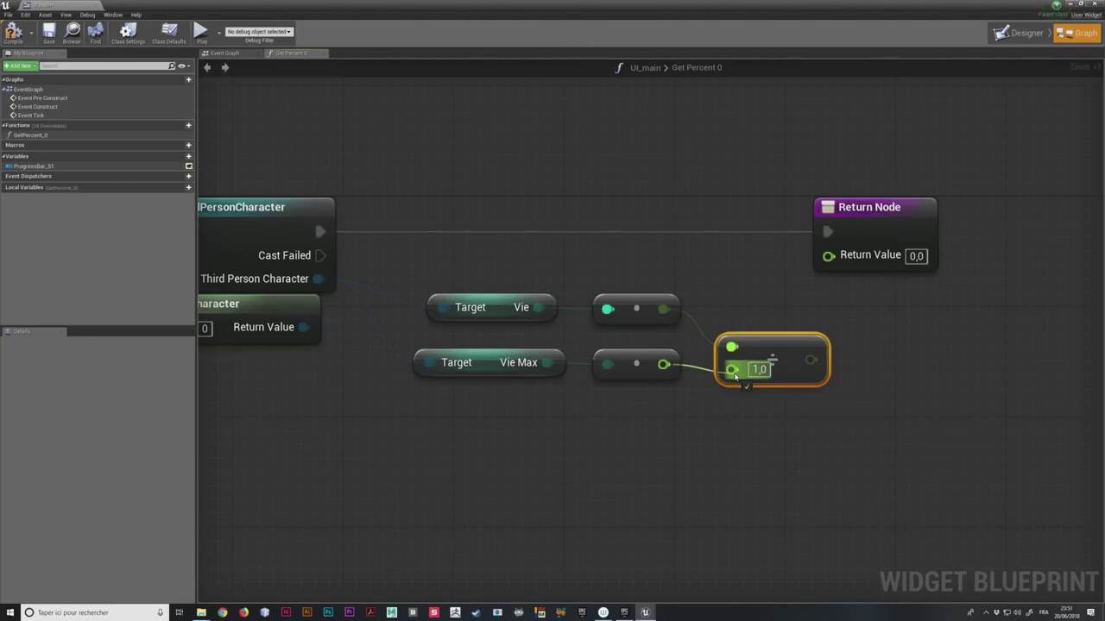
left_click_drag(663, 363, 732, 369)
left_click_drag(786, 329, 827, 256)
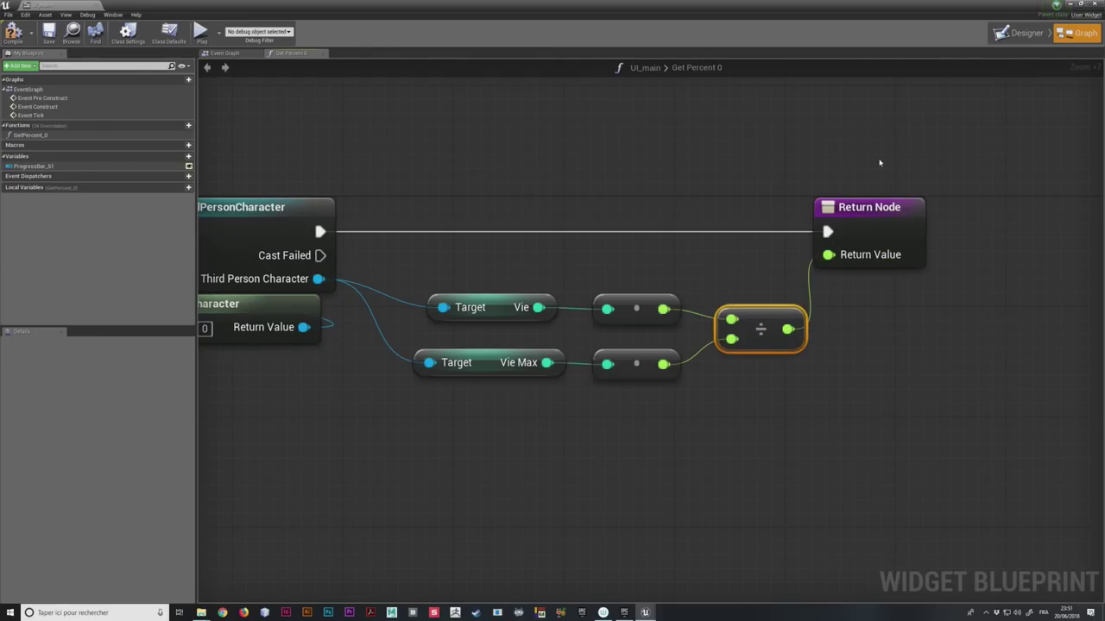
right_click_drag(891, 165, 971, 167)
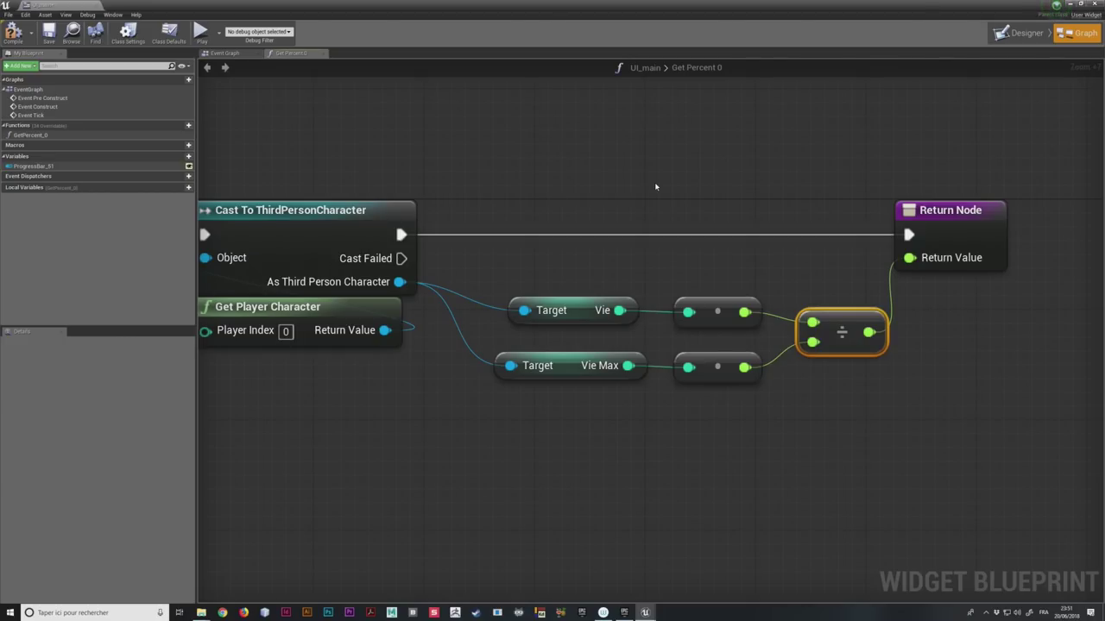
scroll(654, 182, "down", 2)
scroll(574, 198, "down", 2)
scroll(714, 248, "up", 1)
scroll(715, 251, "up", 4)
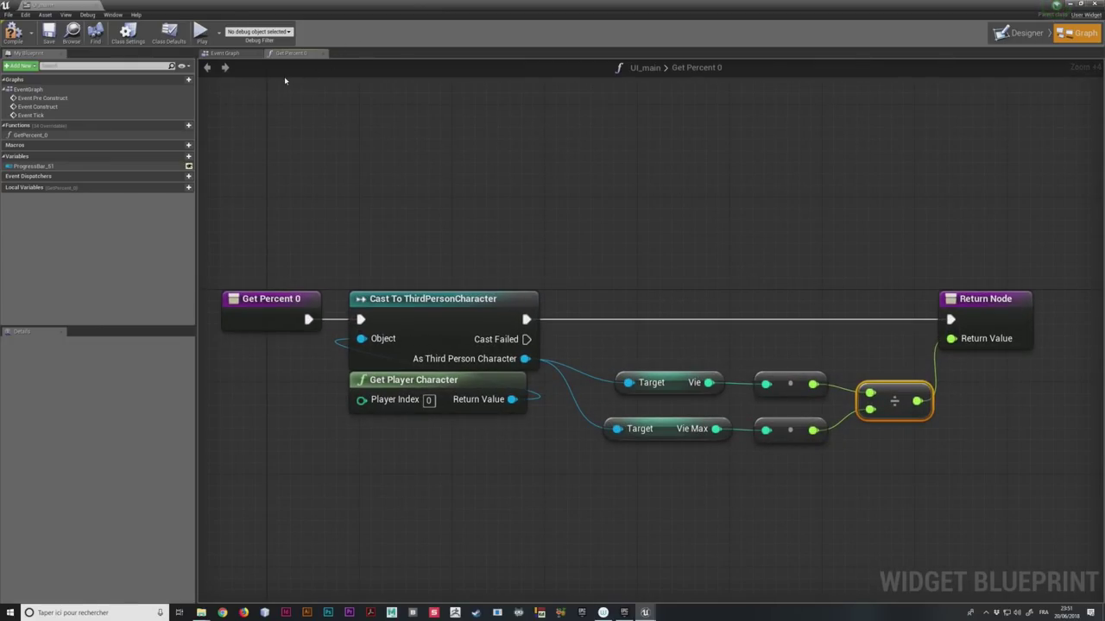
left_click(13, 33)
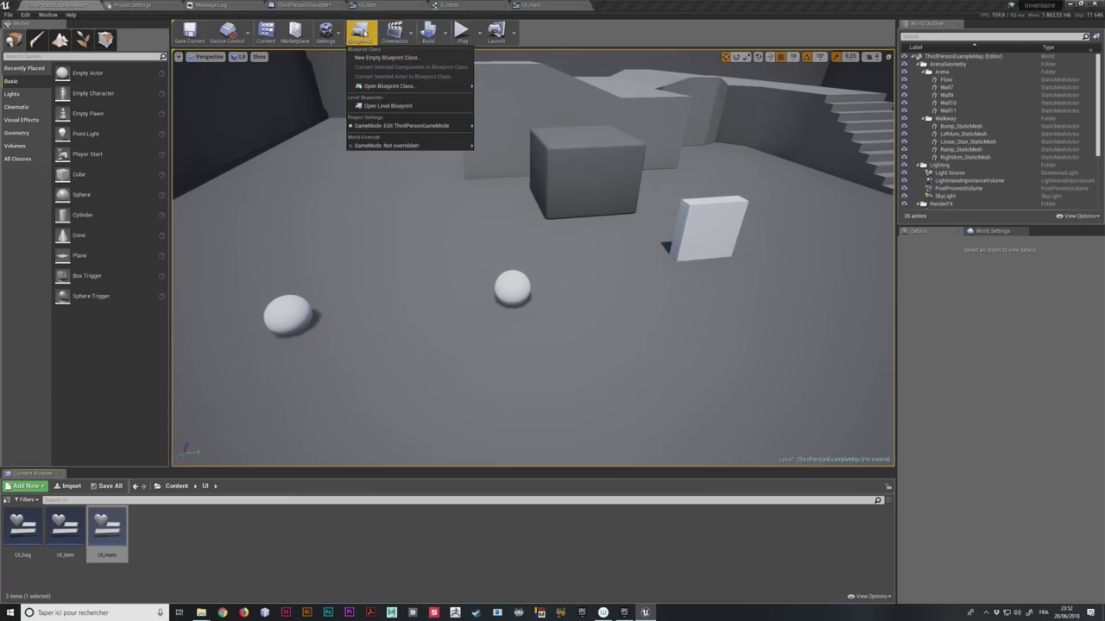
Step: Open the Level Blueprint and add an Event BeginPlay node
left_click(360, 32)
left_click(360, 32)
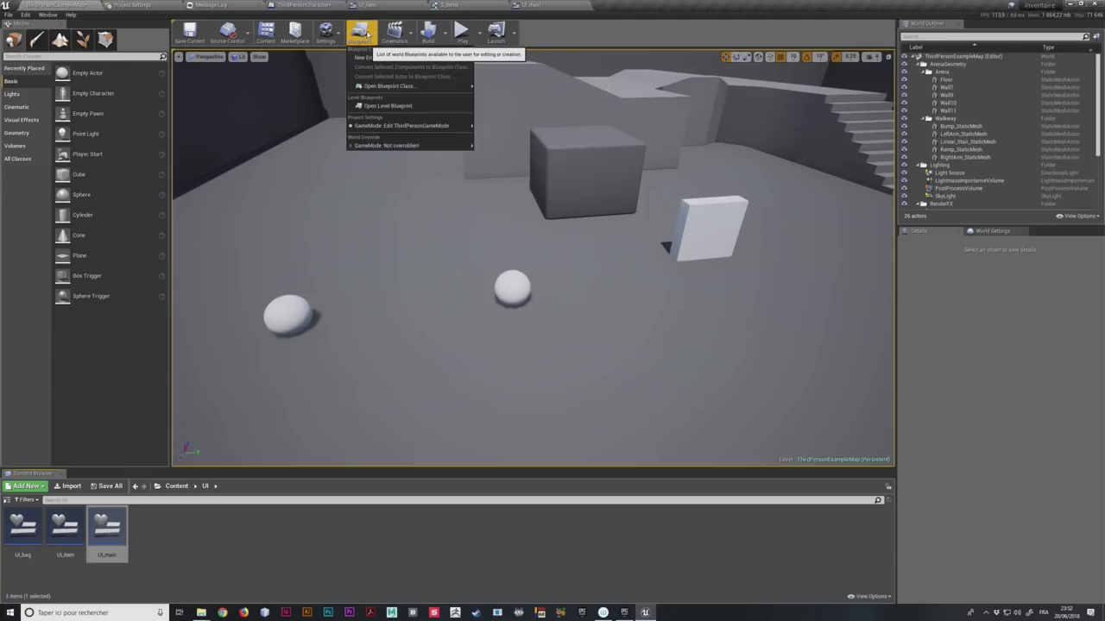
left_click(393, 107)
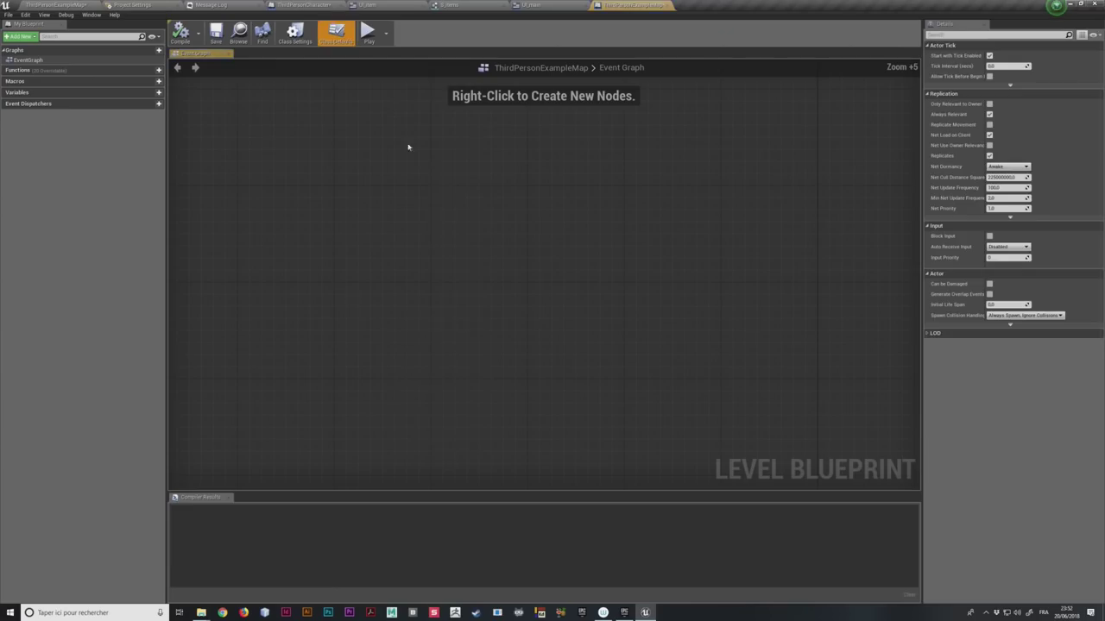
right_click(368, 249)
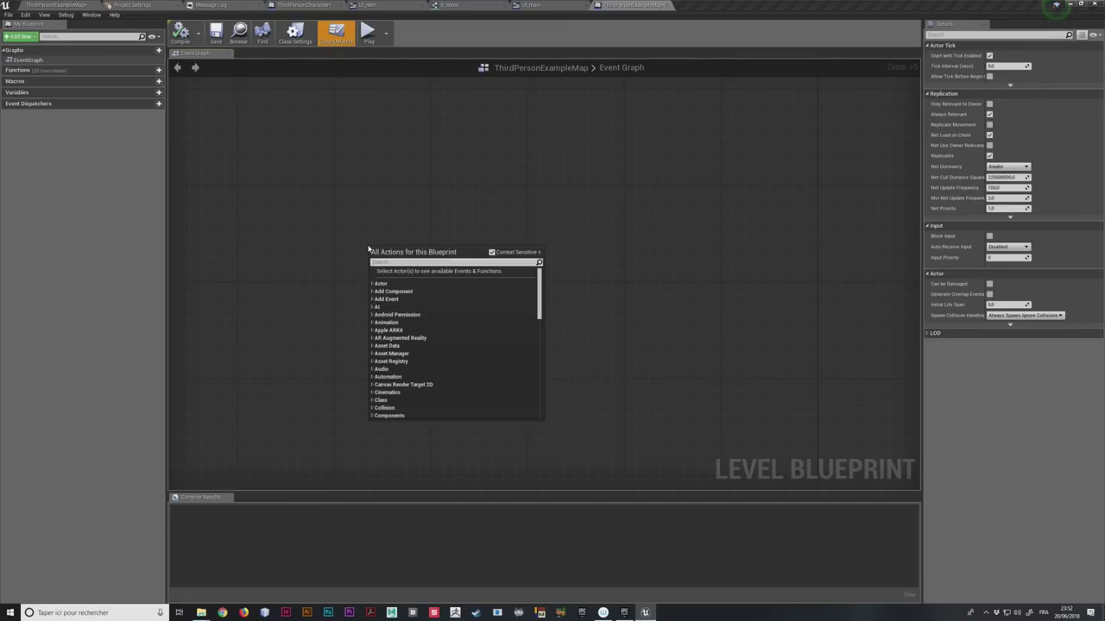
type("event begin")
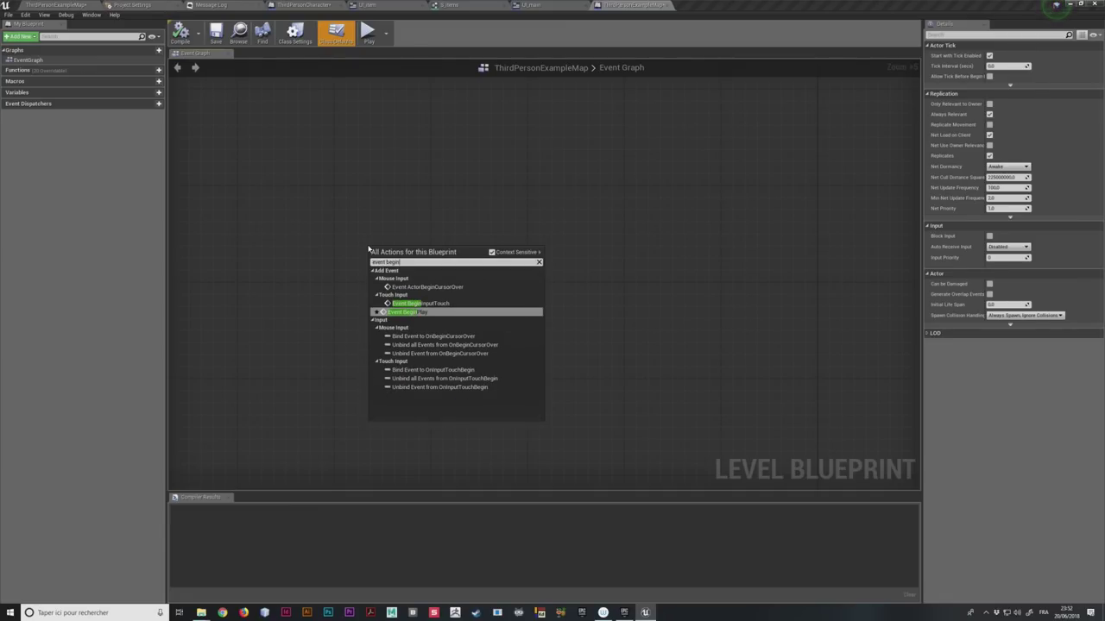
left_click(423, 312)
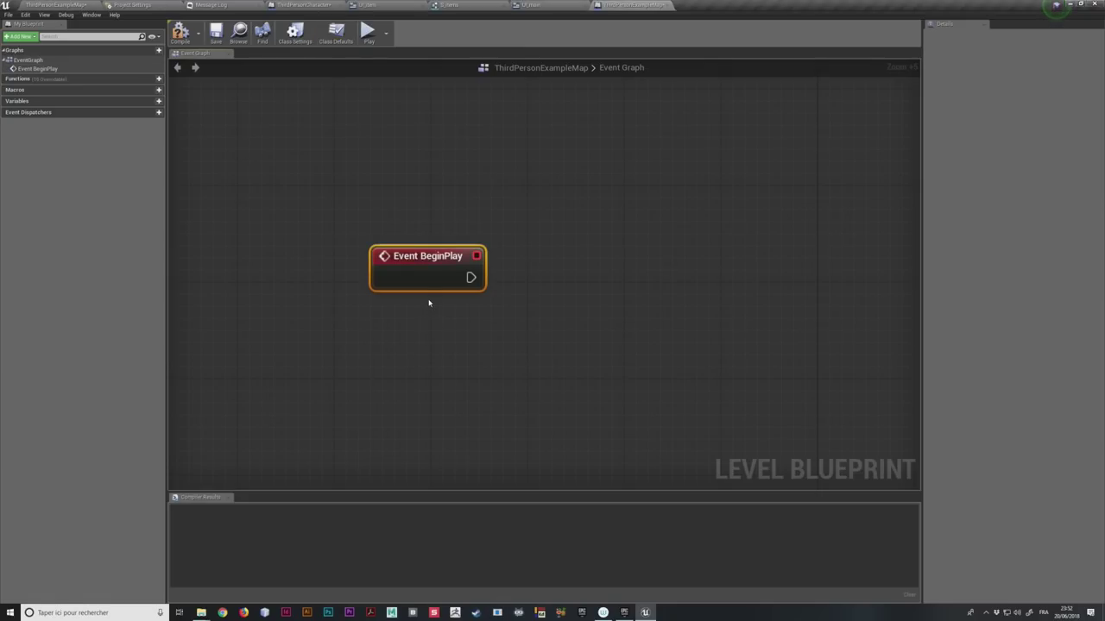
Step: Add a Create Widget node after BeginPlay with Class set to UI_main
right_click_drag(473, 275, 321, 275)
left_click_drag(320, 274, 406, 268)
type("create")
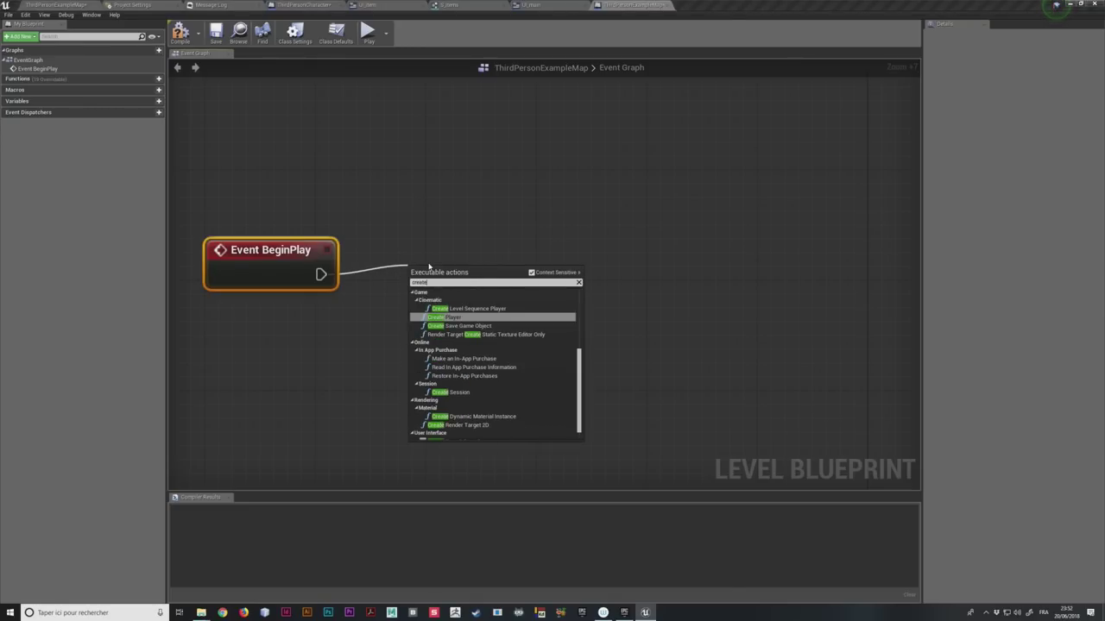
type(" widget")
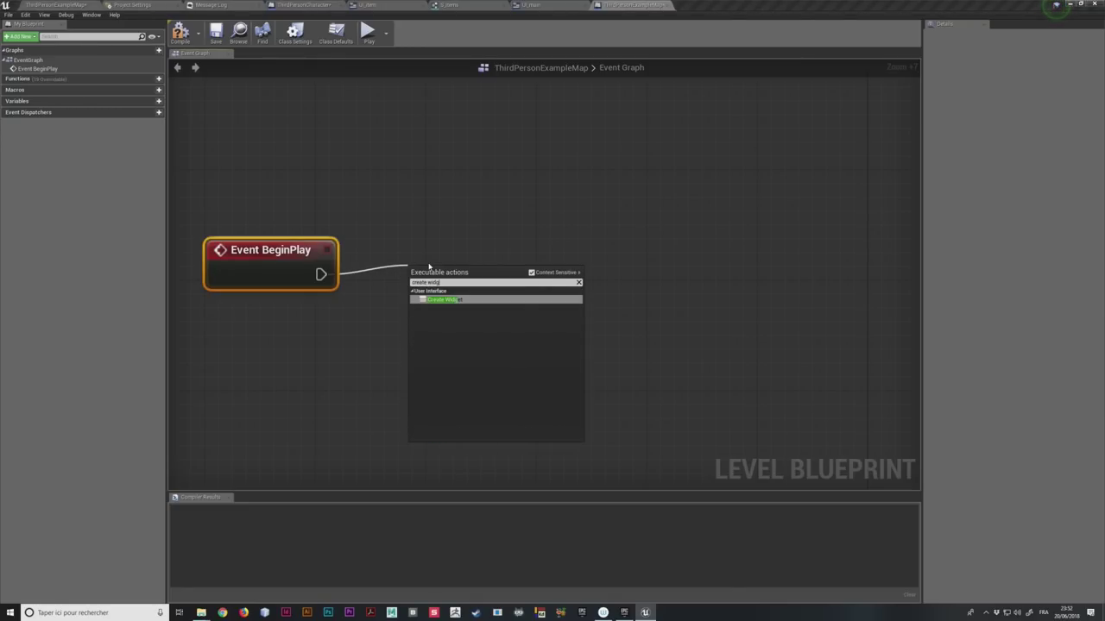
key("Return")
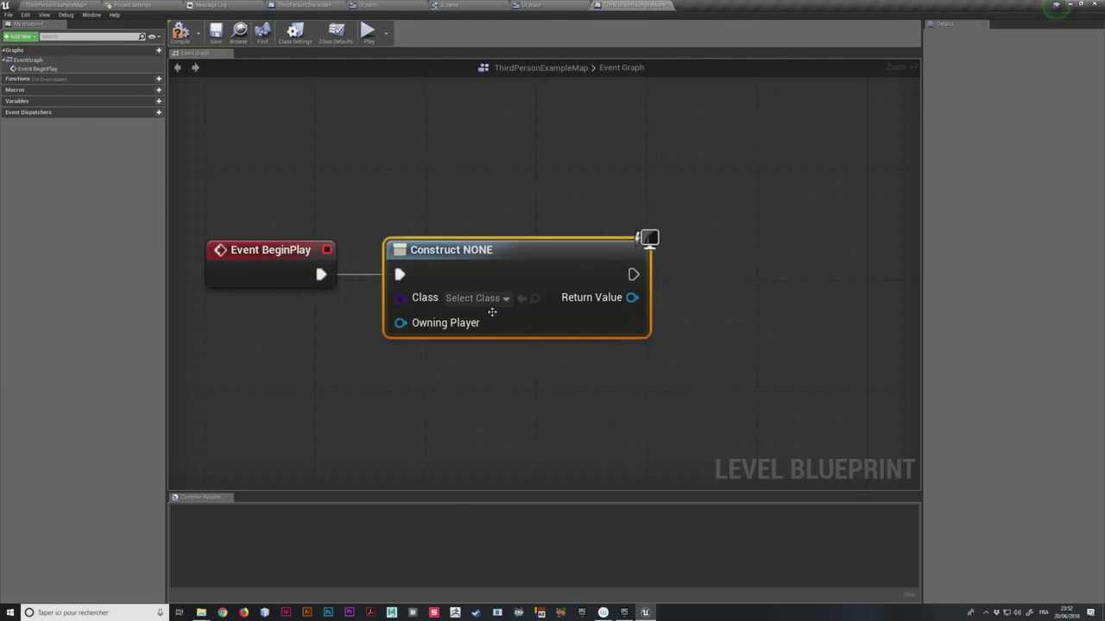
left_click(487, 298)
left_click(484, 349)
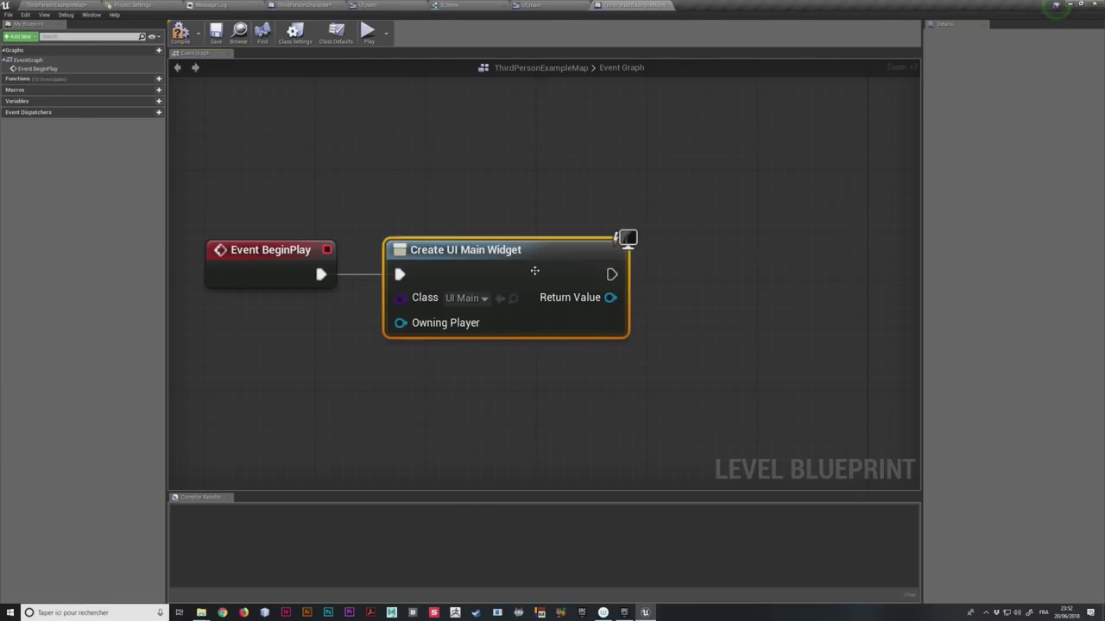
Step: Add the created widget to the viewport, then compile and save the level
left_click_drag(655, 297, 703, 282)
type("viewpo")
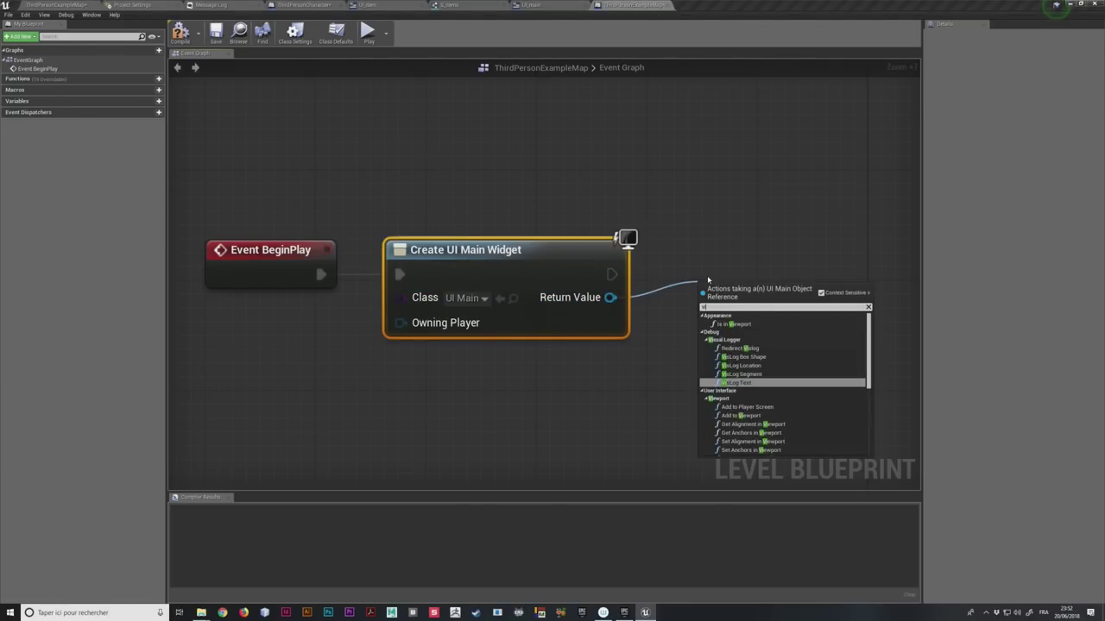
key("Return")
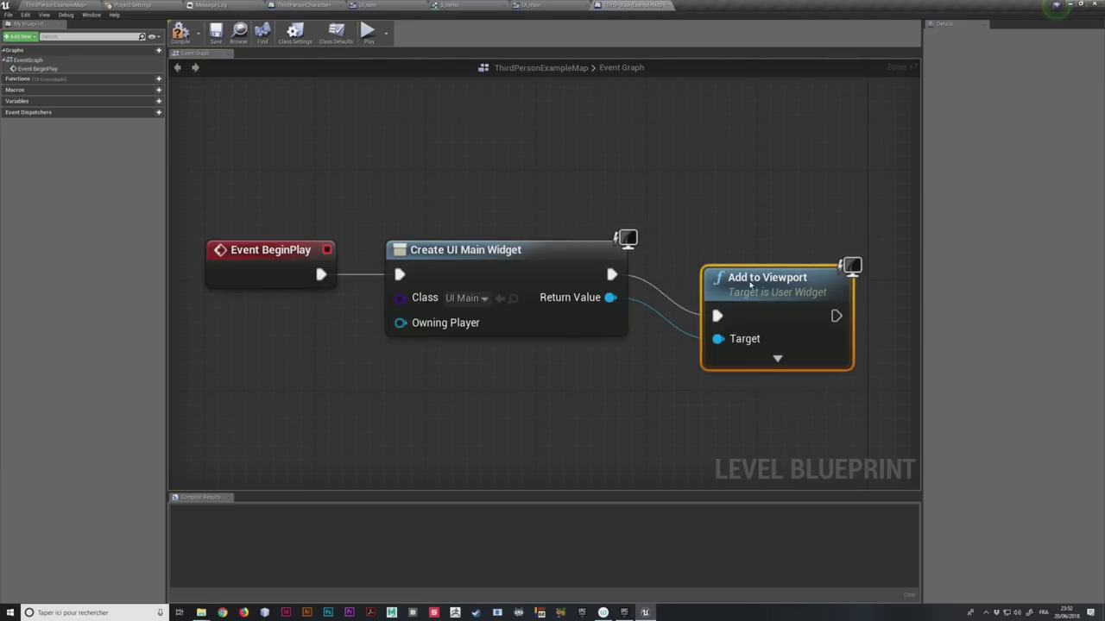
left_click_drag(734, 285, 704, 247)
left_click(180, 33)
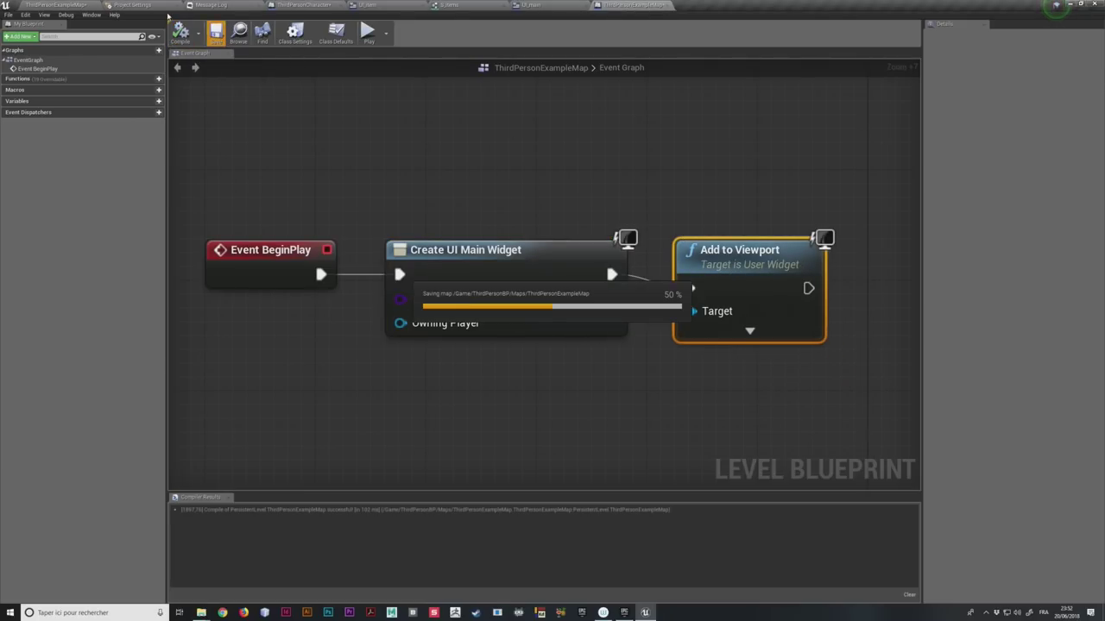
left_click(55, 5)
left_click(462, 34)
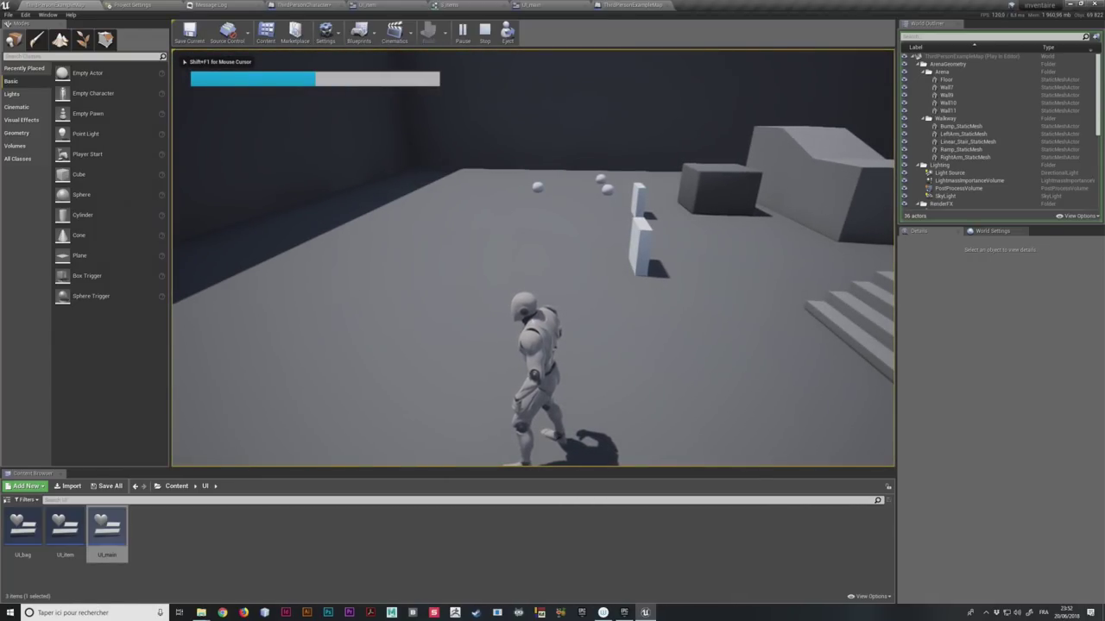
Step: Run the character forward in play to check the health bar, then stop the test
key("w")
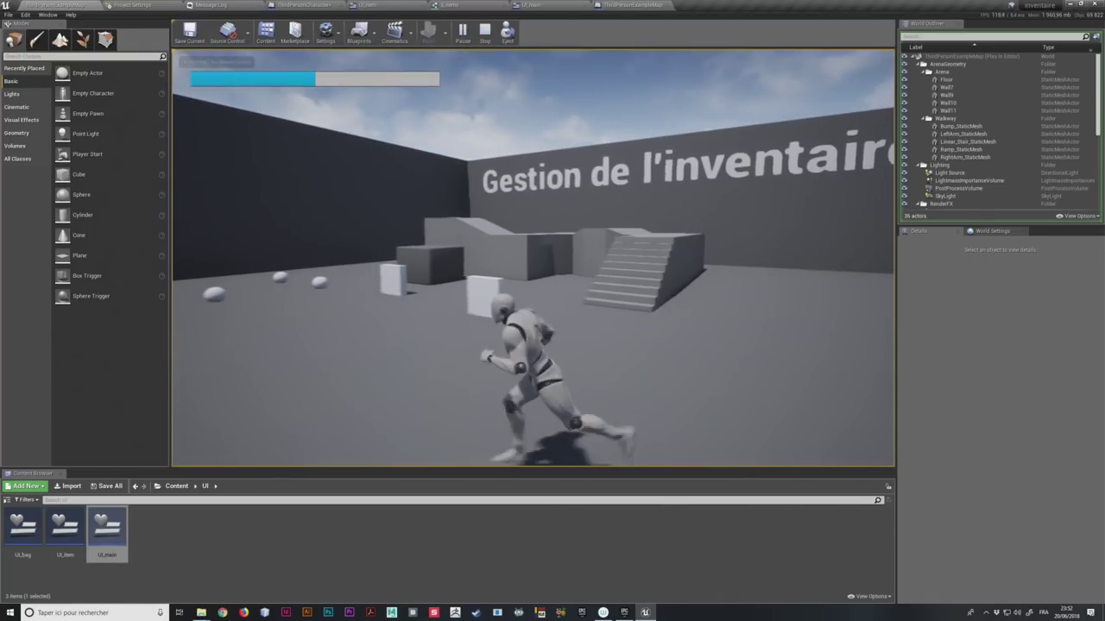
key("w")
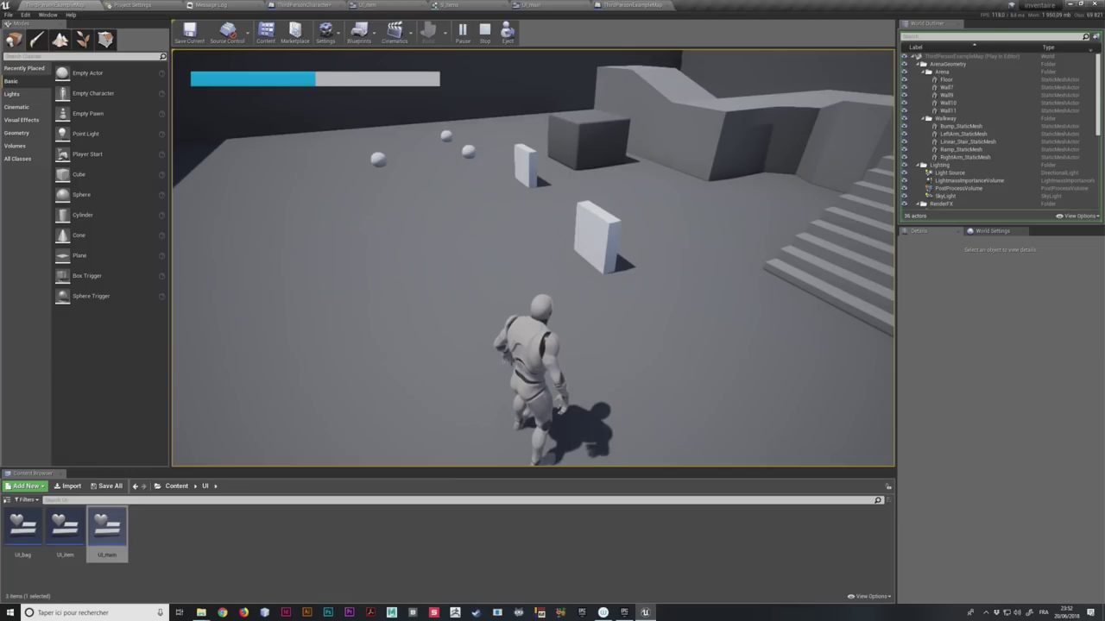
key("Escape")
left_click(385, 5)
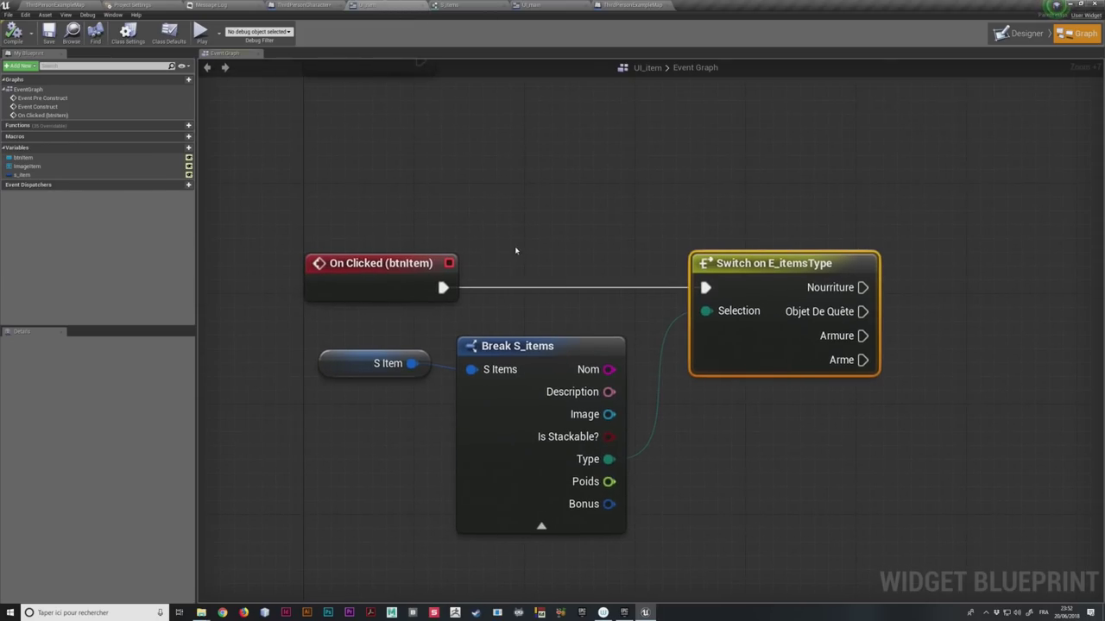
mouse_move(515, 251)
right_mouse_down()
mouse_move(461, 183)
mouse_move(492, 193)
right_mouse_up()
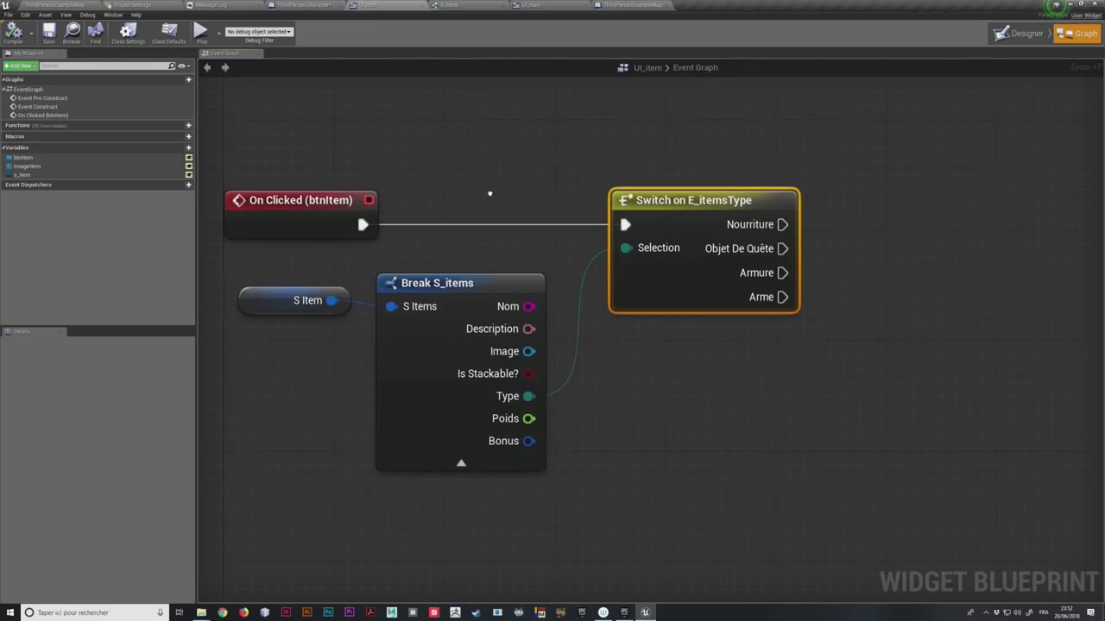
left_click_drag(241, 162, 356, 246)
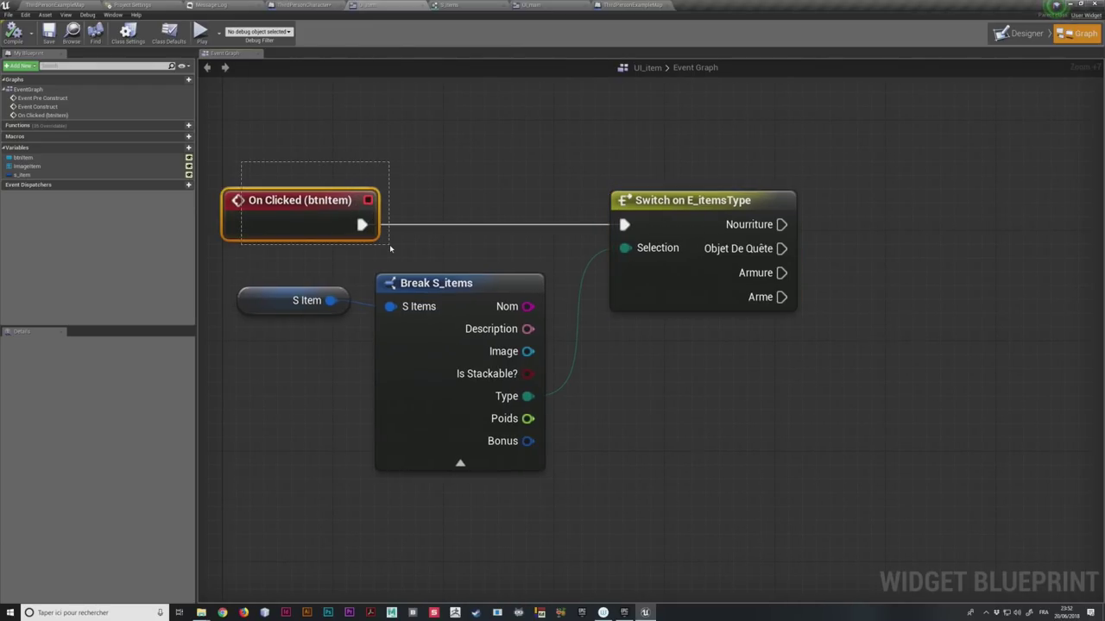
right_click_drag(814, 215, 705, 271)
mouse_move(672, 280)
left_mouse_down()
mouse_move(796, 168)
mouse_move(809, 190)
left_mouse_up()
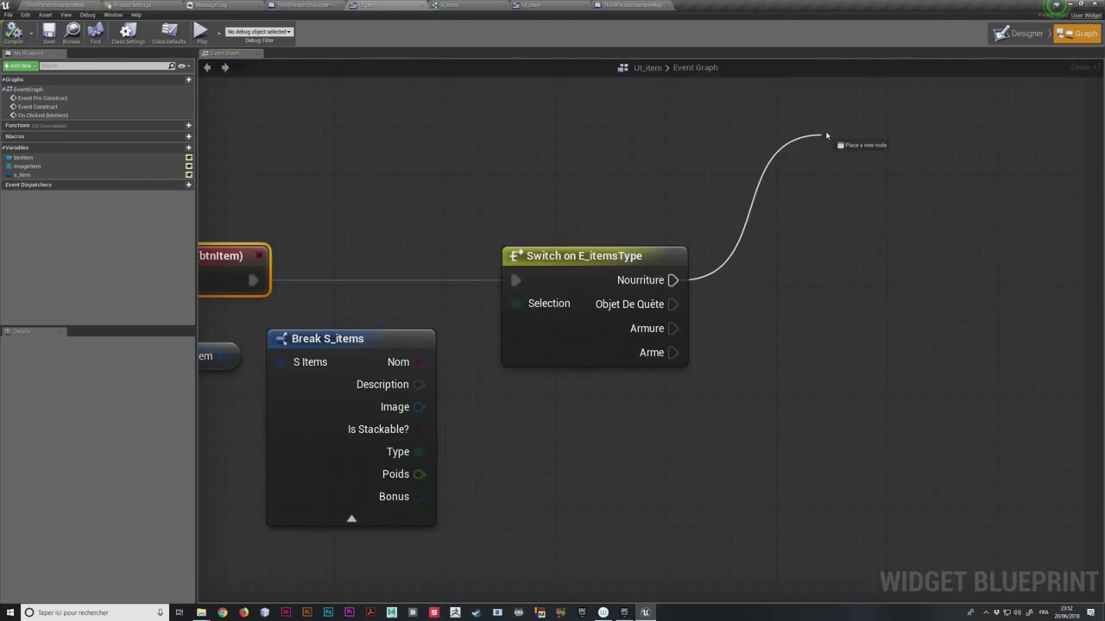
left_click_drag(809, 190, 810, 184)
left_click(686, 168)
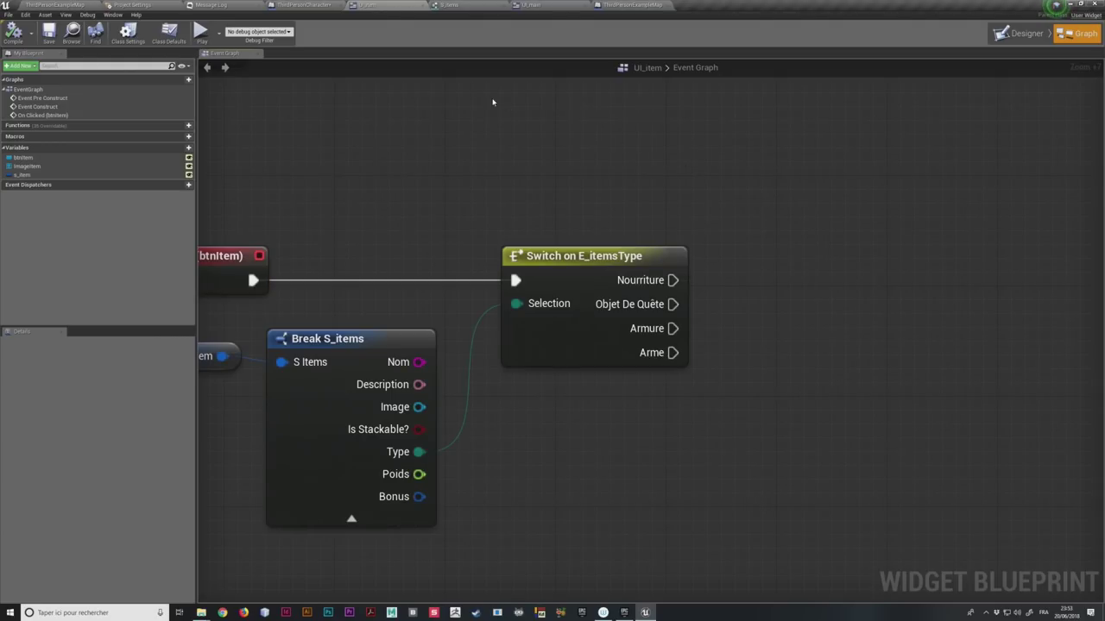
left_click(311, 6)
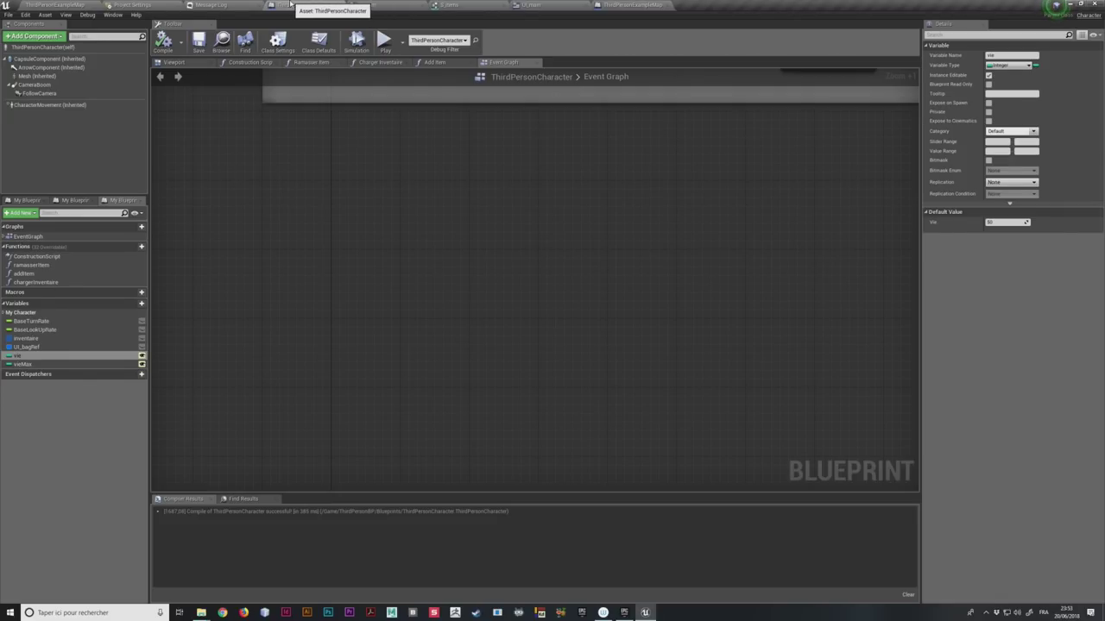
Step: Add a new function named gestionVie to the ThirdPersonCharacter blueprint
right_click_drag(404, 366, 359, 235)
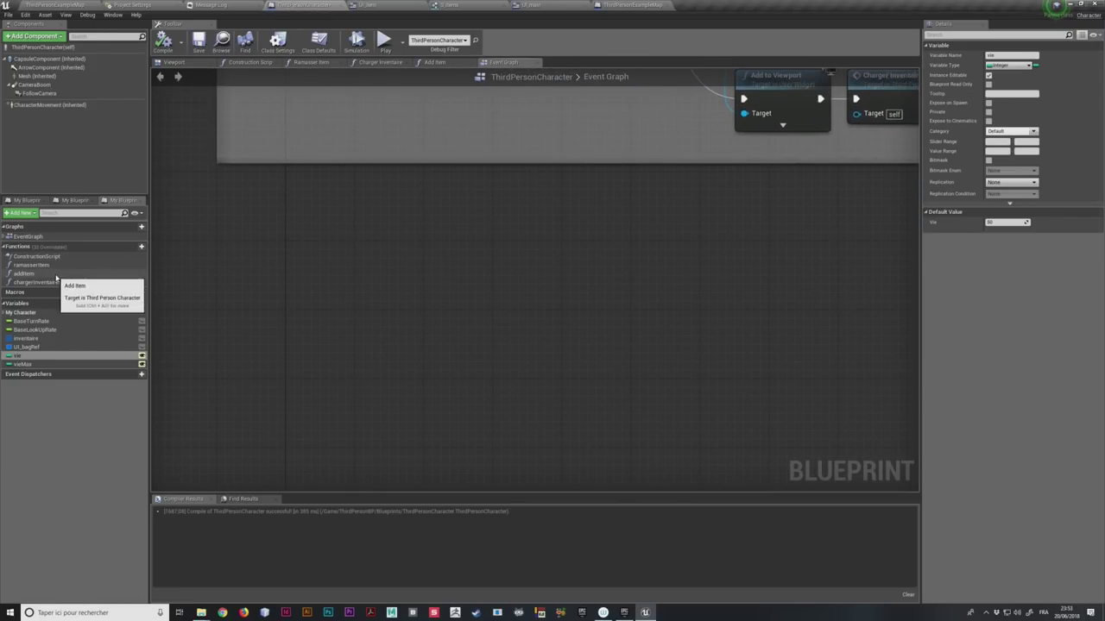
mouse_move(91, 245)
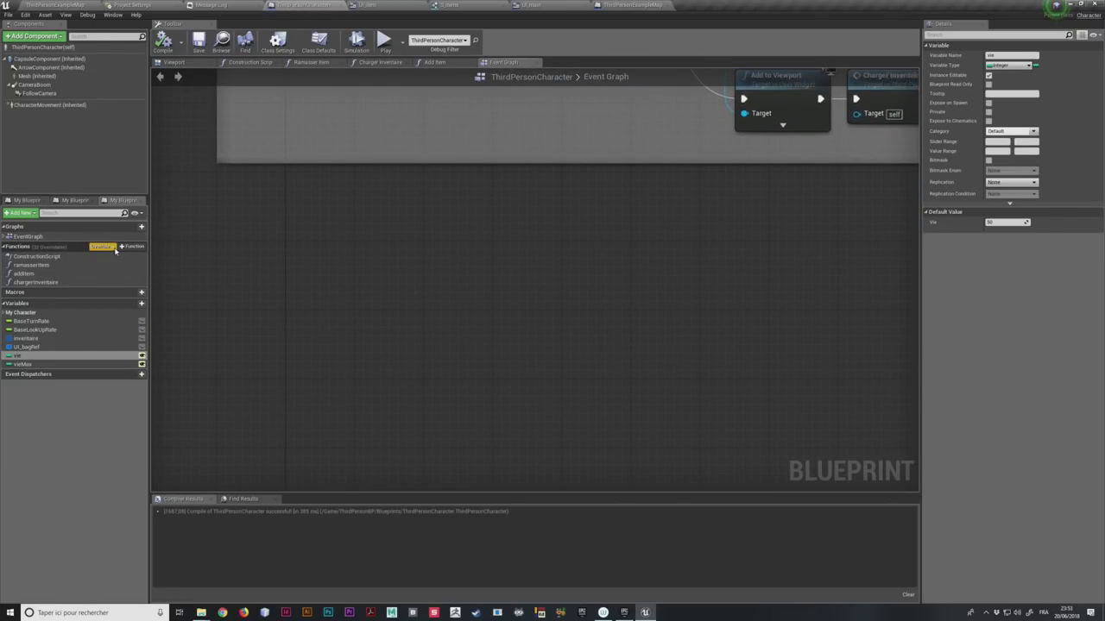
left_click(132, 246)
type("gestionVi")
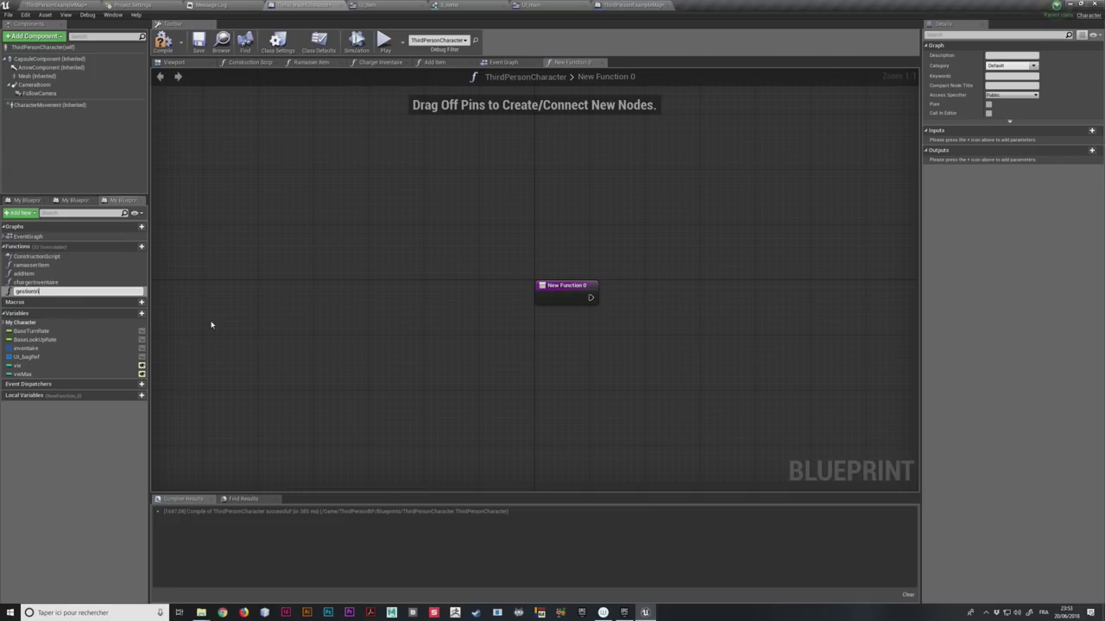
type("e")
key("Return")
scroll(599, 259, "up", 3)
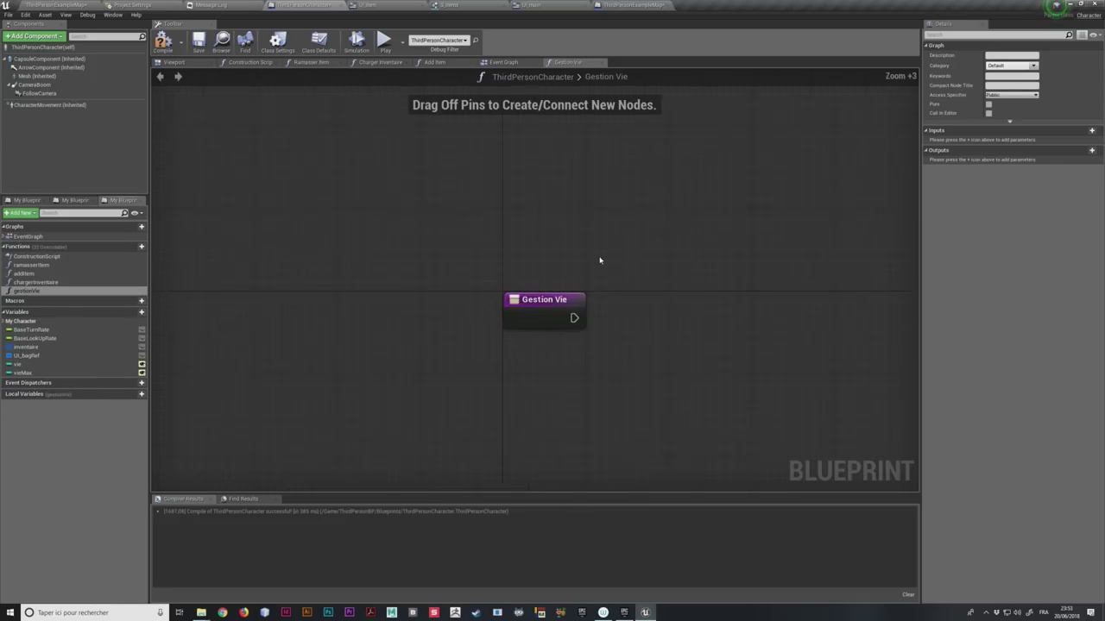
left_click_drag(470, 254, 364, 268)
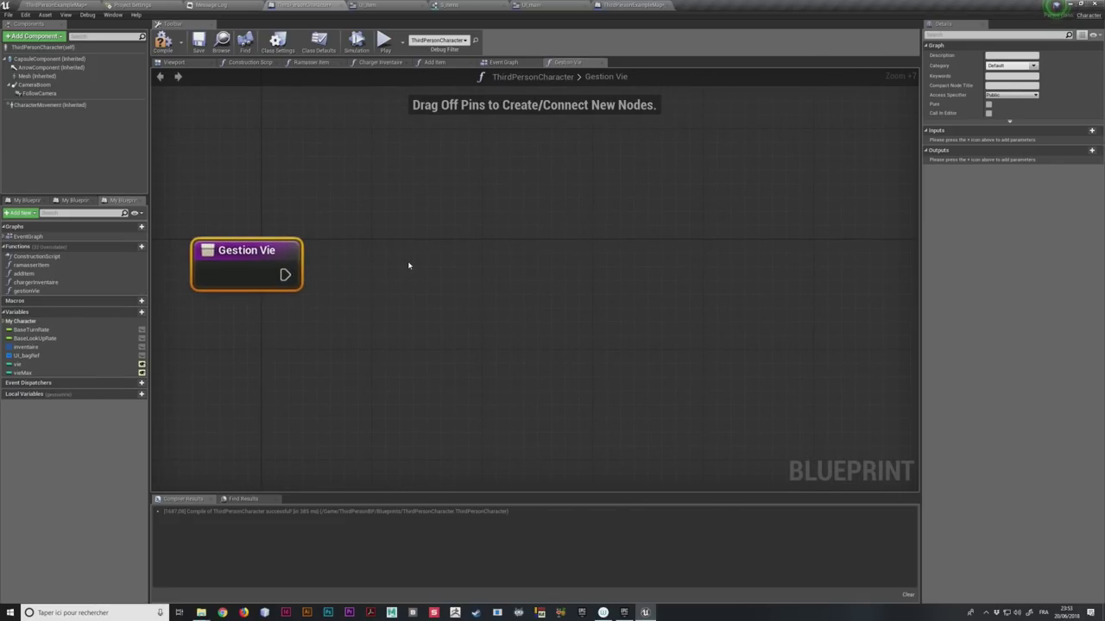
right_click_drag(356, 306, 398, 303)
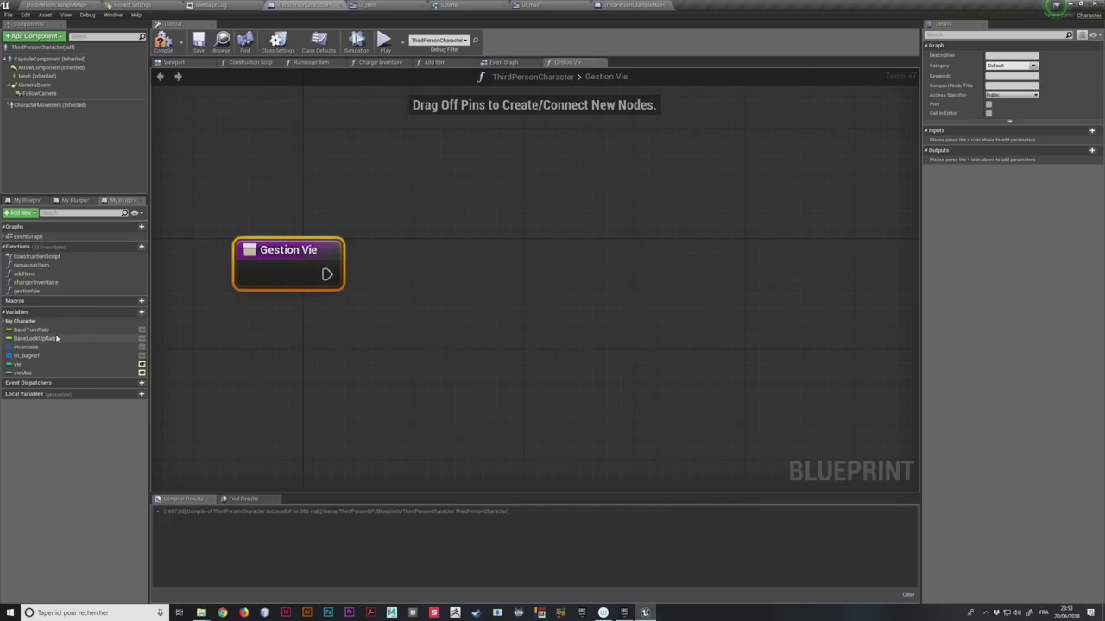
Step: Place a Get vie node in the Gestion Vie function graph
left_click(19, 364)
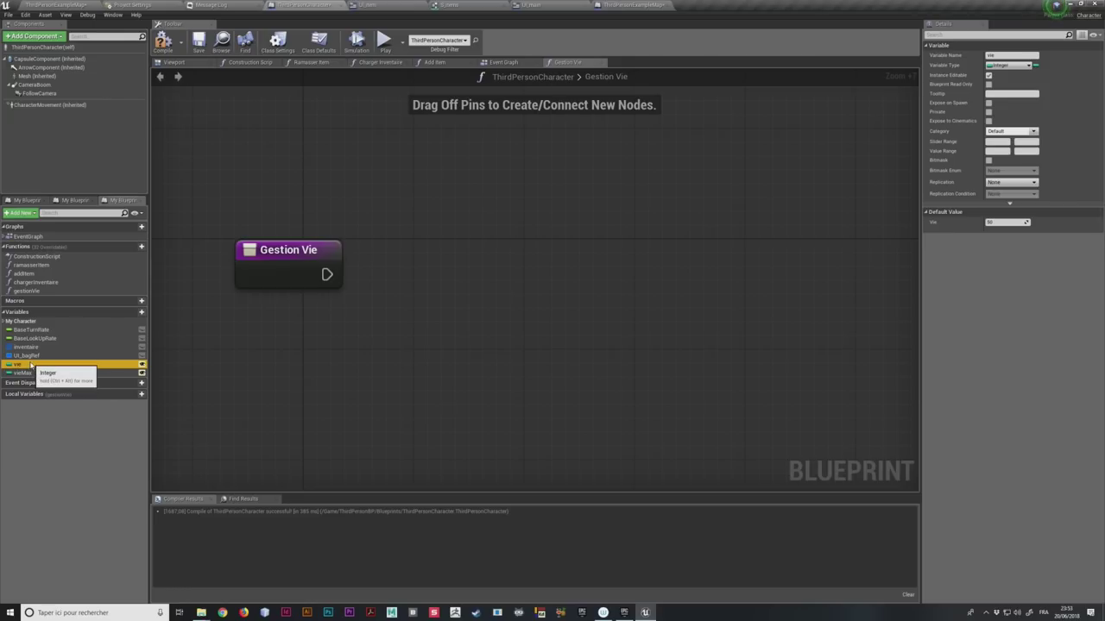
left_click_drag(19, 365, 341, 359)
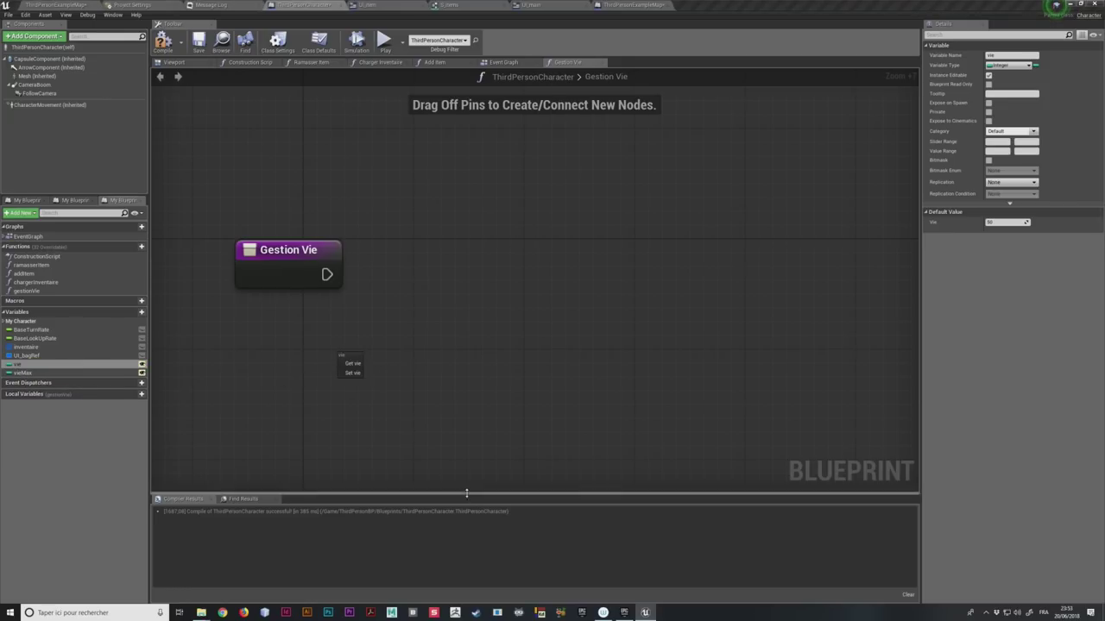
left_click(352, 362)
left_click_drag(371, 356, 386, 329)
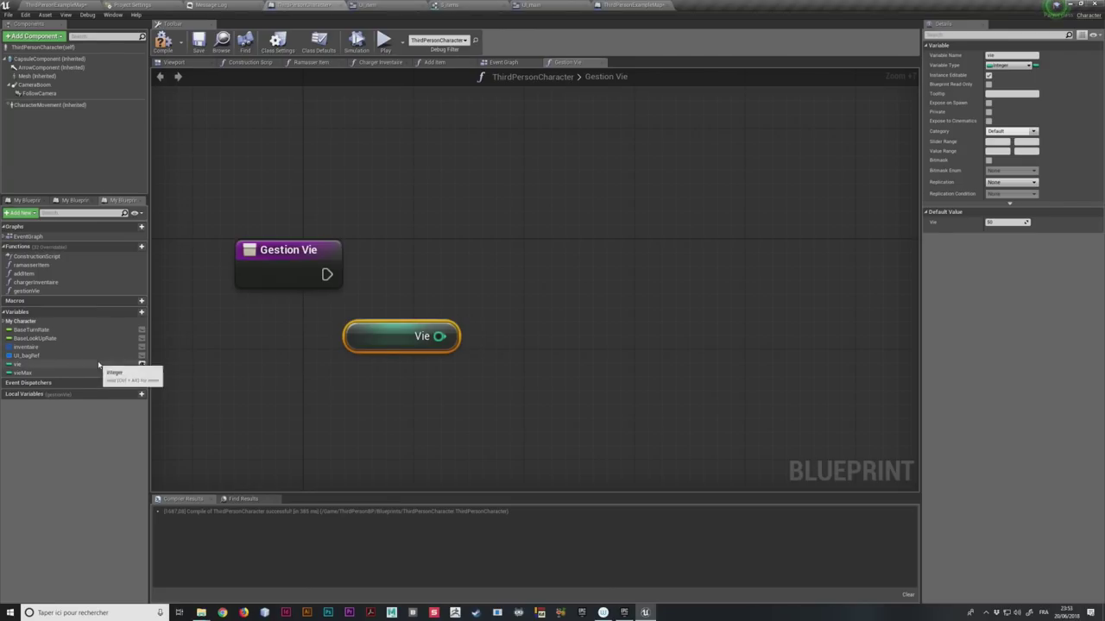
left_click_drag(276, 259, 264, 259)
left_click(377, 296)
left_click_drag(383, 343, 385, 330)
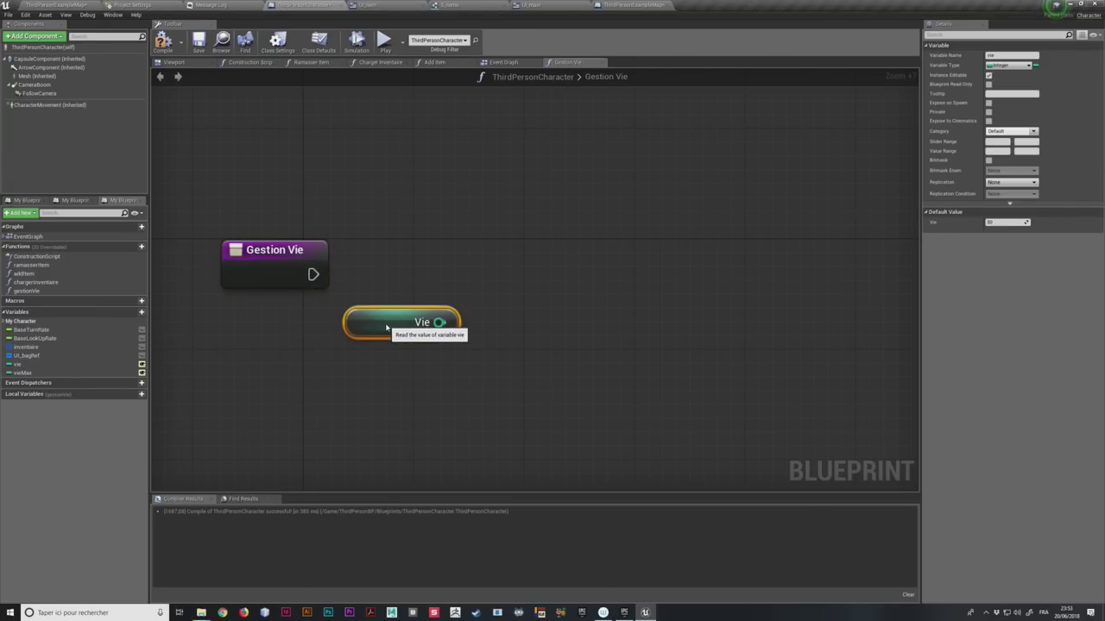
Step: Arrange the Gestion Vie and Vie nodes and add a new input parameter
left_click(382, 294)
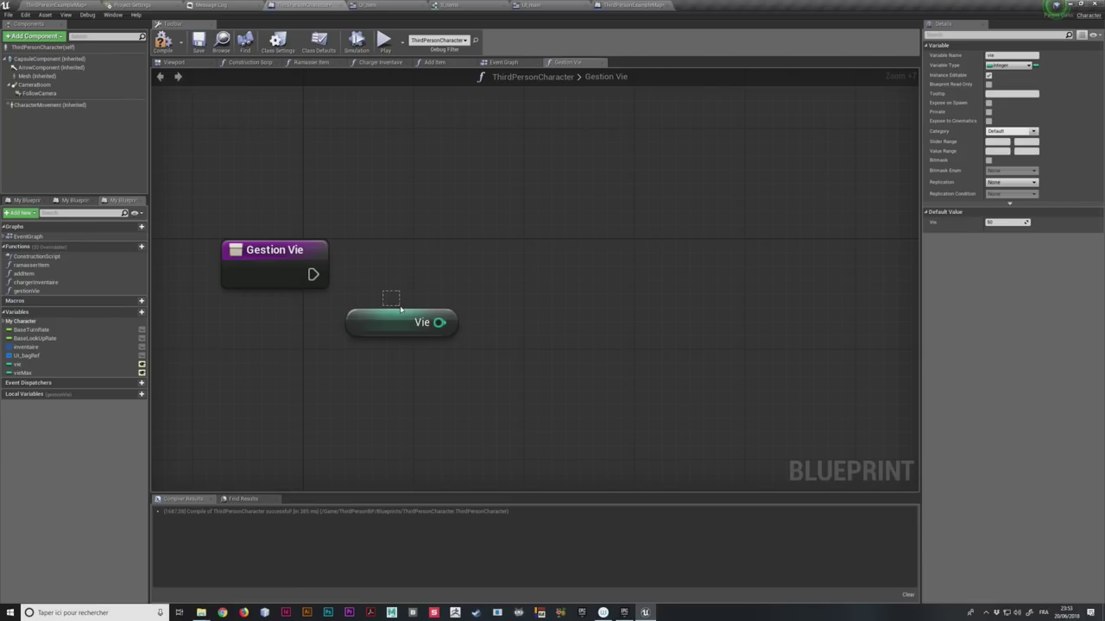
left_click(308, 257)
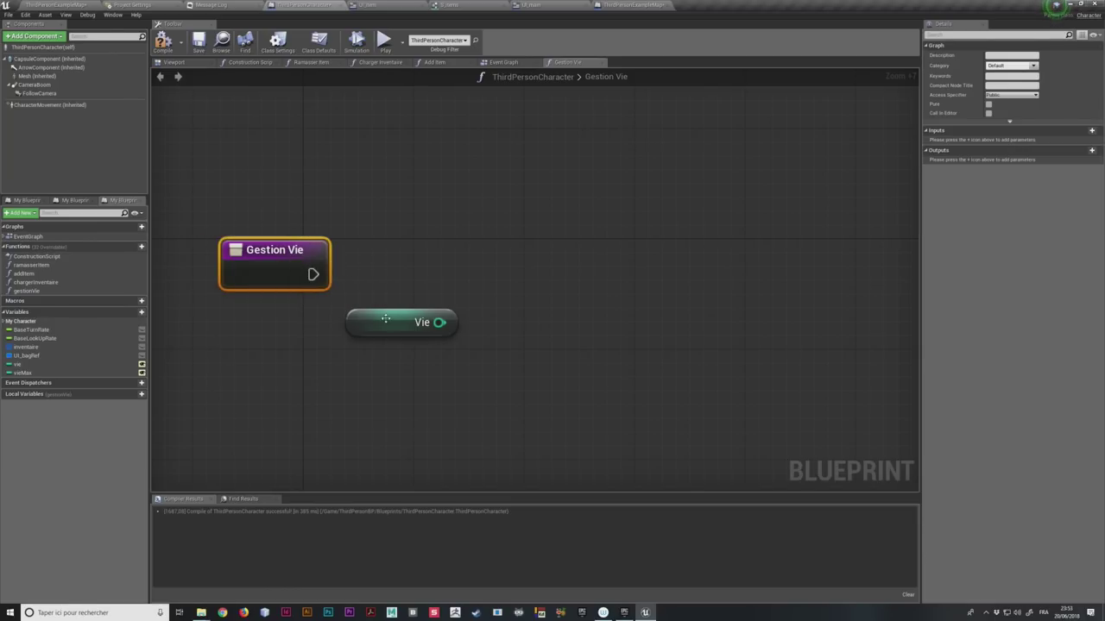
left_click_drag(399, 332, 385, 319)
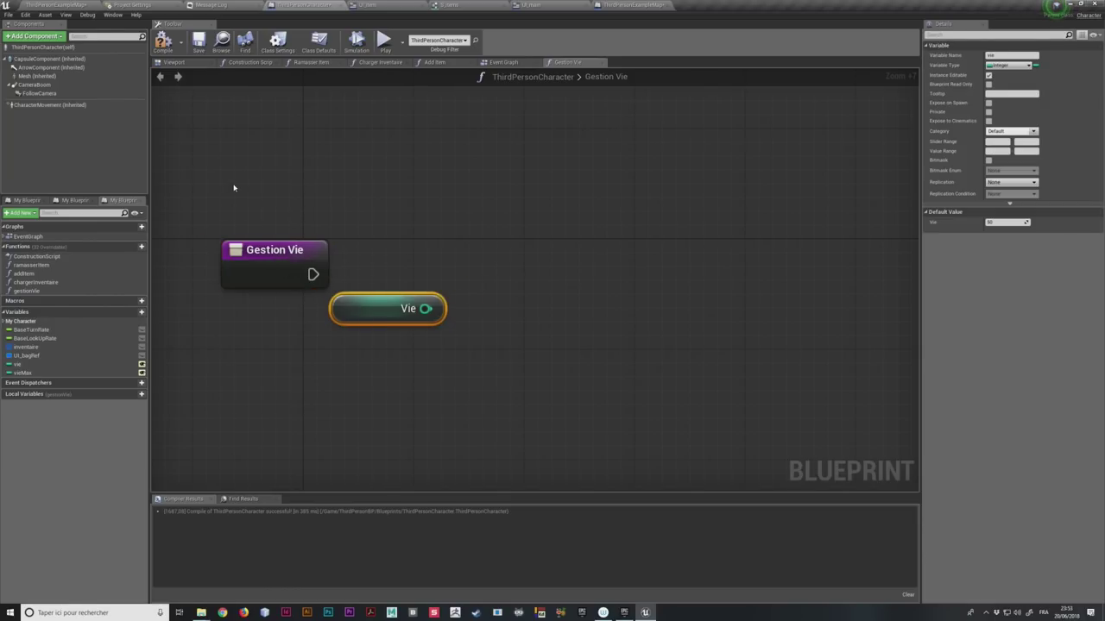
mouse_move(249, 185)
left_mouse_down()
mouse_move(278, 350)
mouse_move(280, 318)
left_mouse_up()
left_click_drag(279, 252, 265, 252)
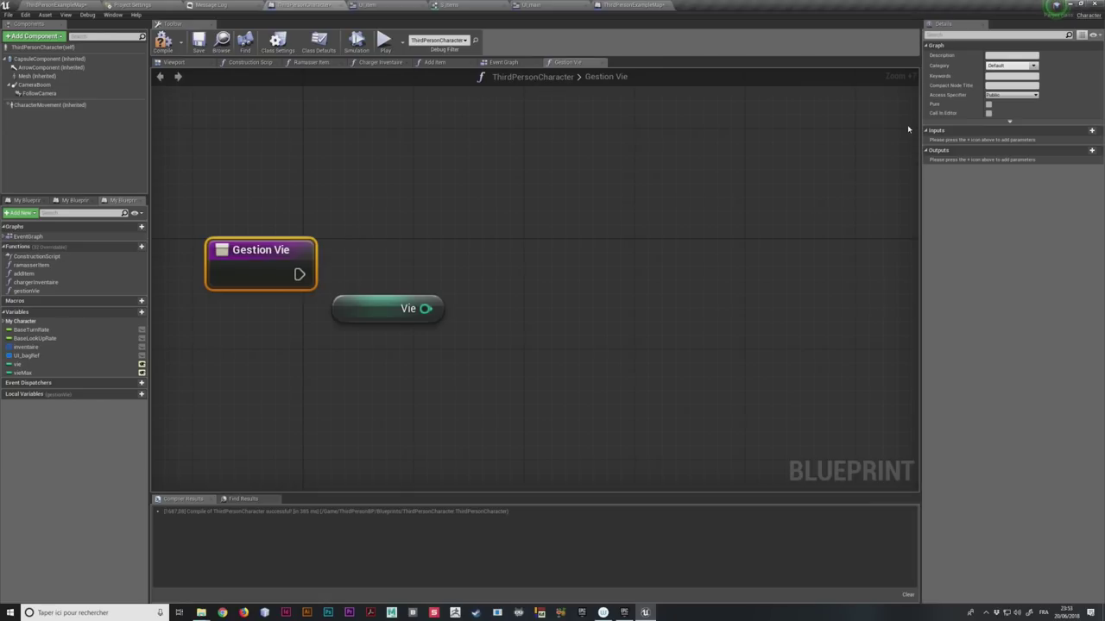
left_click_drag(277, 252, 281, 246)
left_click(255, 216)
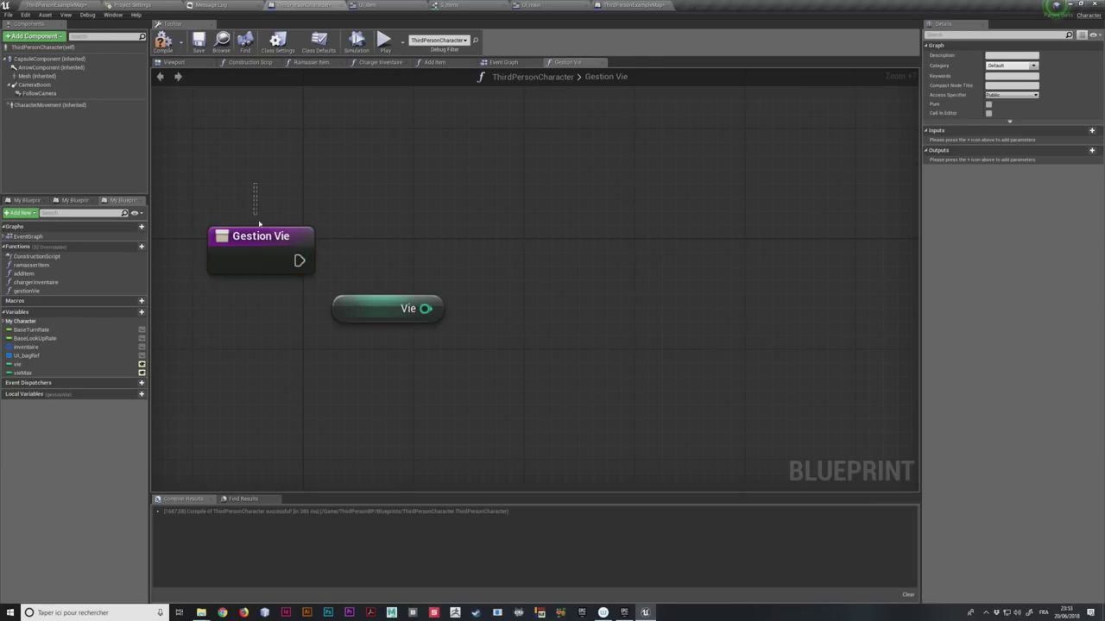
left_click(285, 259)
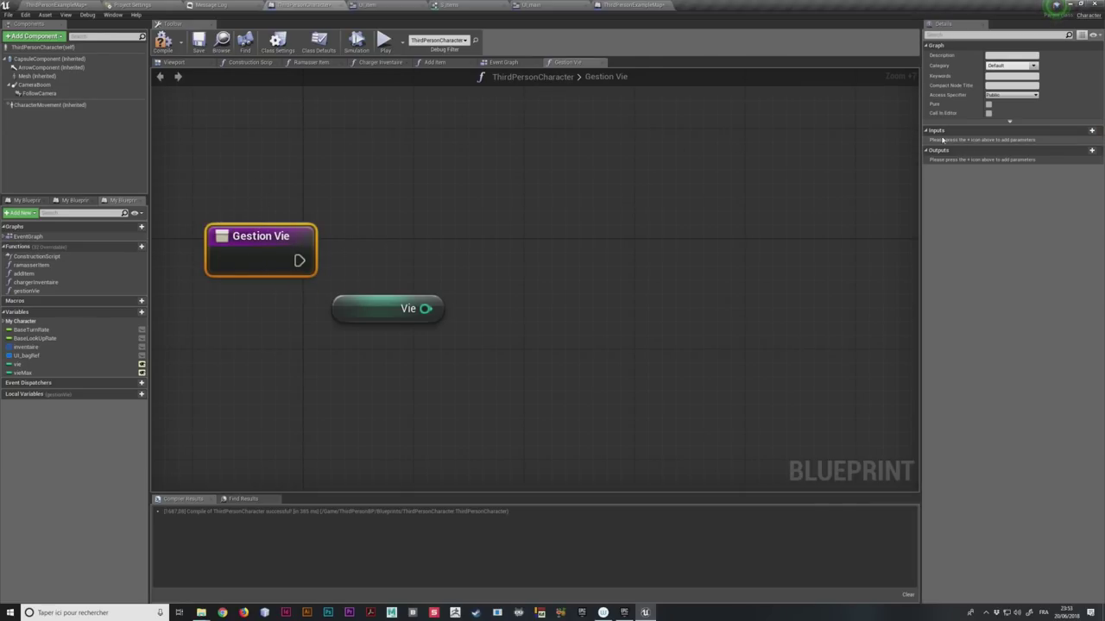
left_click(1091, 130)
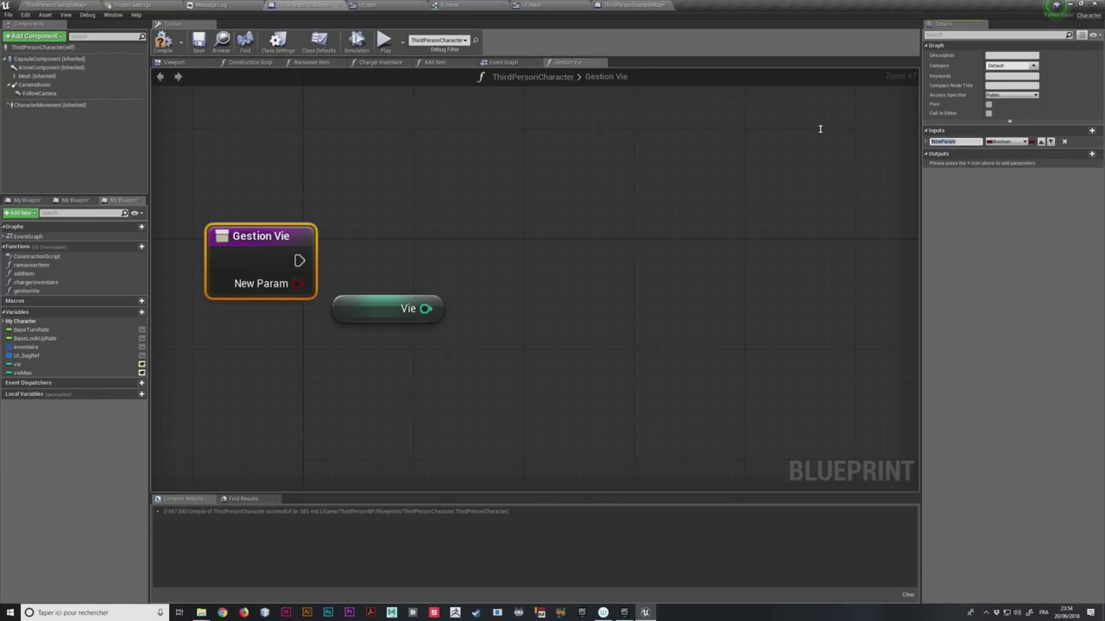
Step: Name the new input pointsVie and set its type to Integer
type("pointsVie")
key("Return")
left_click(1005, 142)
left_click(972, 180)
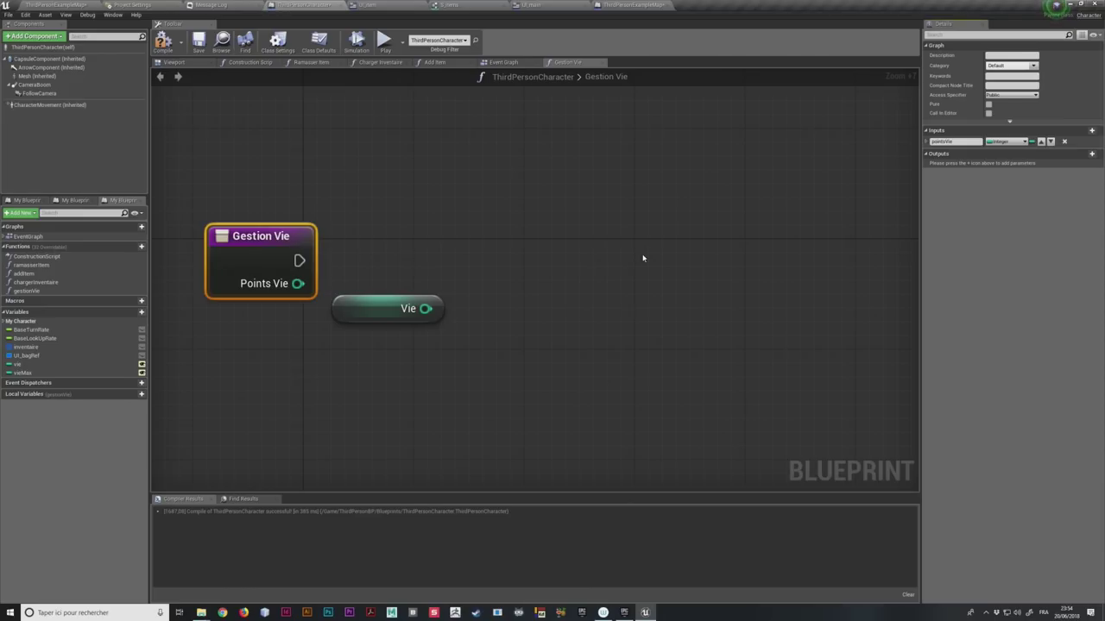
Step: Reposition the Gestion Vie and Vie nodes and drag a wire out of Vie
left_click_drag(294, 235, 293, 208)
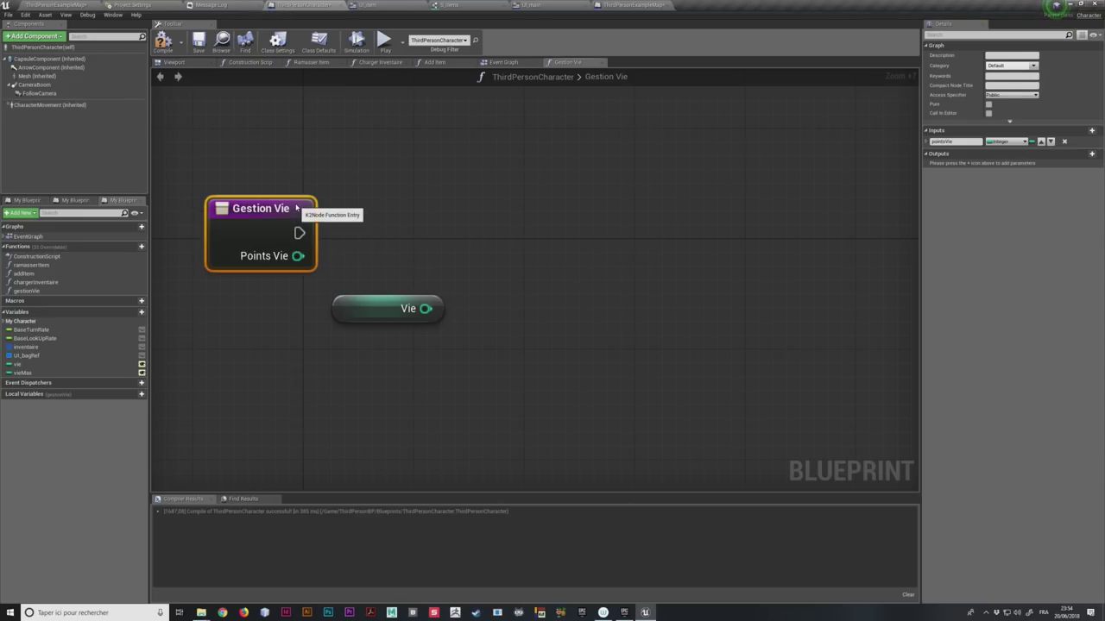
left_click_drag(375, 313, 321, 327)
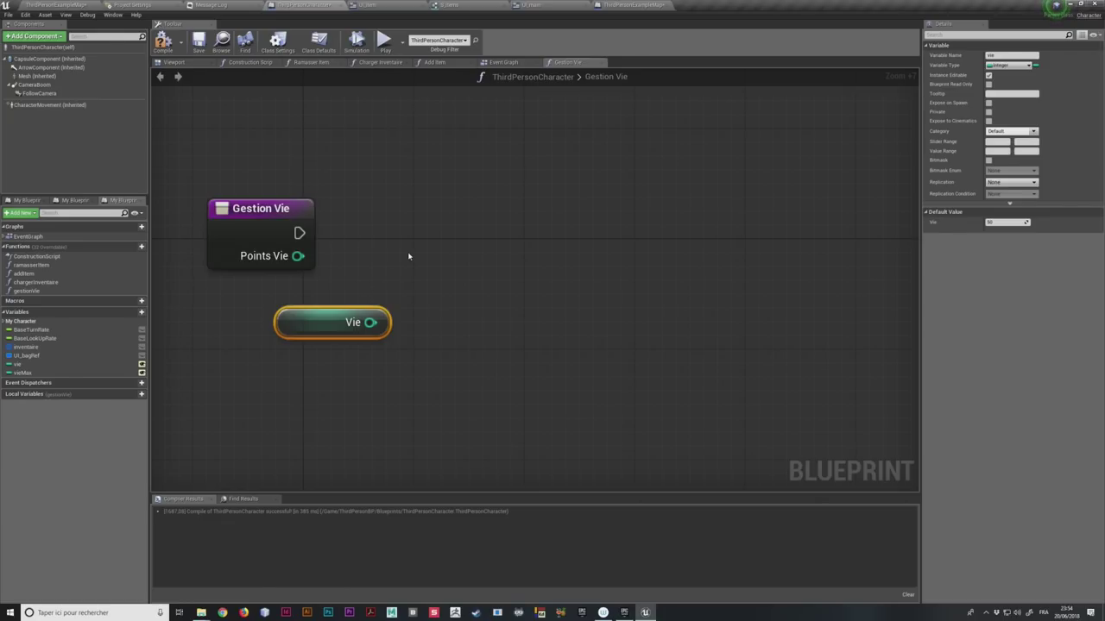
left_click_drag(290, 308, 277, 308)
left_click_drag(355, 322, 420, 326)
left_click(371, 341)
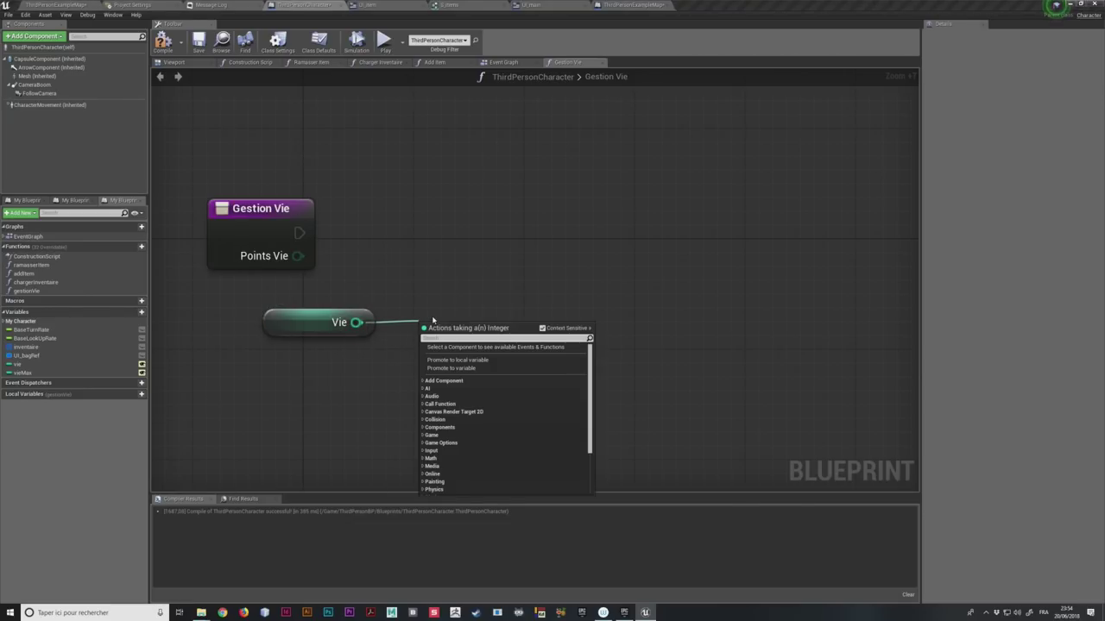
Step: Add an integer + node summing Vie and Points Vie
type("+")
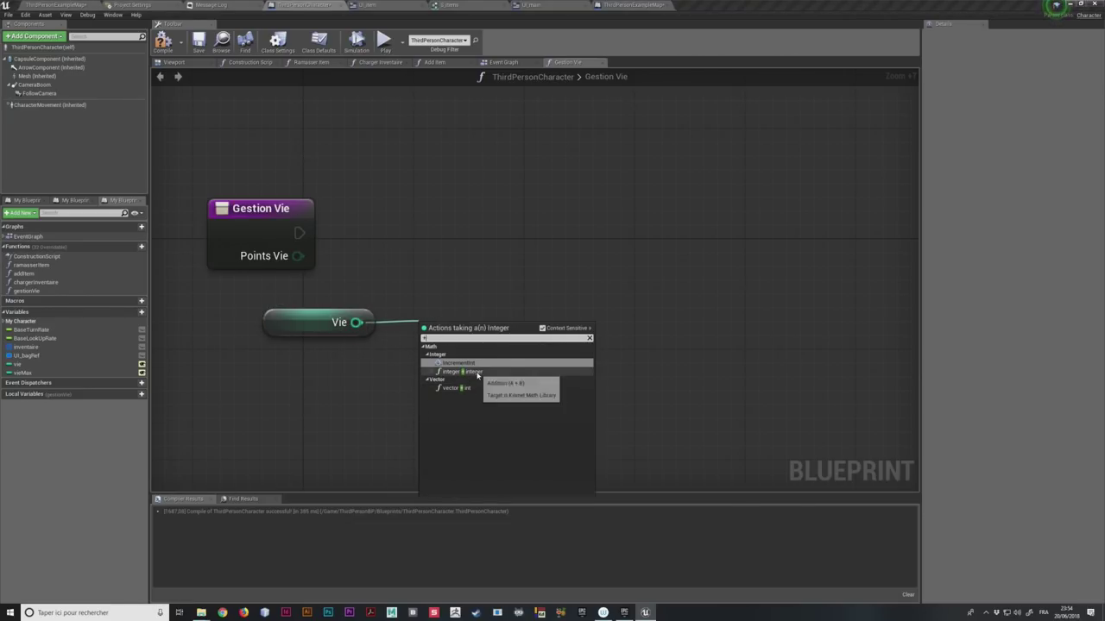
left_click(475, 371)
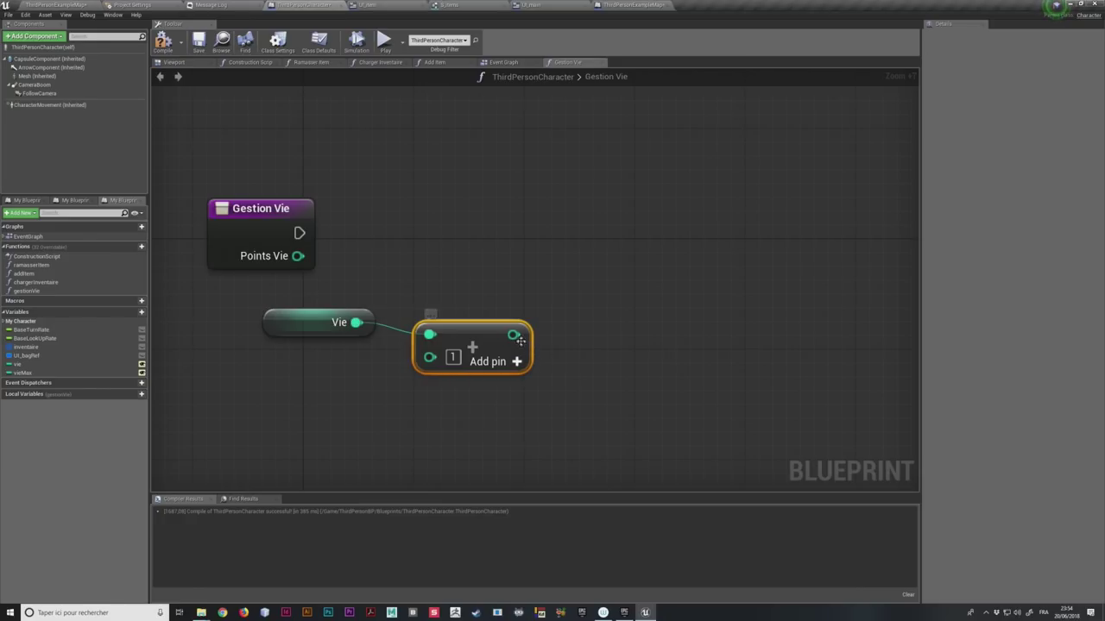
left_click_drag(436, 327, 464, 299)
left_click_drag(296, 256, 457, 329)
left_click(316, 319)
left_click(488, 315, "shift")
left_click_drag(488, 315, 405, 287)
left_click(378, 229)
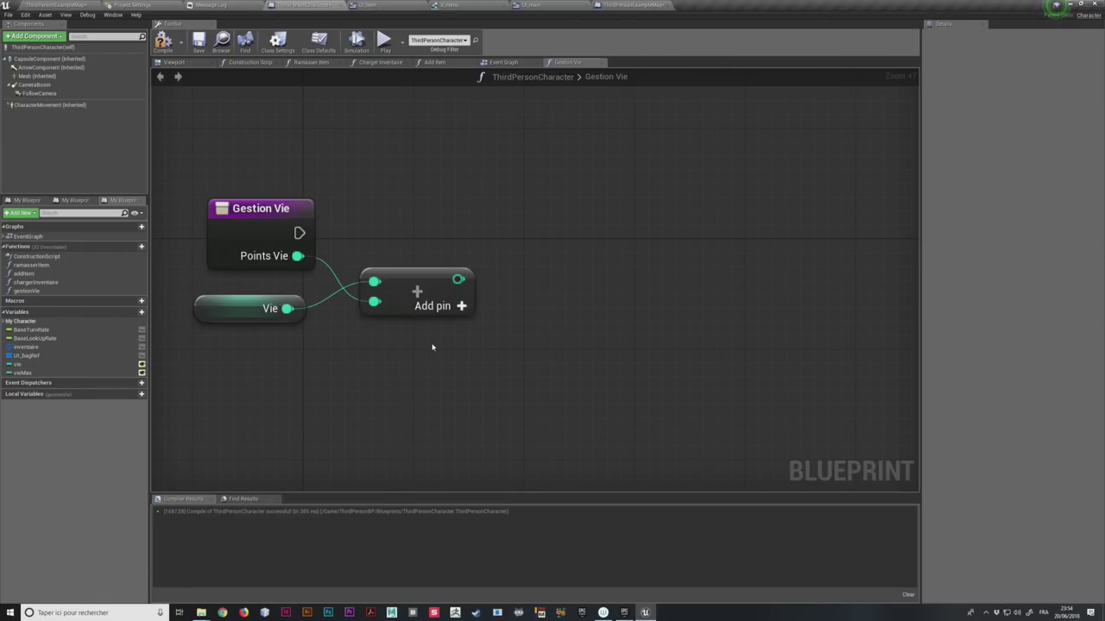
Step: Add a SET vie node driven by Gestion Vie's execution and the Add result
left_click(18, 365)
left_click_drag(19, 370, 593, 175)
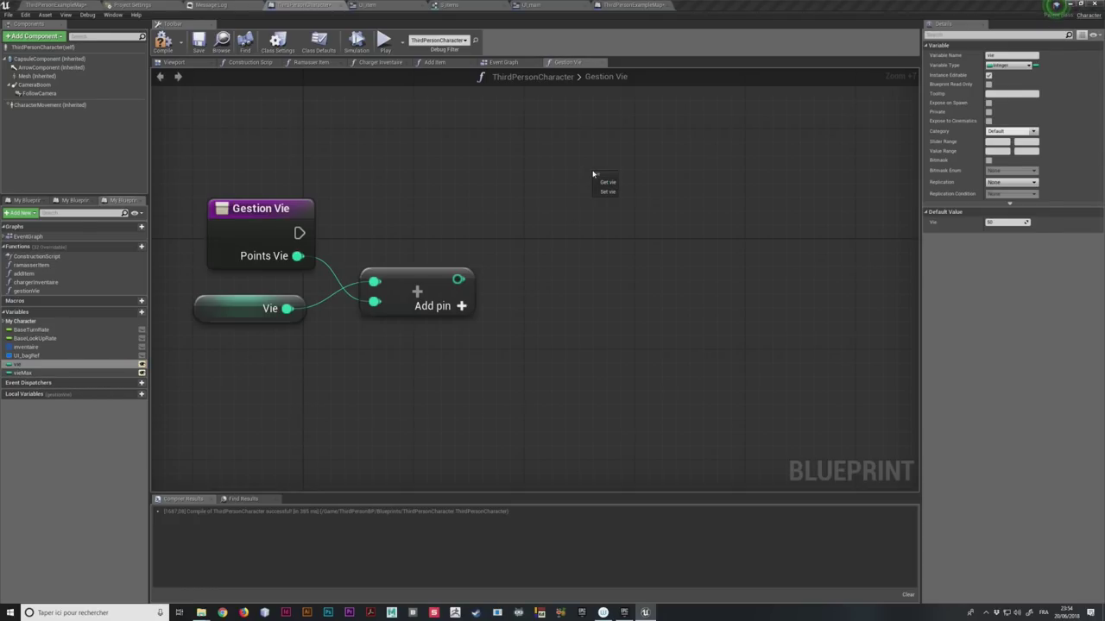
left_click(604, 192)
left_click_drag(658, 181, 583, 210)
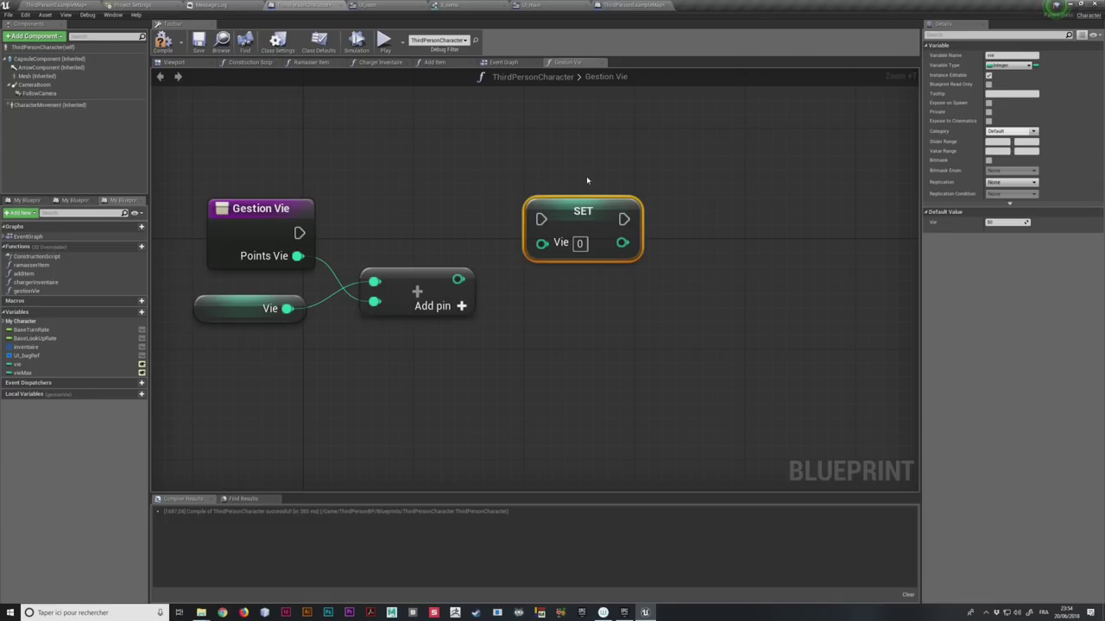
left_click(466, 294)
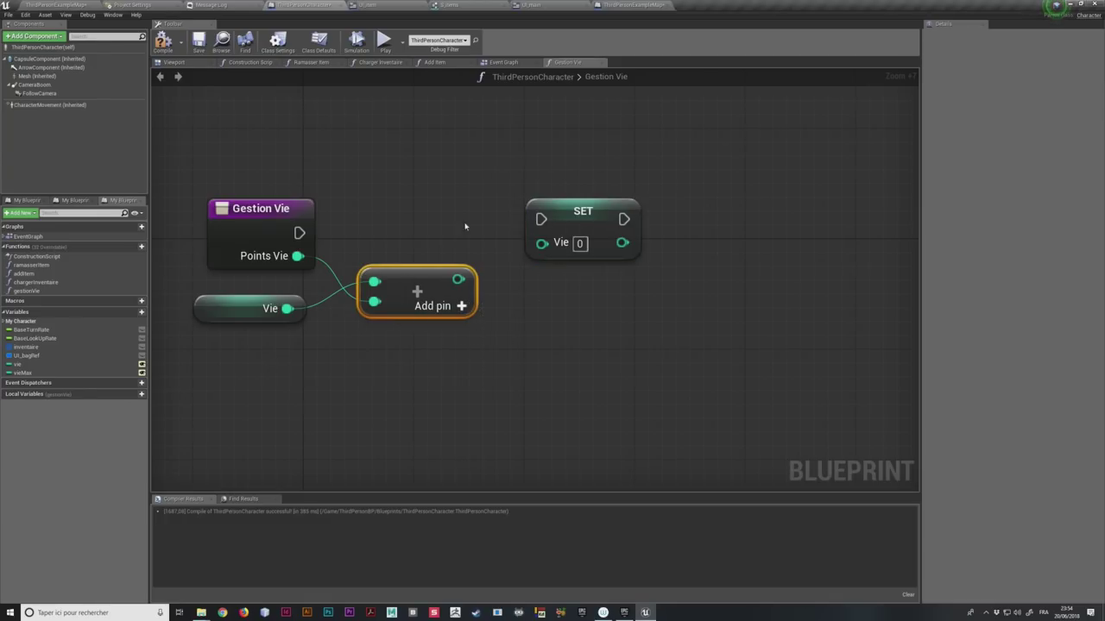
left_click_drag(596, 207, 582, 221)
left_click_drag(300, 233, 526, 233)
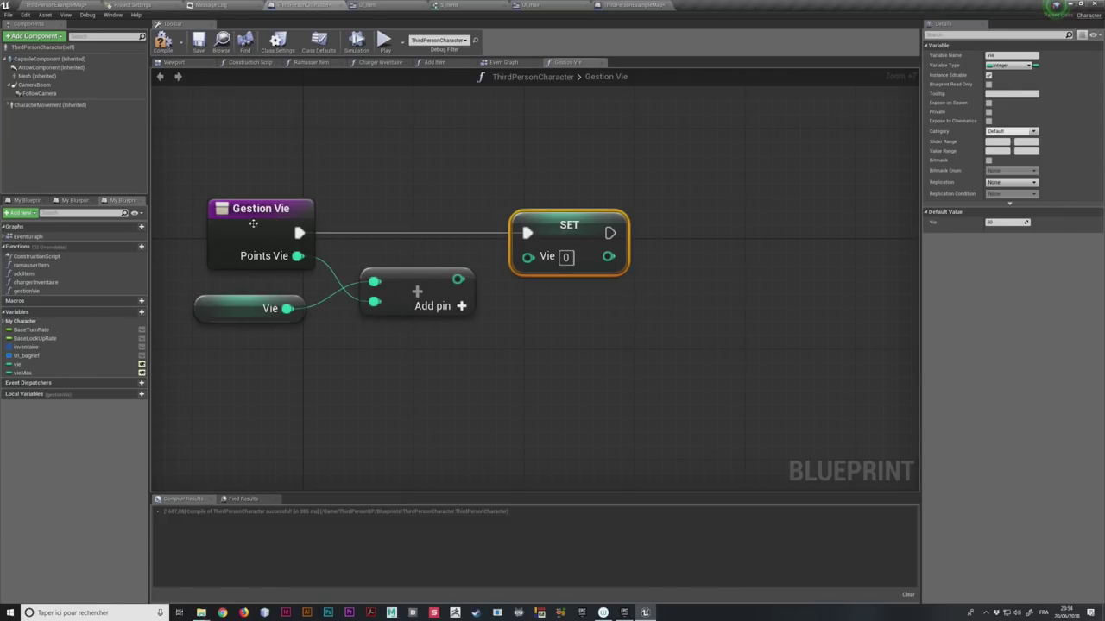
left_click_drag(458, 280, 527, 257)
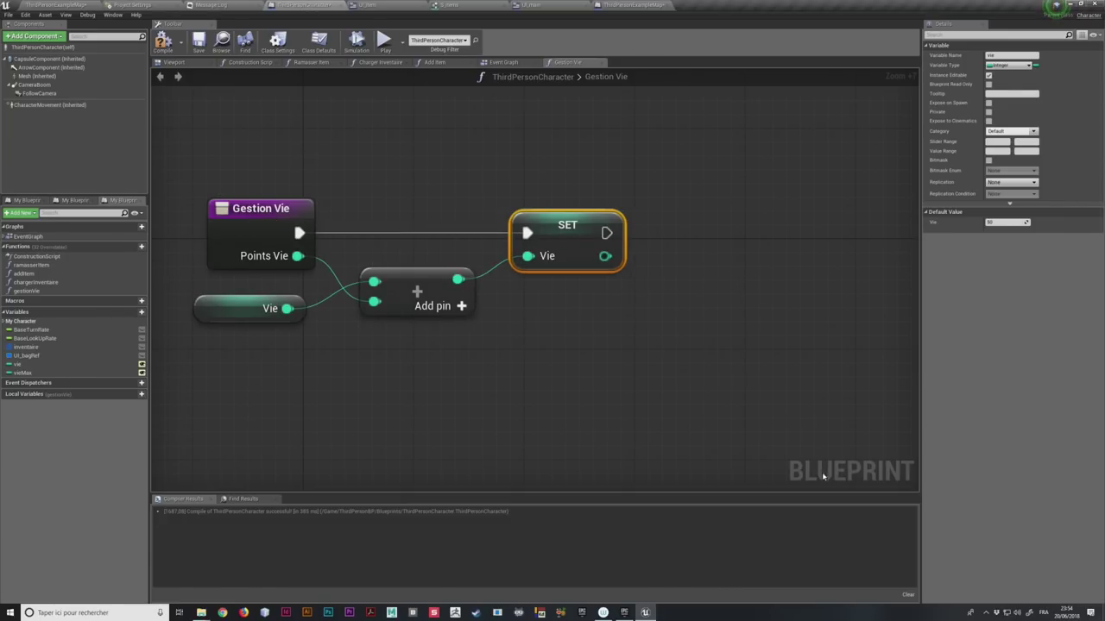
Step: Compile the ThirdPersonCharacter blueprint and return to the UI_item graph
right_click_drag(407, 169, 541, 199)
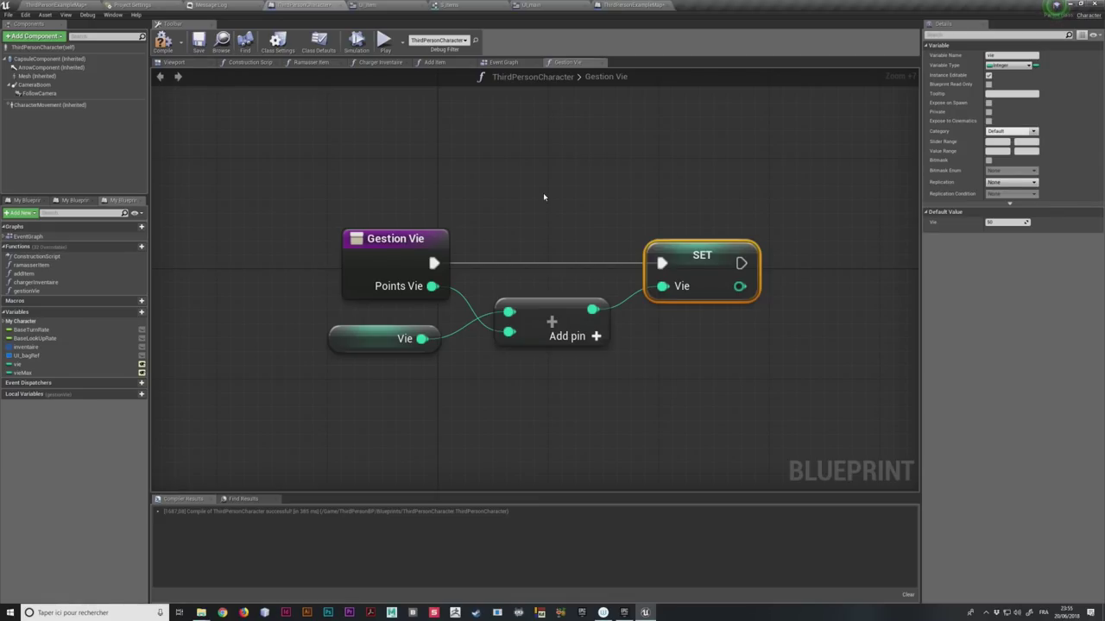
right_click_drag(543, 195, 504, 199)
left_click_drag(264, 165, 817, 363)
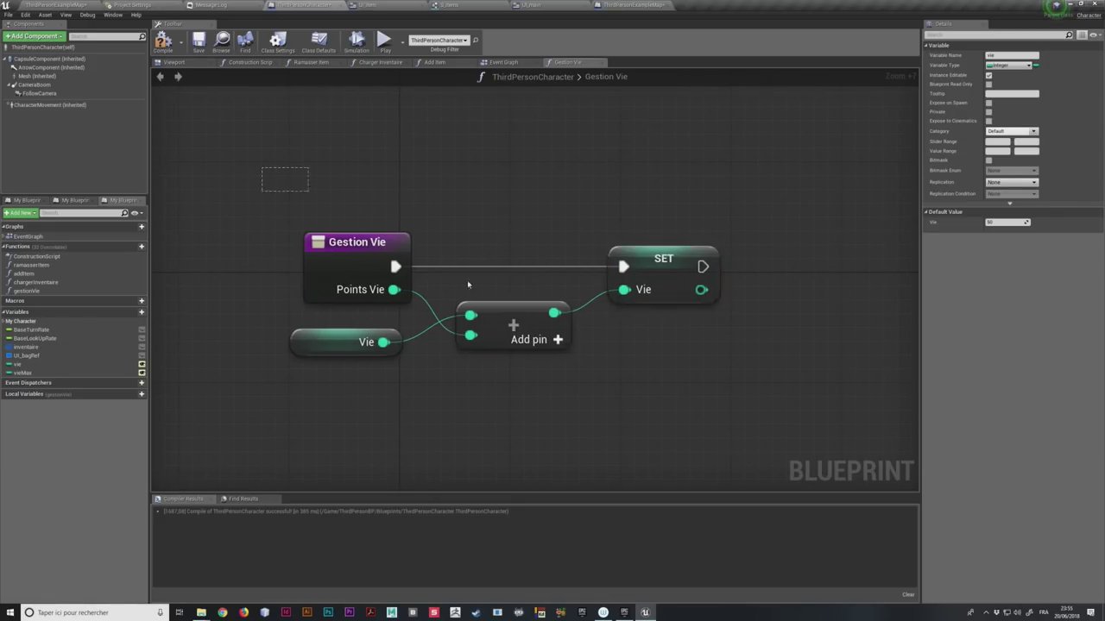
right_click_drag(403, 86, 279, 90)
left_click(162, 44)
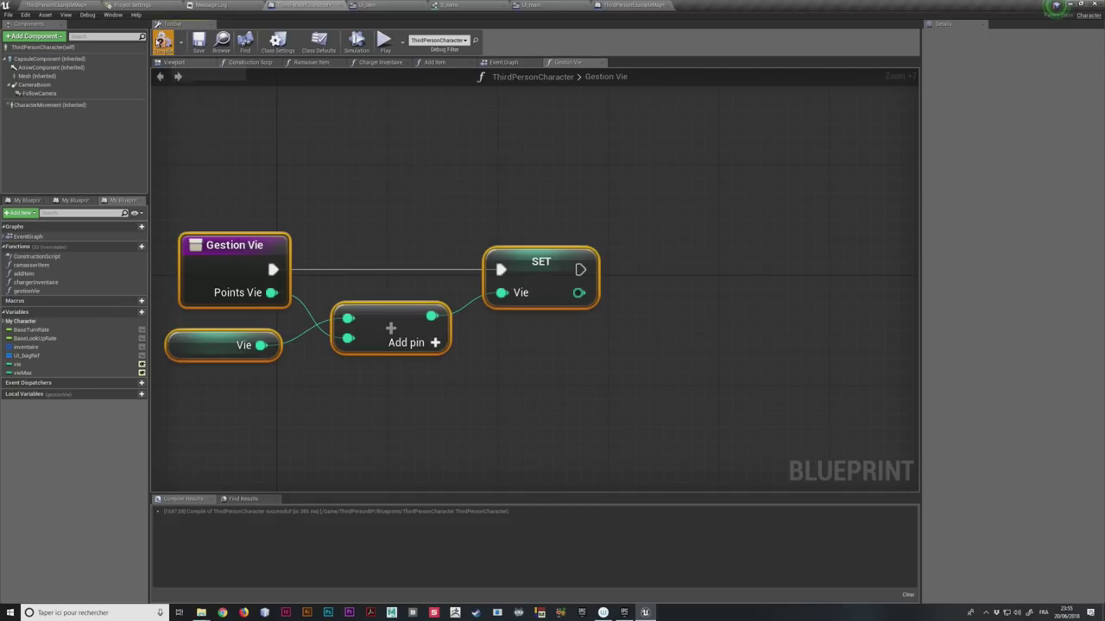
right_click_drag(361, 169, 420, 145)
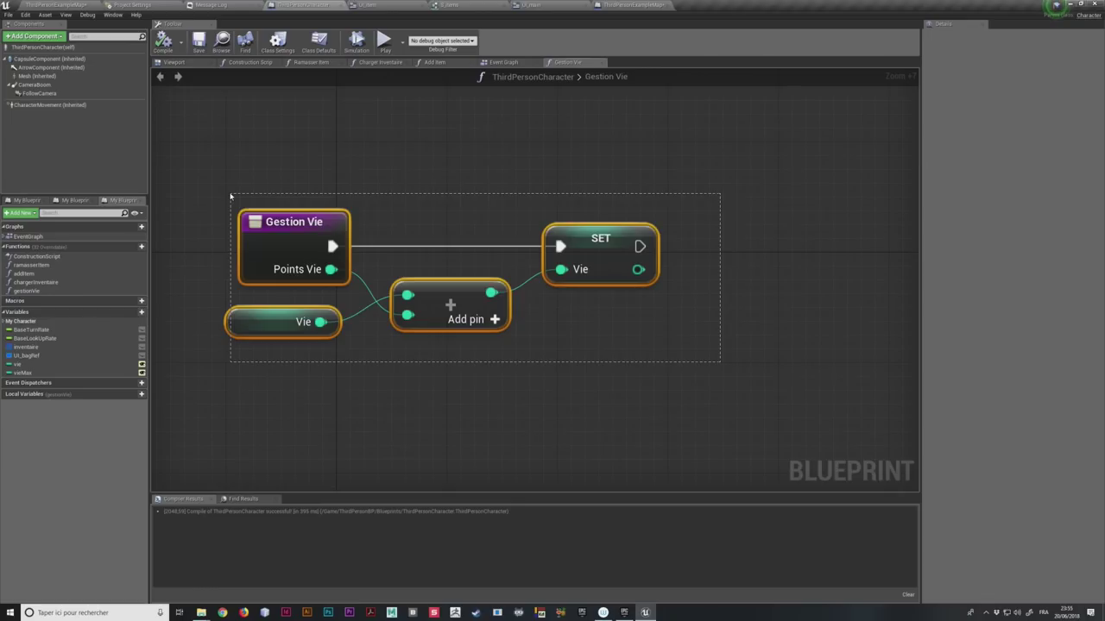
left_click(371, 5)
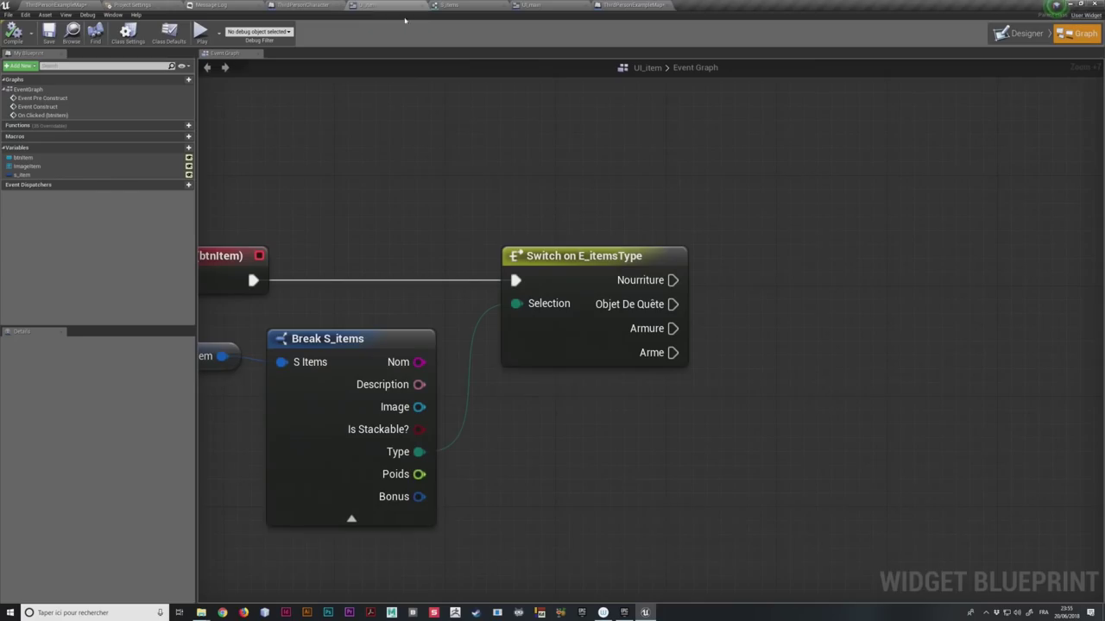
Step: Drag from the Nourriture pin, cancel without adding a node, and return to the level editor
mouse_move(432, 201)
right_mouse_down()
mouse_move(460, 186)
mouse_move(504, 196)
right_mouse_up()
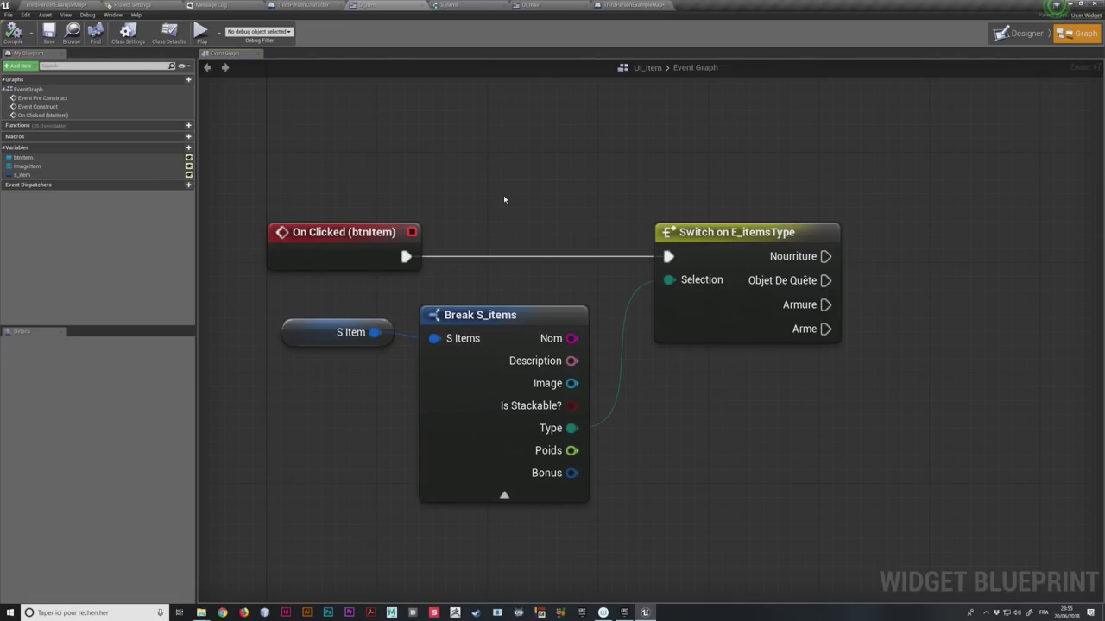
right_click_drag(657, 184, 365, 267)
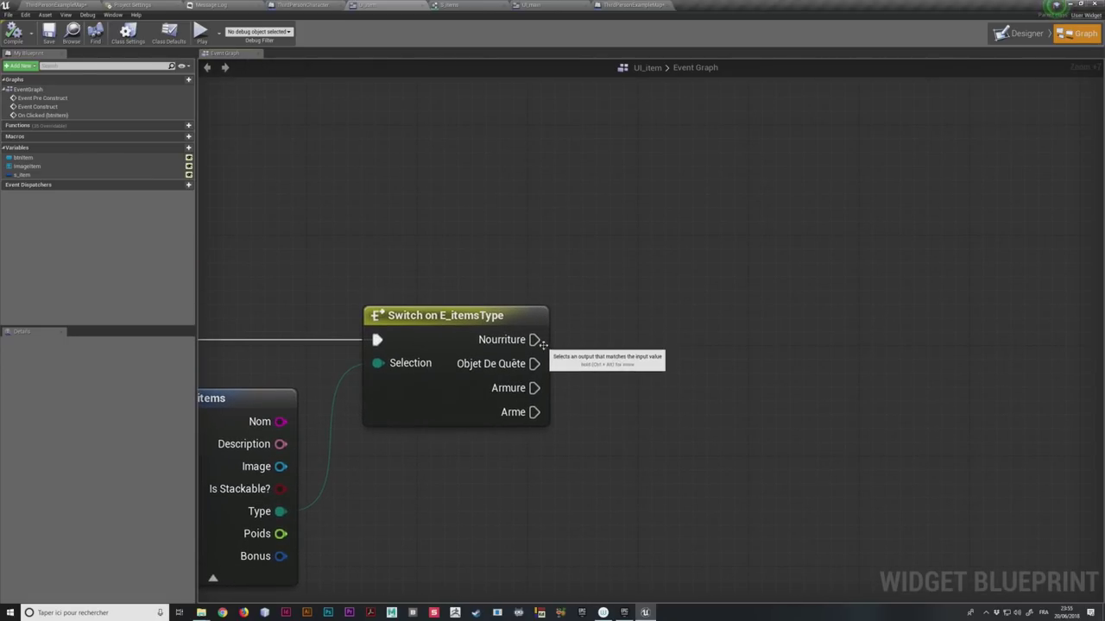
mouse_move(534, 339)
left_mouse_down()
mouse_move(632, 253)
mouse_move(661, 250)
left_mouse_up()
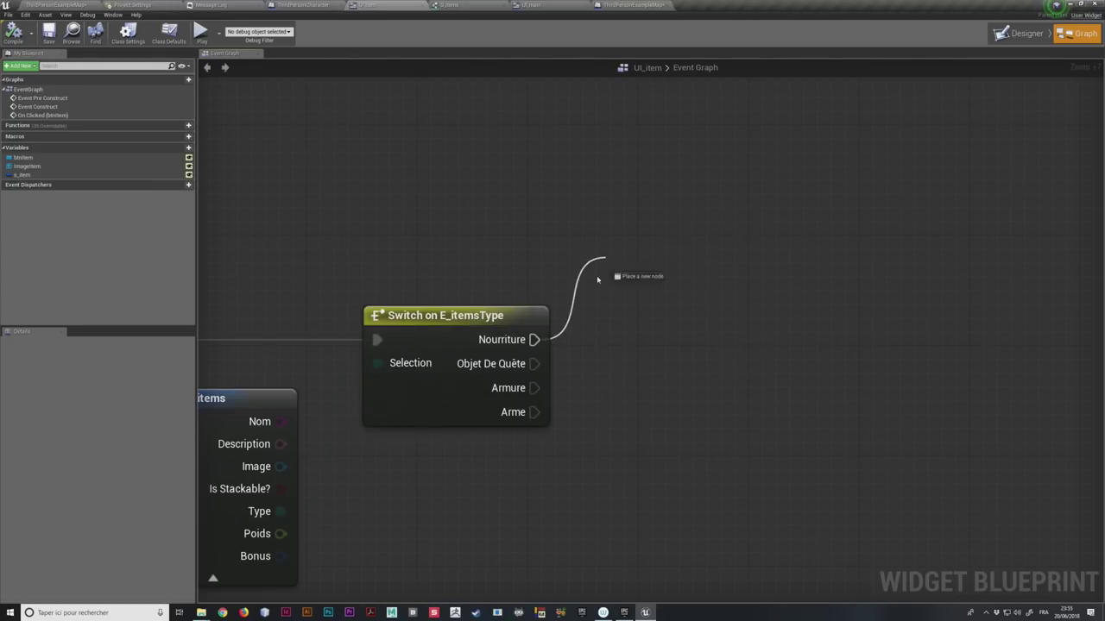
left_click_drag(658, 269, 658, 252)
left_click(555, 208)
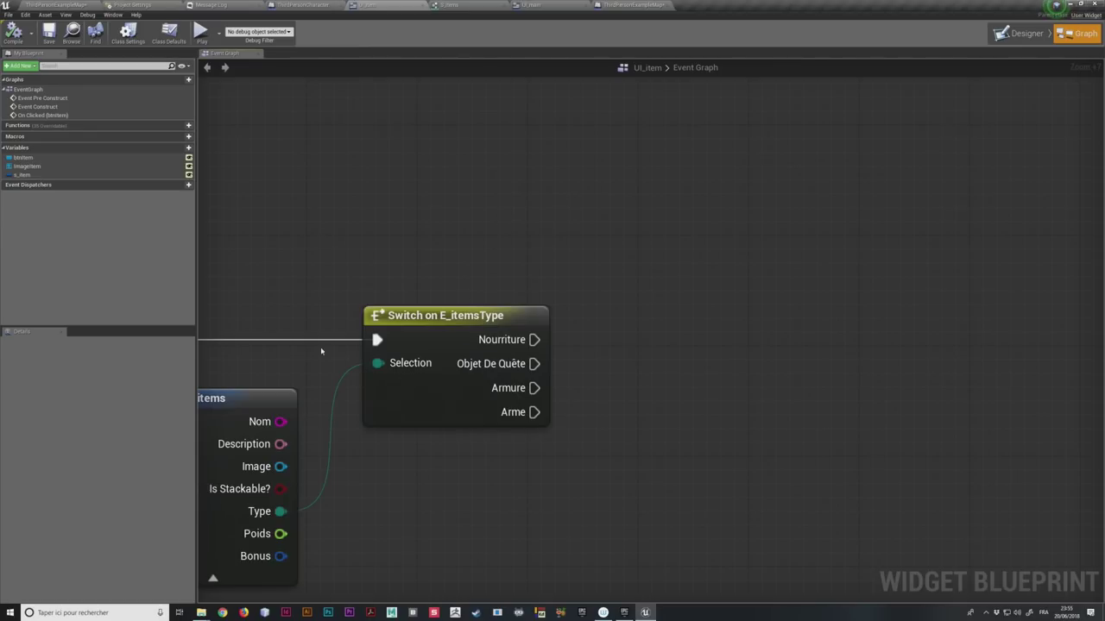
left_click(78, 5)
left_click(176, 486)
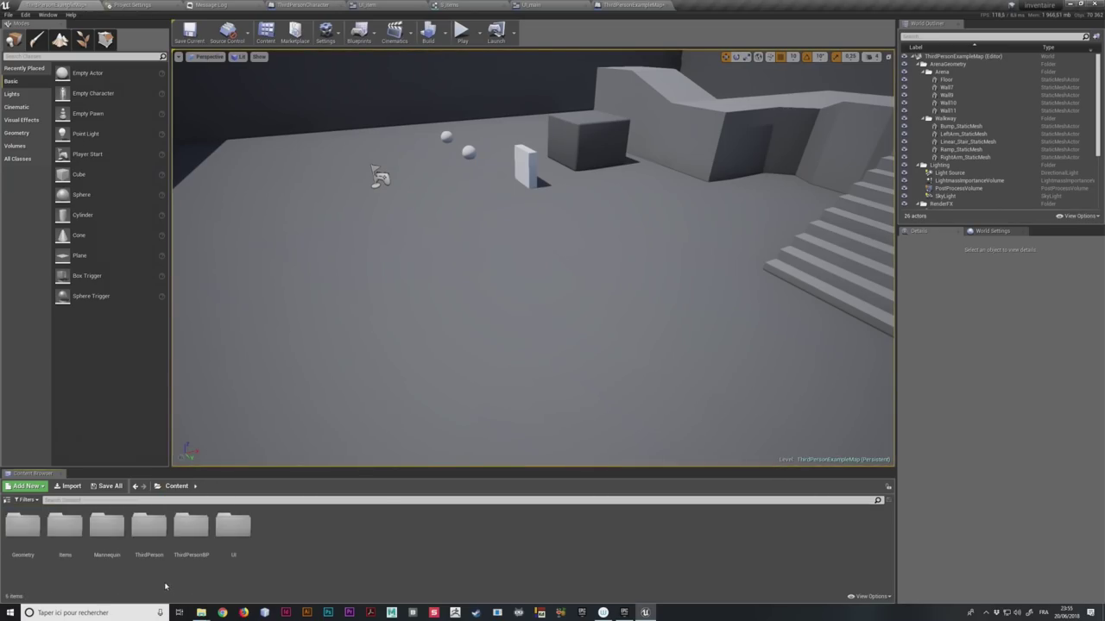
Step: Inspect the S_items and S_itemsBonus structures in the Items folder, then return to UI_item
double_click(65, 527)
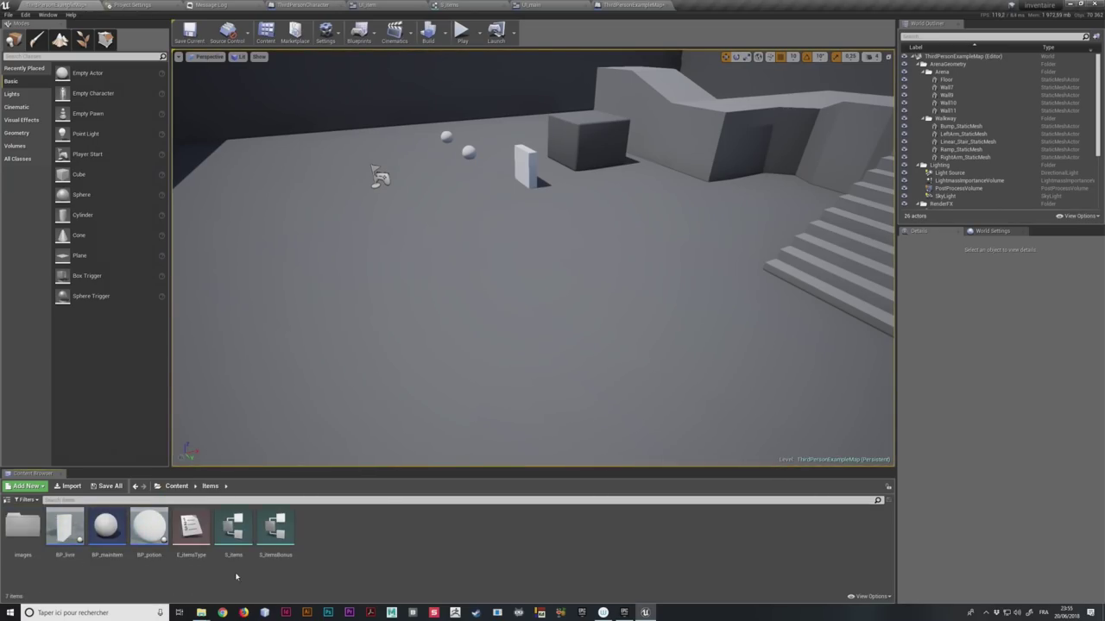
double_click(234, 527)
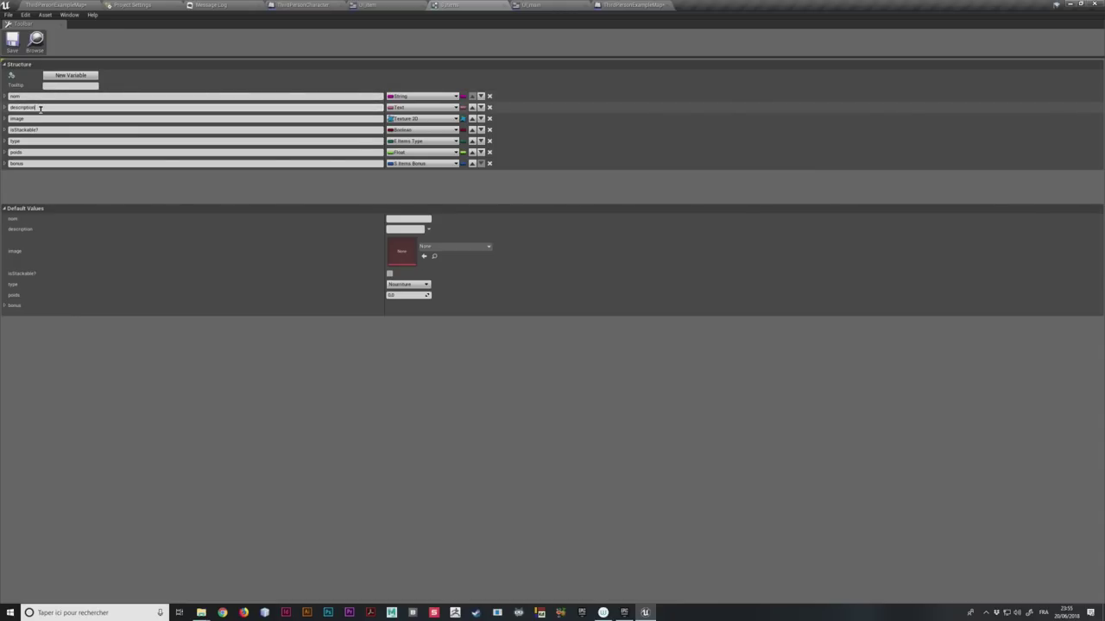
left_click(4, 164)
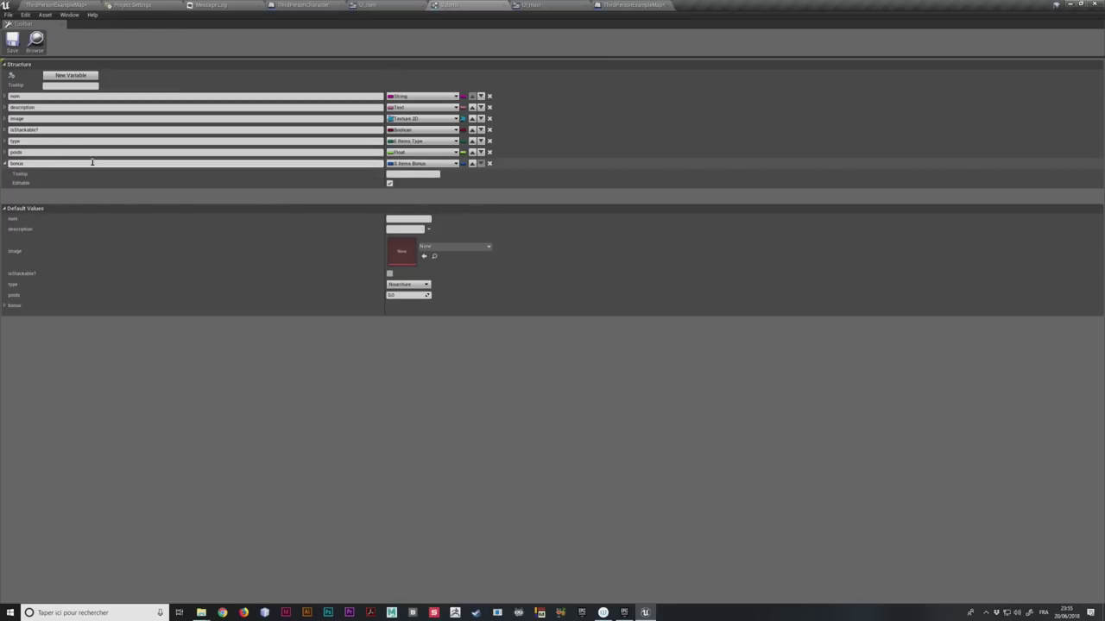
left_click(57, 4)
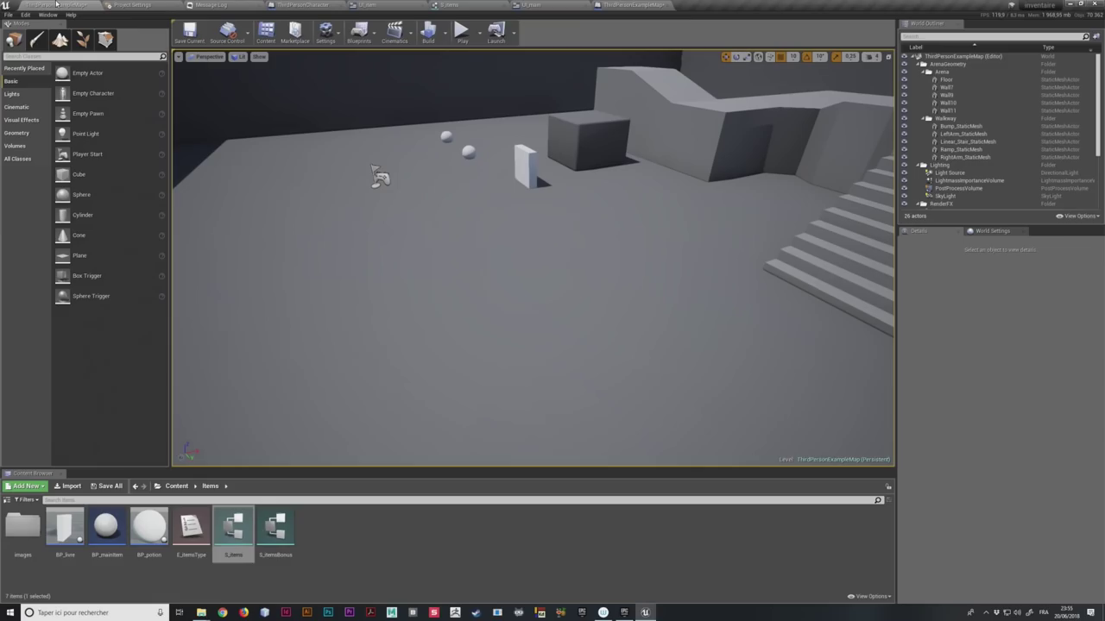
double_click(285, 536)
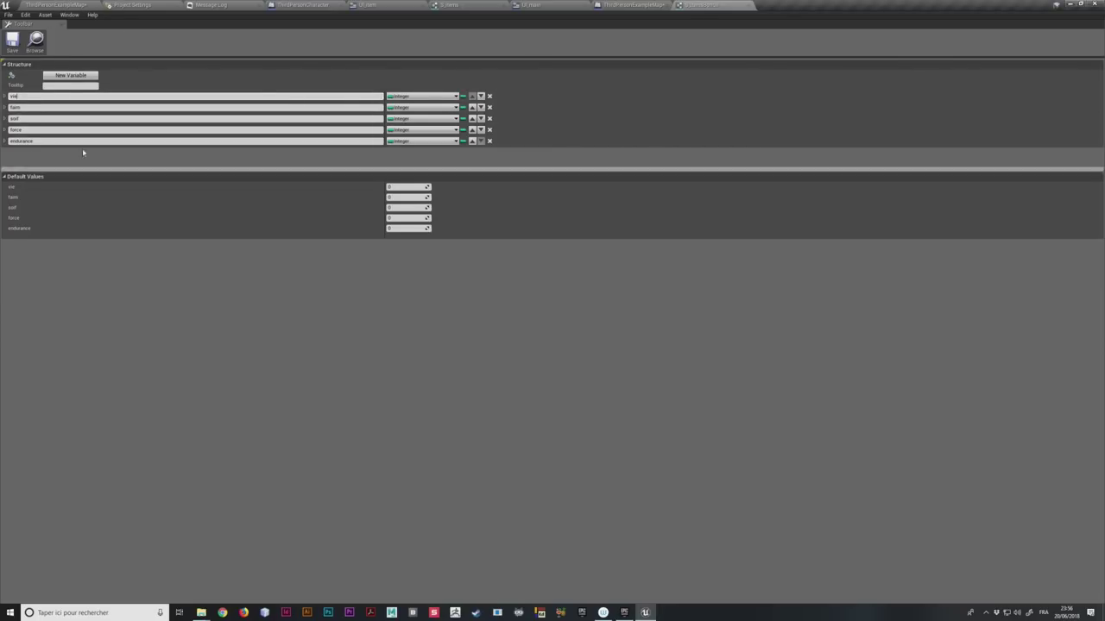
left_click(42, 5)
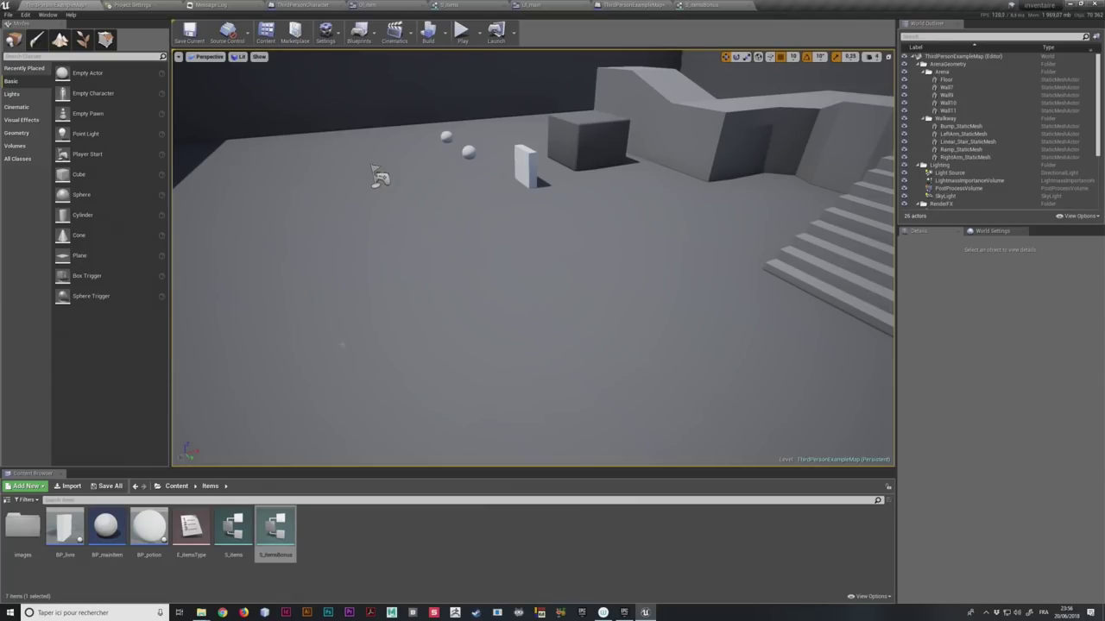
left_click(376, 6)
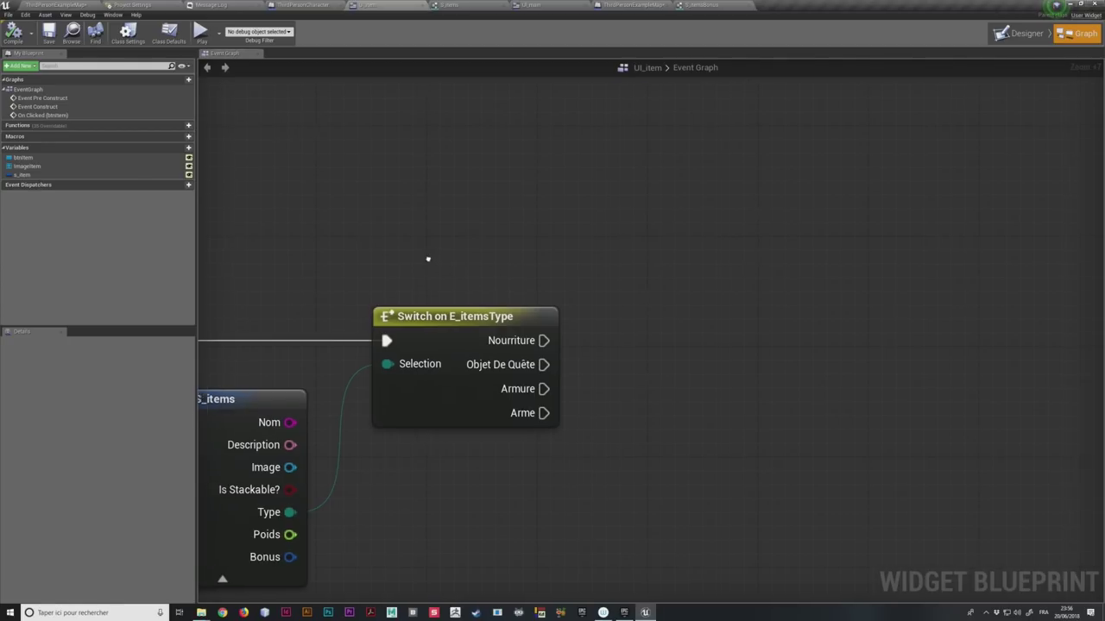
Step: Drop a new S Item getter into the graph beside the On Clicked nodes
right_click_drag(429, 256, 631, 155)
scroll(631, 156, "down", 1)
right_click_drag(644, 212, 604, 249)
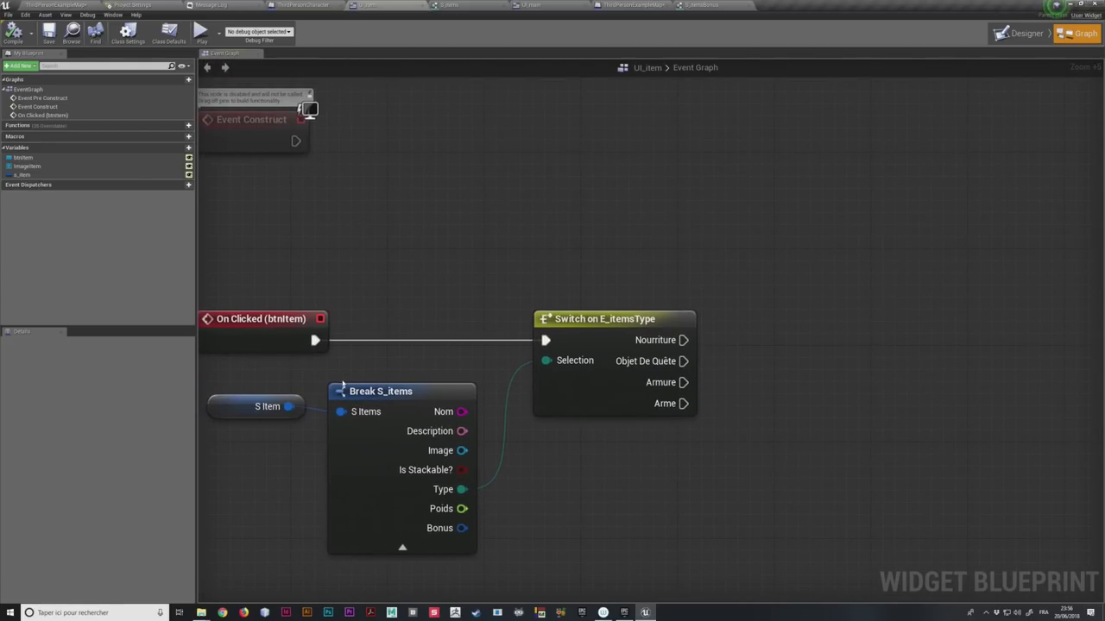
left_click_drag(230, 368, 436, 489)
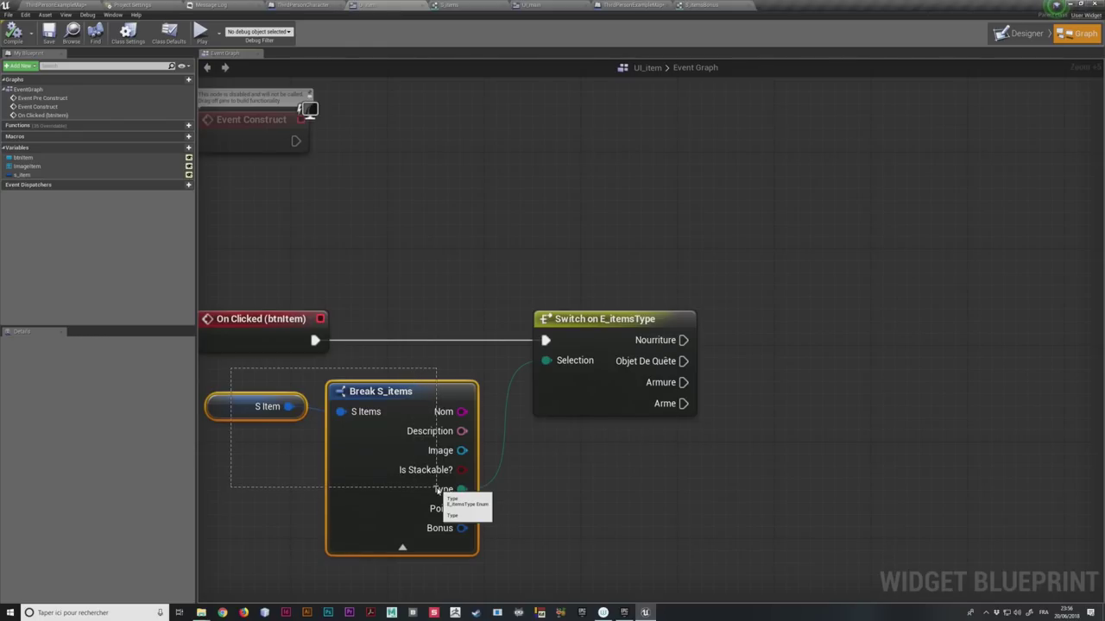
right_click_drag(563, 242, 436, 389)
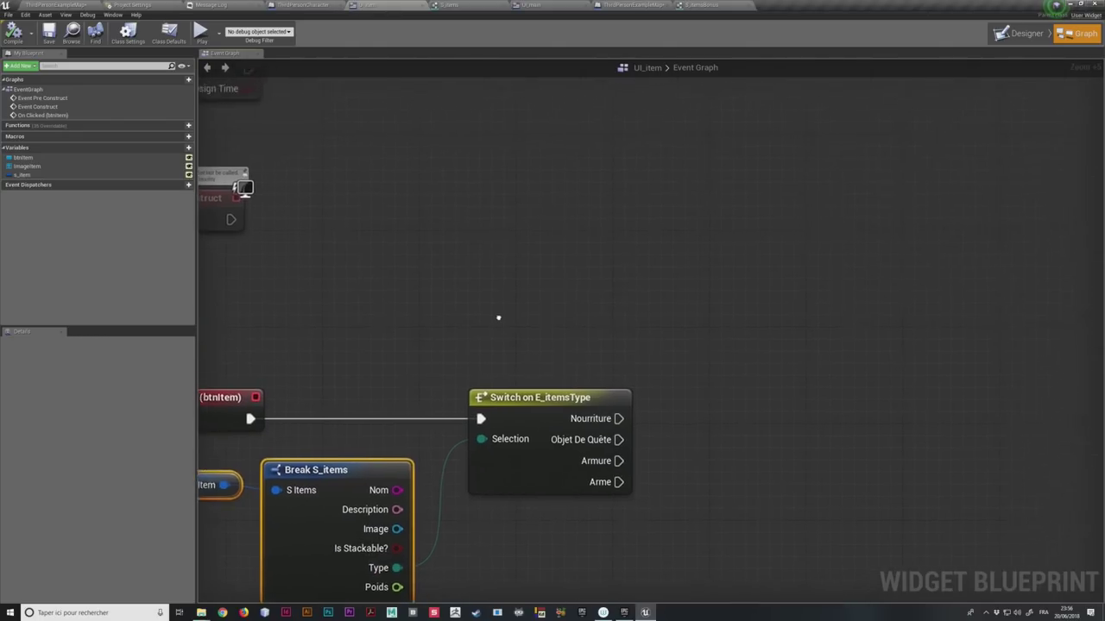
mouse_move(21, 174)
left_mouse_down()
mouse_move(236, 246)
mouse_move(348, 298)
left_mouse_up()
right_click_drag(435, 296, 399, 248)
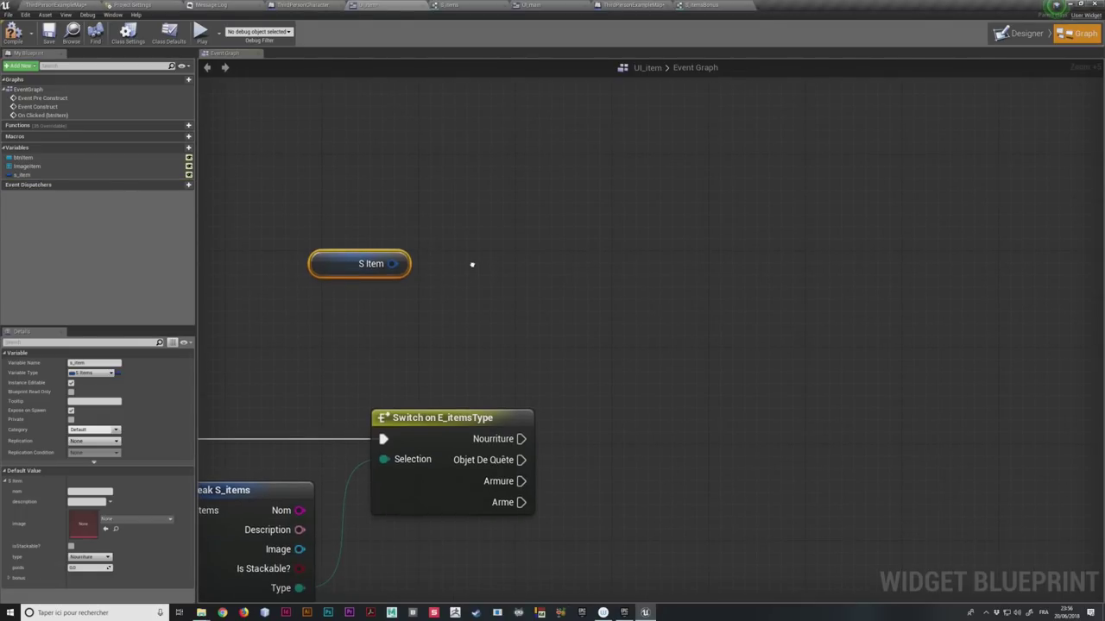
Step: Break the new S Item with a Break S_items node expanded to show all pins
mouse_move(380, 264)
left_mouse_down()
mouse_move(321, 239)
mouse_move(397, 256)
left_mouse_up()
type("break")
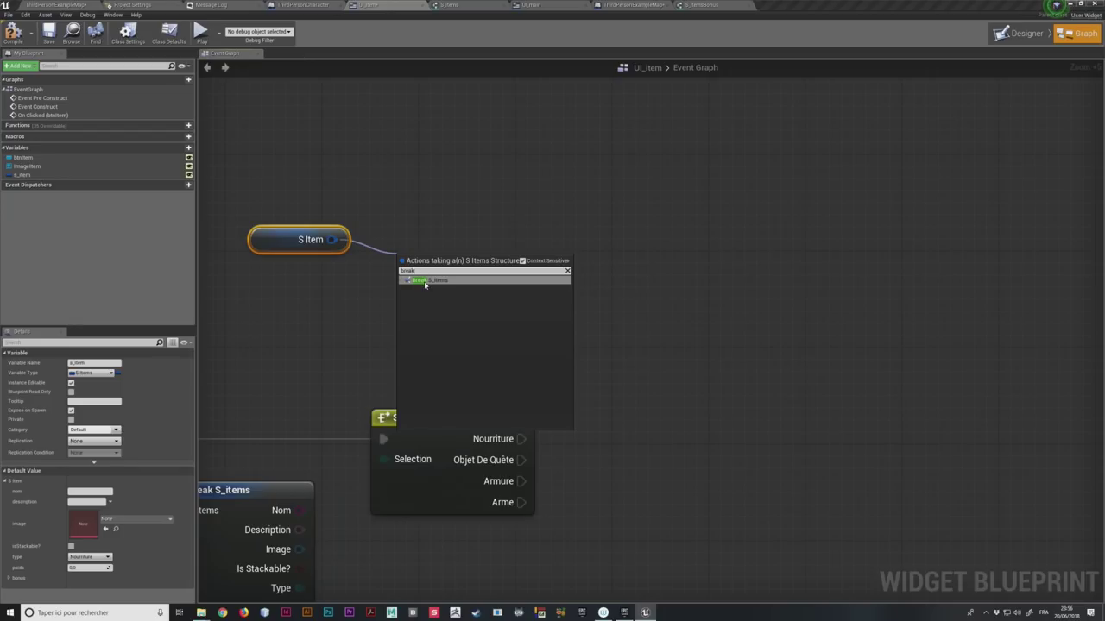
left_click(427, 282)
left_click_drag(441, 259, 429, 210)
left_click(456, 266)
left_click_drag(295, 187, 397, 251)
left_click_drag(406, 212, 327, 164)
left_click(557, 231)
right_click_drag(557, 231, 673, 268)
left_click_drag(352, 210, 374, 199)
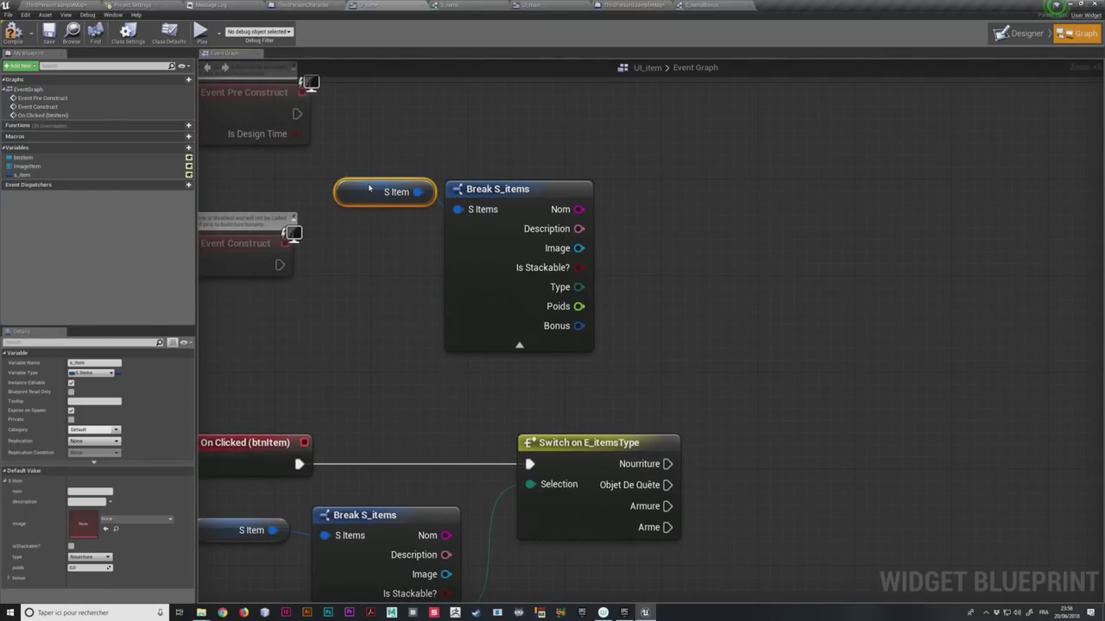
right_click_drag(593, 339, 495, 339)
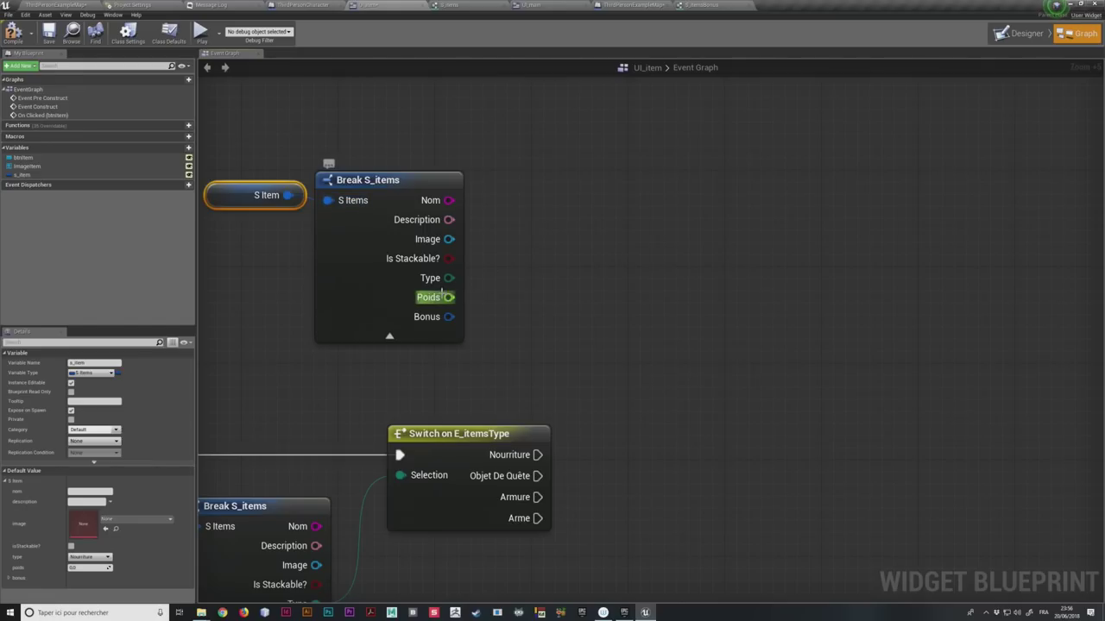
Step: Feed the Bonus pin into a Break S_itemsBonus node showing Vie, Faim, Soif, Force, Endurance
left_click_drag(448, 317, 504, 322)
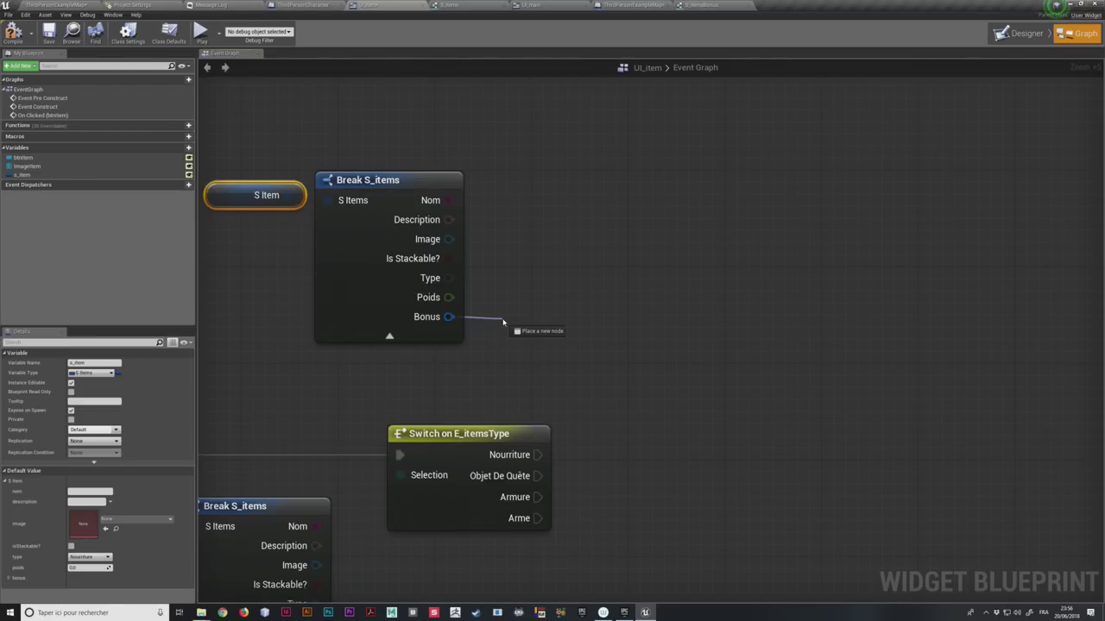
left_click_drag(504, 322, 504, 322)
type("break")
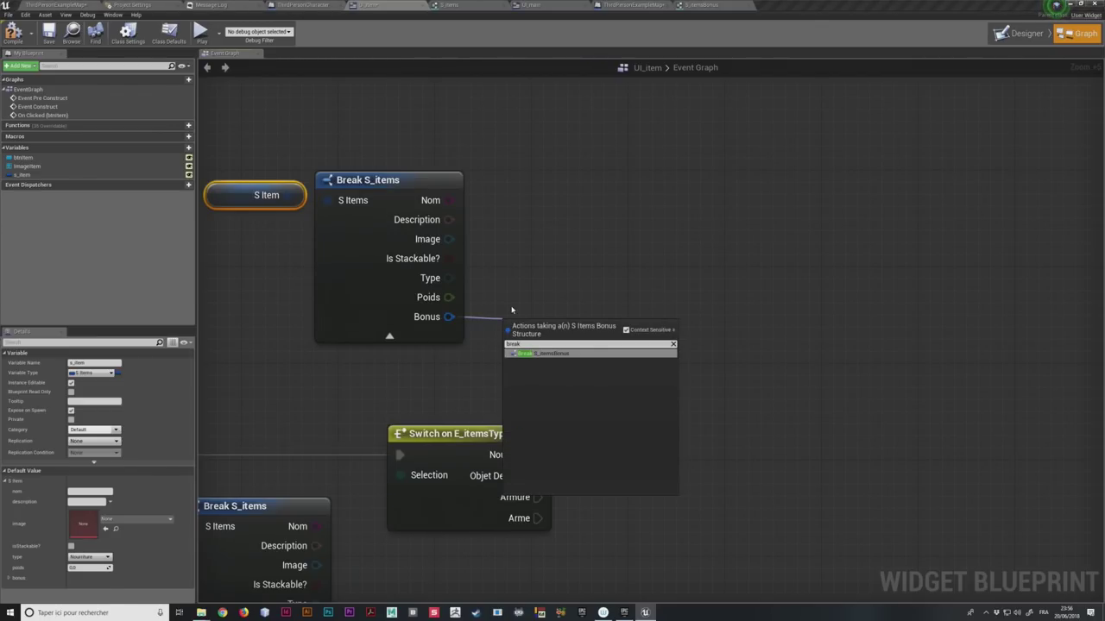
left_click(542, 354)
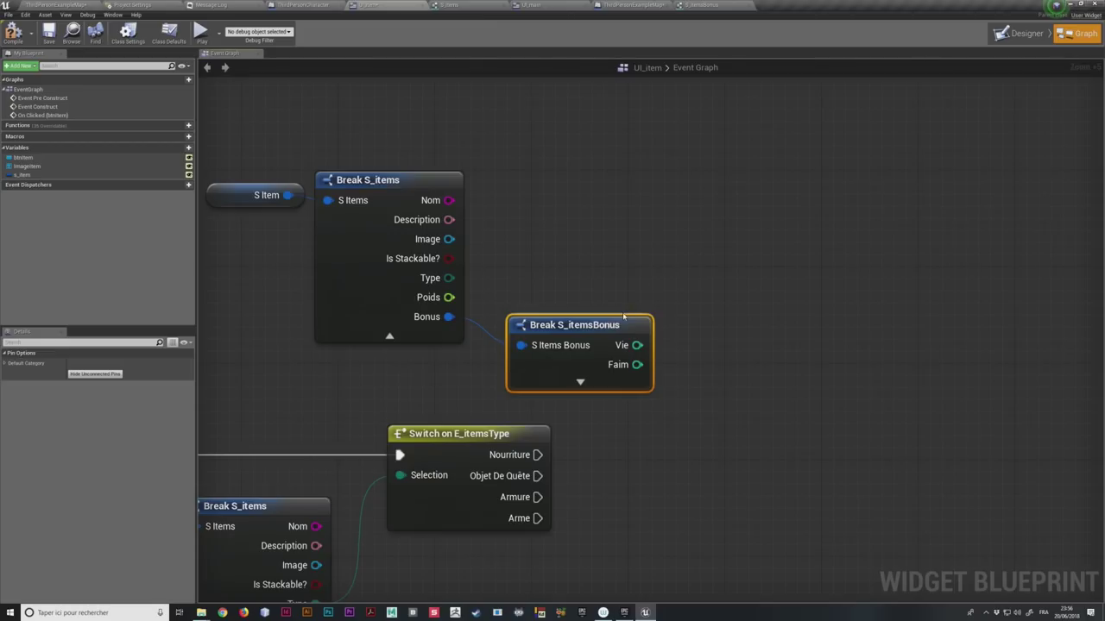
left_click(598, 382)
left_click_drag(594, 336, 569, 288)
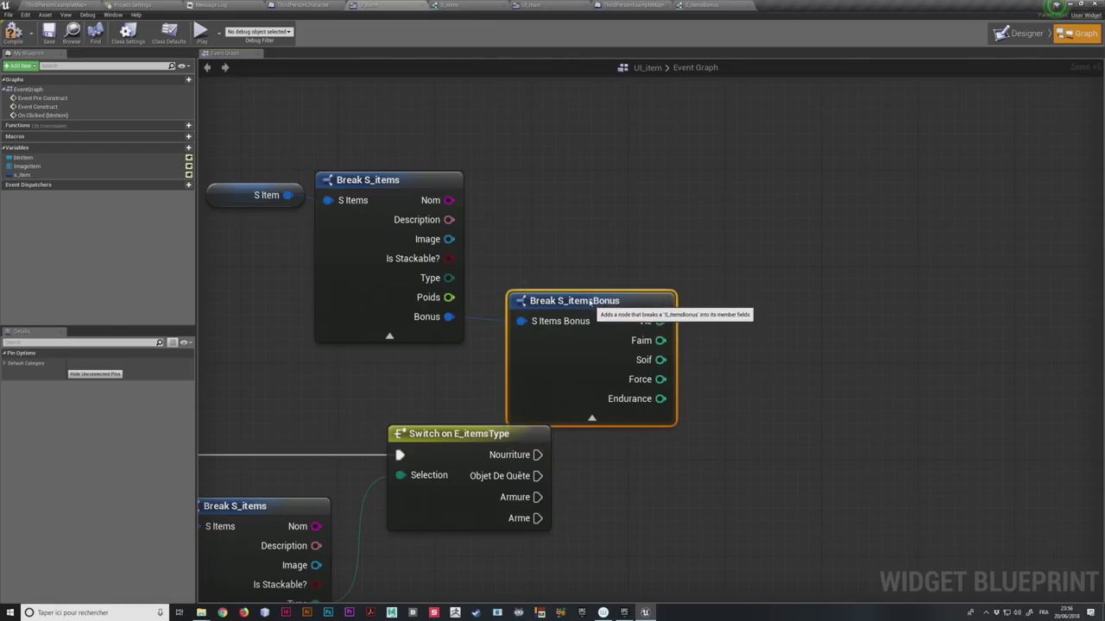
right_click_drag(569, 287, 558, 272)
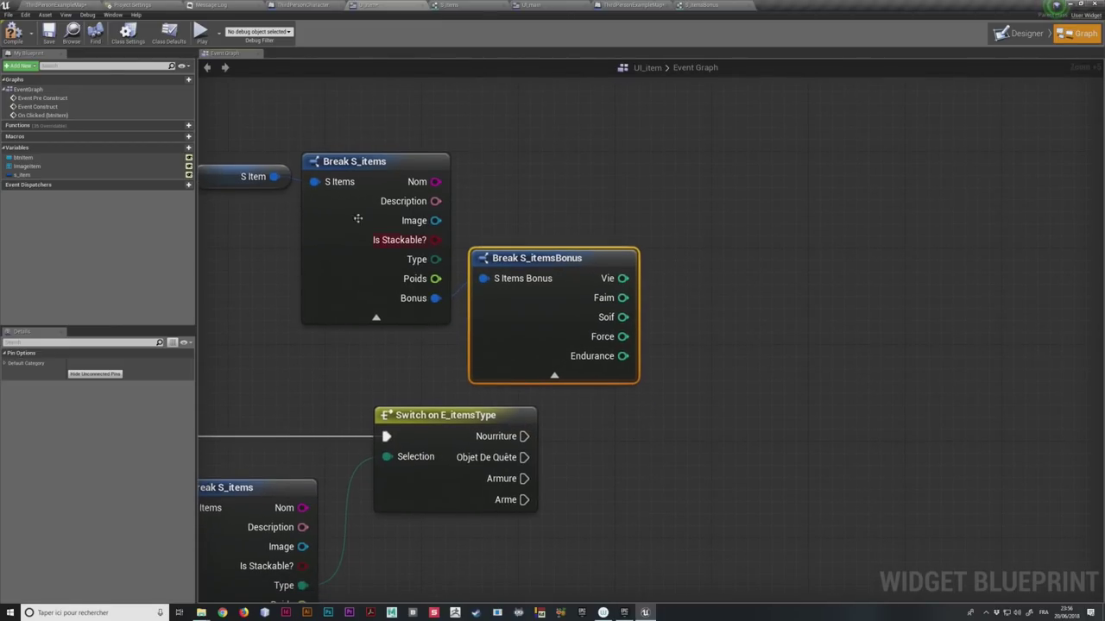
right_click_drag(436, 147, 511, 155)
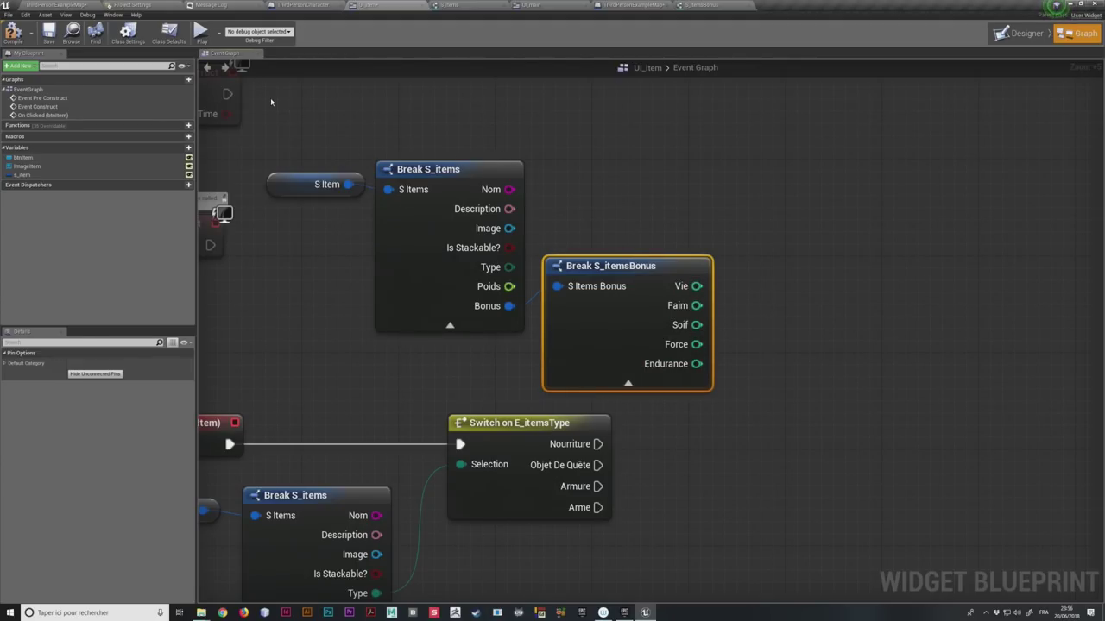
right_click_drag(657, 226, 542, 184)
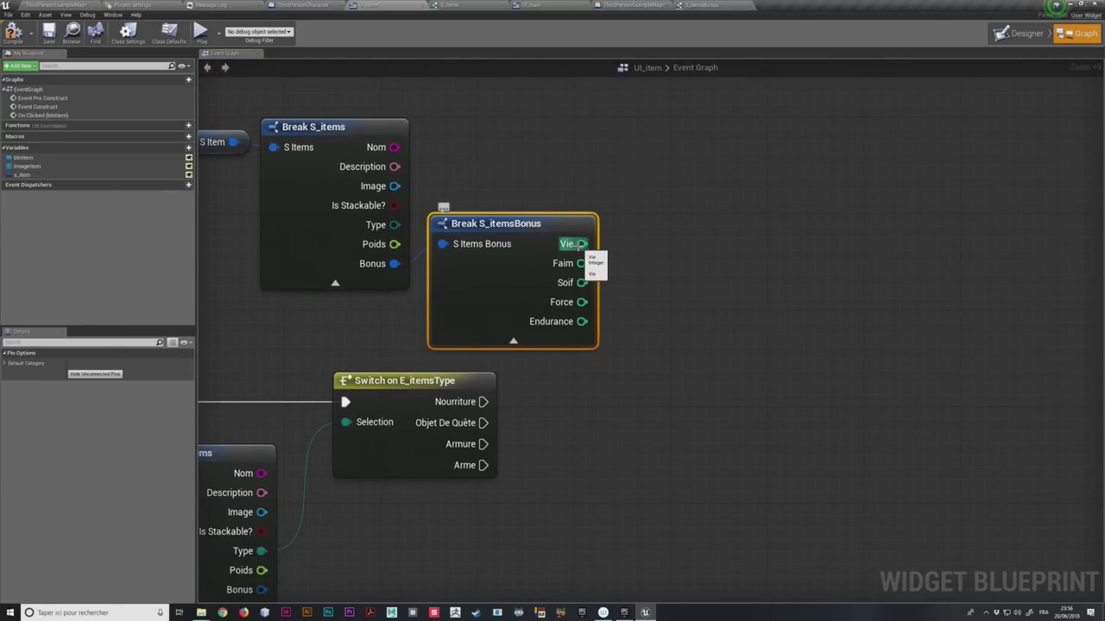
Step: Trial-drag the Vie, Faim and Soif outputs without connecting, then pan to the Nourriture branch
left_click_drag(578, 246, 656, 216)
left_click(622, 251)
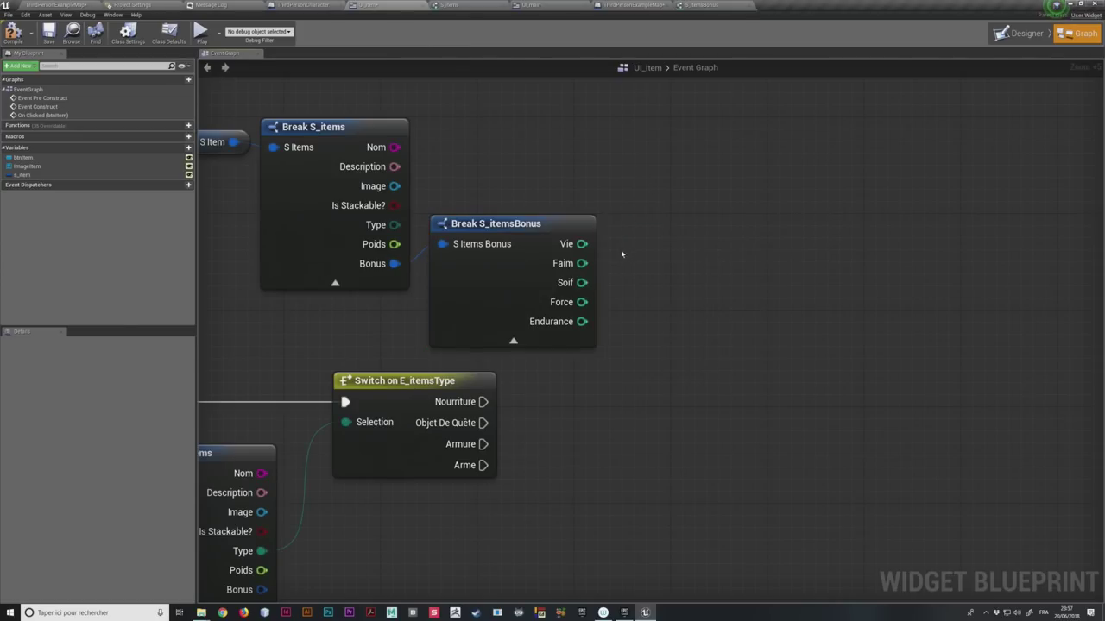
left_click_drag(582, 263, 623, 252)
left_click(581, 282)
left_click_drag(582, 283, 597, 295)
left_click(656, 247)
right_click_drag(622, 341, 547, 303)
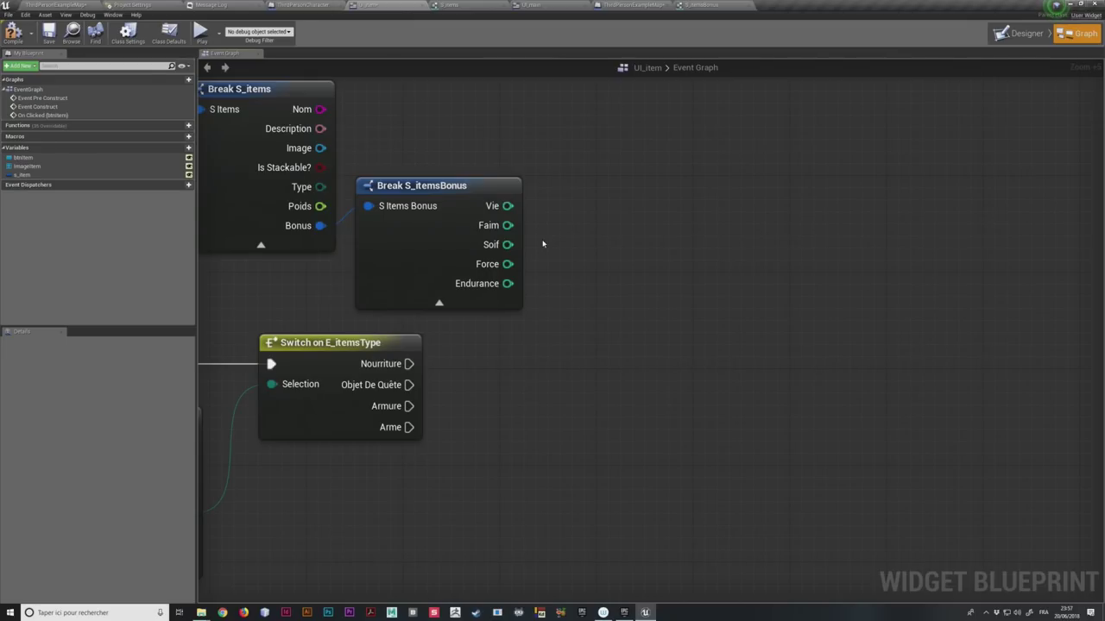
right_click_drag(507, 378, 546, 377)
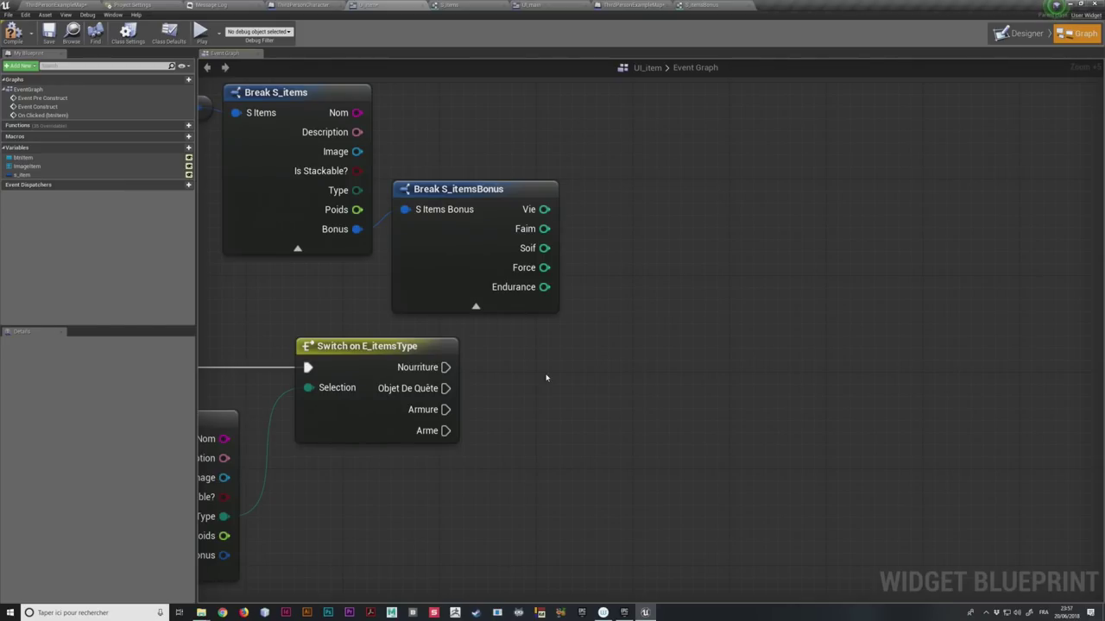
left_click_drag(446, 367, 537, 345)
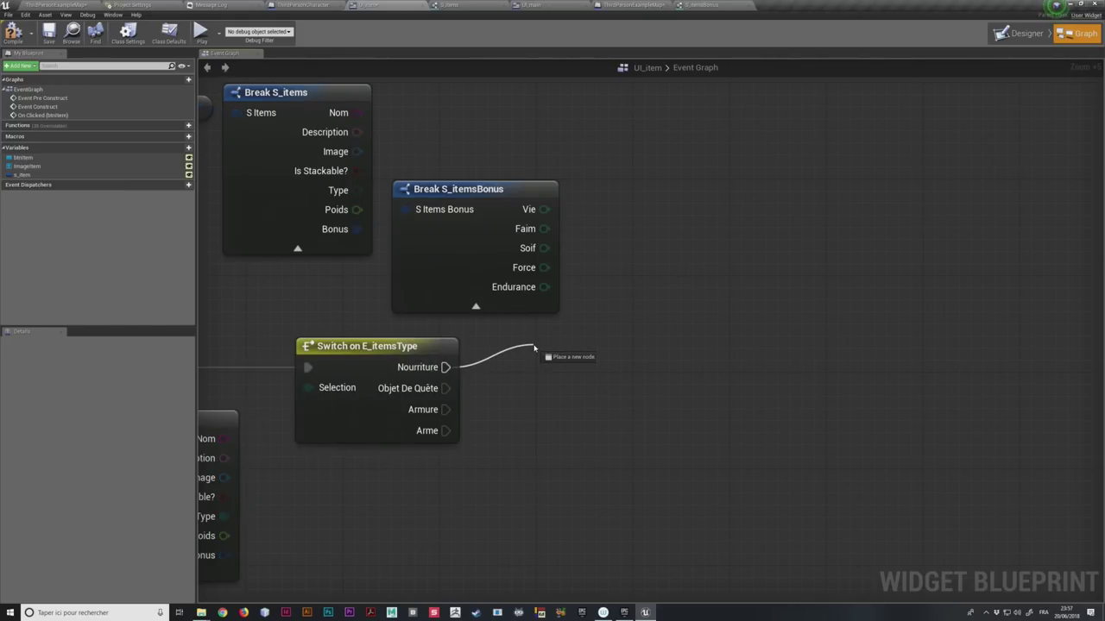
Step: Add Cast To ThirdPersonCharacter after Nourriture, with Get Player Character feeding its Object pin
type("third")
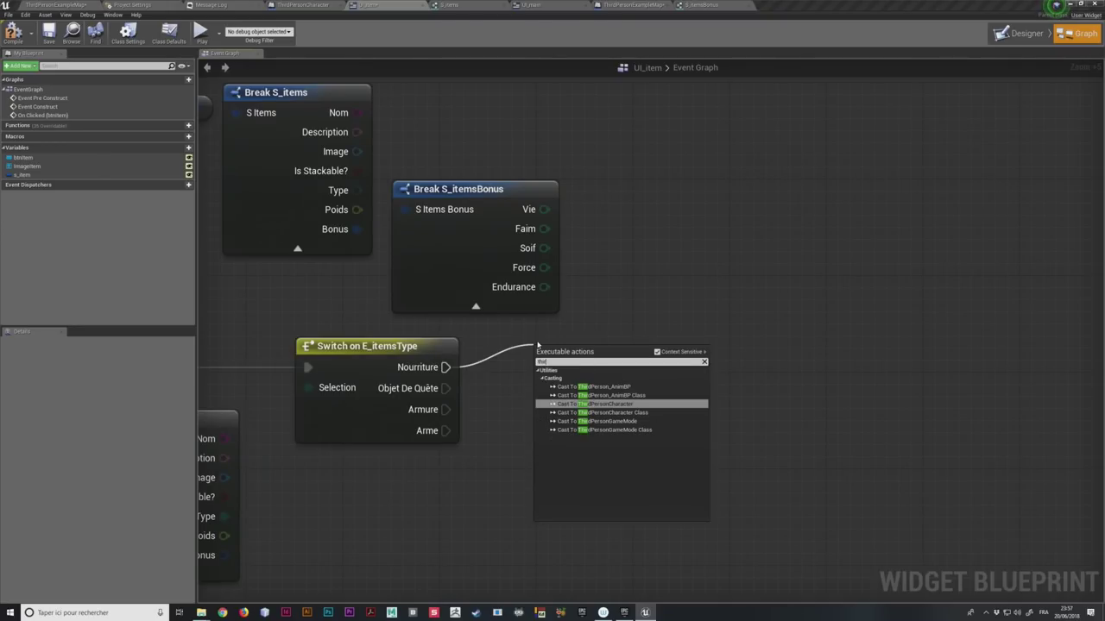
left_click(596, 403)
left_click_drag(597, 357, 682, 345)
left_click_drag(635, 388, 596, 429)
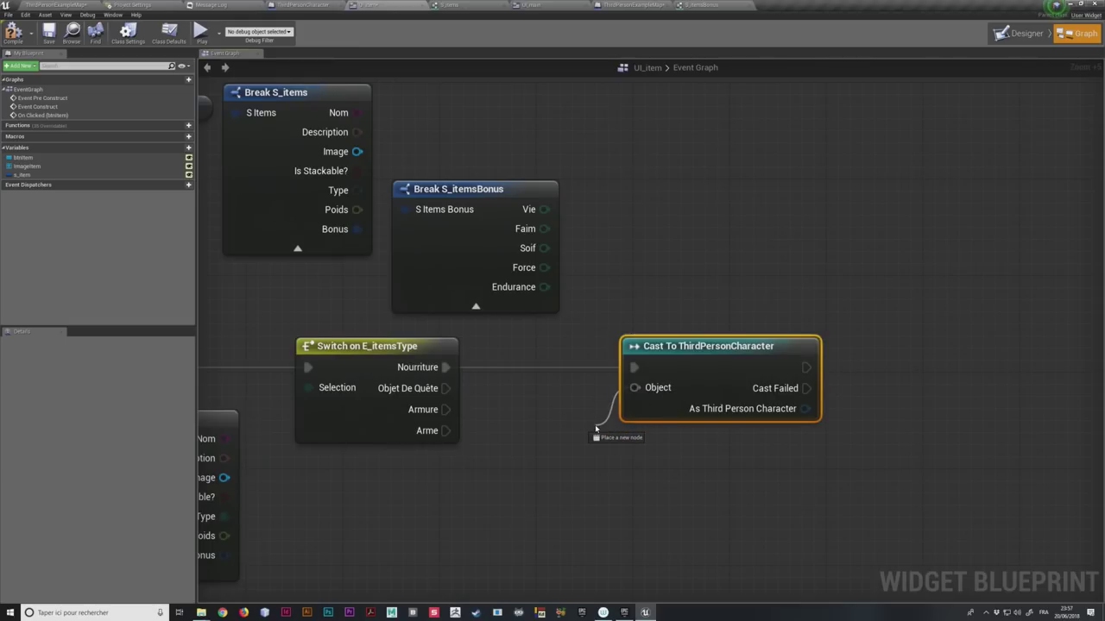
type("player ch")
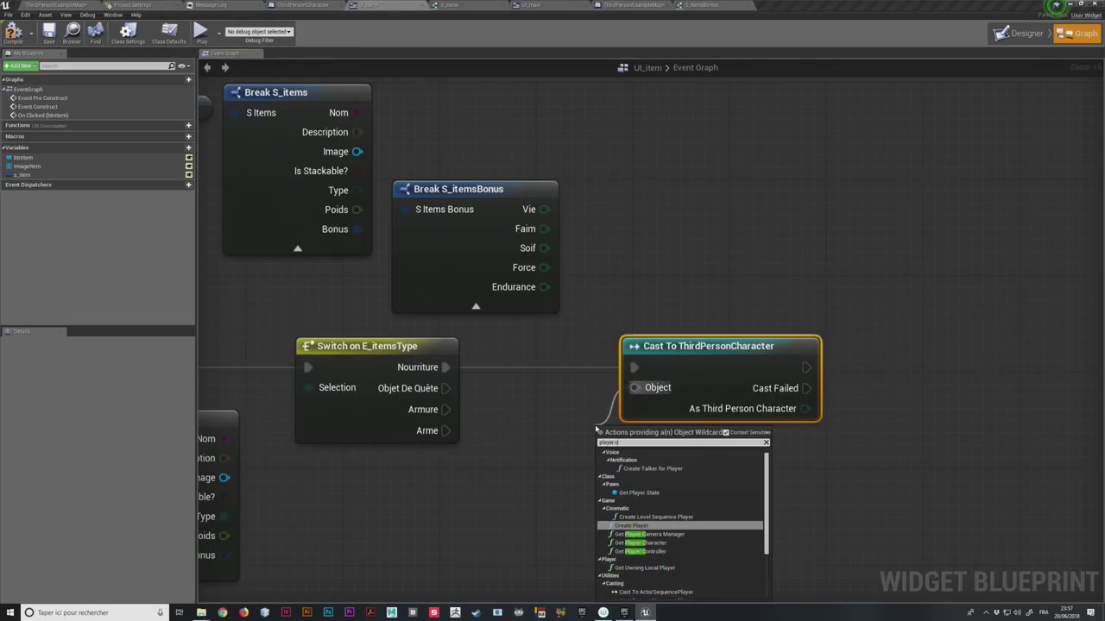
key("Return")
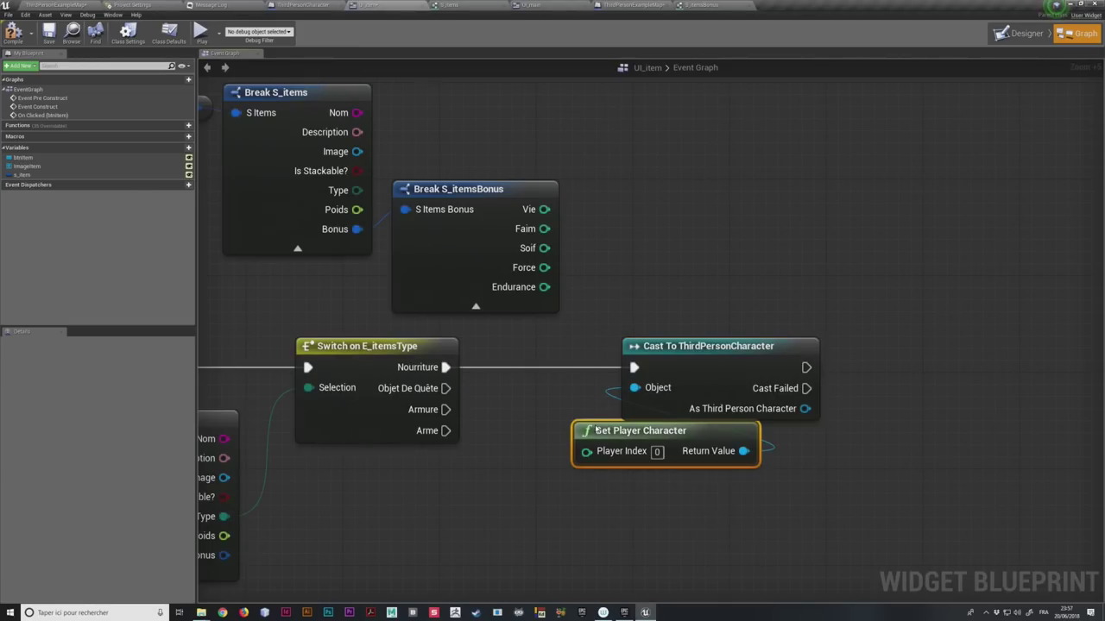
left_click_drag(682, 430, 743, 430)
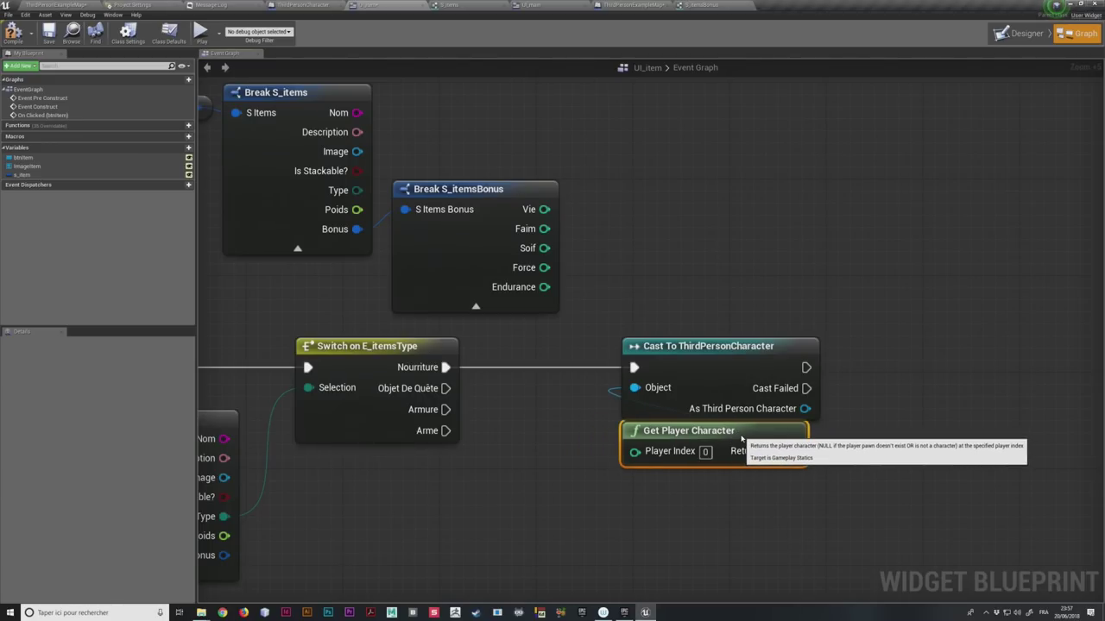
left_click(738, 347, "ctrl")
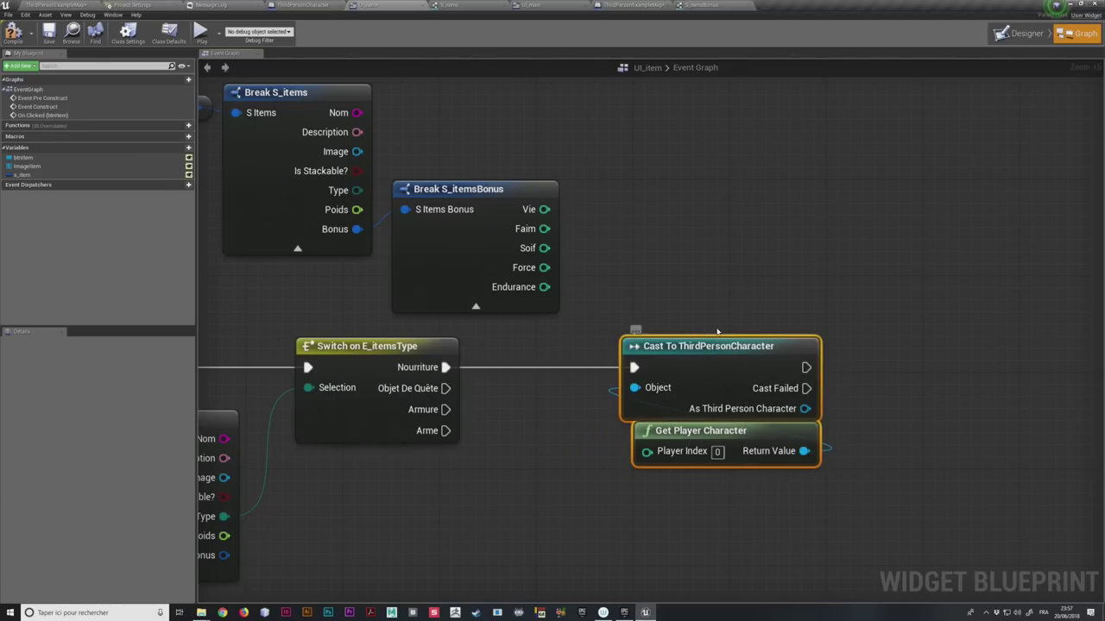
mouse_move(738, 348)
left_mouse_down()
mouse_move(724, 327)
mouse_move(678, 350)
left_mouse_up()
left_click(661, 305)
right_click_drag(661, 305, 568, 308)
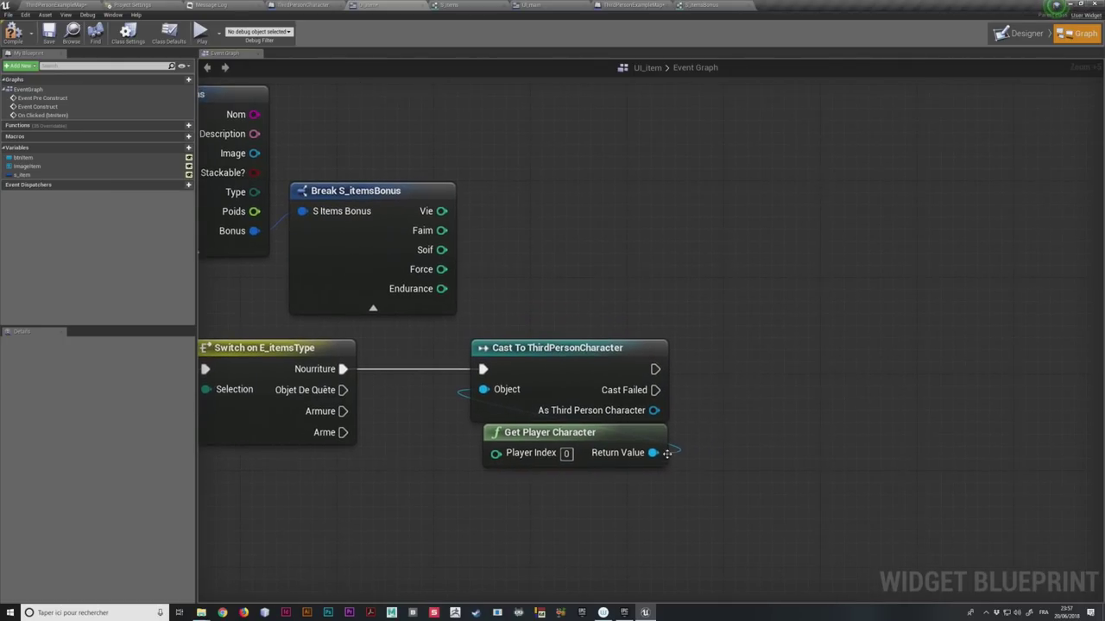
left_click_drag(654, 410, 728, 410)
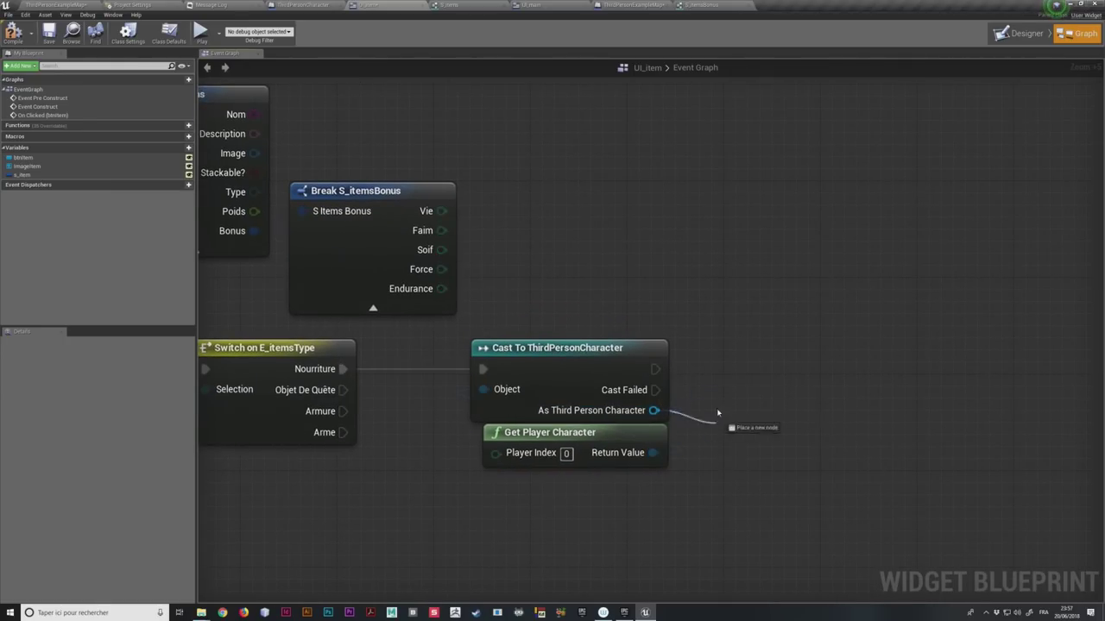
Step: Add a Gestion Vie call on the As Third Person Character reference, above the cast
mouse_move(727, 409)
left_mouse_down()
mouse_move(716, 406)
mouse_move(716, 425)
left_mouse_up()
mouse_move(716, 425)
left_mouse_down()
mouse_move(702, 427)
mouse_move(721, 394)
mouse_move(721, 409)
left_mouse_up()
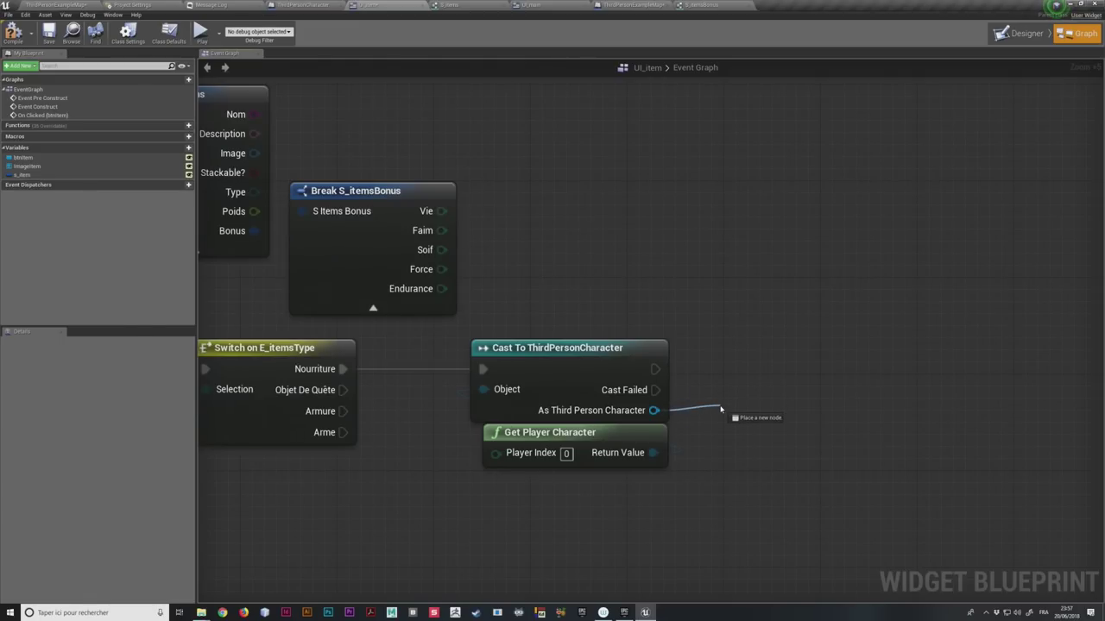
left_click_drag(721, 409, 722, 401)
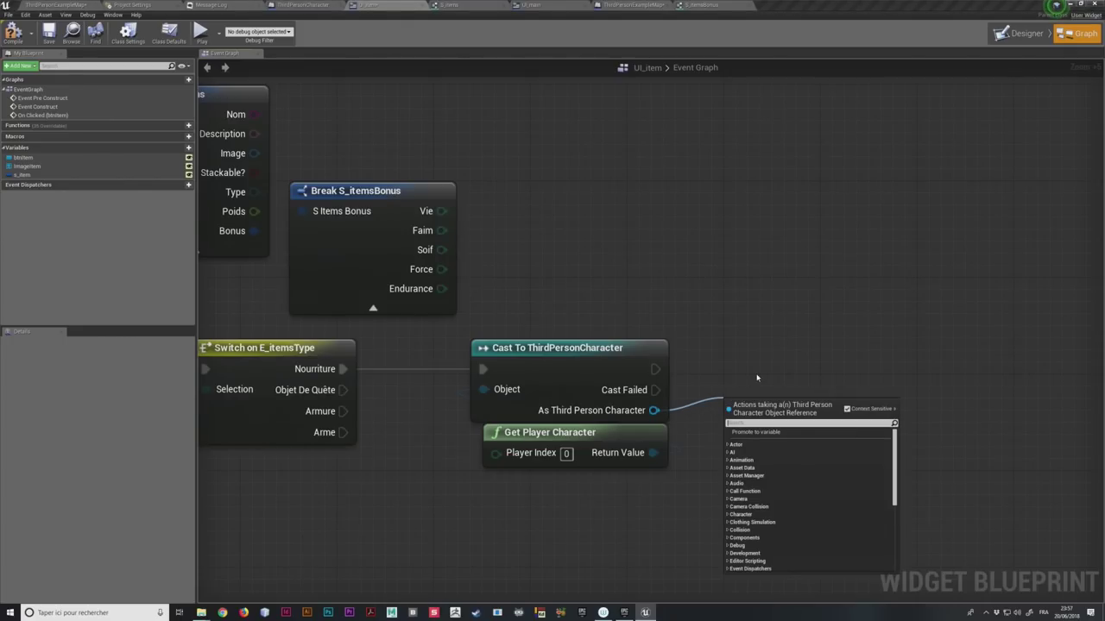
type("get")
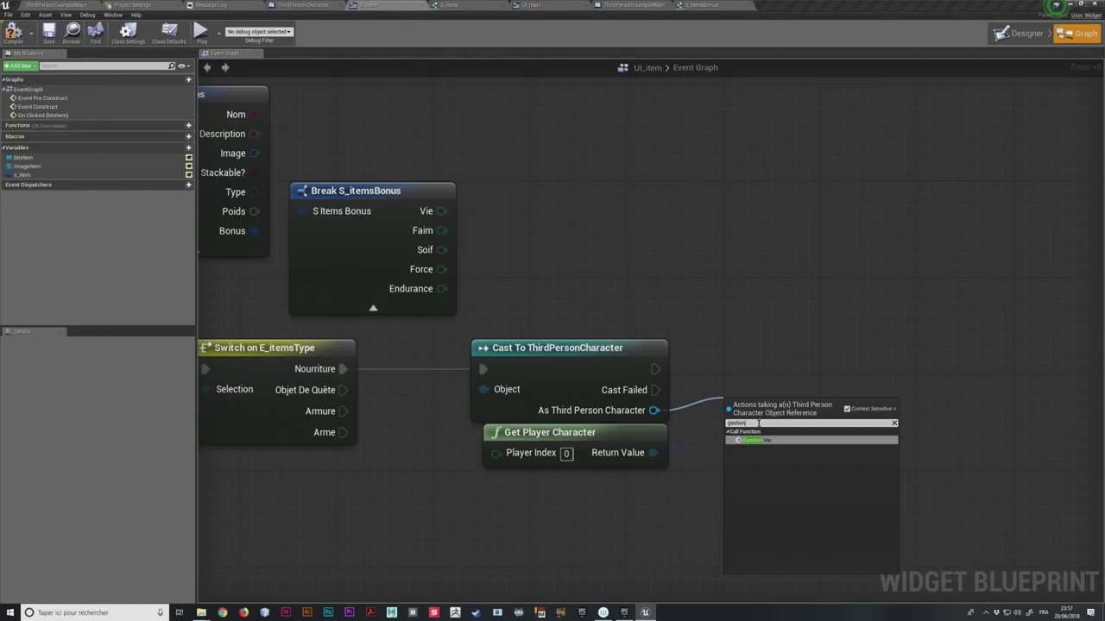
left_click(752, 440)
mouse_move(801, 410)
left_mouse_down()
mouse_move(801, 293)
mouse_move(816, 269)
left_mouse_up()
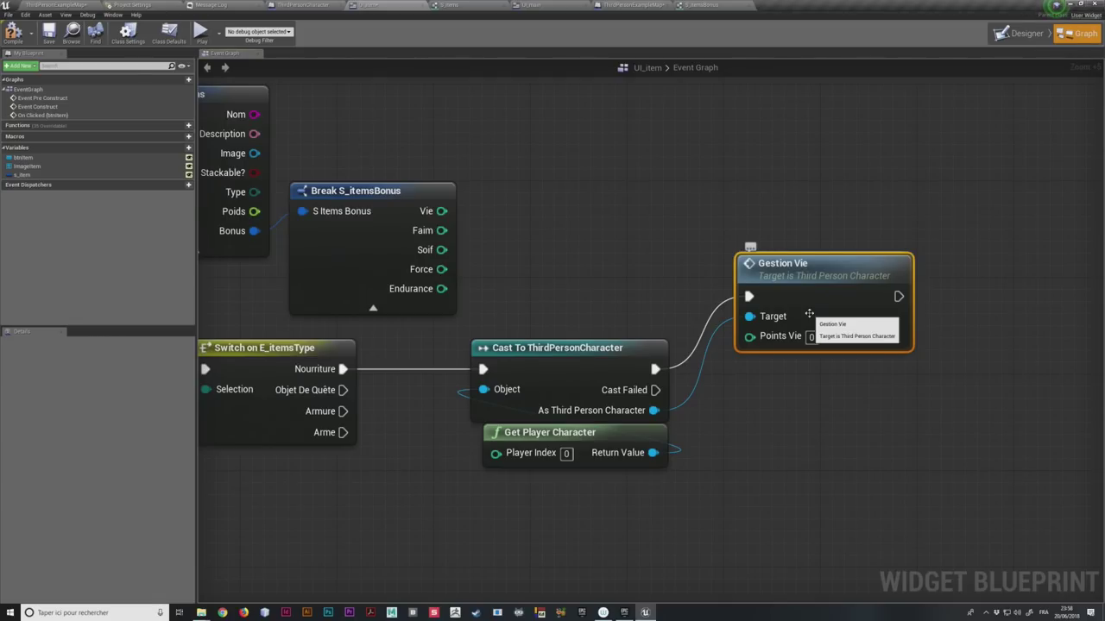
Step: Wire the bonus Vie value into Gestion Vie's Points Vie, then switch to the Designer
right_click_drag(442, 213, 482, 231)
left_click_drag(481, 231, 554, 215)
left_click(507, 227)
left_click_drag(481, 230, 800, 363)
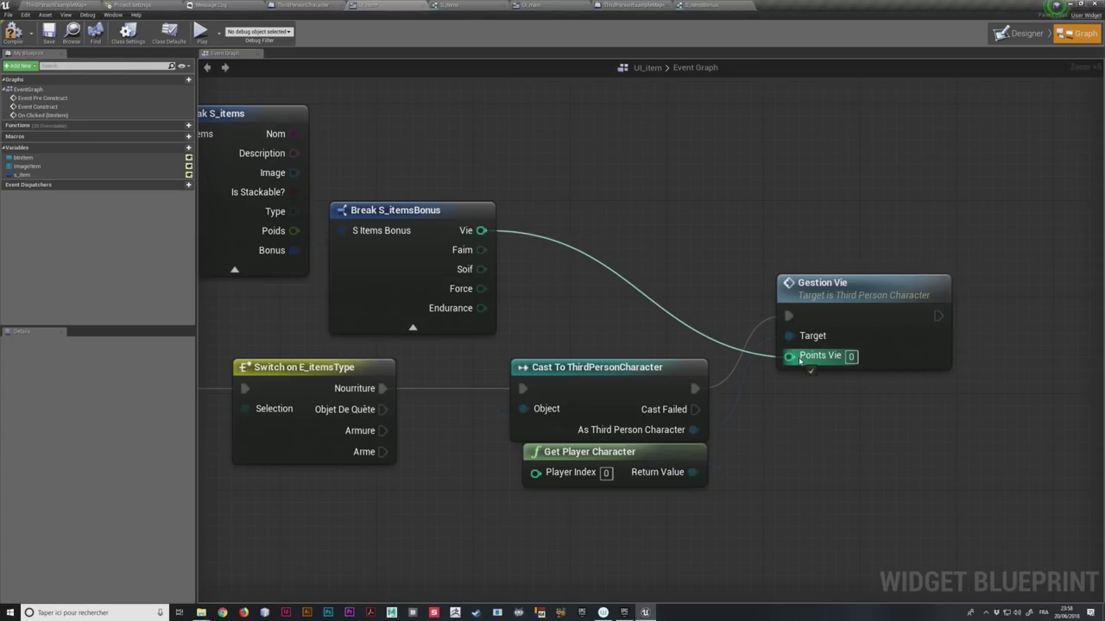
left_click_drag(833, 286, 818, 292)
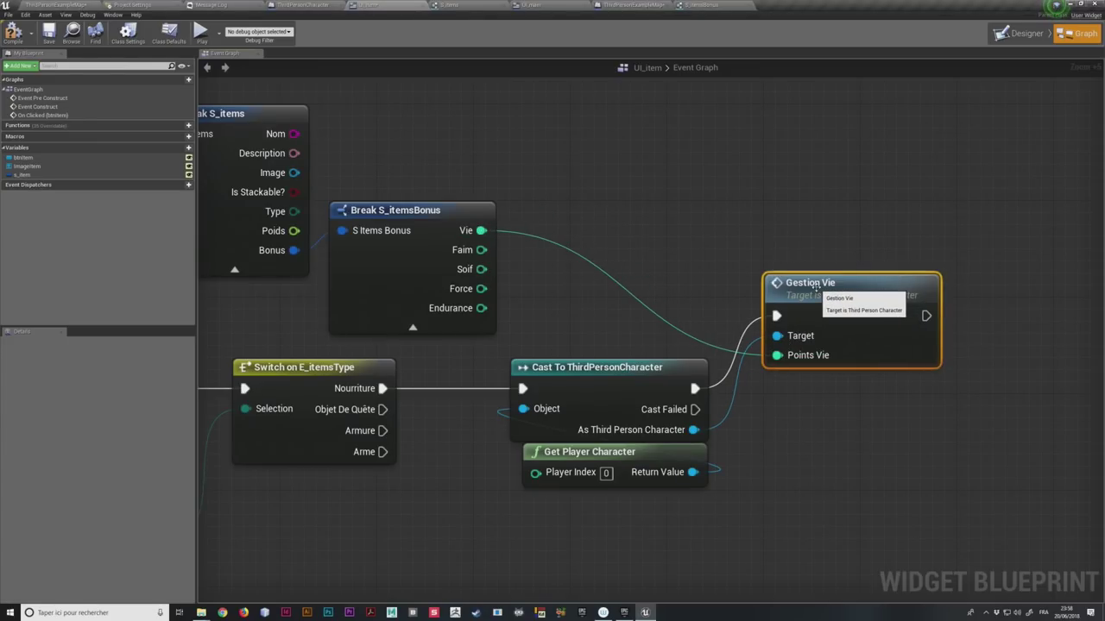
right_click_drag(604, 213, 588, 203)
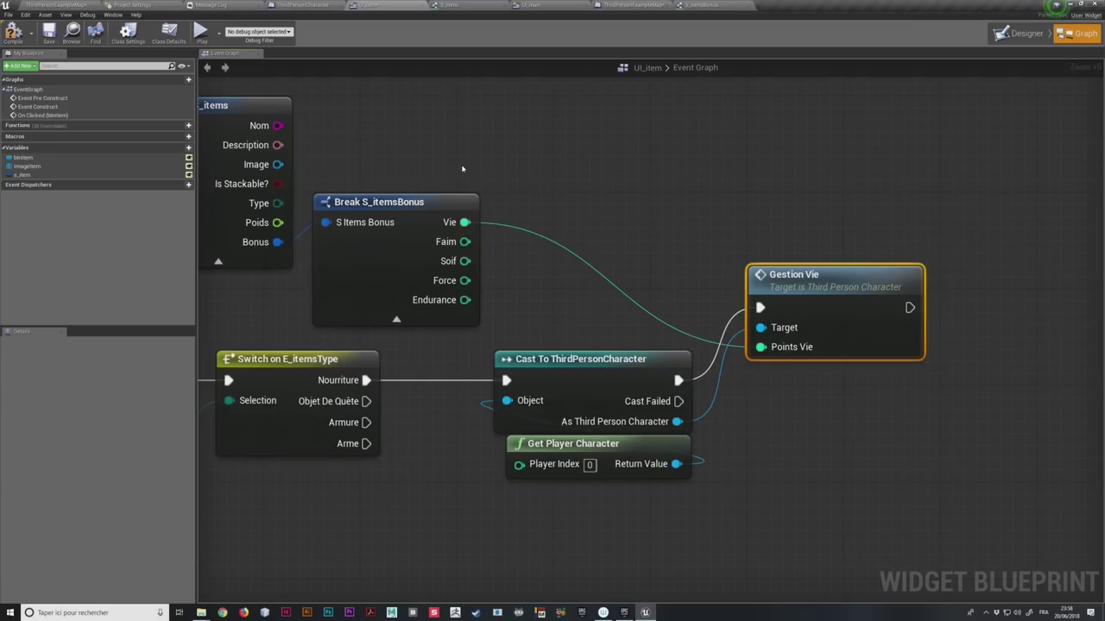
scroll(583, 197, "down", 4)
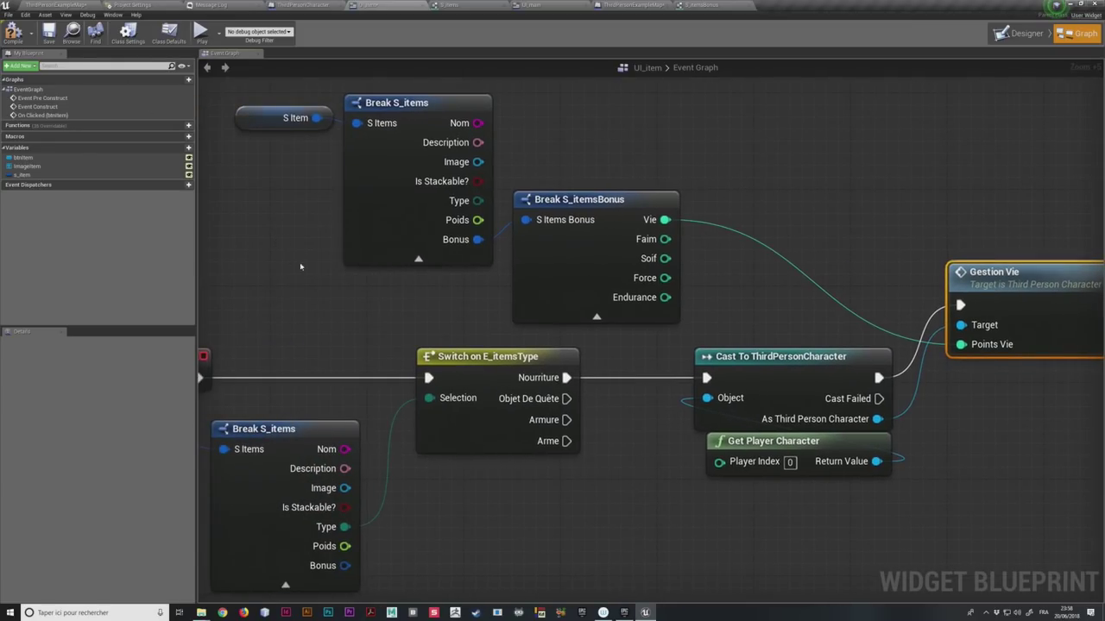
scroll(450, 186, "up", 2)
left_click(1002, 36)
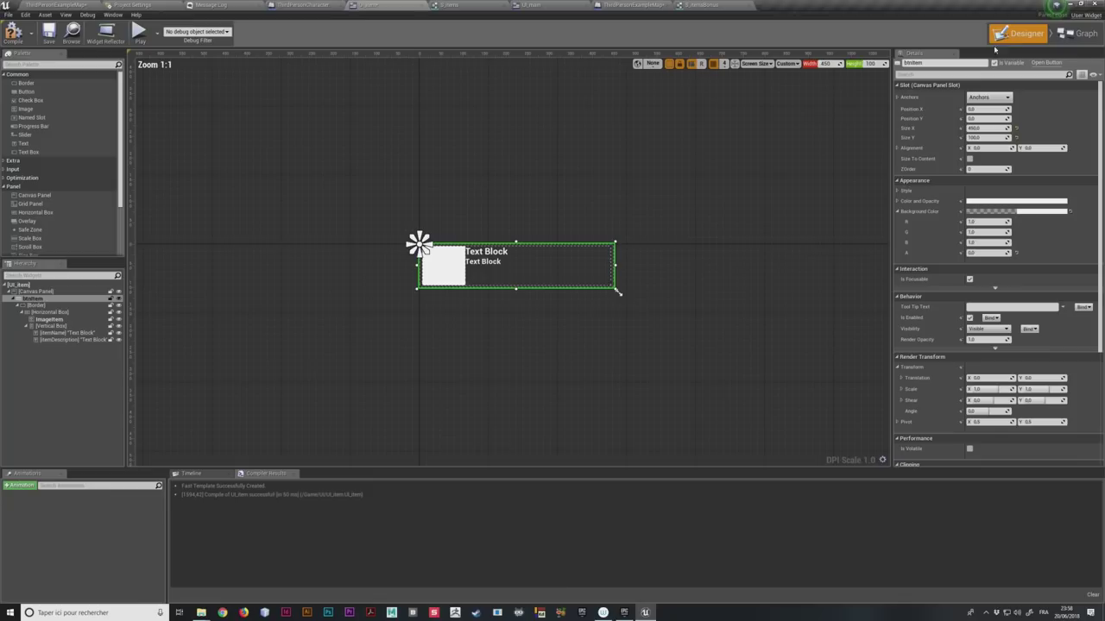
Step: Compile the UI_item widget
left_click(656, 208)
right_click_drag(680, 291, 656, 293)
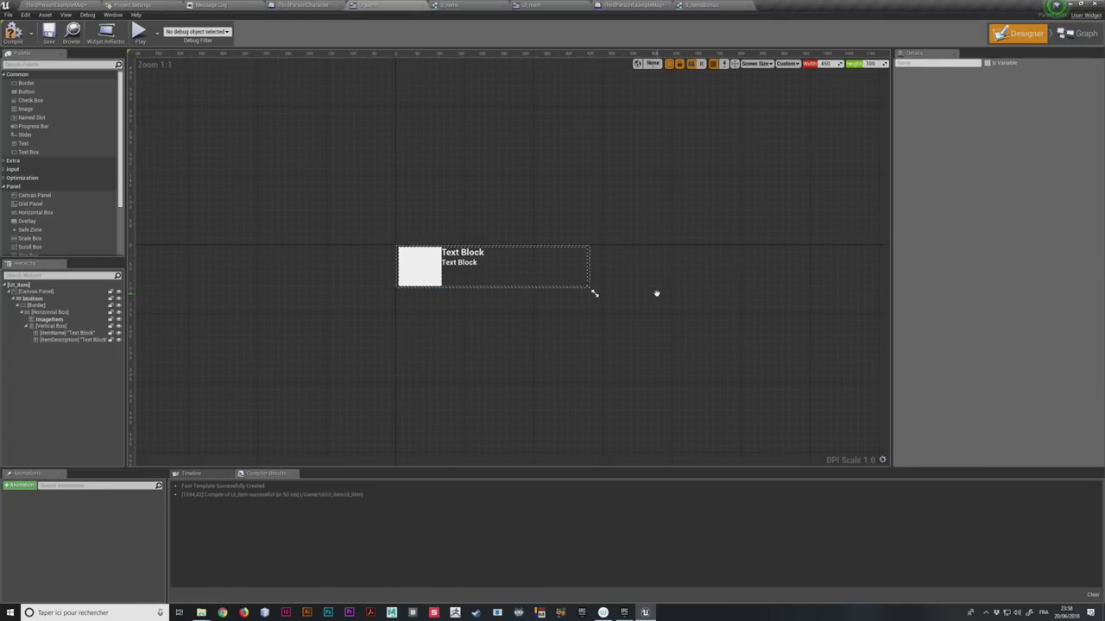
left_click(17, 38)
right_click_drag(497, 248, 483, 245)
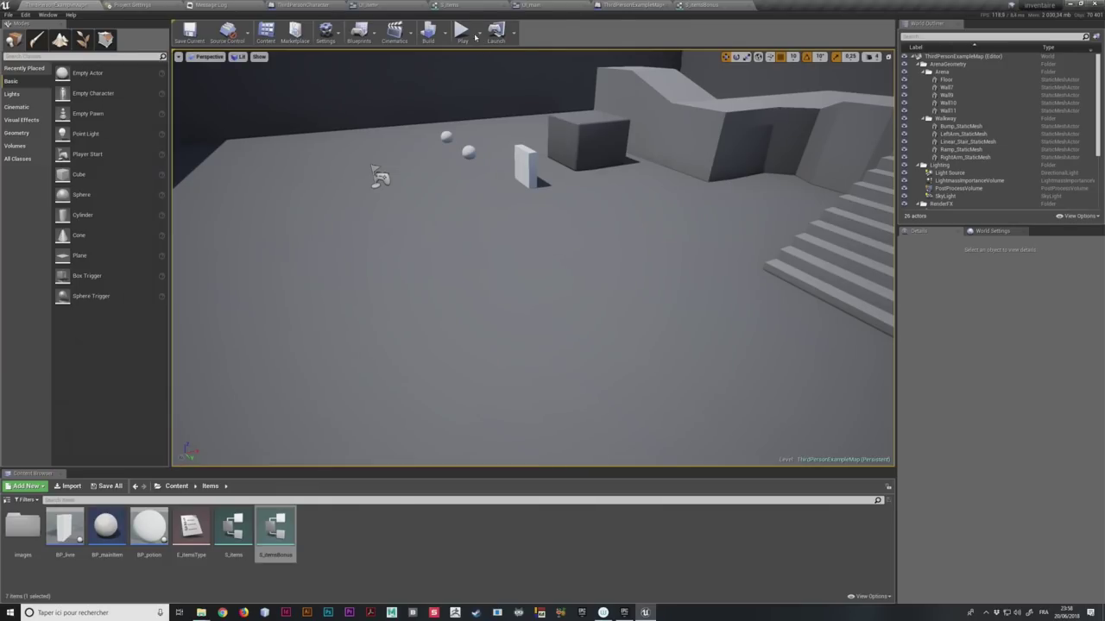
Step: Play-test the level, confirm the Potion de Vie mineure in the inventory, then open UI_main
left_click(458, 31)
key("w")
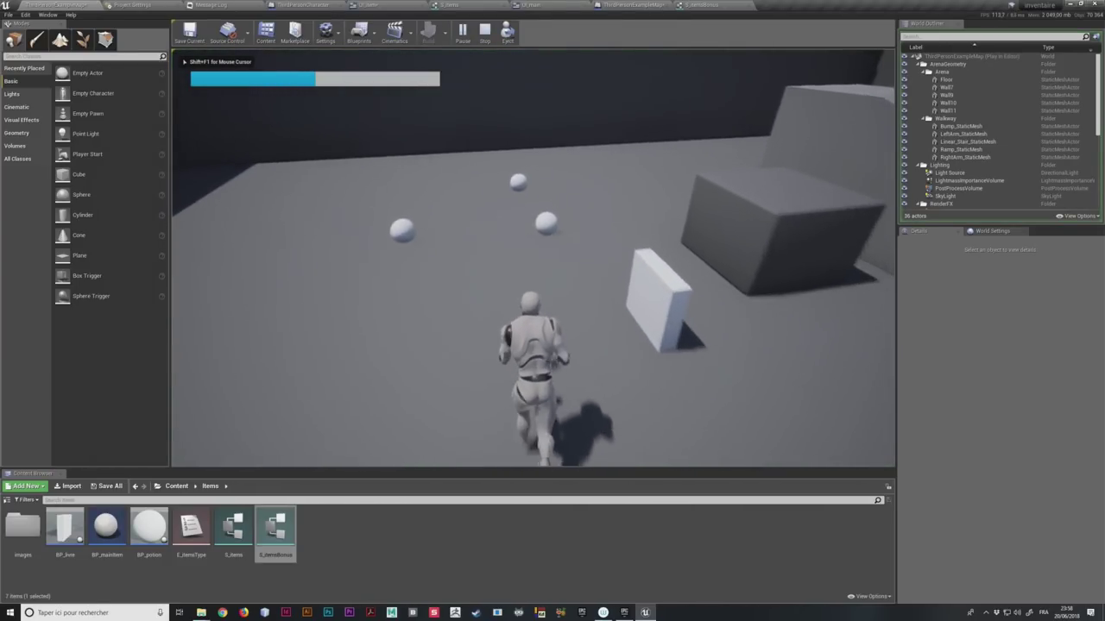
key("i")
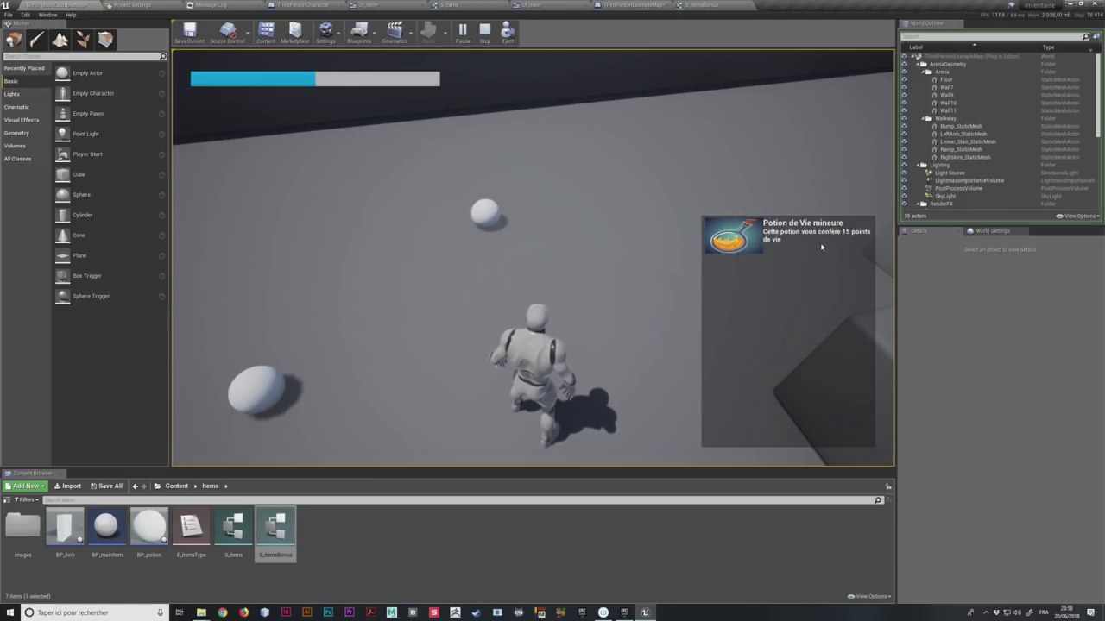
key("Escape")
left_click(530, 5)
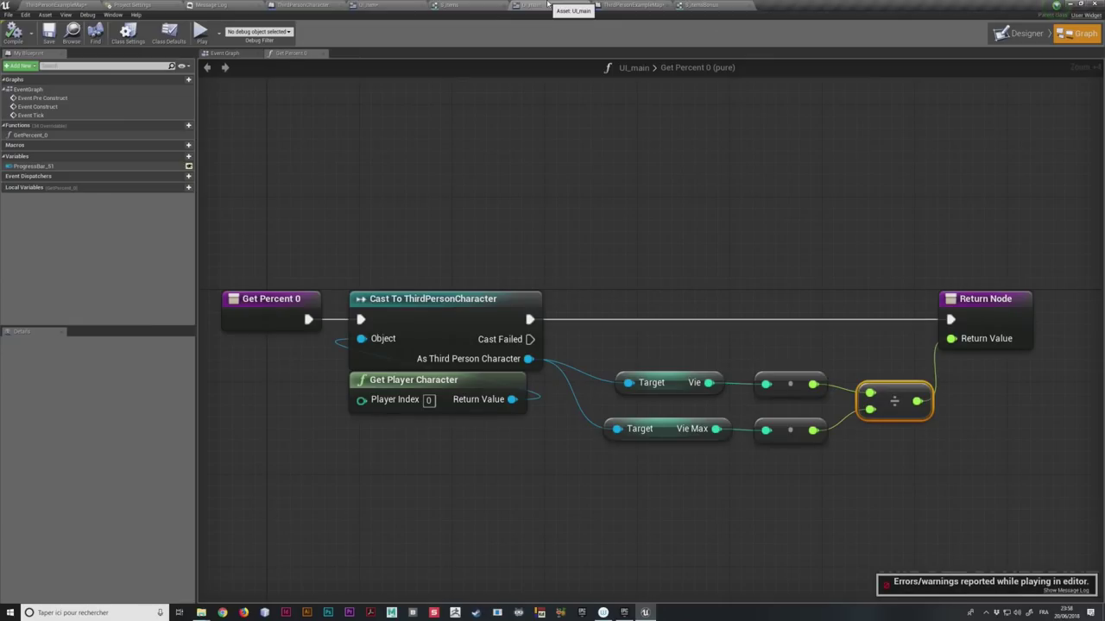
Step: In UI_item's Designer, inspect ImageItem, ItemName and ItemDescription, then go to the Event Graph
left_click(369, 5)
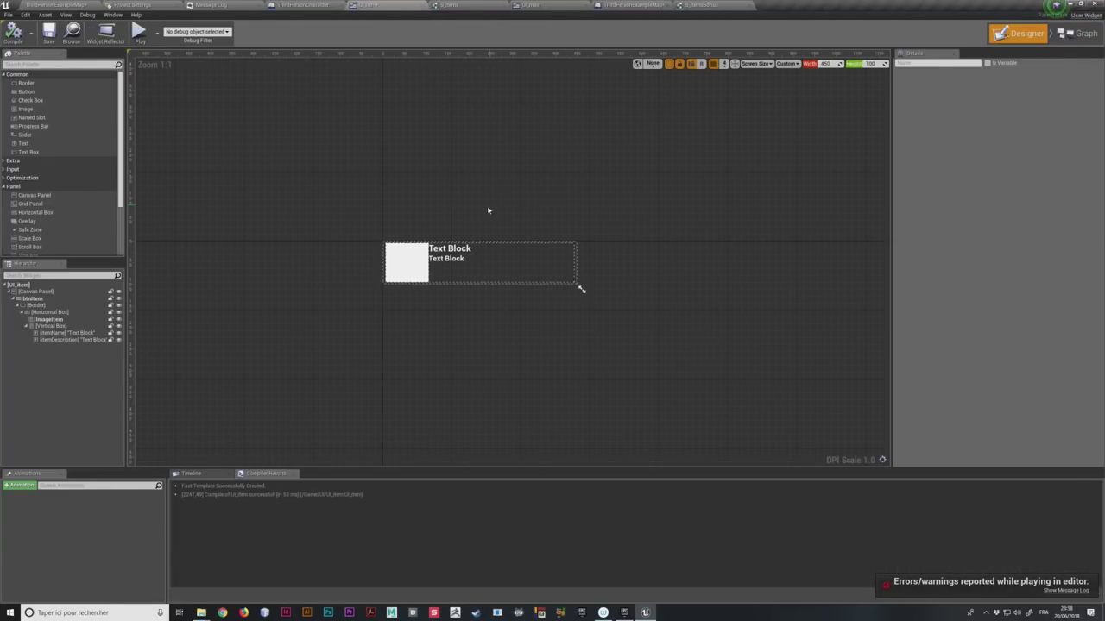
scroll(448, 229, "up", 5)
scroll(448, 230, "up", 1)
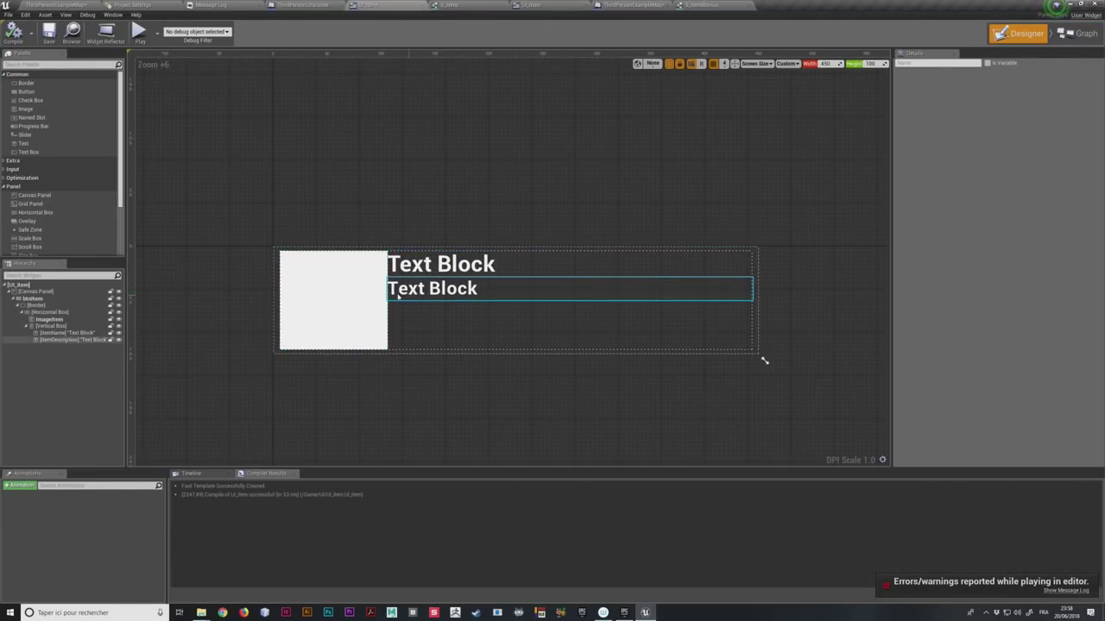
left_click(366, 291)
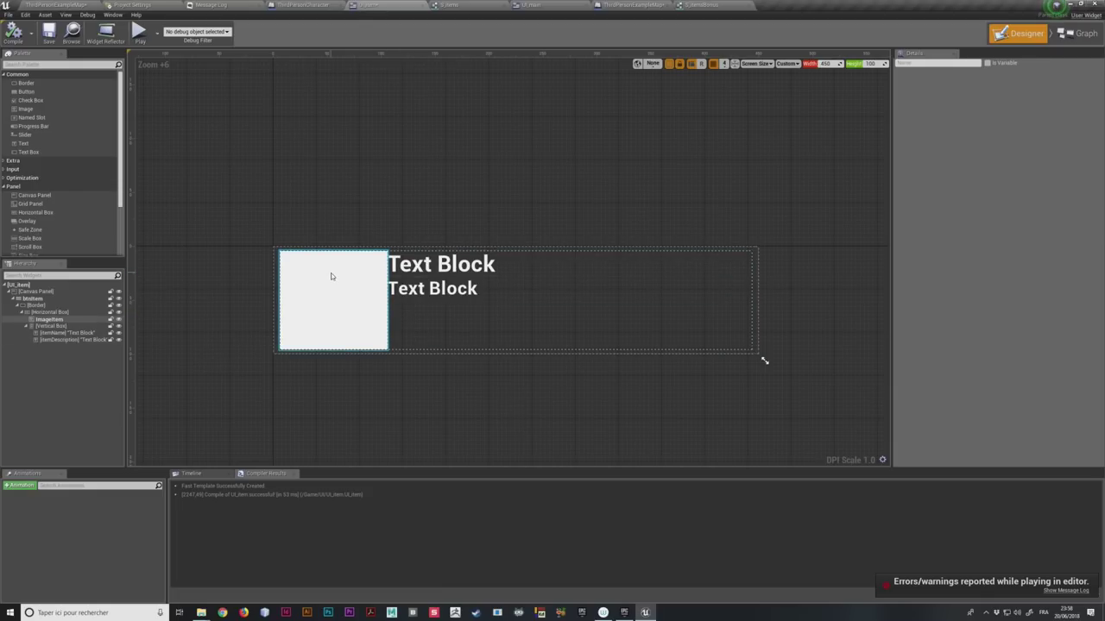
left_click(331, 276)
left_click(435, 264)
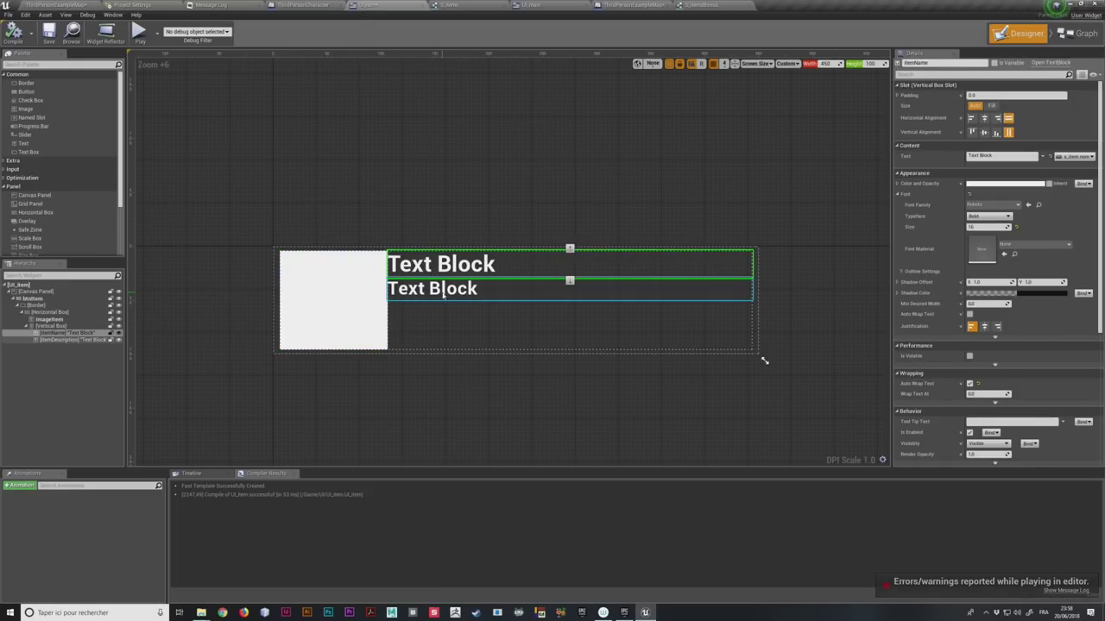
left_click(443, 292)
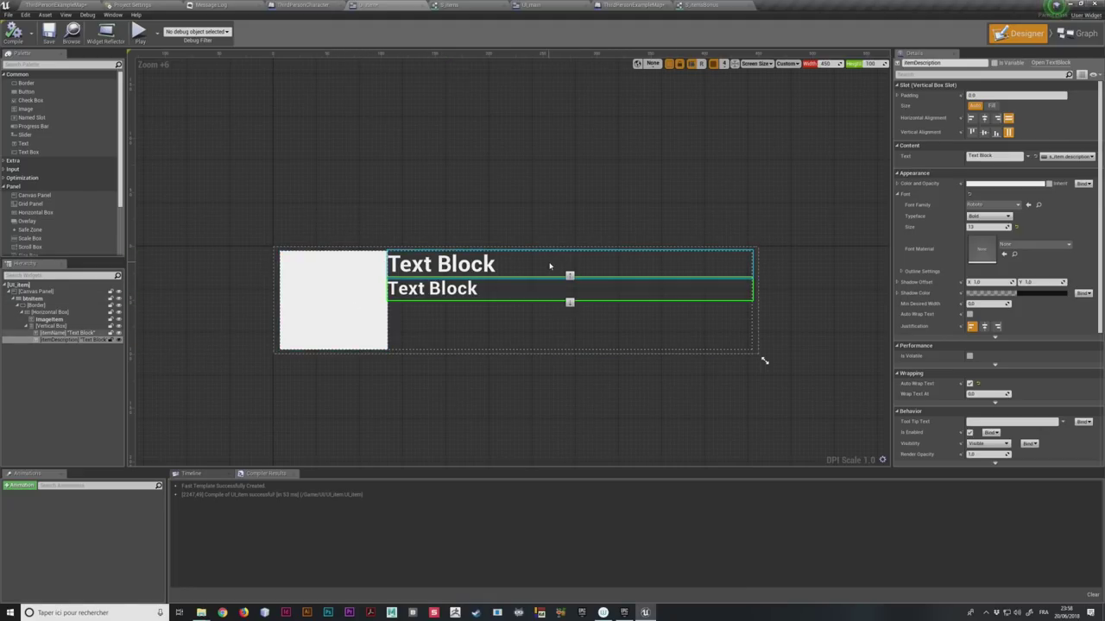
left_click(1059, 35)
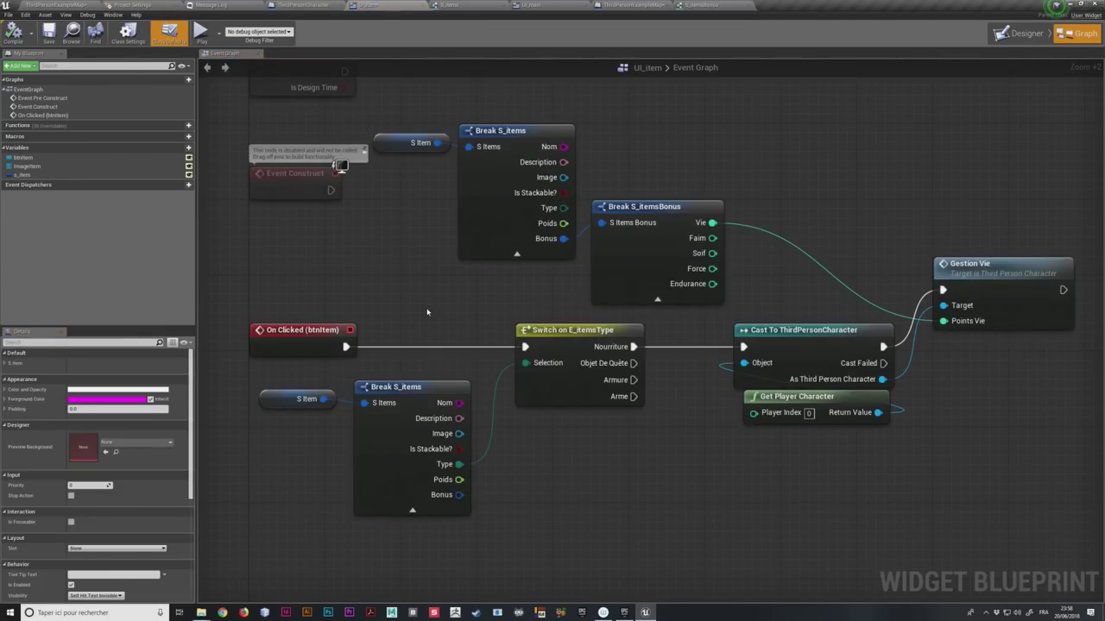
Step: Select the On Clicked, Break S_items and Switch on E_itemsType nodes in the click handler
left_click(328, 321)
left_click_drag(308, 536, 516, 352)
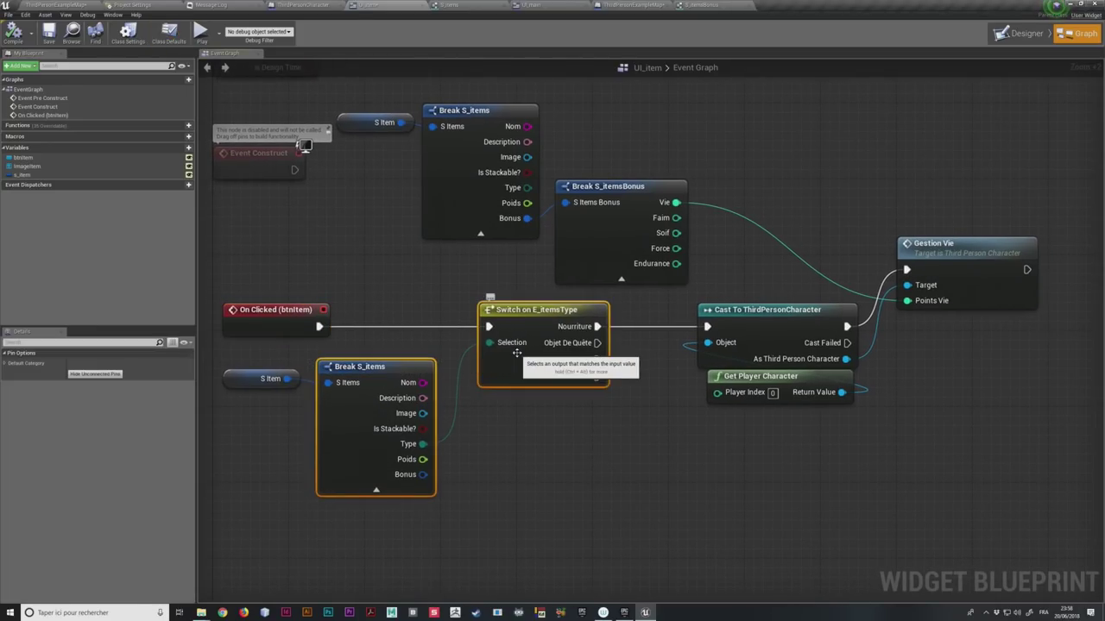
scroll(516, 352, "up", 1)
scroll(518, 358, "up", 1)
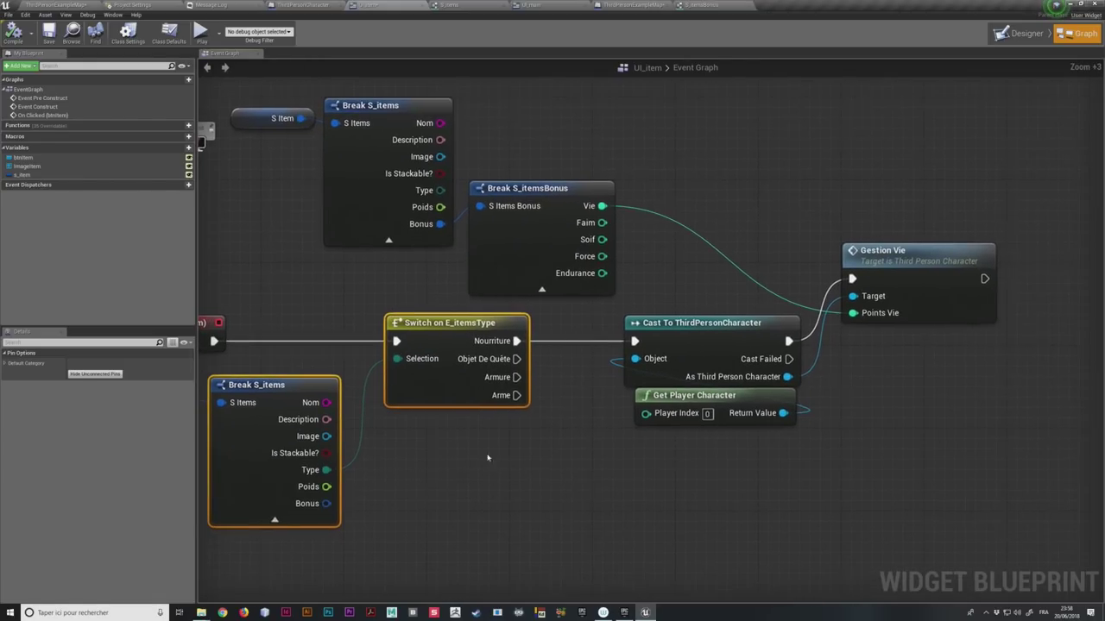
scroll(523, 373, "up", 1)
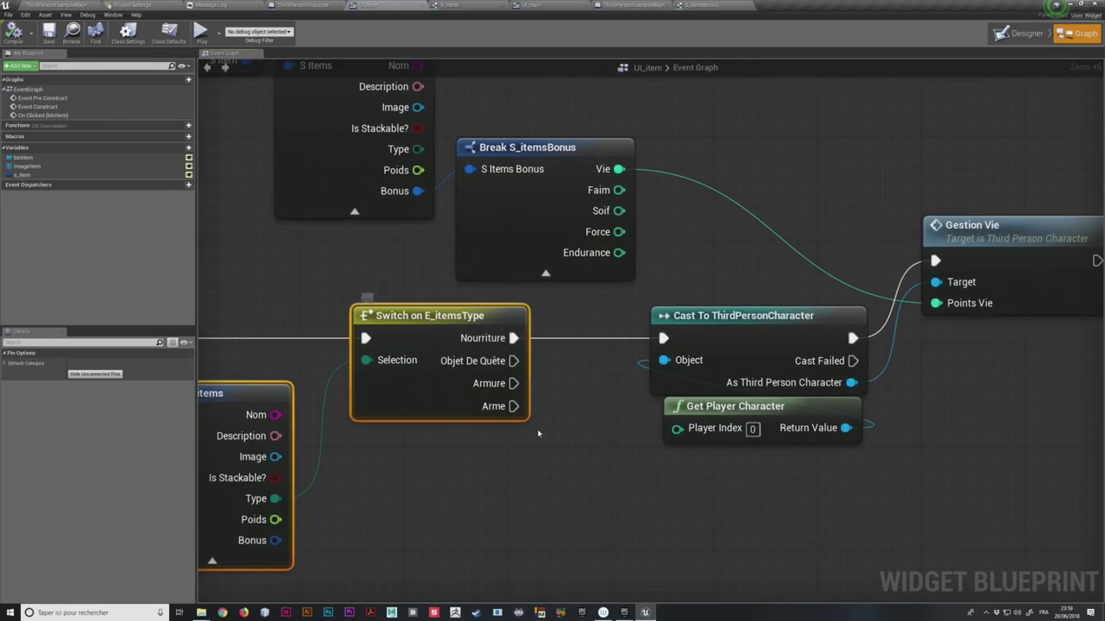
mouse_move(545, 342)
right_mouse_down()
mouse_move(526, 429)
mouse_move(647, 361)
right_mouse_up()
Step: Move the Gestion Vie node up and right, then return to the ThirdPersonExampleMap level
left_click_drag(512, 518, 687, 390)
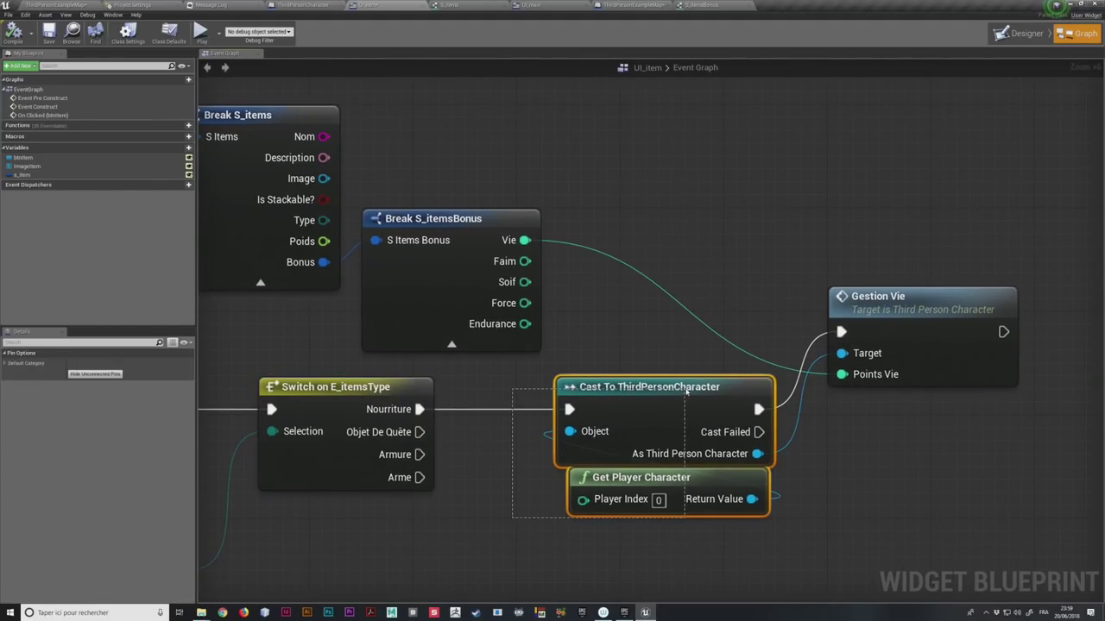
right_click_drag(687, 390, 552, 379)
mouse_move(747, 292)
left_mouse_down()
mouse_move(796, 185)
mouse_move(785, 160)
left_mouse_up()
right_click_drag(294, 411, 357, 394)
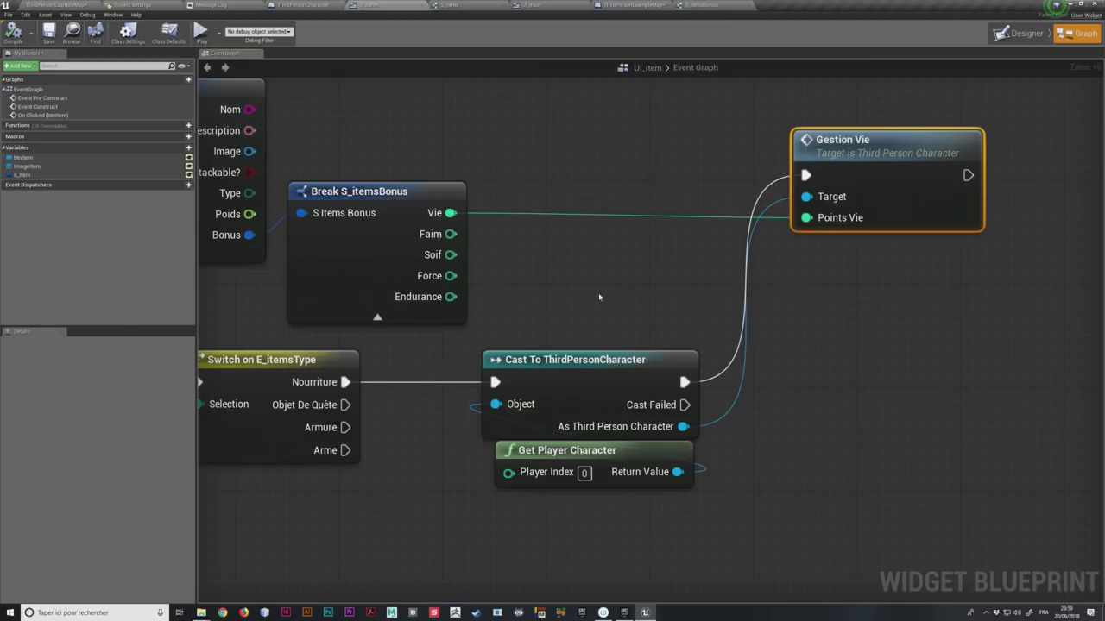
right_click_drag(599, 297, 624, 306)
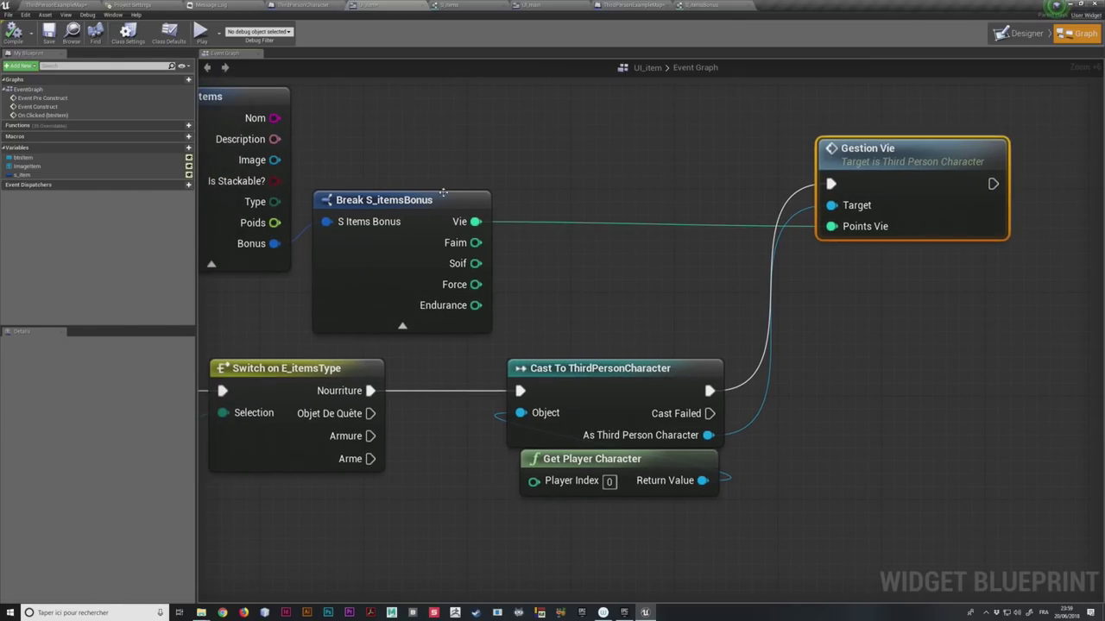
right_click_drag(649, 305, 785, 341)
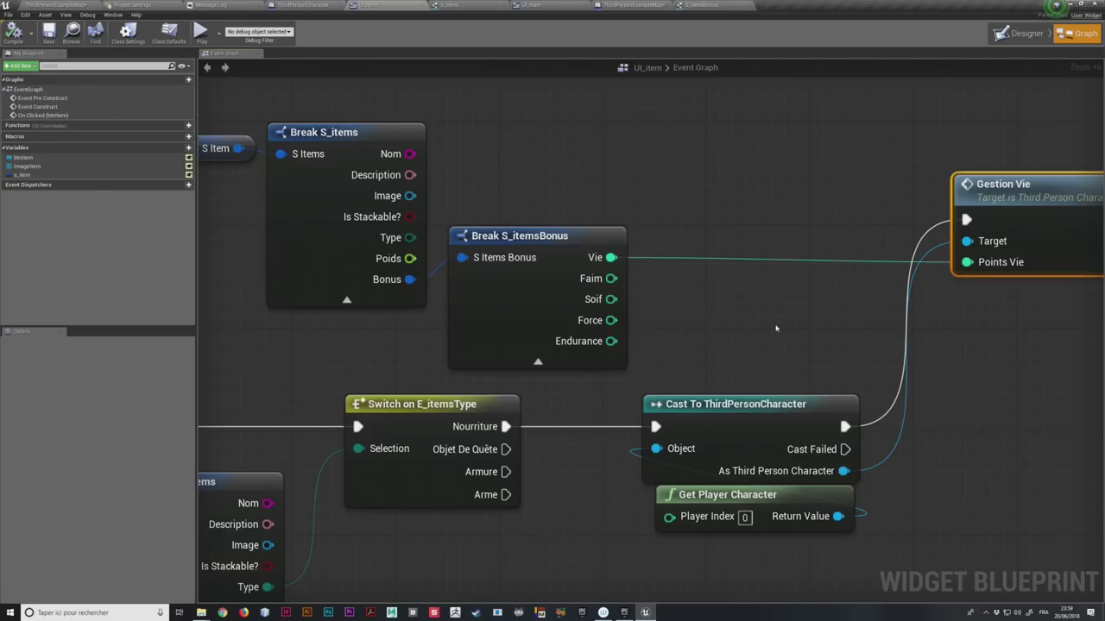
right_click_drag(765, 328, 623, 330)
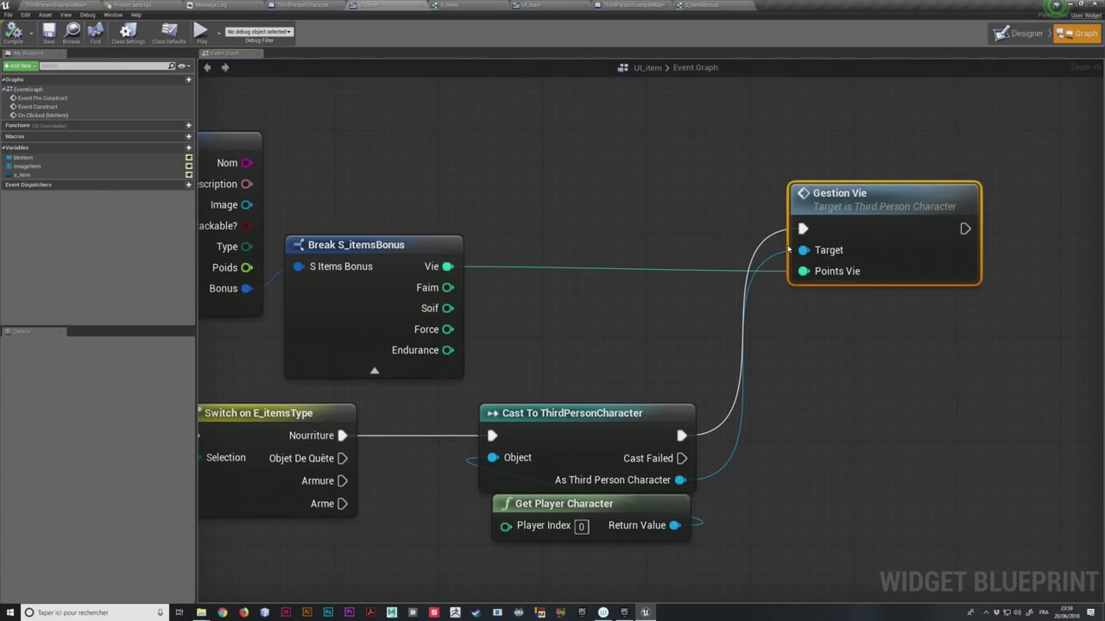
right_click_drag(701, 182, 629, 195)
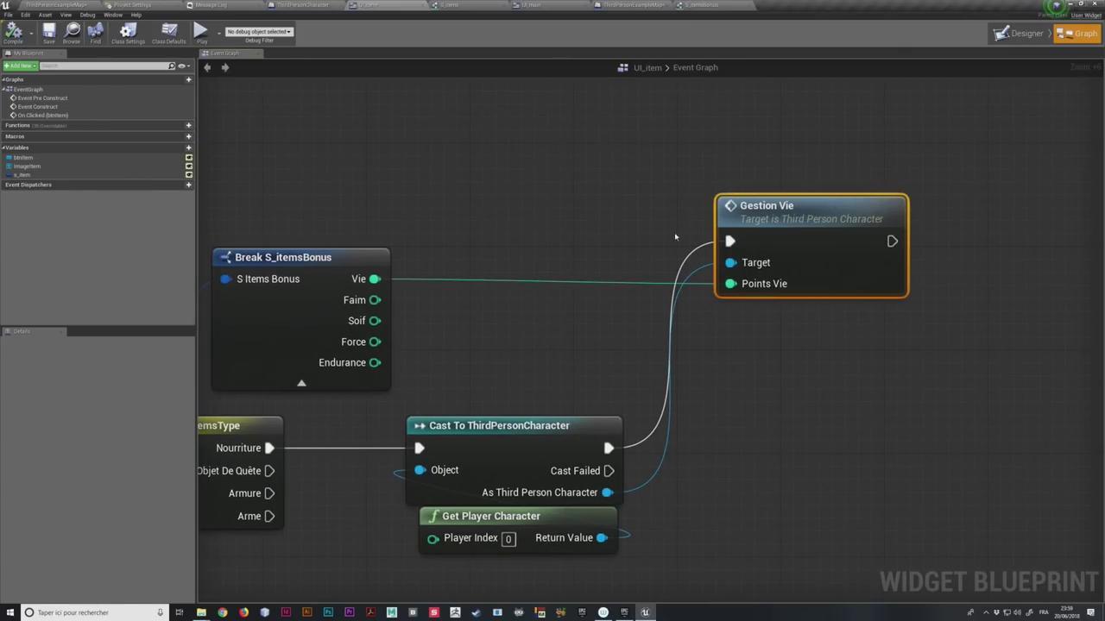
left_click(56, 4)
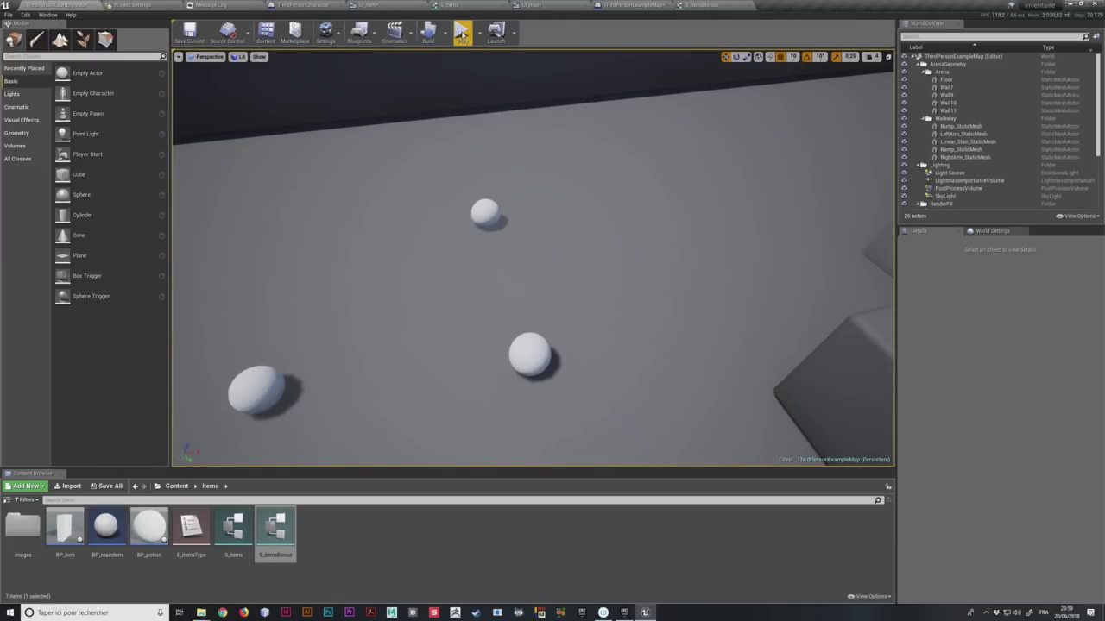
Step: Play-test by using the potion twice from the in-game inventory to restore health
left_click(462, 33)
key("w")
key("shift+F1")
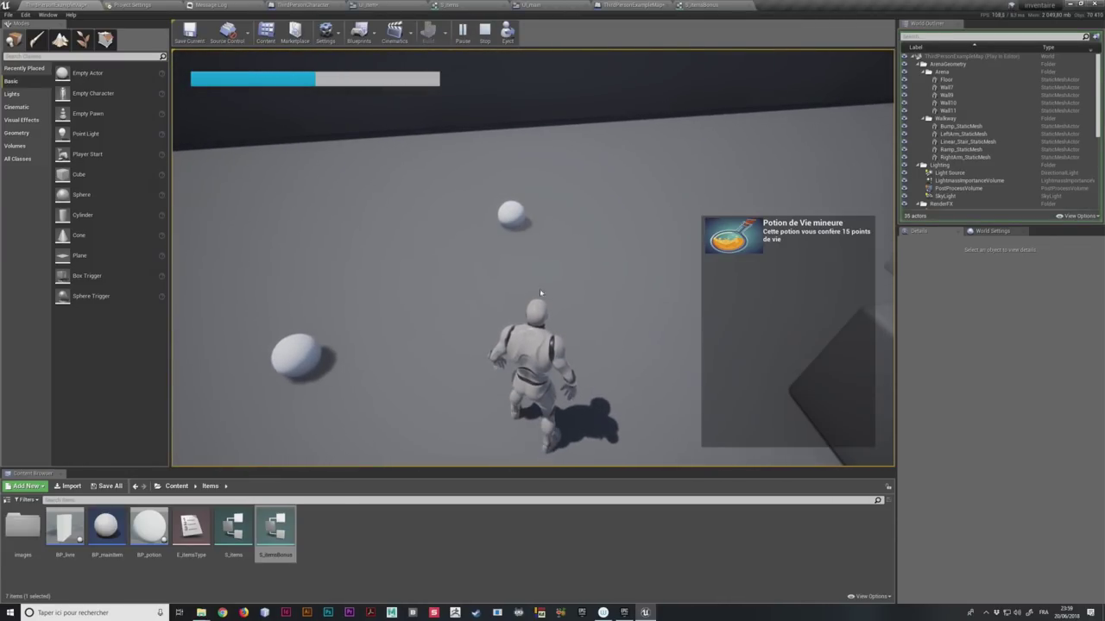
left_click(735, 243)
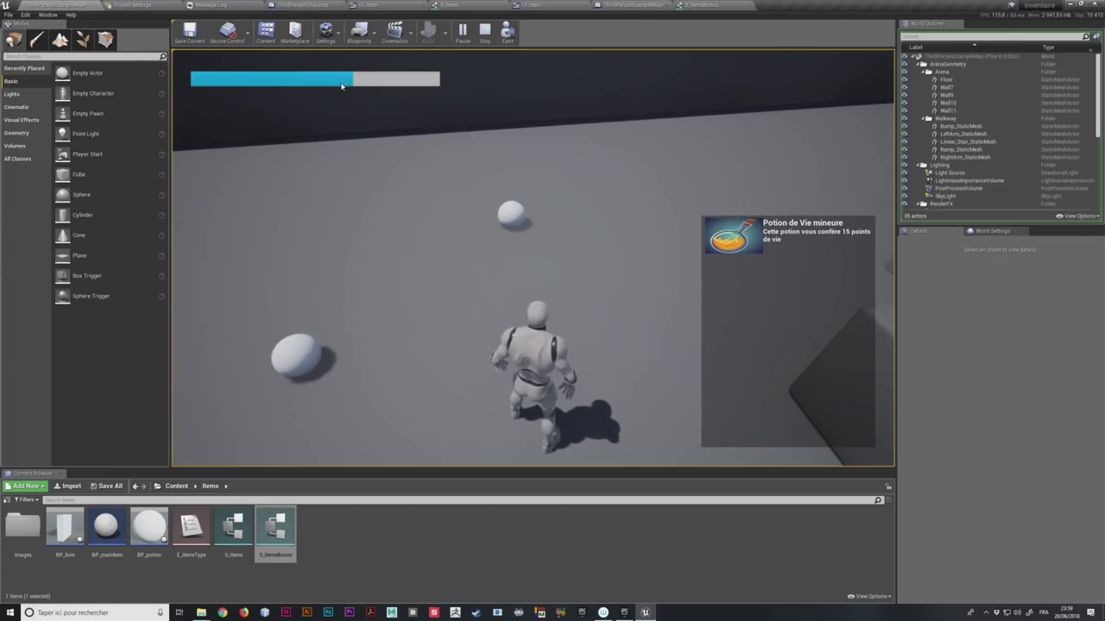
left_click(733, 239)
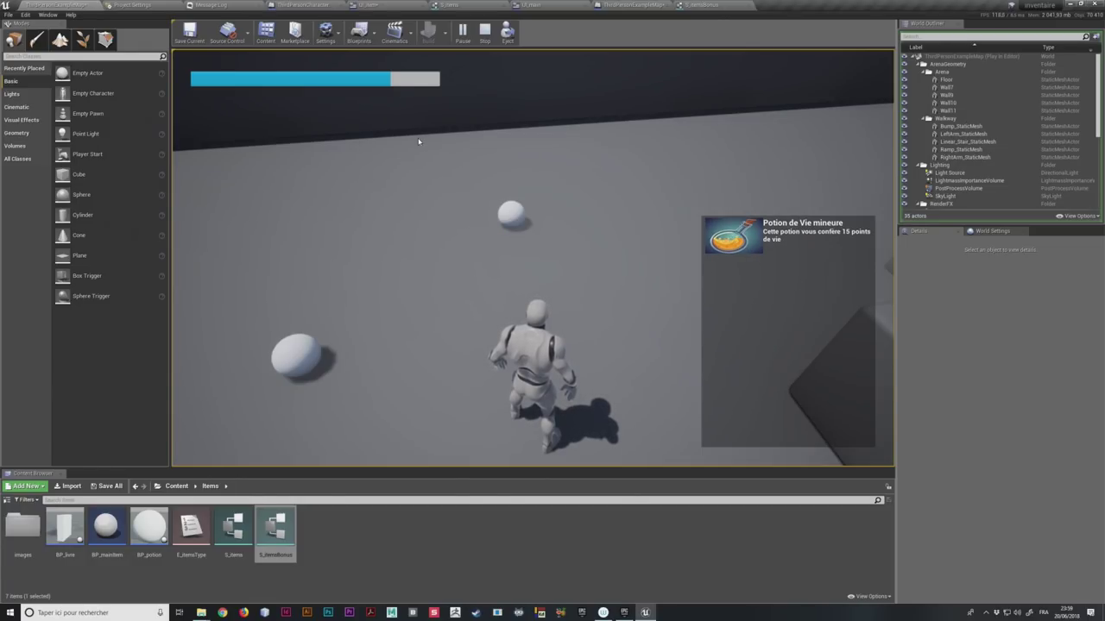
mouse_move(528, 175)
left_mouse_down()
mouse_move(438, 165)
mouse_move(636, 219)
left_mouse_up()
key("i")
key("i")
key("i")
key("Escape")
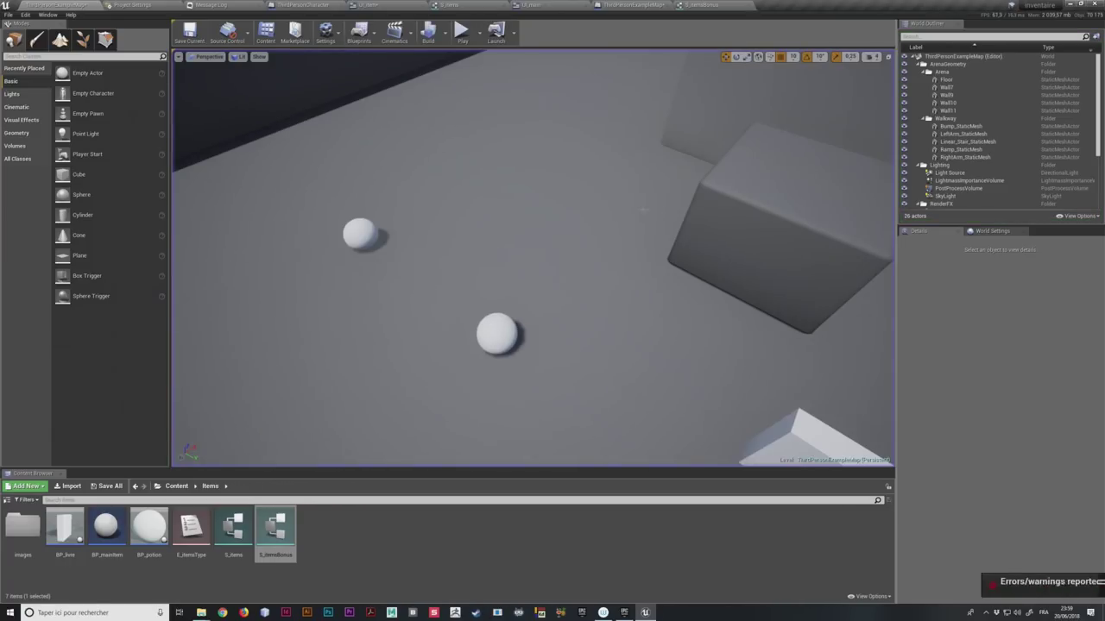
Step: Recheck the UI_item graph, play-test the inventory again, then open the level blueprint
left_click(395, 5)
mouse_move(536, 268)
right_mouse_down()
mouse_move(520, 193)
mouse_move(536, 170)
right_mouse_up()
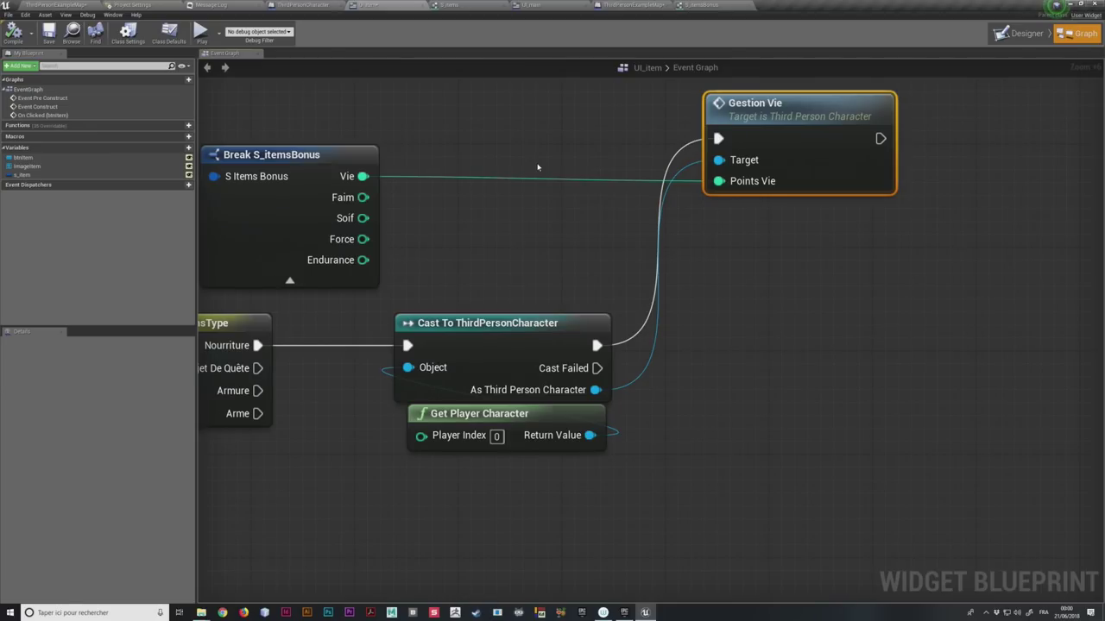
left_click(68, 5)
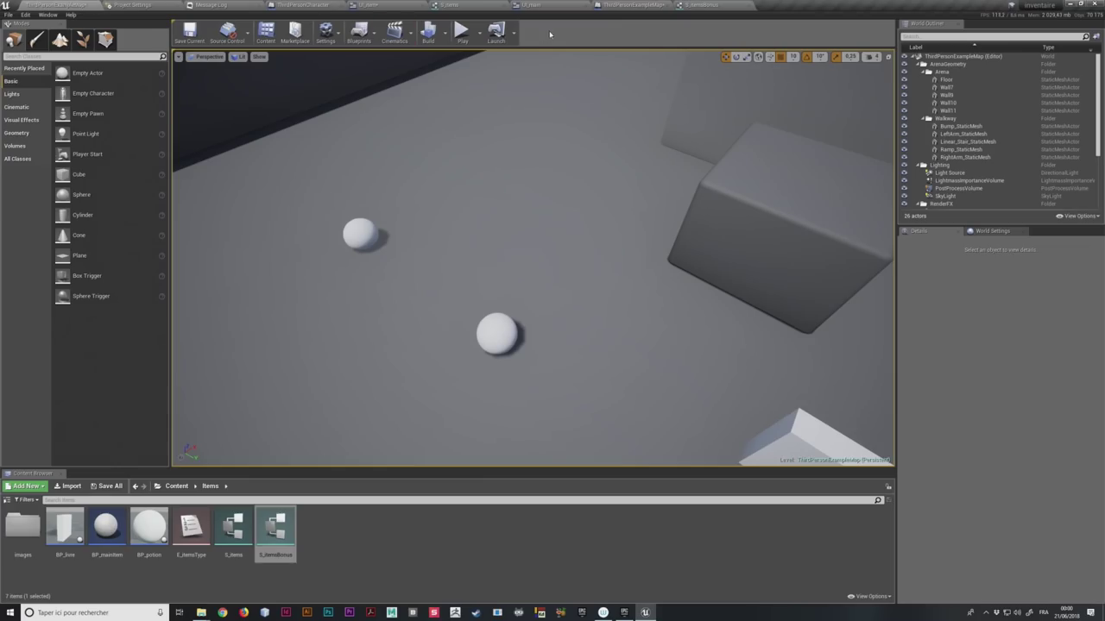
left_click(461, 32)
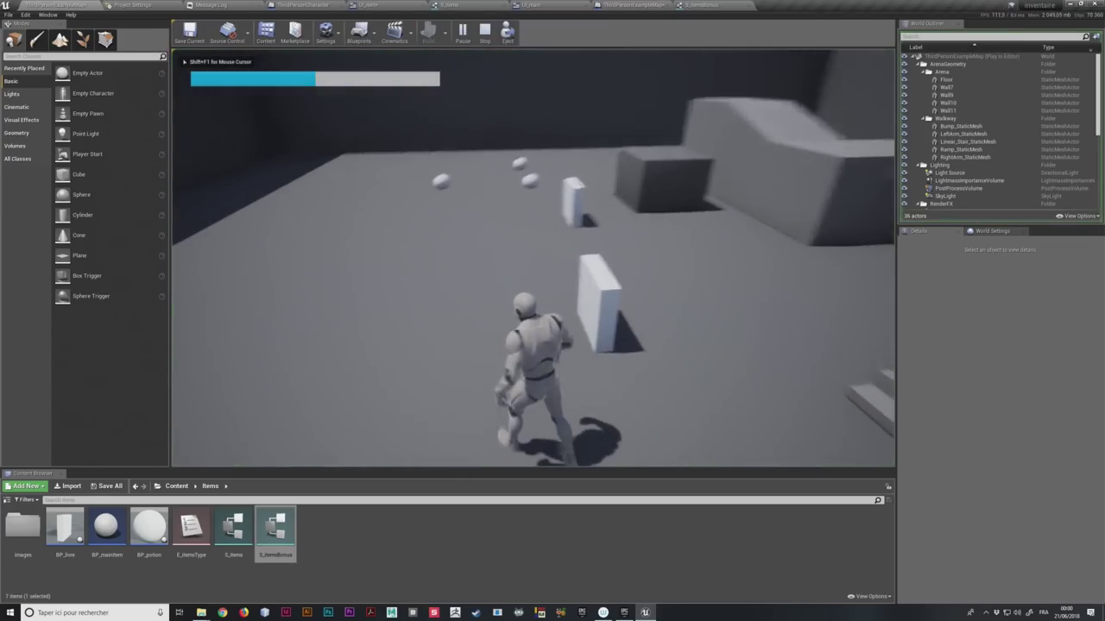
key("i")
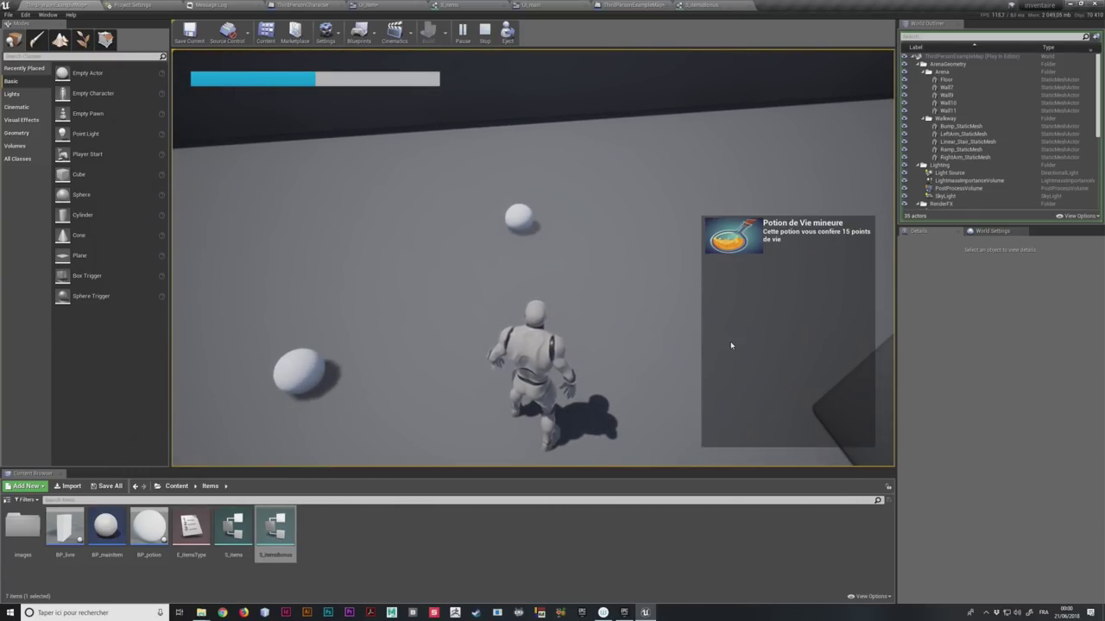
key("i")
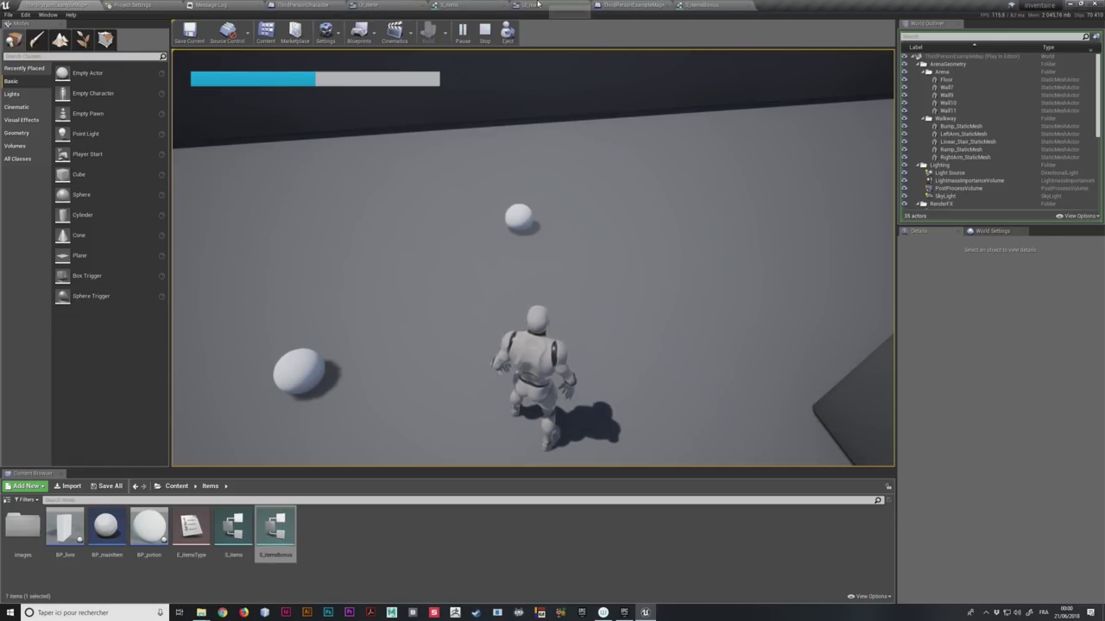
left_click(620, 4)
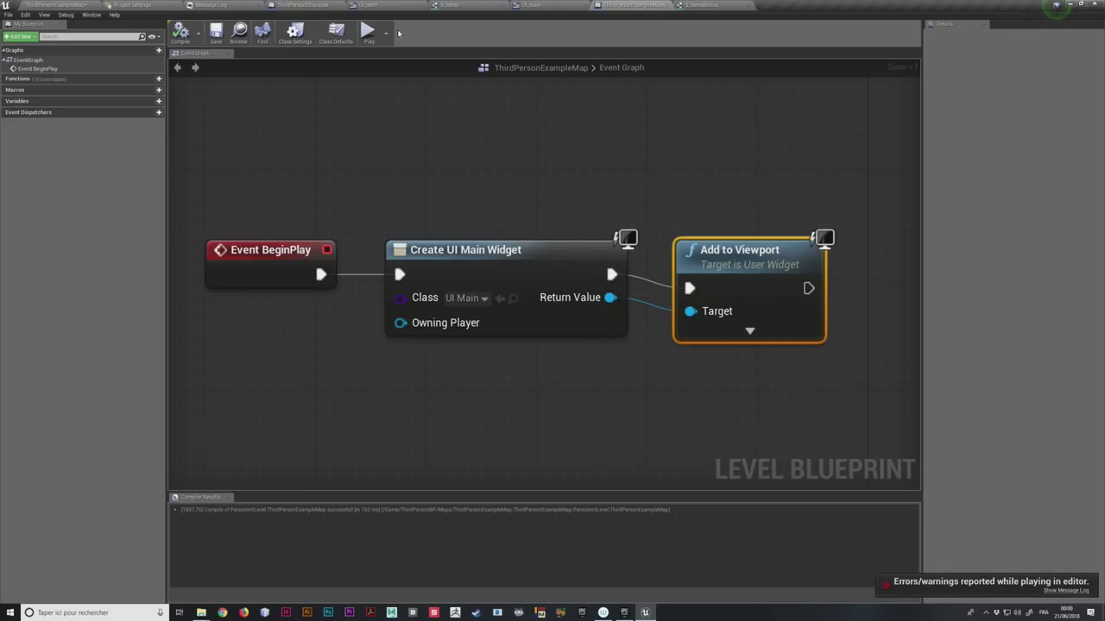
Step: Frame the Cast To ThirdPersonCharacter and Gestion Vie nodes in UI_item's graph and select the cast nodes
left_click(532, 5)
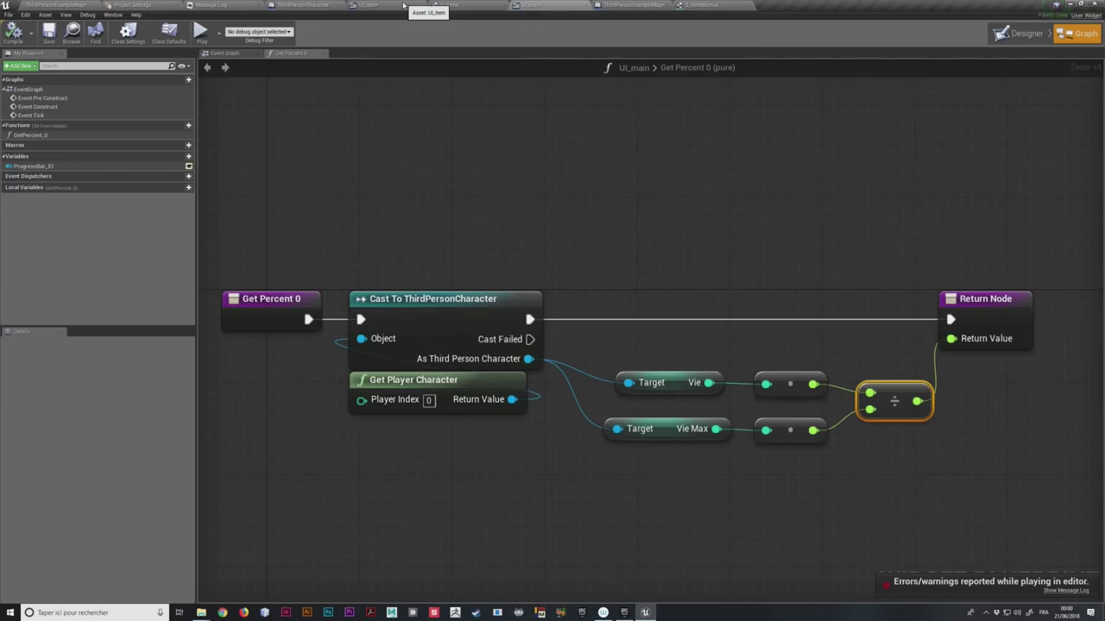
left_click(403, 5)
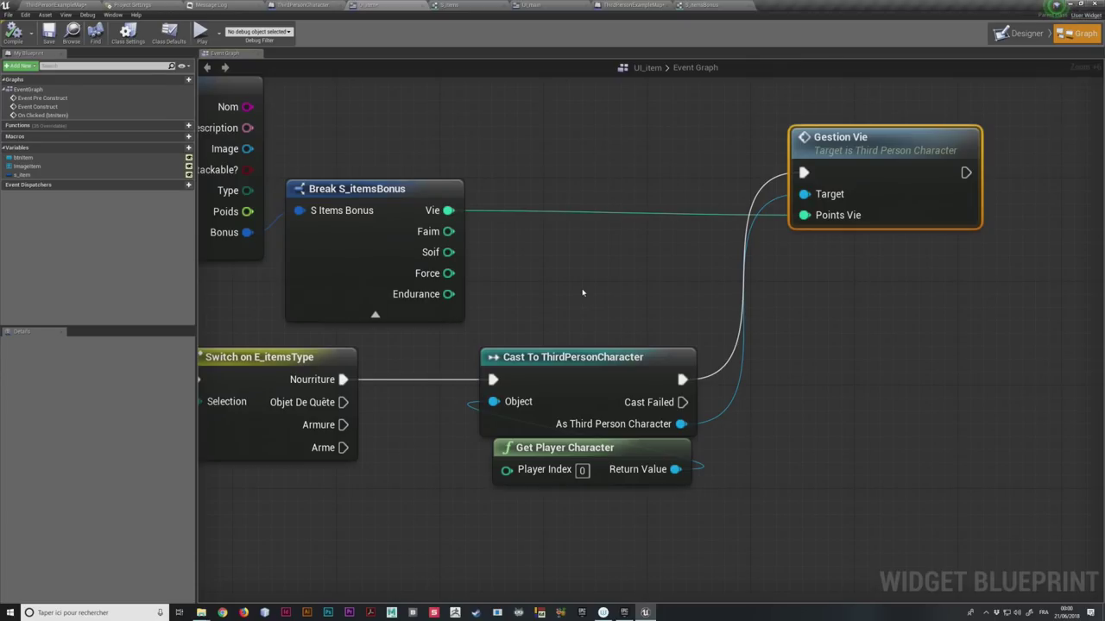
mouse_move(662, 318)
right_mouse_down()
mouse_move(522, 258)
mouse_move(543, 231)
right_mouse_up()
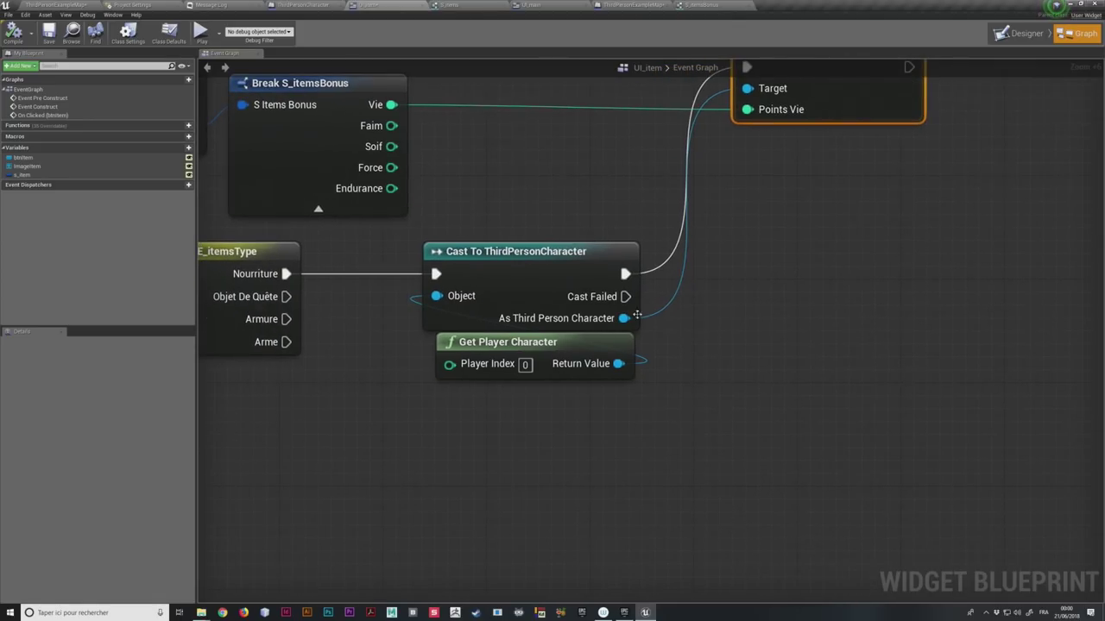
scroll(560, 225, "down", 1)
scroll(561, 225, "down", 2)
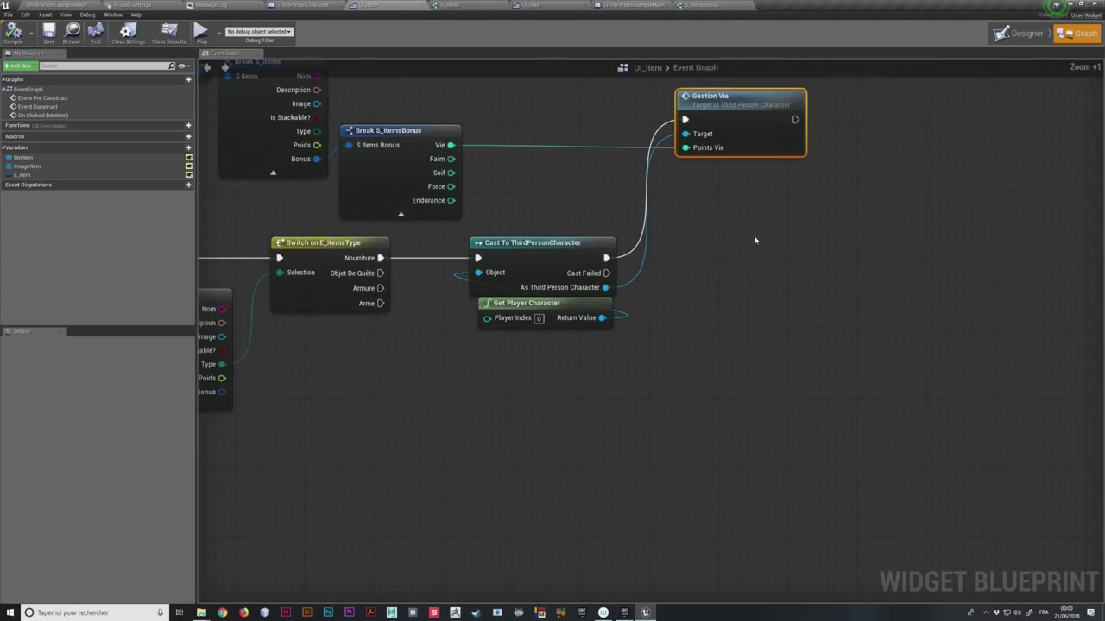
right_click_drag(740, 221, 776, 295)
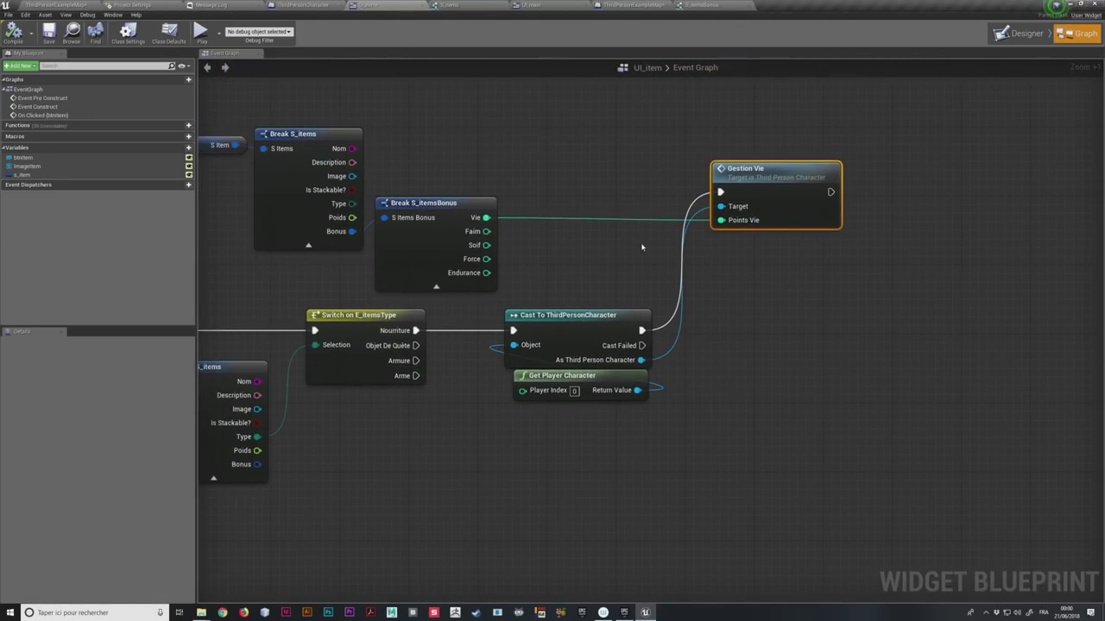
right_click_drag(641, 248, 519, 201)
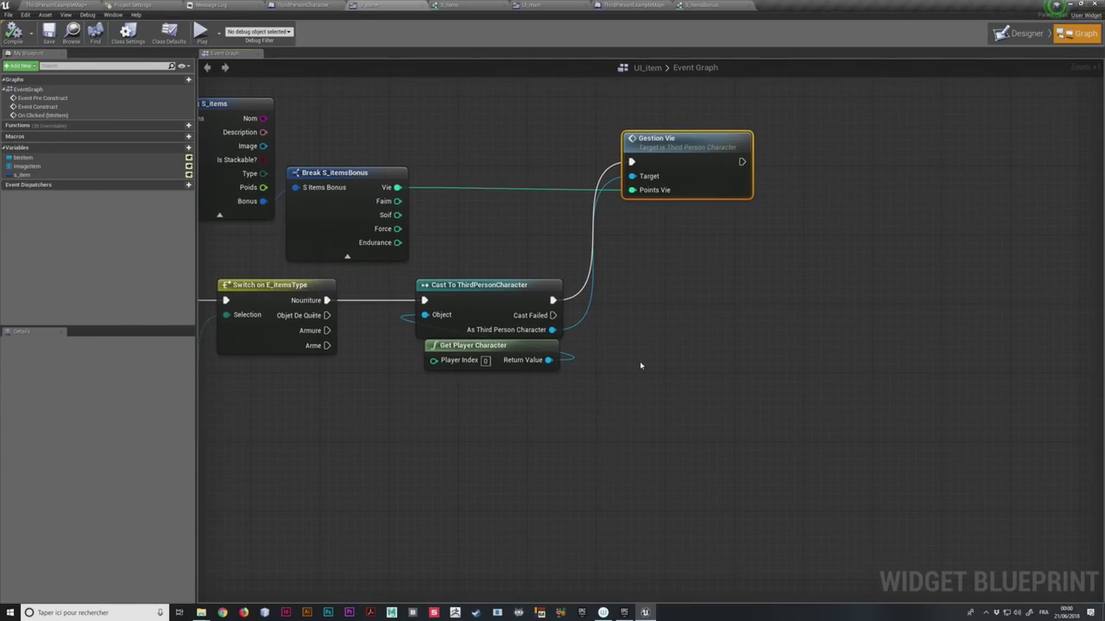
right_click_drag(639, 366, 568, 312)
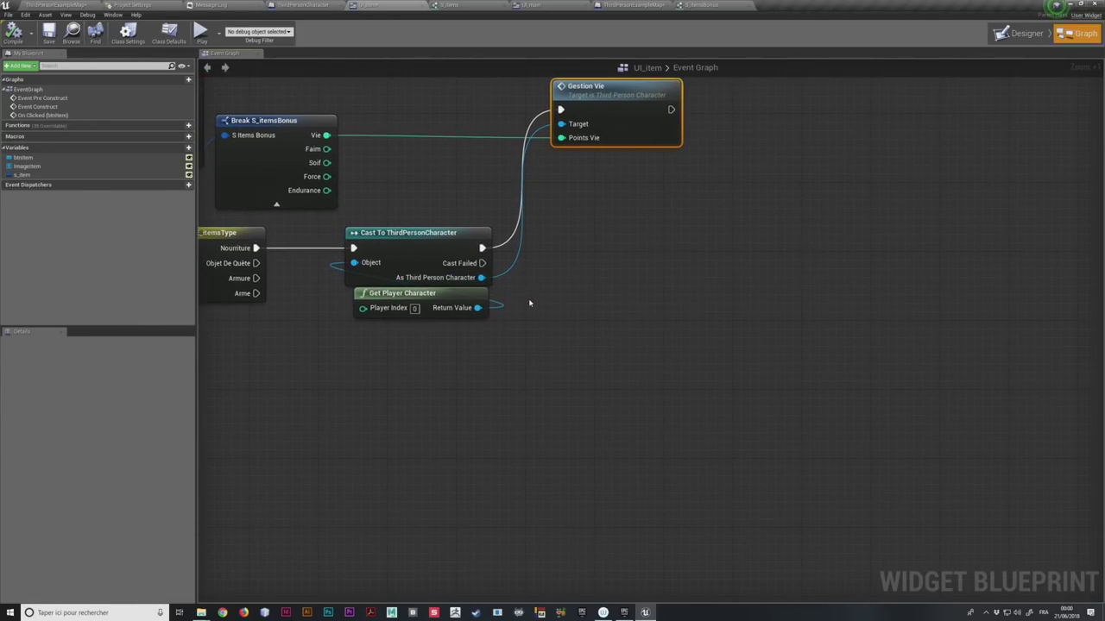
scroll(530, 298, "up", 3)
left_click_drag(334, 148, 441, 369)
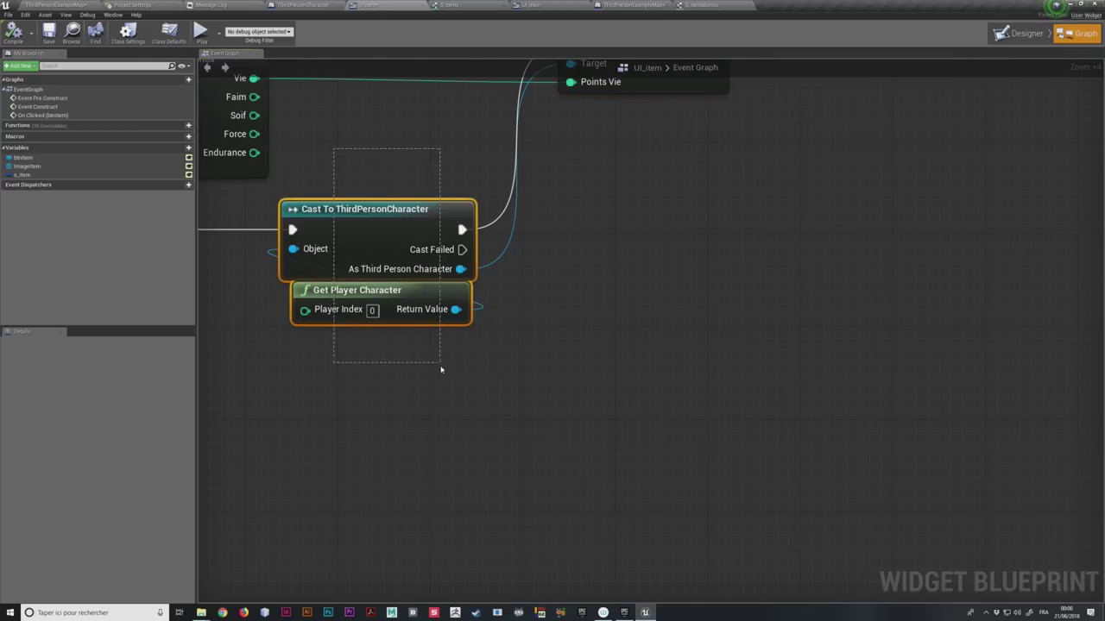
left_click_drag(413, 219, 424, 220)
Step: Pull a Get Inventaire node from As Third Person Character, then drag from its output
key("ctrl+z")
left_click_drag(460, 269, 562, 347)
type("get")
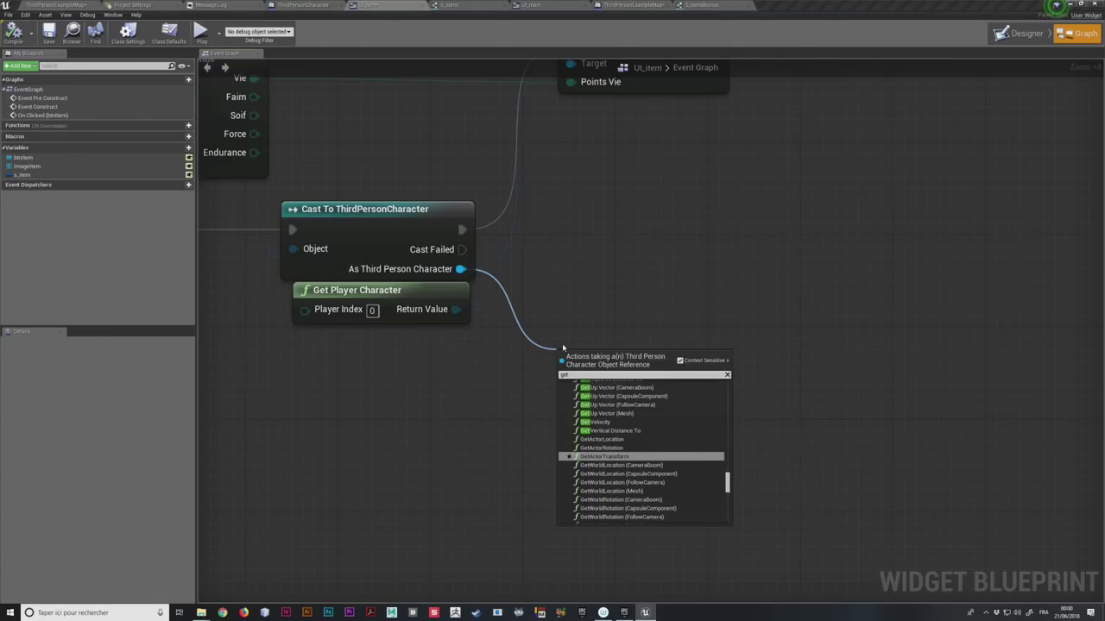
type(" inven")
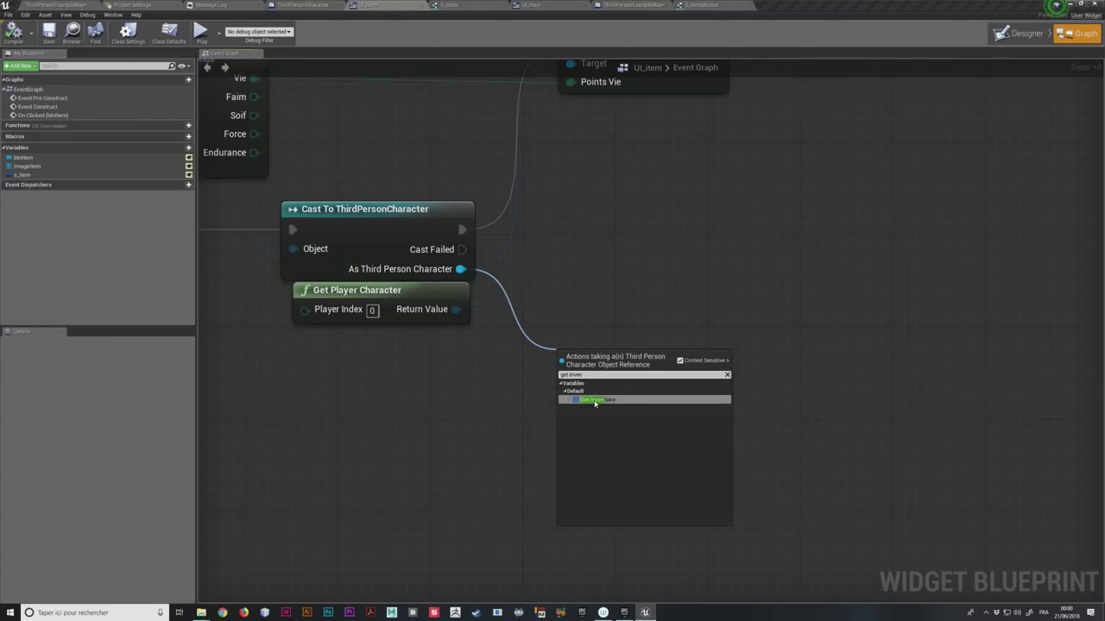
left_click(594, 402)
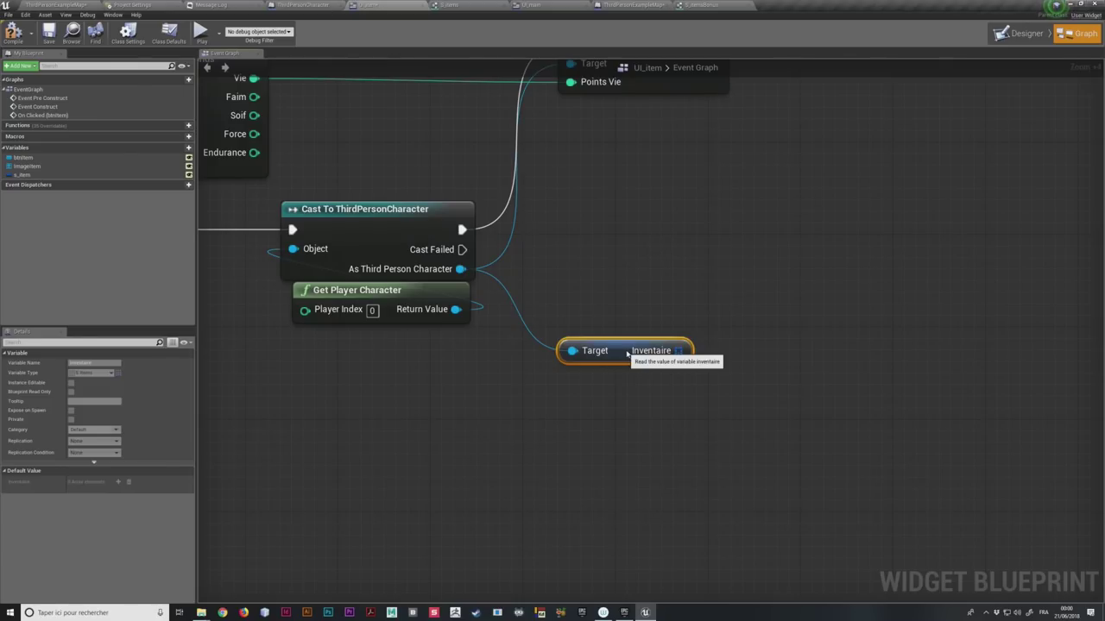
left_click_drag(627, 354, 624, 337)
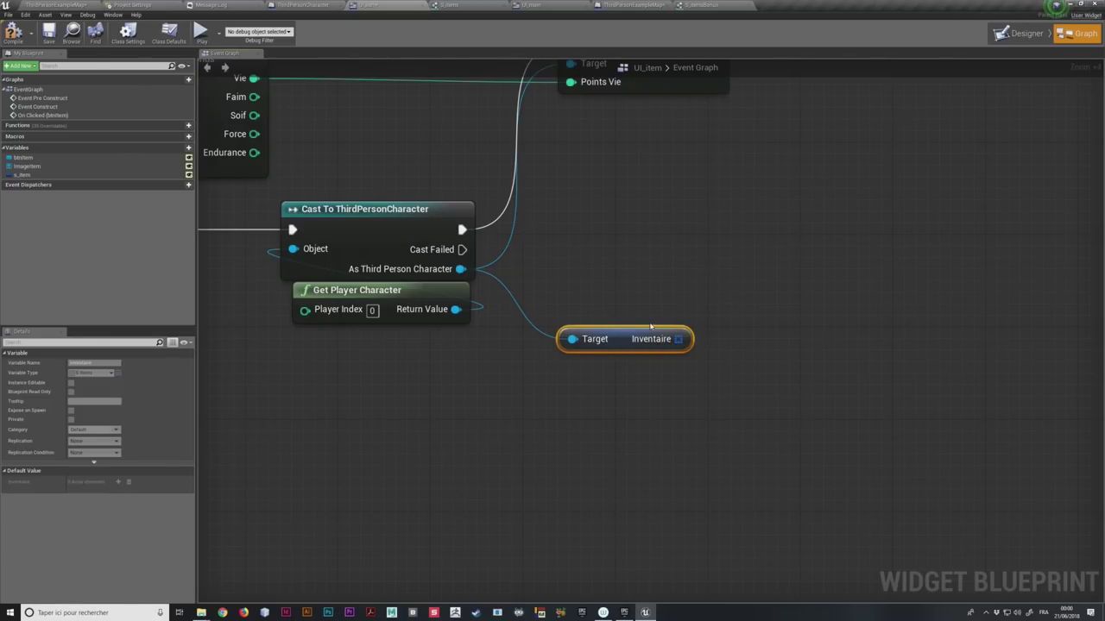
left_click_drag(678, 339, 749, 406)
left_click(703, 338)
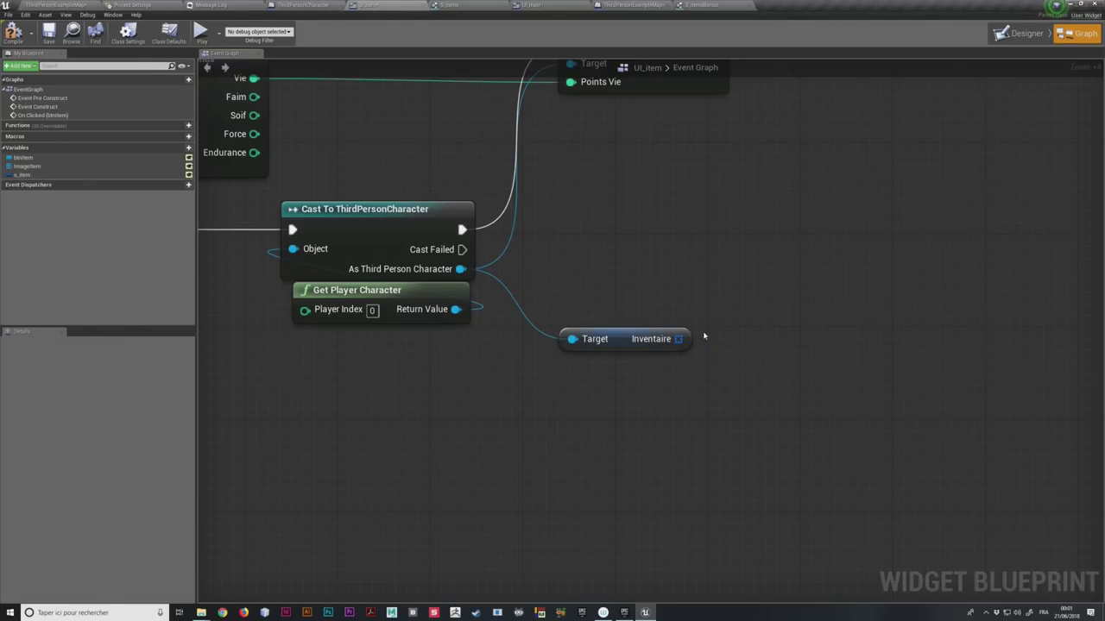
left_click_drag(679, 339, 723, 340)
Step: Add a Remove Index node on the Inventaire array, deleting the wrongly chosen Remove node
type("remove")
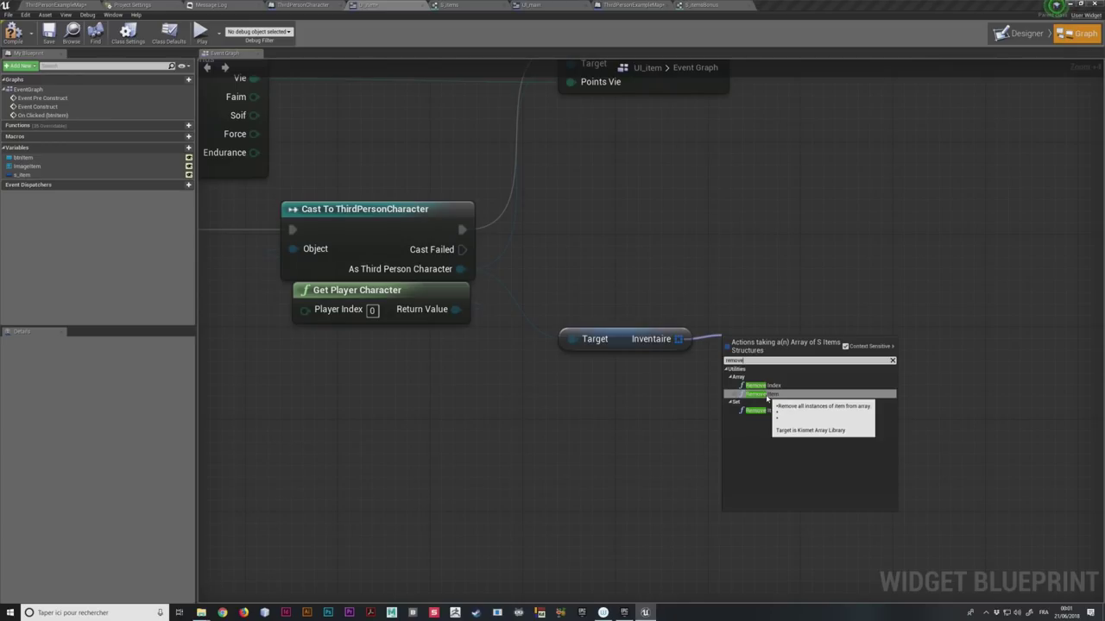
left_click(767, 395)
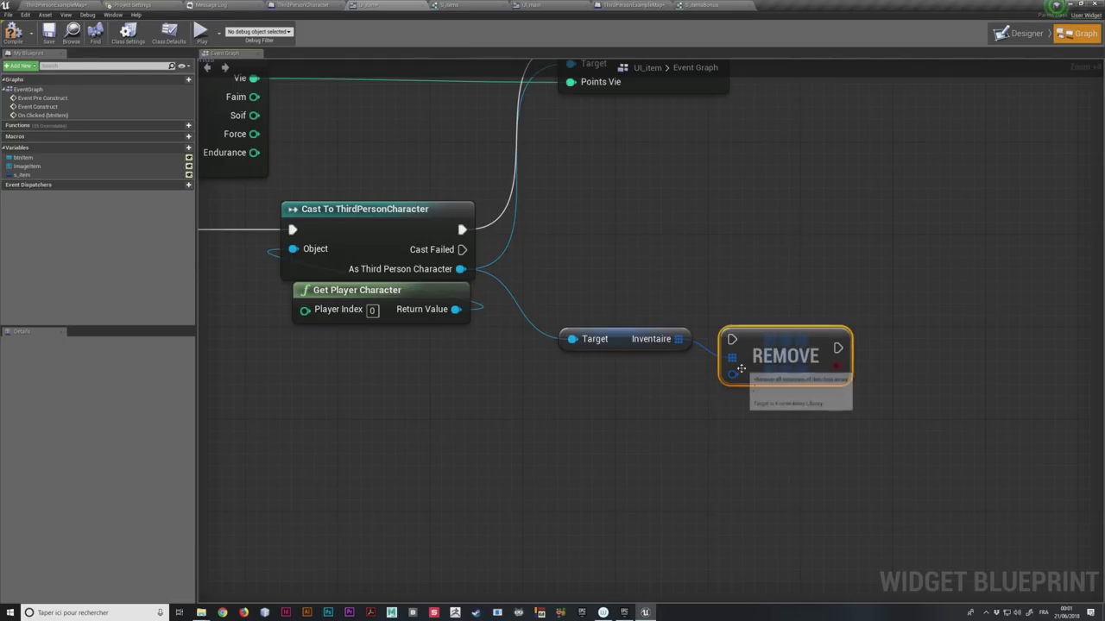
key("Delete")
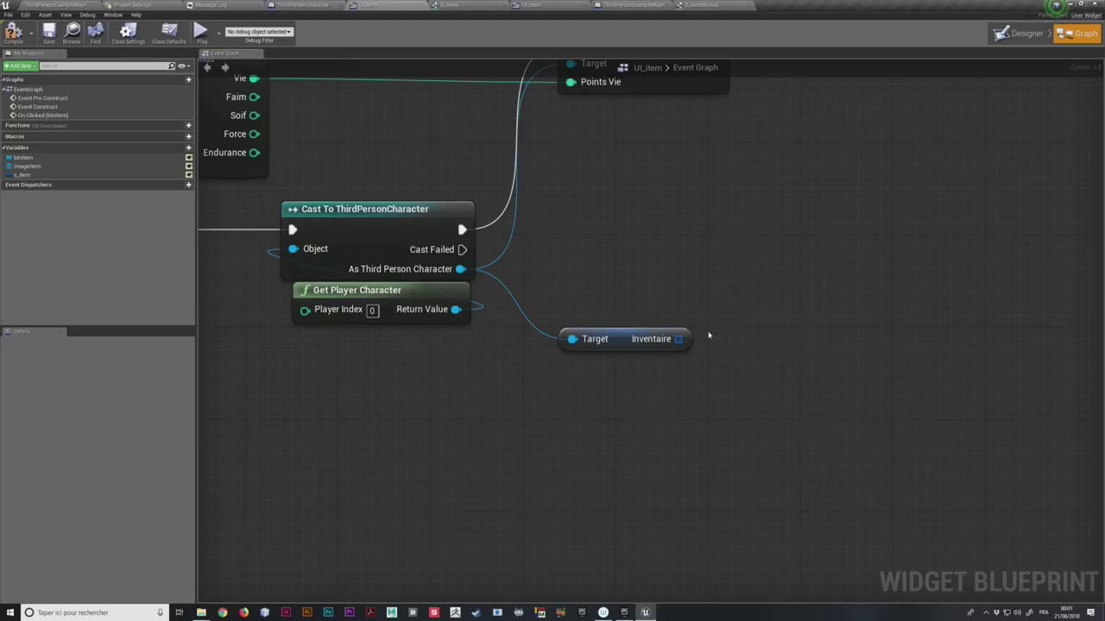
left_click_drag(679, 339, 718, 331)
type("remove")
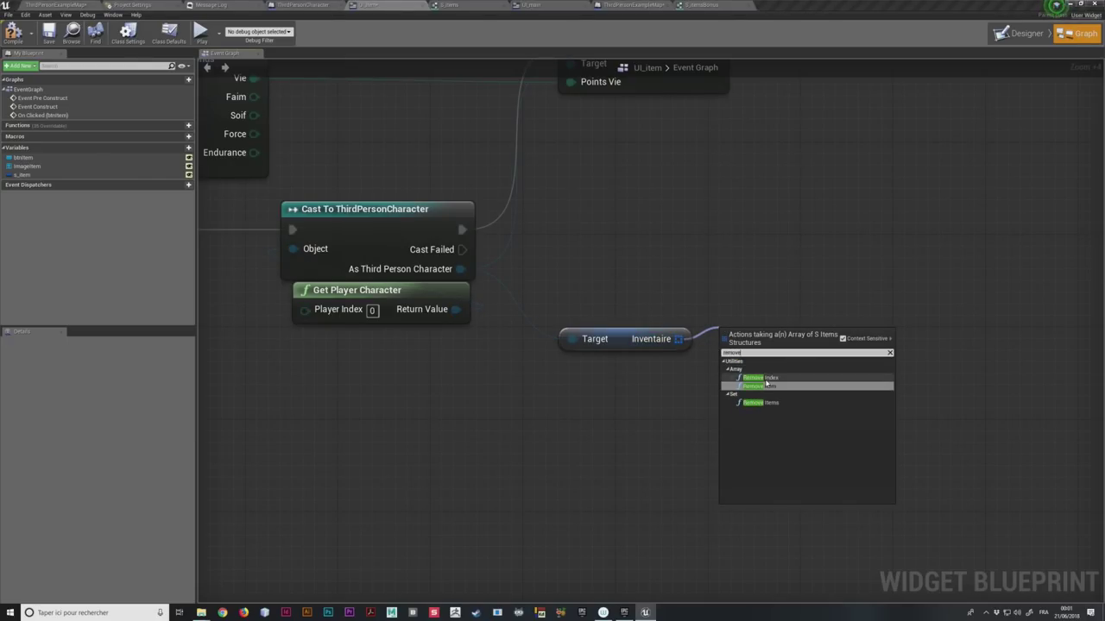
left_click(764, 378)
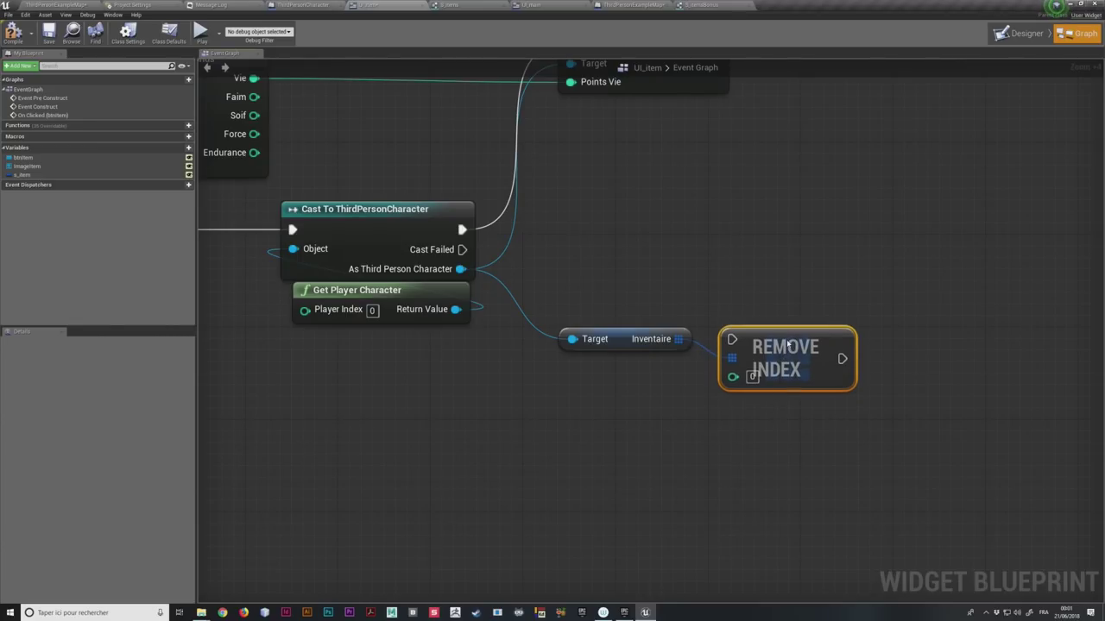
Step: Wire Gestion Vie's exec output into Remove Index and position the node beside it
mouse_move(792, 346)
left_mouse_down()
mouse_move(804, 323)
mouse_move(818, 323)
left_mouse_up()
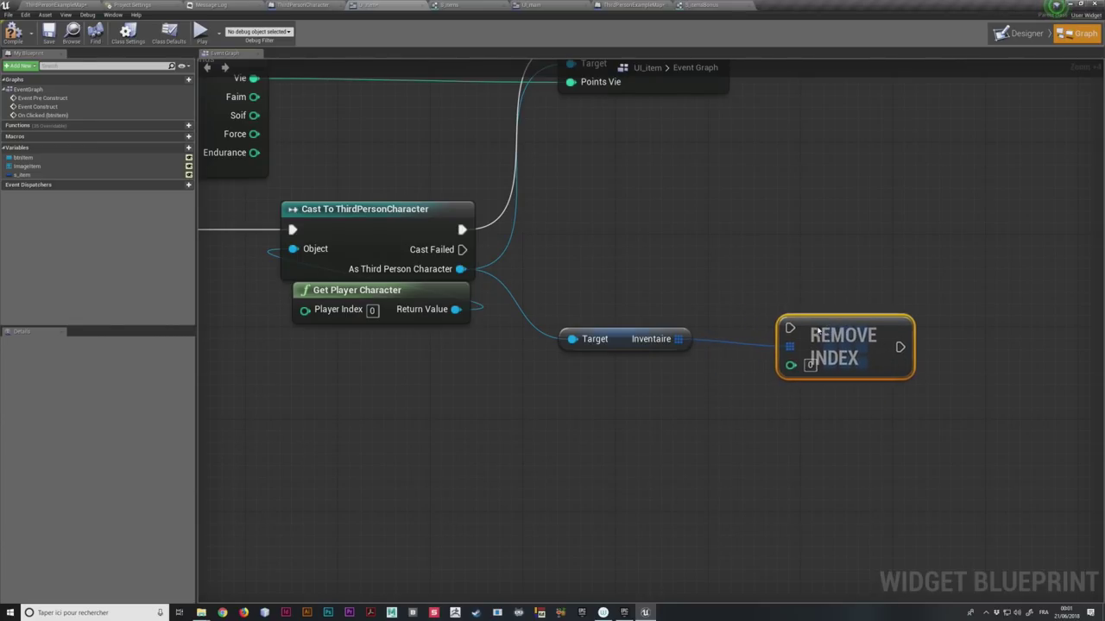
right_click_drag(794, 294, 742, 411)
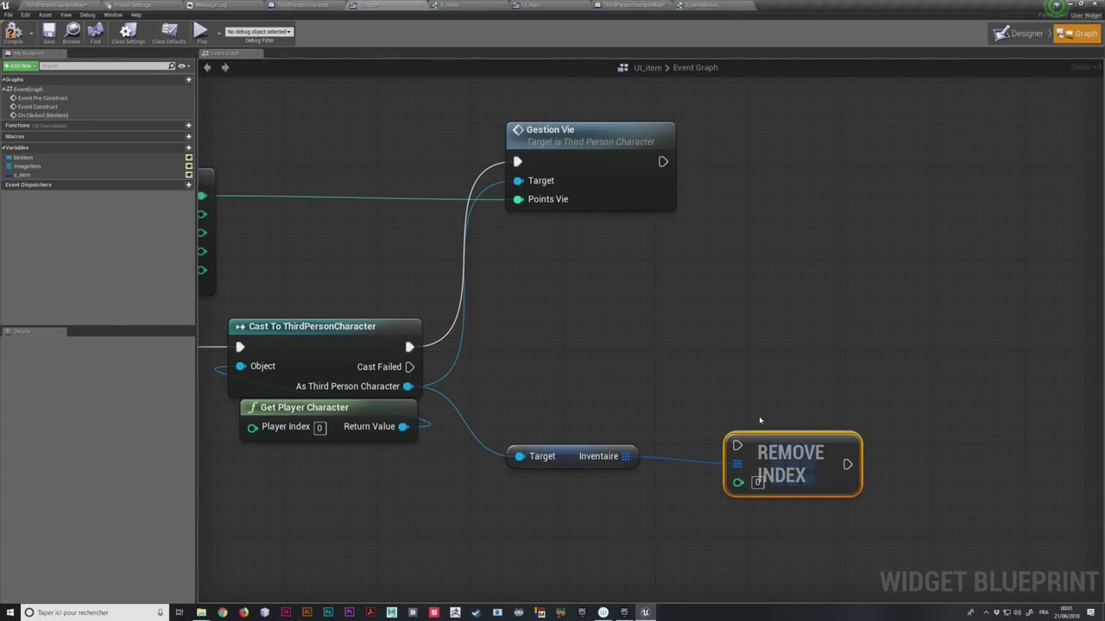
left_click_drag(736, 446, 663, 162)
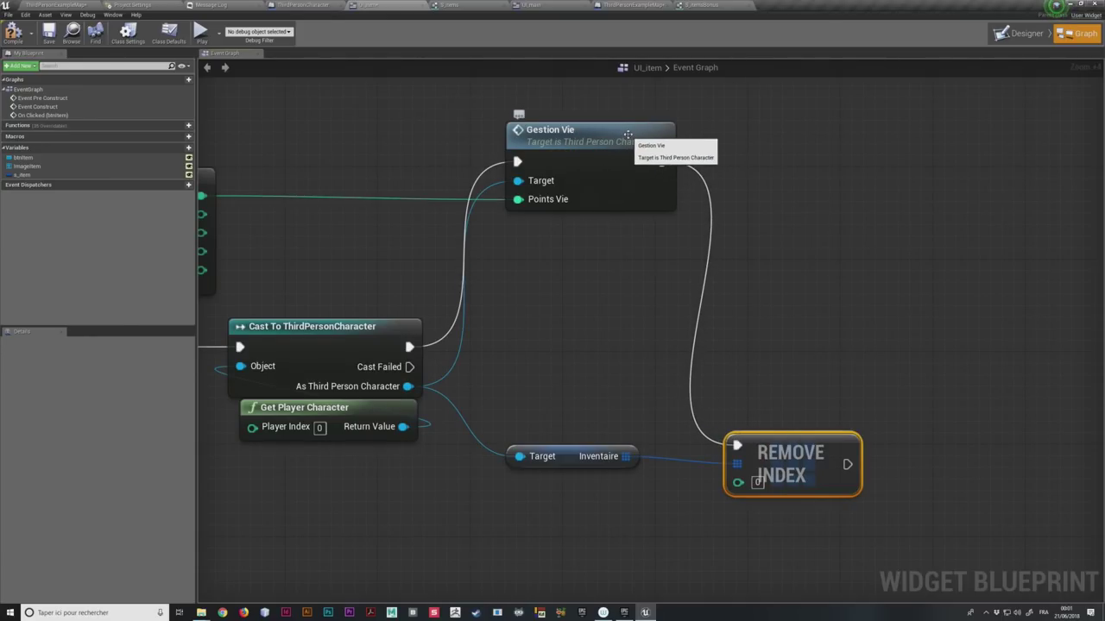
left_click_drag(749, 453, 784, 442)
left_click(807, 378)
right_click_drag(823, 394, 793, 286)
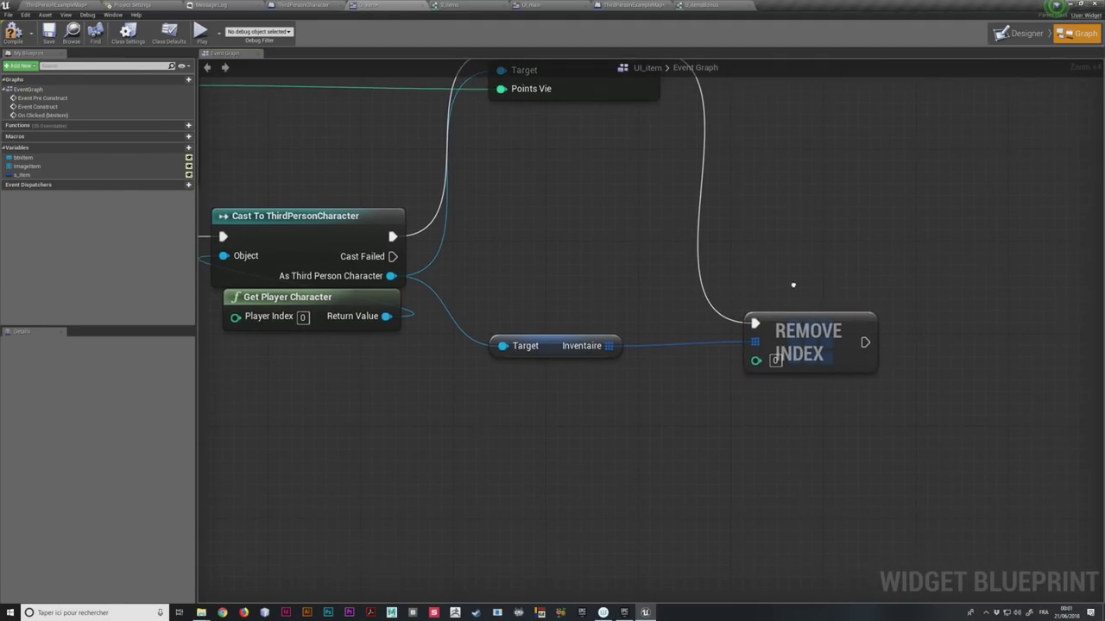
mouse_move(756, 361)
left_mouse_down()
mouse_move(687, 442)
mouse_move(756, 363)
left_mouse_up()
left_click_drag(794, 262, 811, 401)
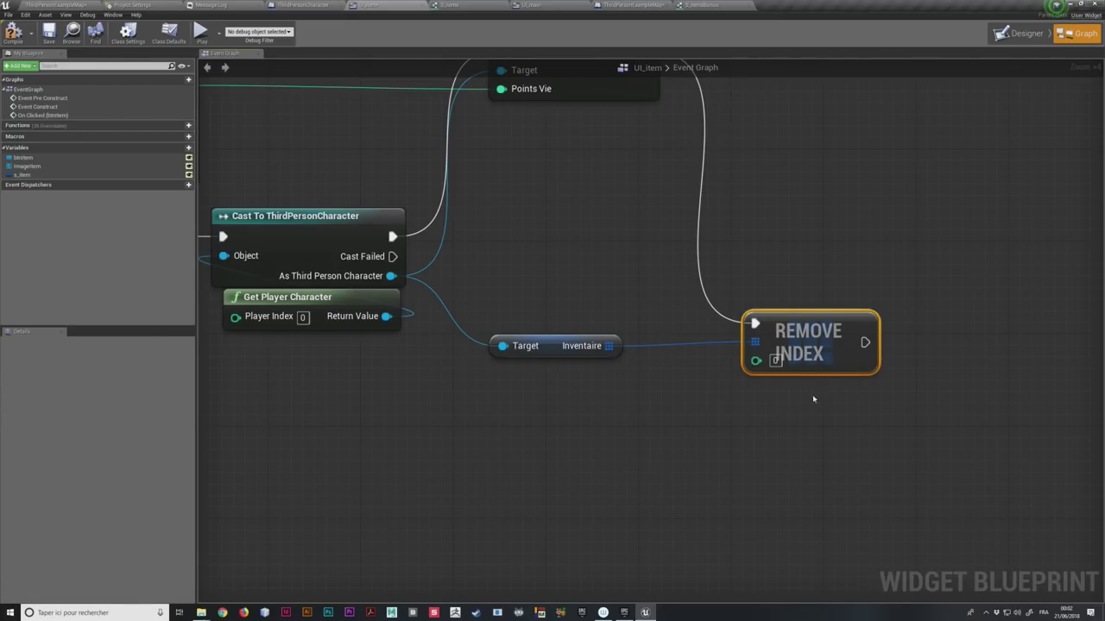
left_click_drag(756, 361, 740, 389)
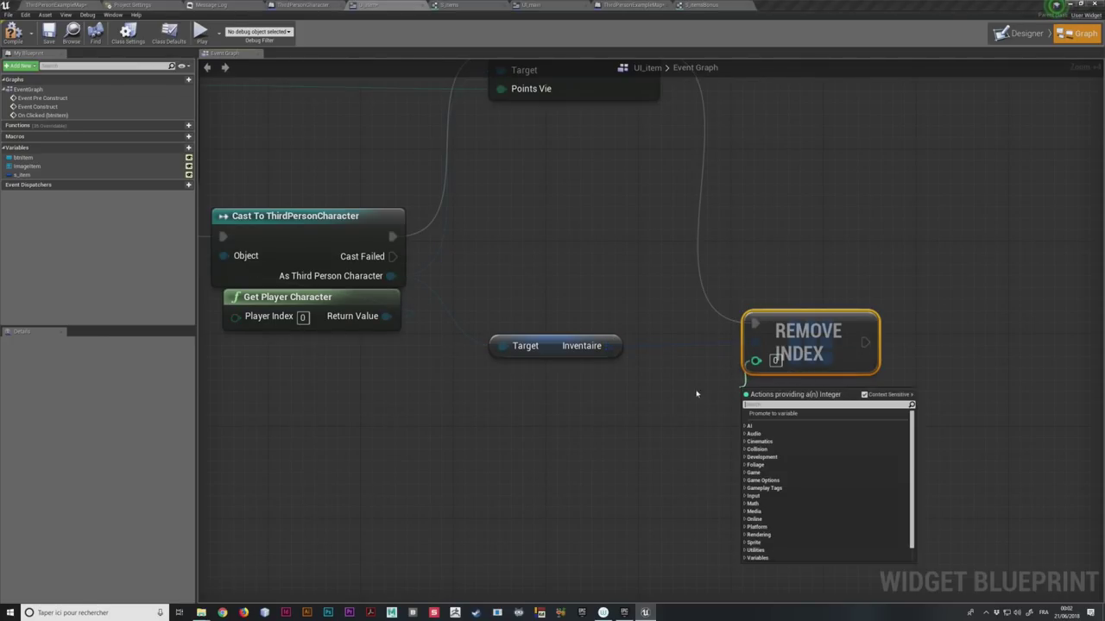
Step: Add a Find node from the Inventaire array output
left_click(700, 390)
right_click_drag(554, 395, 632, 390)
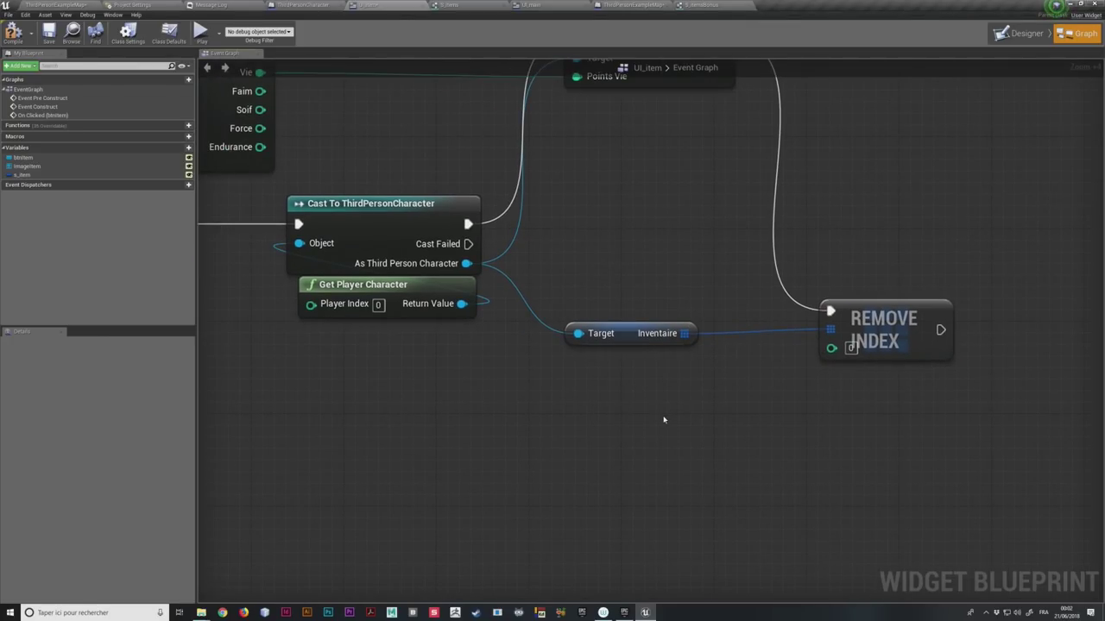
mouse_move(683, 333)
left_mouse_down()
mouse_move(621, 441)
mouse_move(641, 442)
mouse_move(654, 360)
mouse_move(695, 417)
left_mouse_up()
type("find")
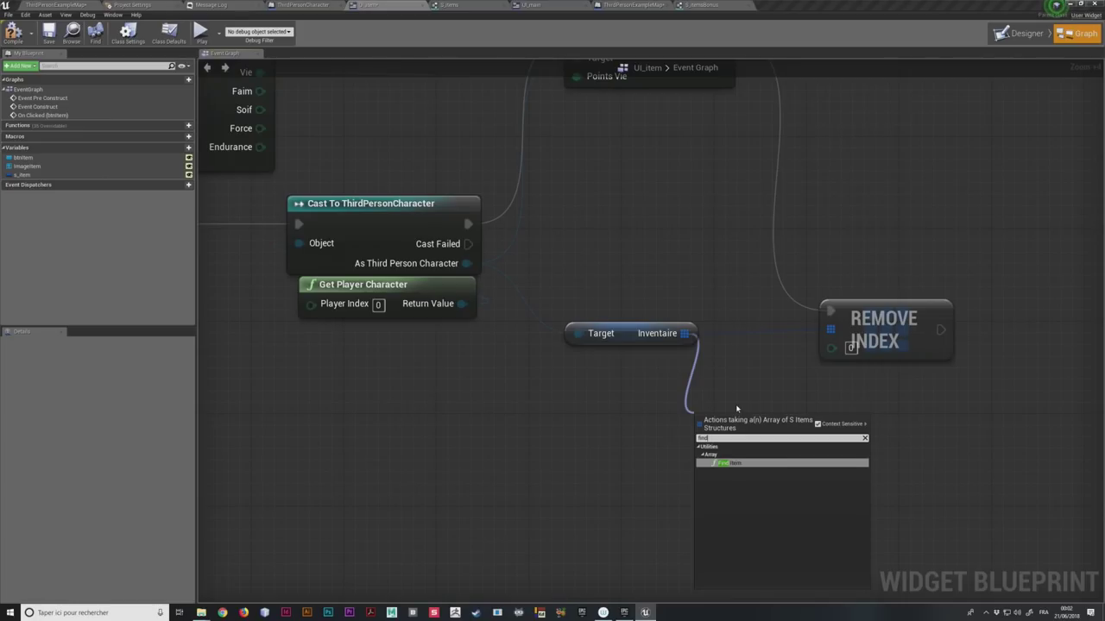
left_click(731, 463)
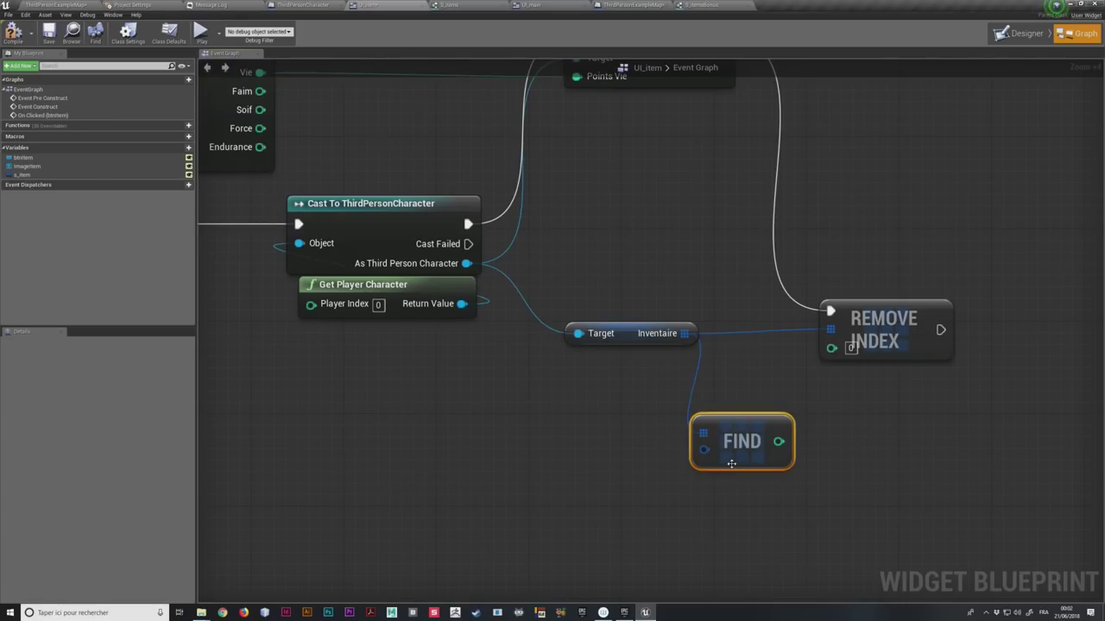
Step: Connect Find's result to Remove Index's index input and arrange the two nodes
left_click_drag(760, 410, 772, 395)
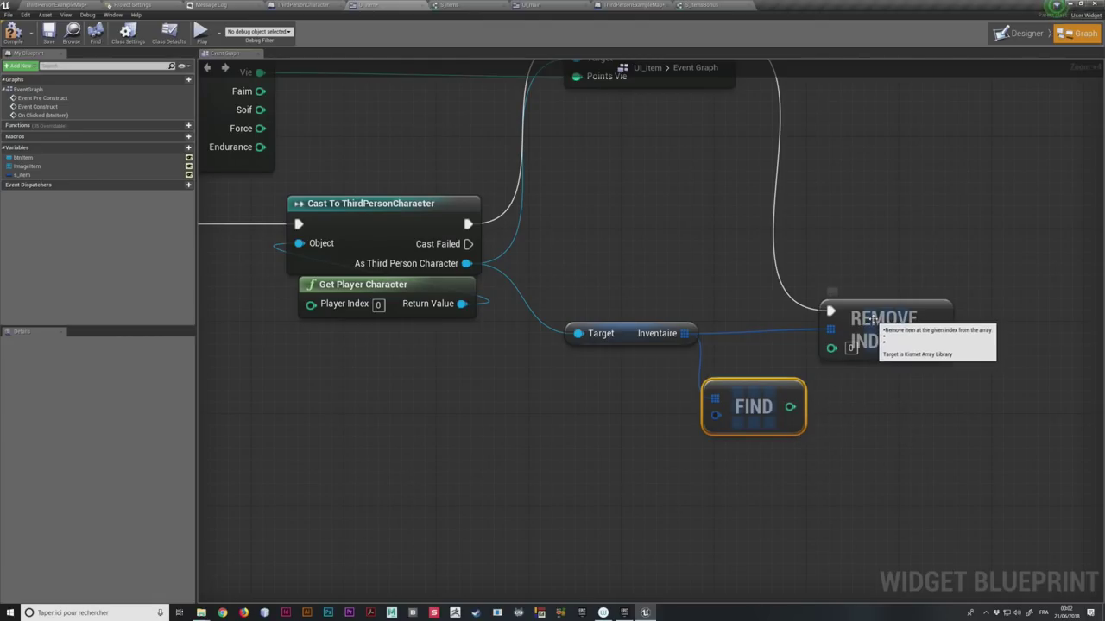
left_click_drag(874, 322, 893, 321)
mouse_move(789, 407)
left_mouse_down()
mouse_move(801, 399)
mouse_move(791, 407)
left_mouse_up()
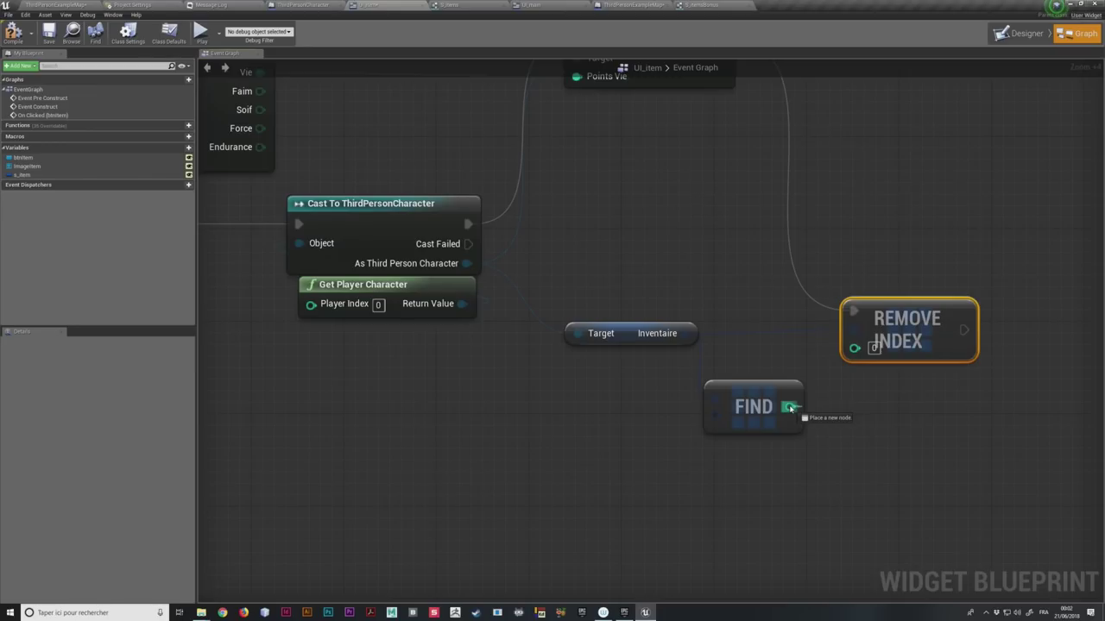
left_click_drag(790, 407, 855, 347)
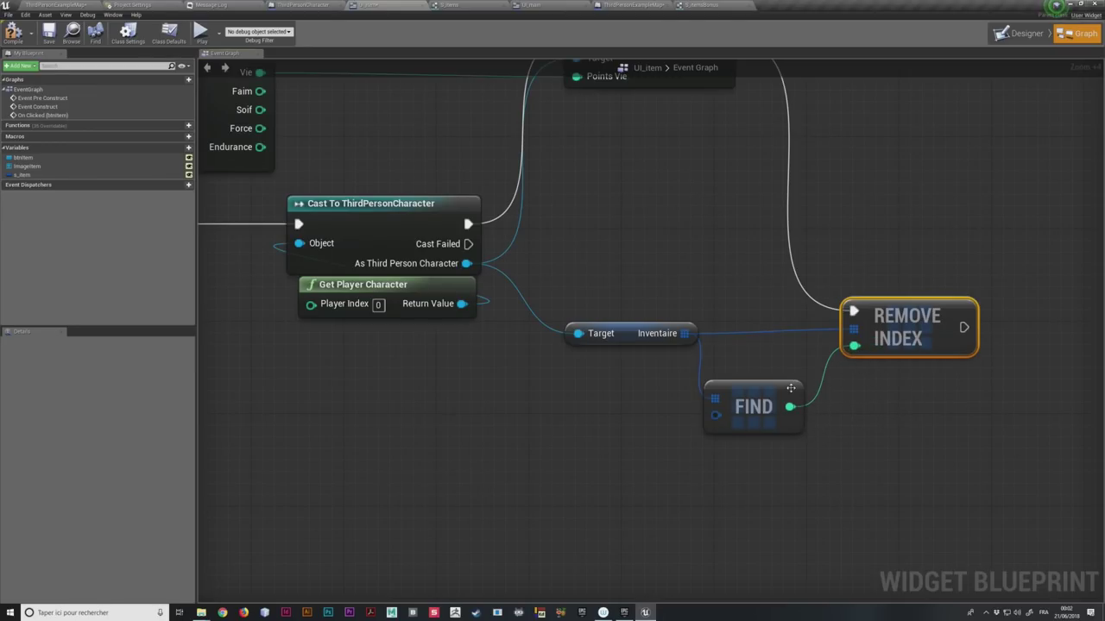
left_click_drag(790, 388, 802, 365)
left_click_drag(913, 416, 916, 278)
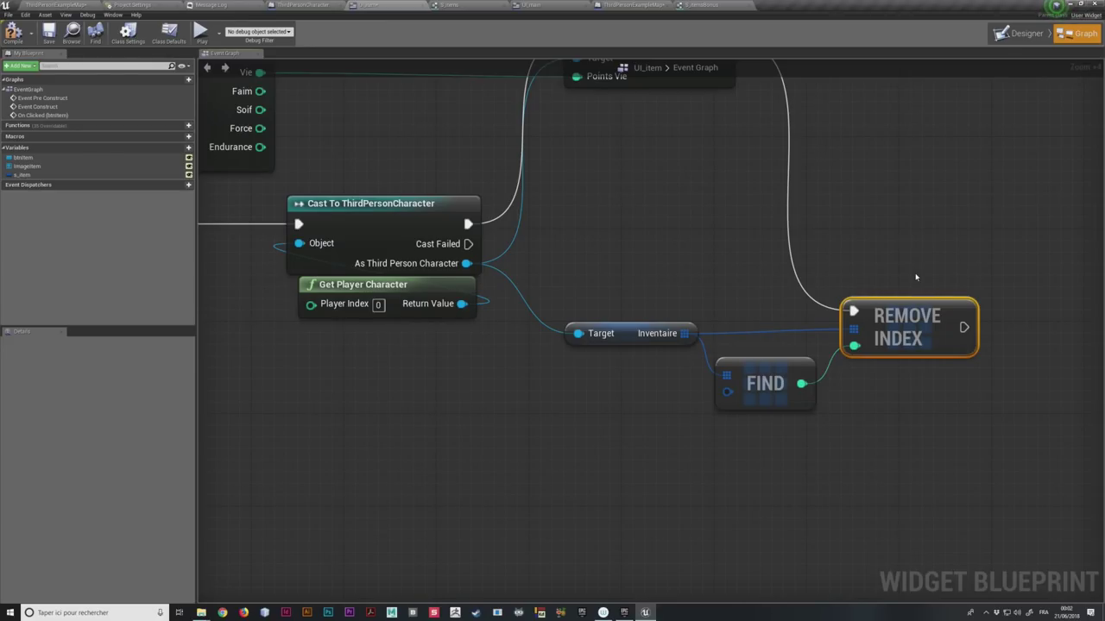
left_click_drag(814, 429, 733, 310)
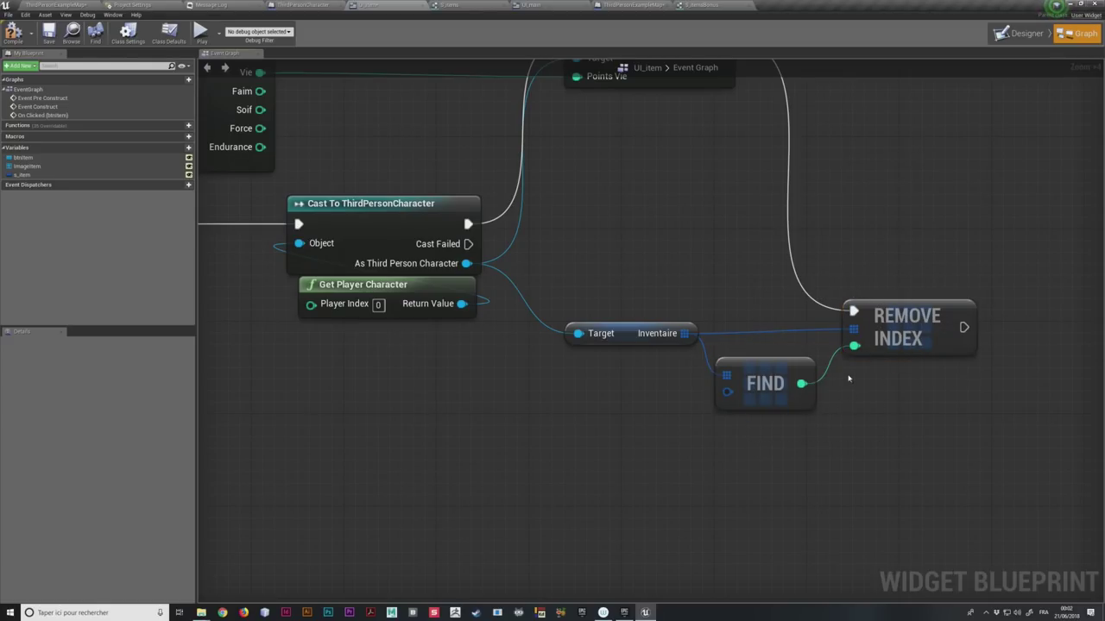
mouse_move(762, 468)
right_mouse_down()
mouse_move(891, 411)
mouse_move(666, 399)
right_mouse_up()
left_click(833, 356)
Step: Look for a source for Find's item input, locating the s_item variable and its uses
scroll(656, 397, "up", 3)
left_click_drag(605, 357, 565, 393)
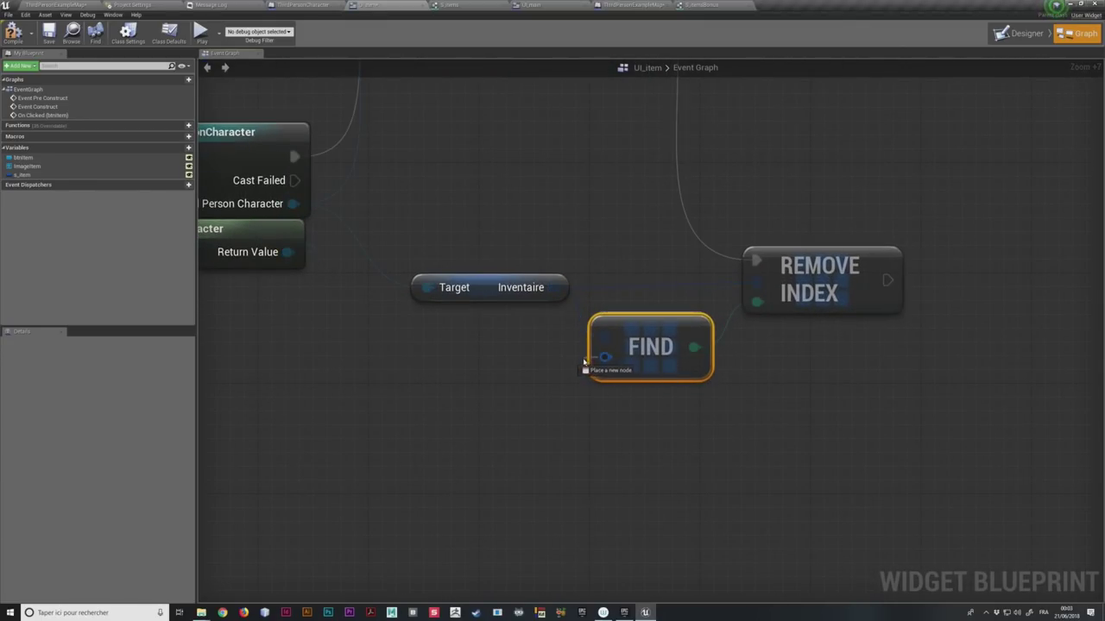
left_click(821, 353)
left_click(821, 353)
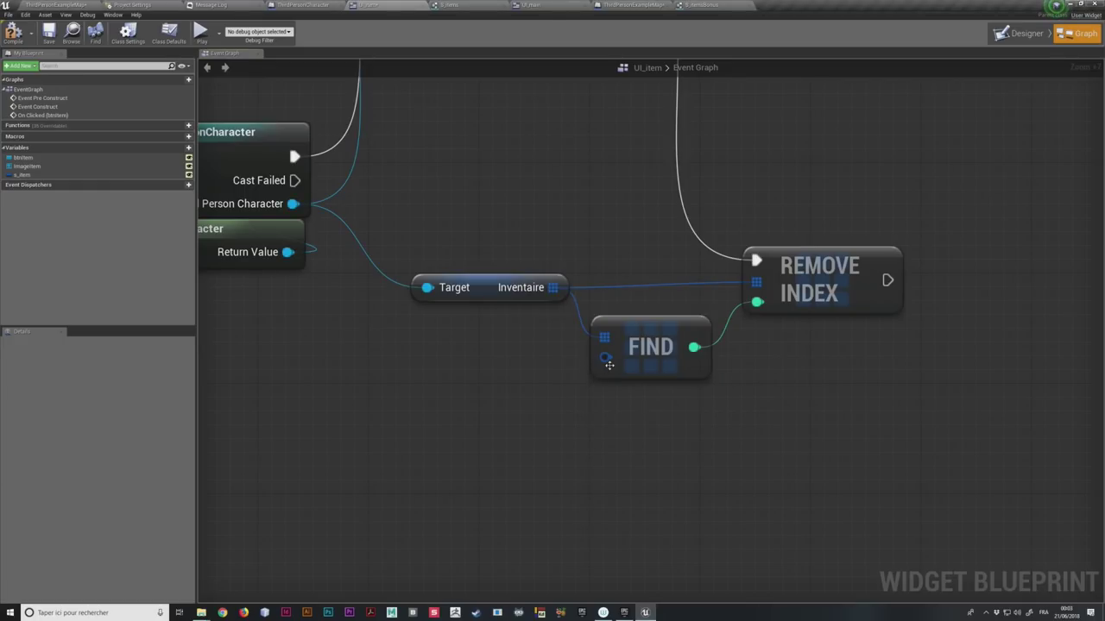
right_click_drag(605, 308, 660, 336)
scroll(511, 362, "down", 2)
scroll(608, 369, "down", 2)
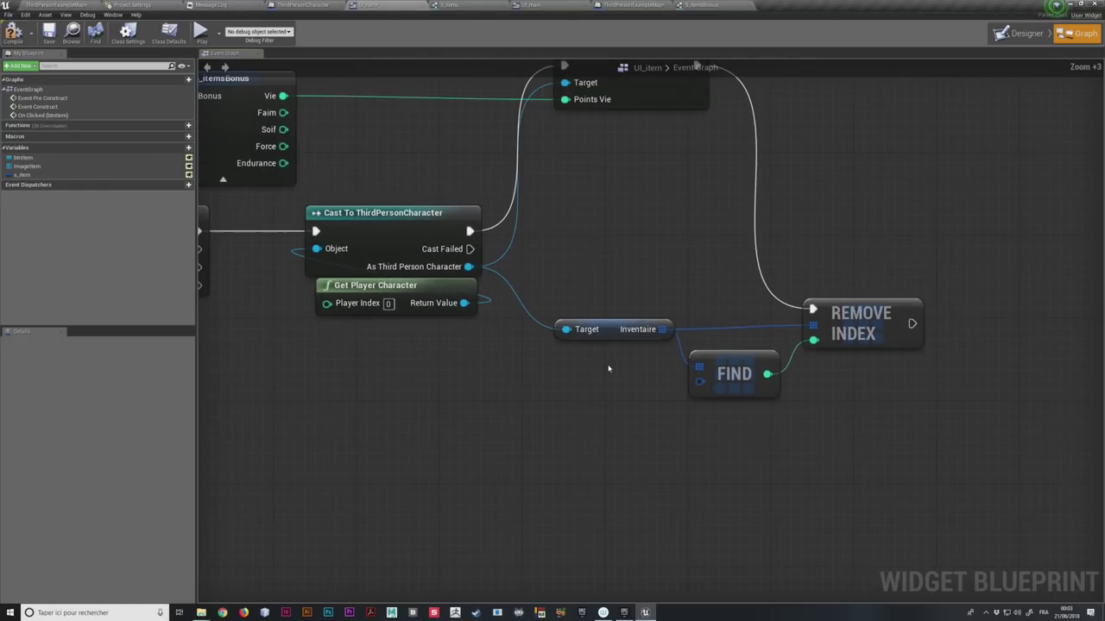
right_click_drag(589, 286, 771, 310)
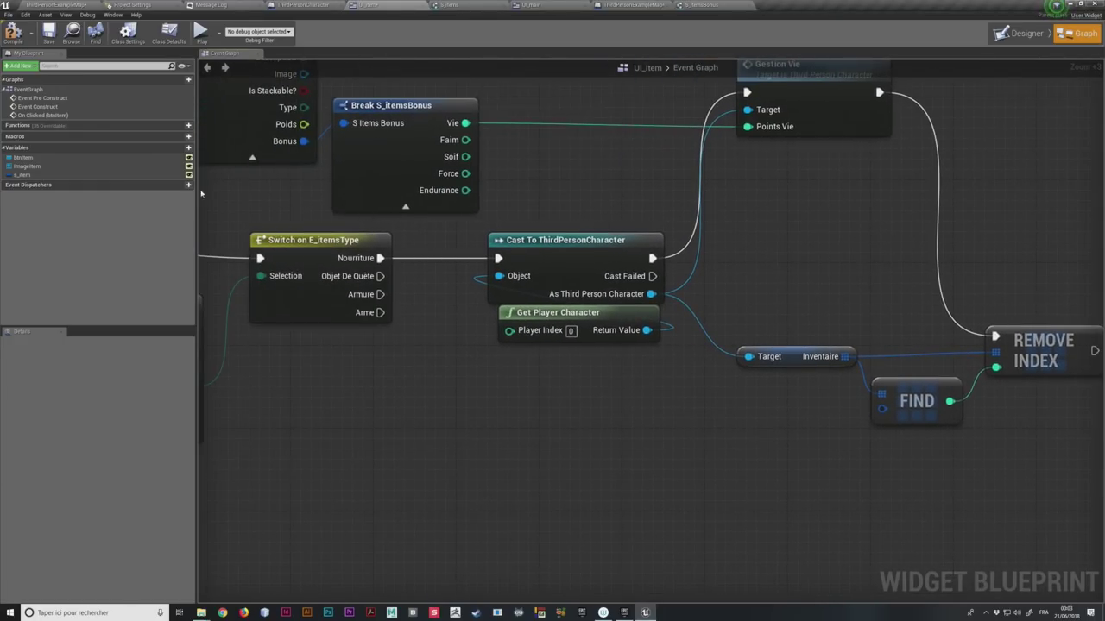
double_click(23, 174)
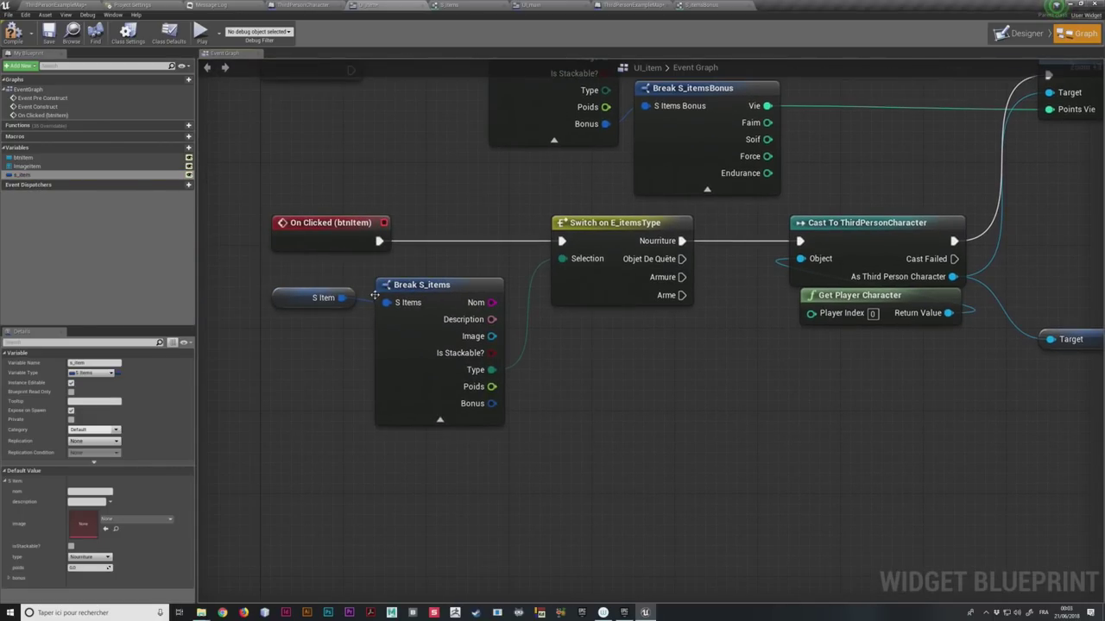
mouse_move(491, 336)
left_mouse_down()
mouse_move(701, 442)
mouse_move(648, 415)
mouse_move(388, 442)
left_mouse_up()
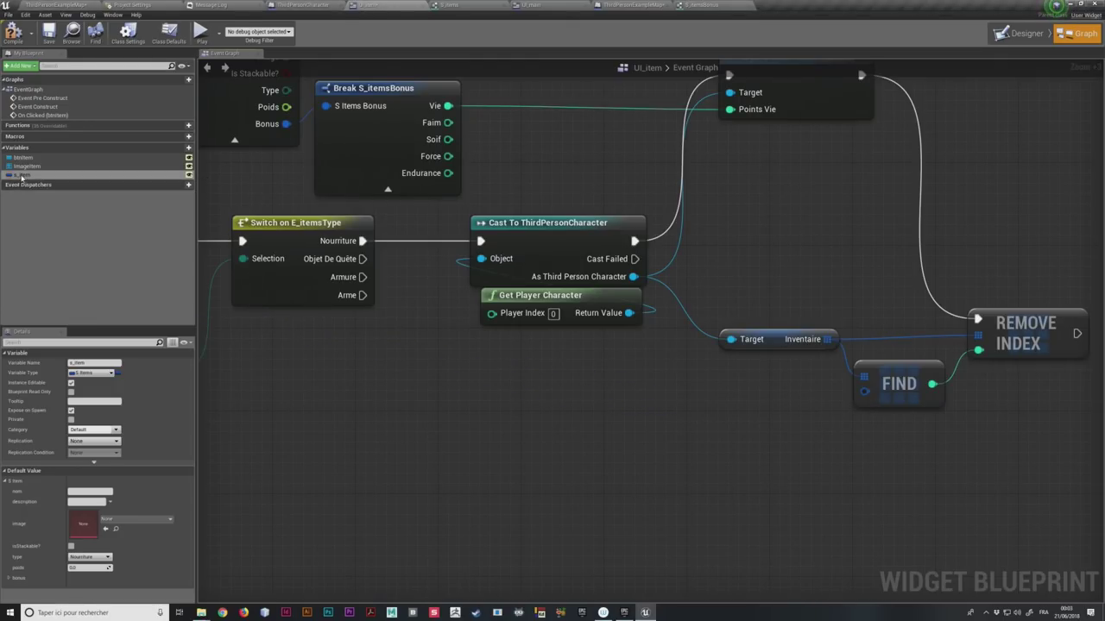
Step: Place an S Item getter, wire it to Find's item input, and group the removal nodes
left_click_drag(26, 176, 274, 373)
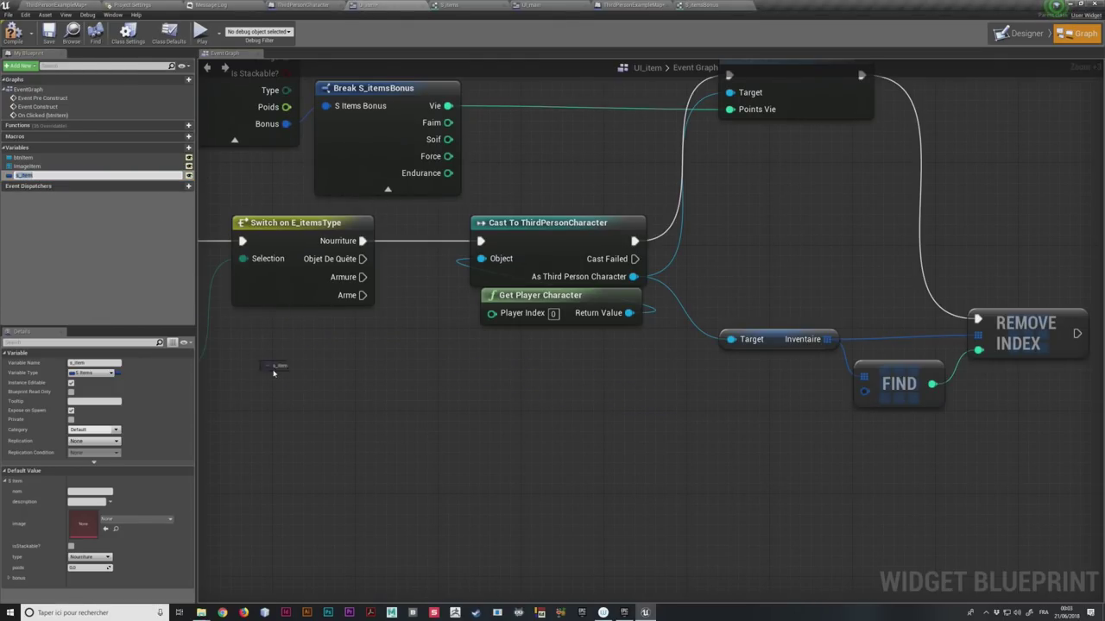
left_click_drag(740, 438, 777, 398)
right_click_drag(882, 495, 593, 474)
left_click(488, 387)
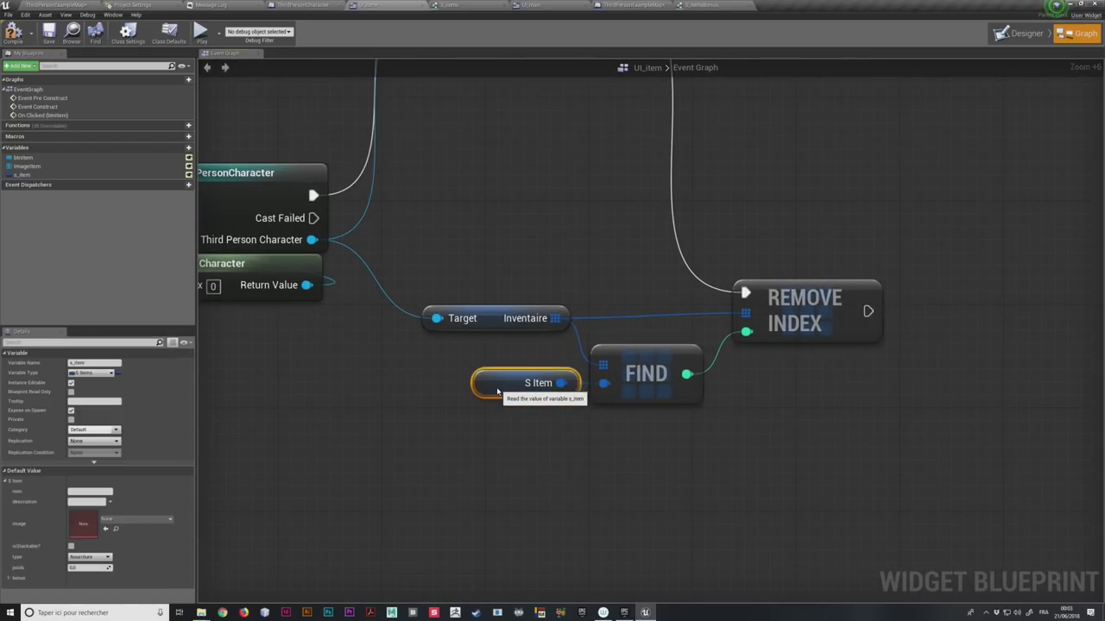
left_click(722, 456)
right_click_drag(722, 457, 720, 512)
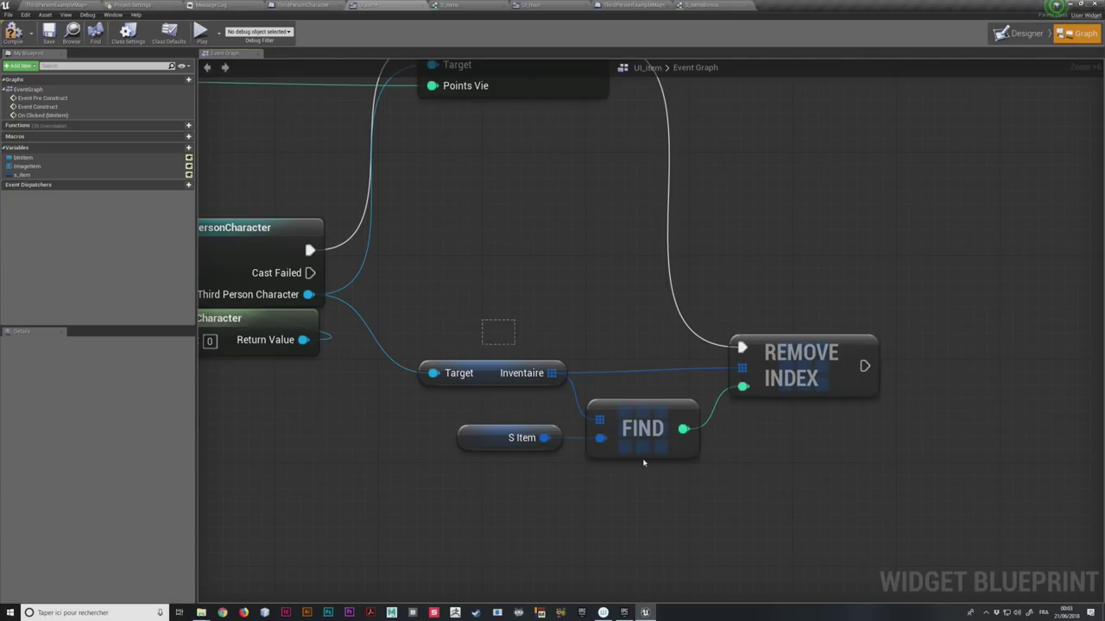
mouse_move(643, 464)
left_mouse_down()
mouse_move(817, 394)
mouse_move(792, 317)
left_mouse_up()
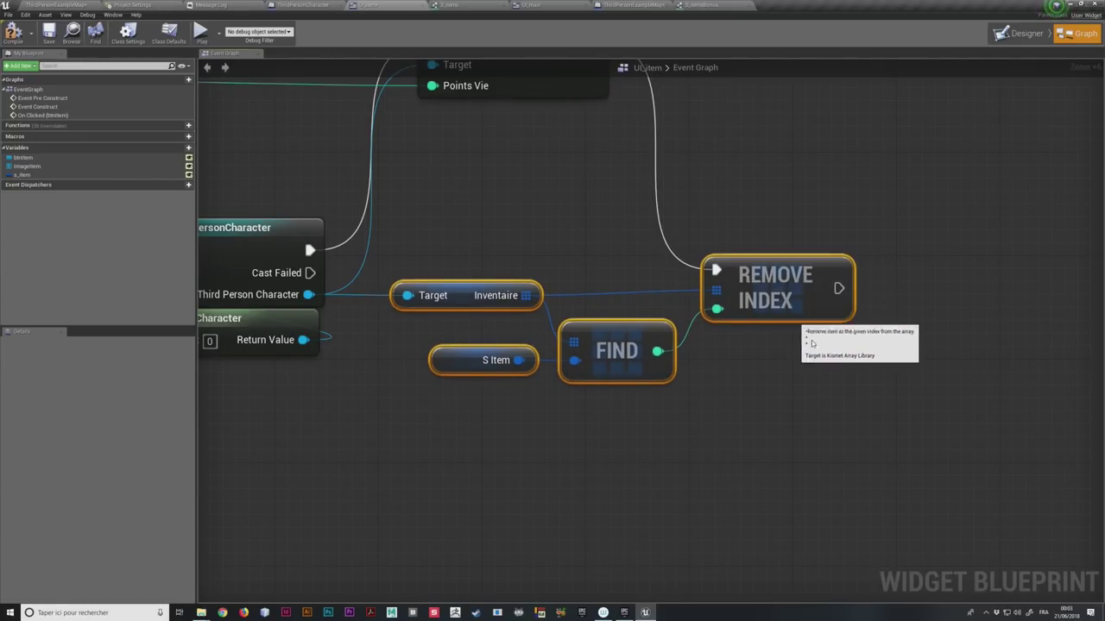
left_click(851, 412)
Step: Review the chain from On Clicked through Gestion Vie to Remove Index, then return to ThirdPersonExampleMap
scroll(851, 412, "down", 5)
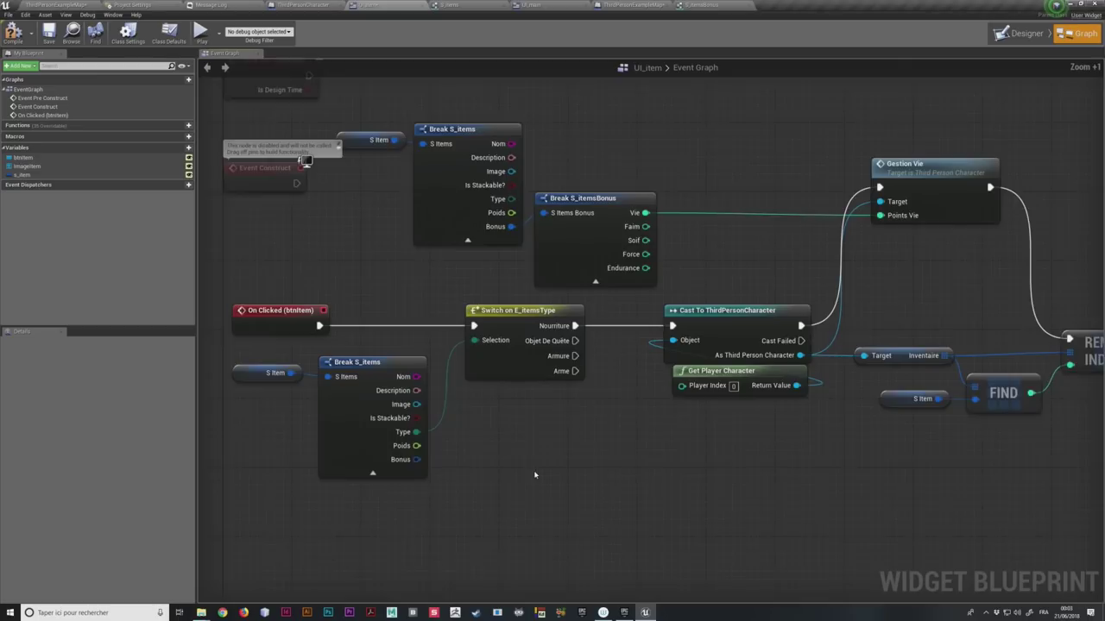
scroll(354, 299, "up", 1)
left_click_drag(296, 273, 411, 343)
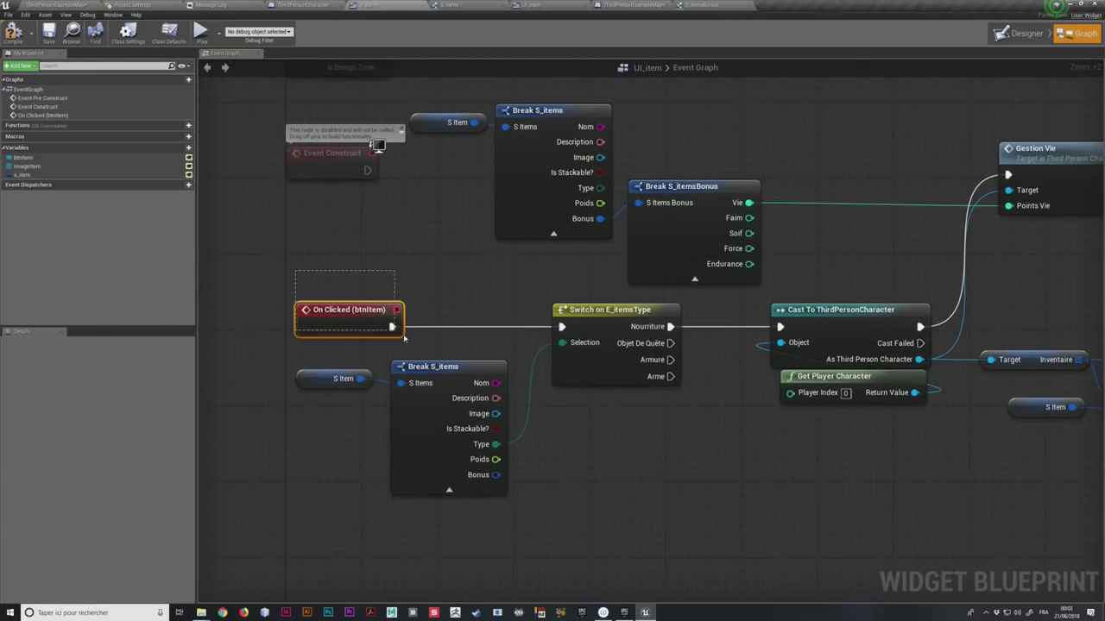
right_click_drag(515, 402, 431, 421)
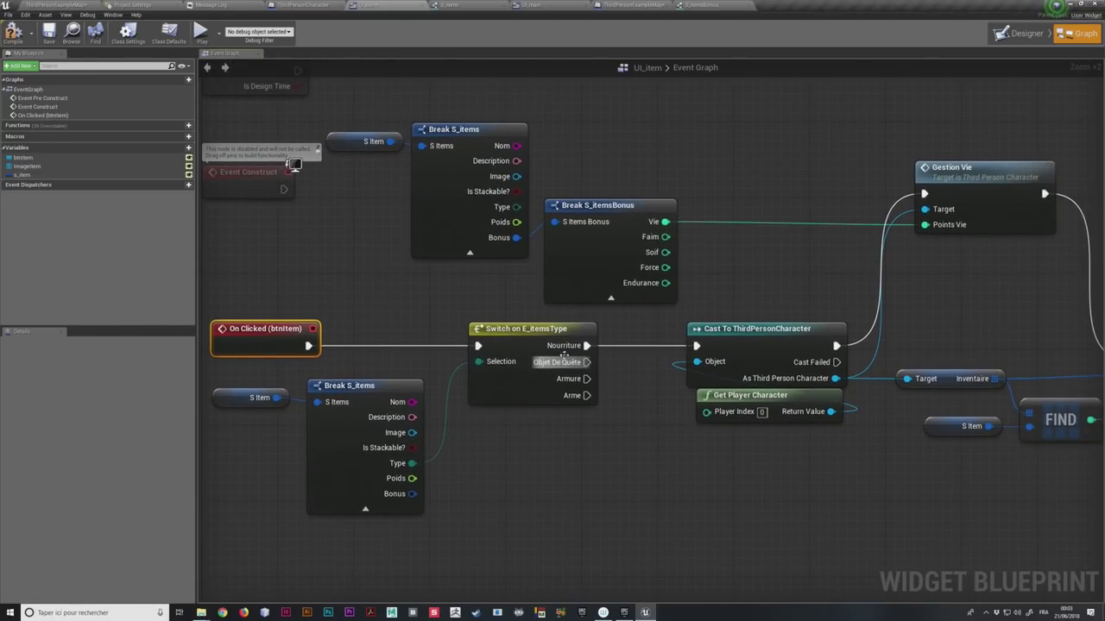
right_click_drag(602, 345, 452, 393)
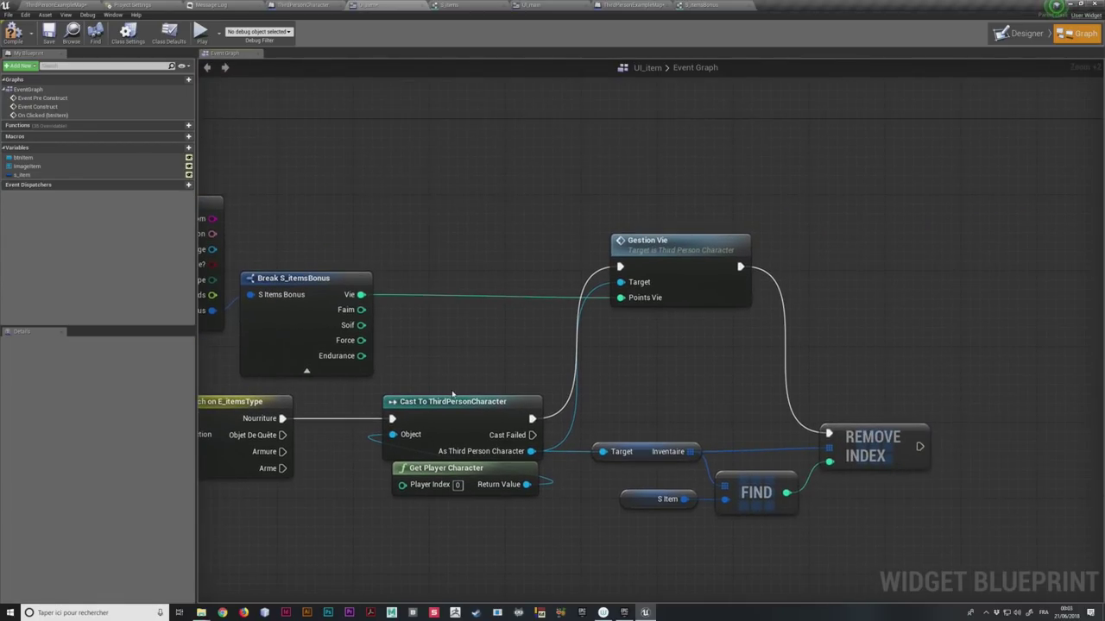
left_click_drag(599, 200, 741, 314)
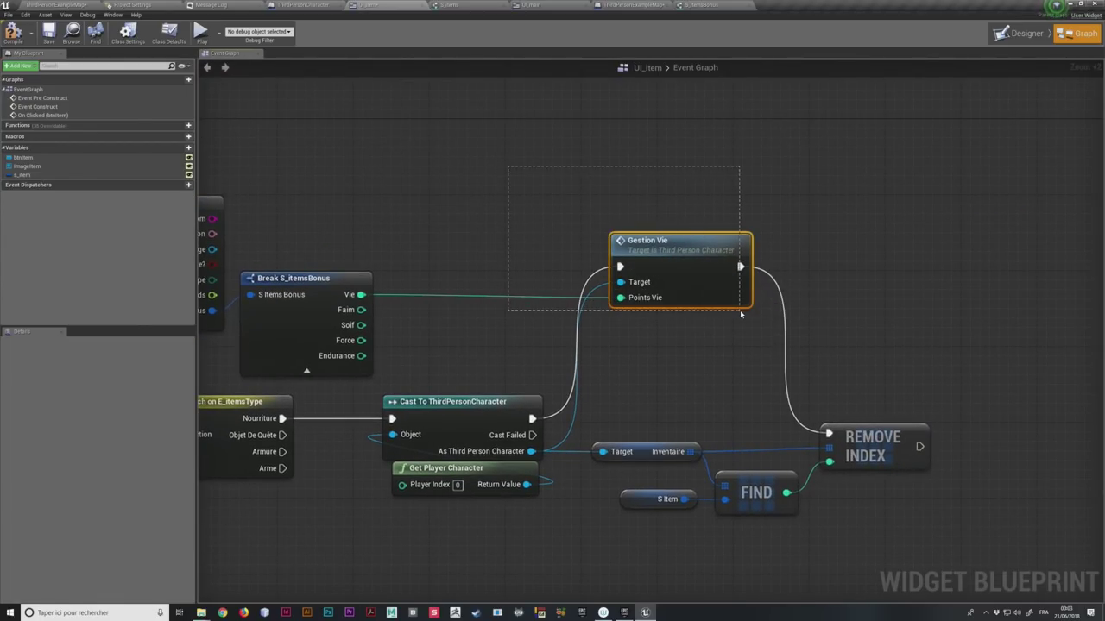
right_click_drag(356, 230, 494, 238)
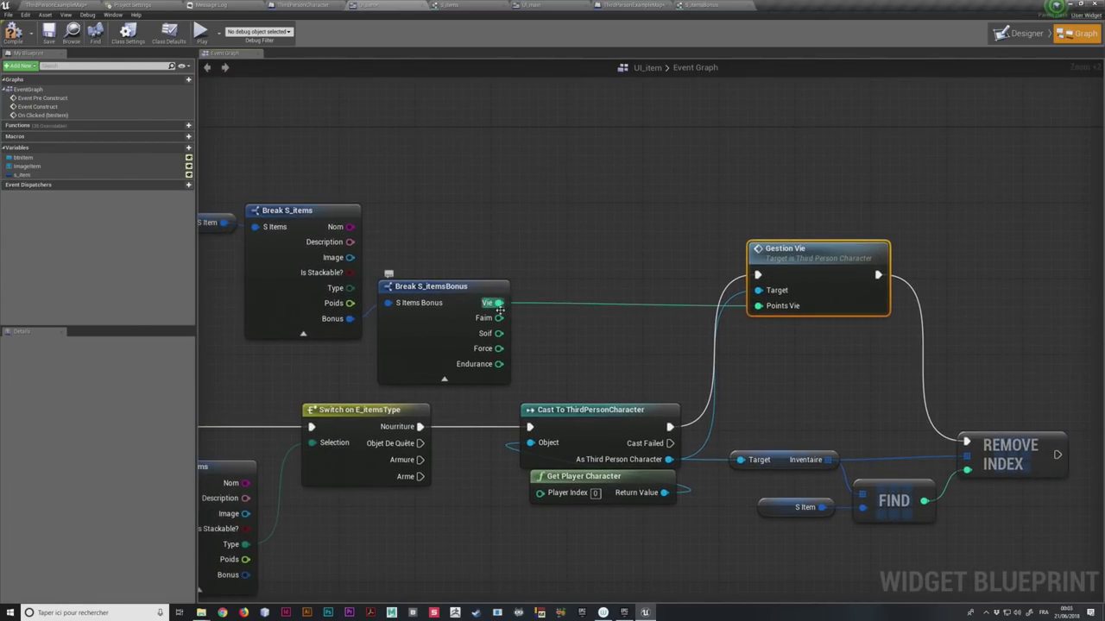
right_click_drag(641, 295, 423, 160)
left_click_drag(533, 306, 854, 485)
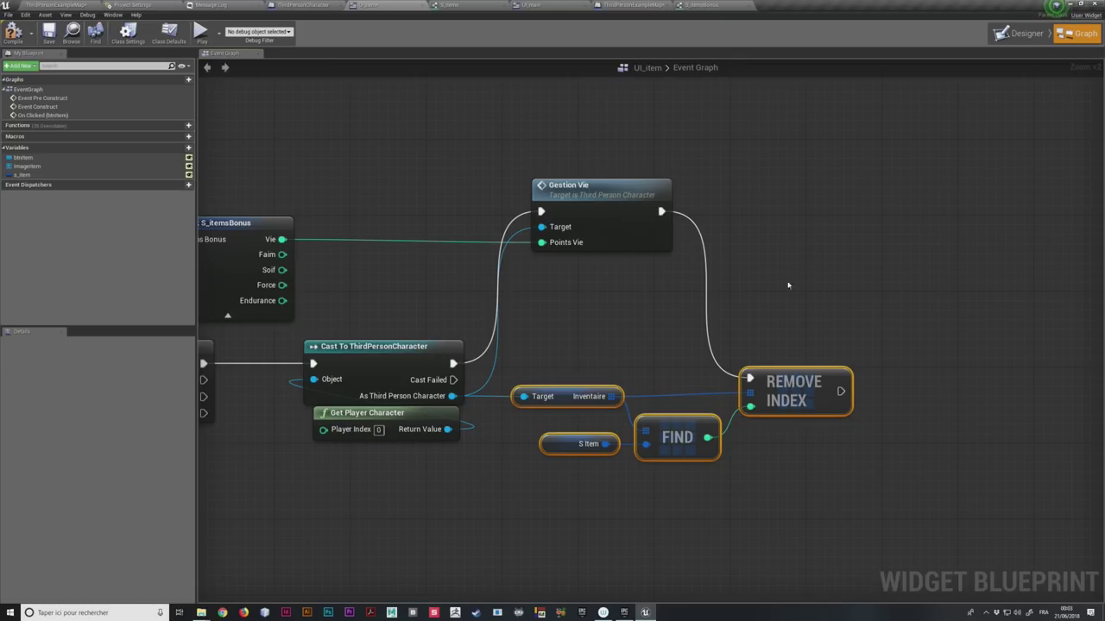
left_click(56, 5)
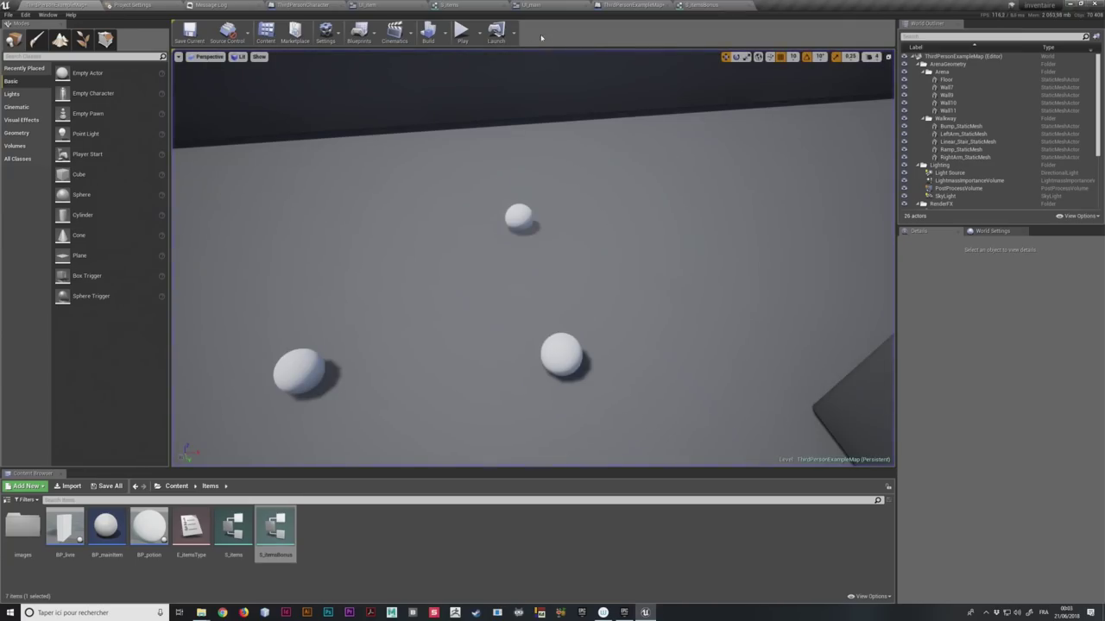
Step: Play-test by using both Potion de Vie mineure items and confirming they leave the inventory
left_click(461, 32)
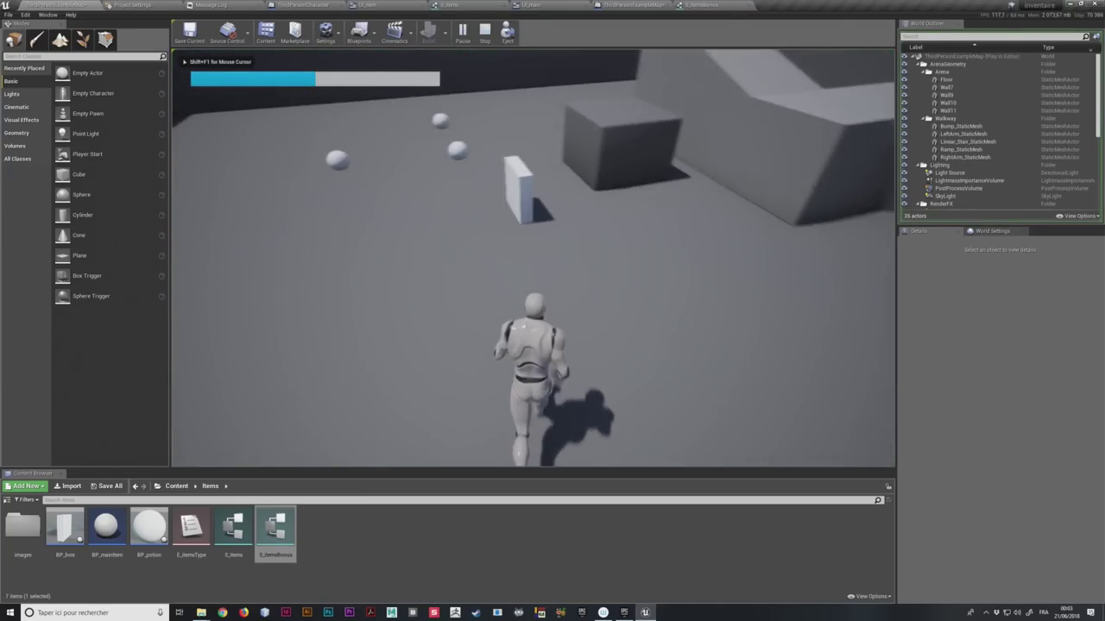
key("w")
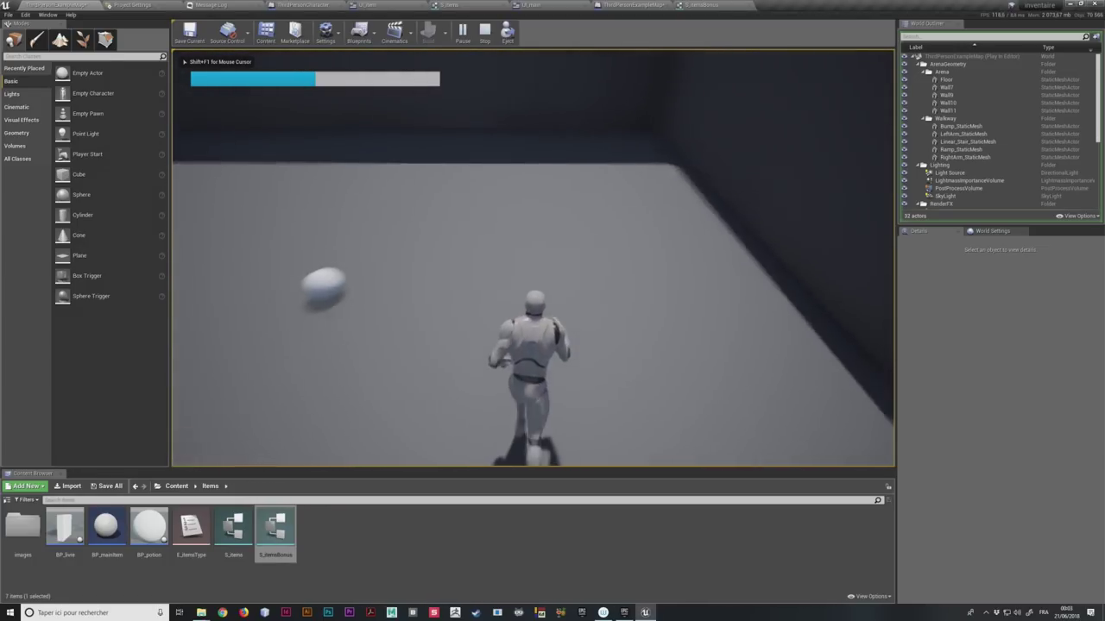
key("i")
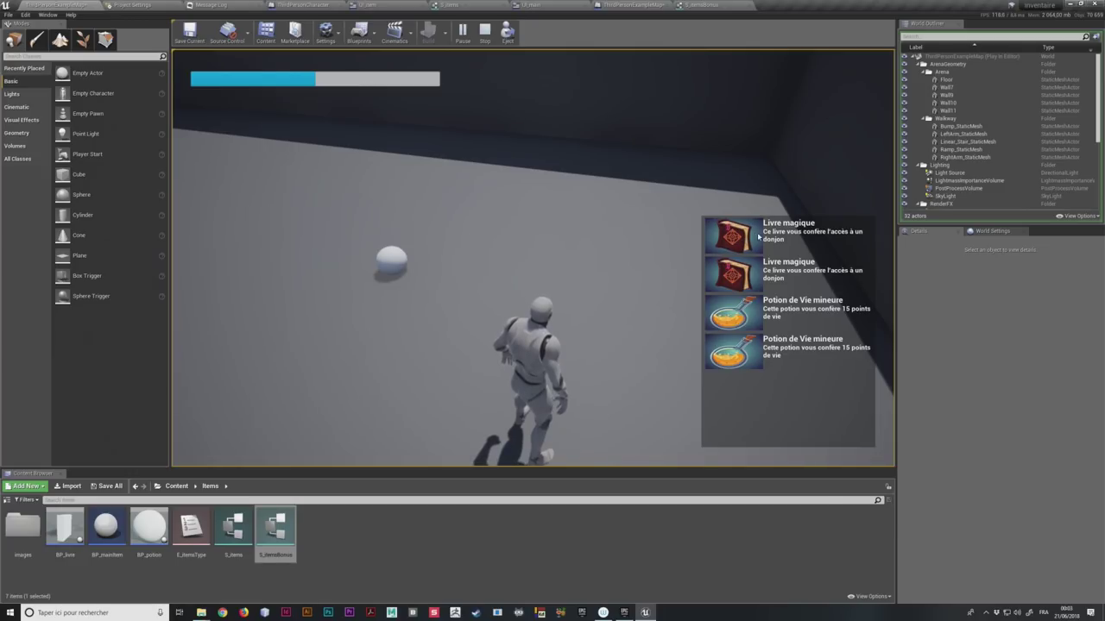
left_click(742, 319)
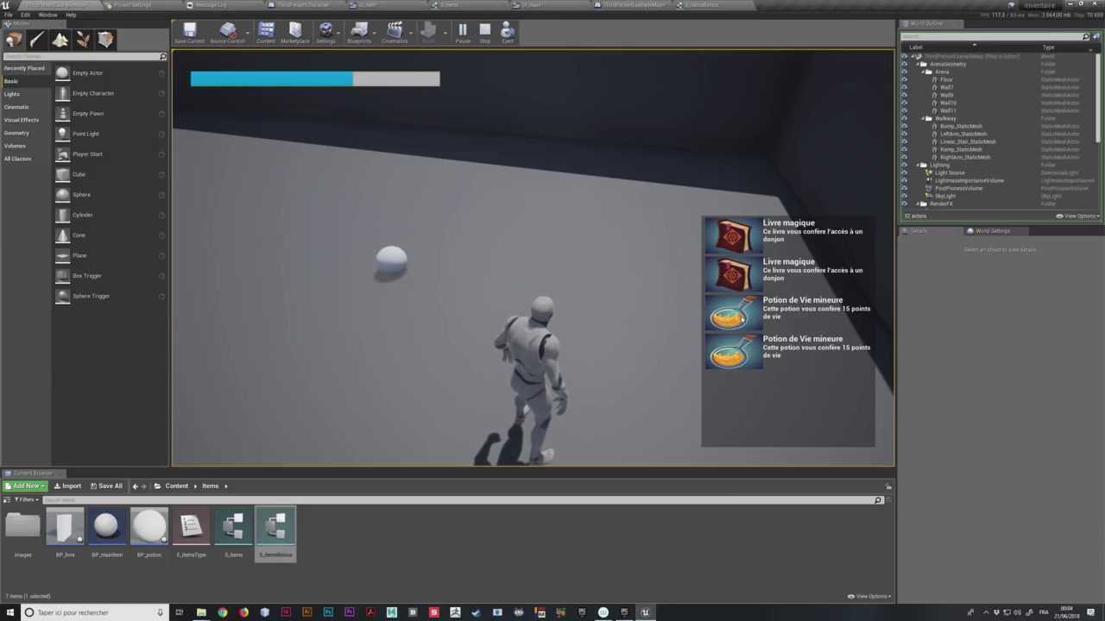
left_click(743, 319)
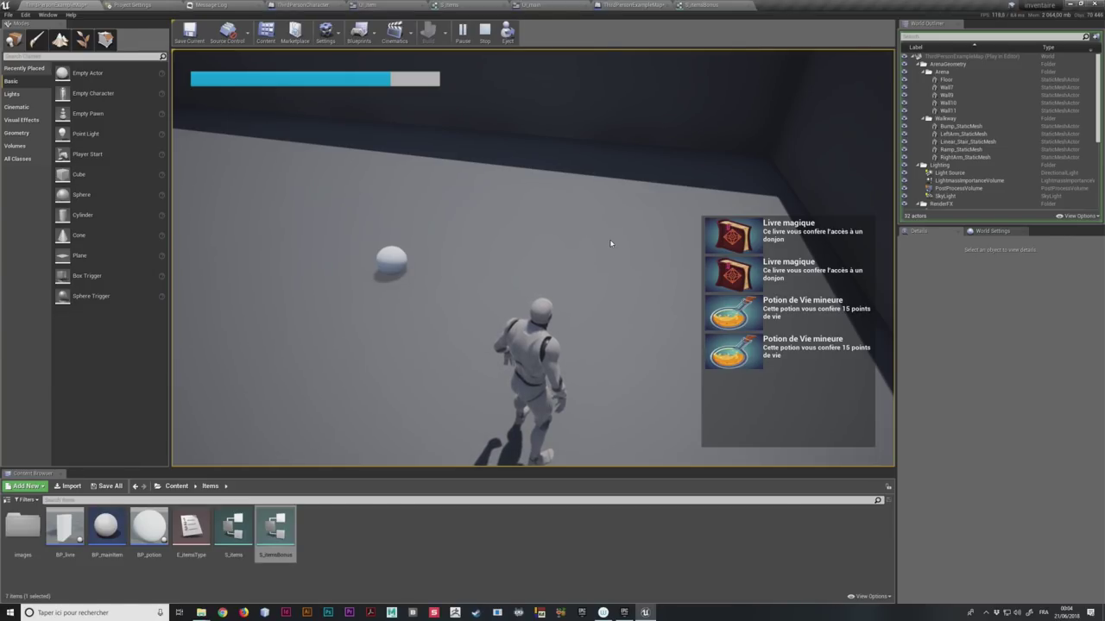
key("i")
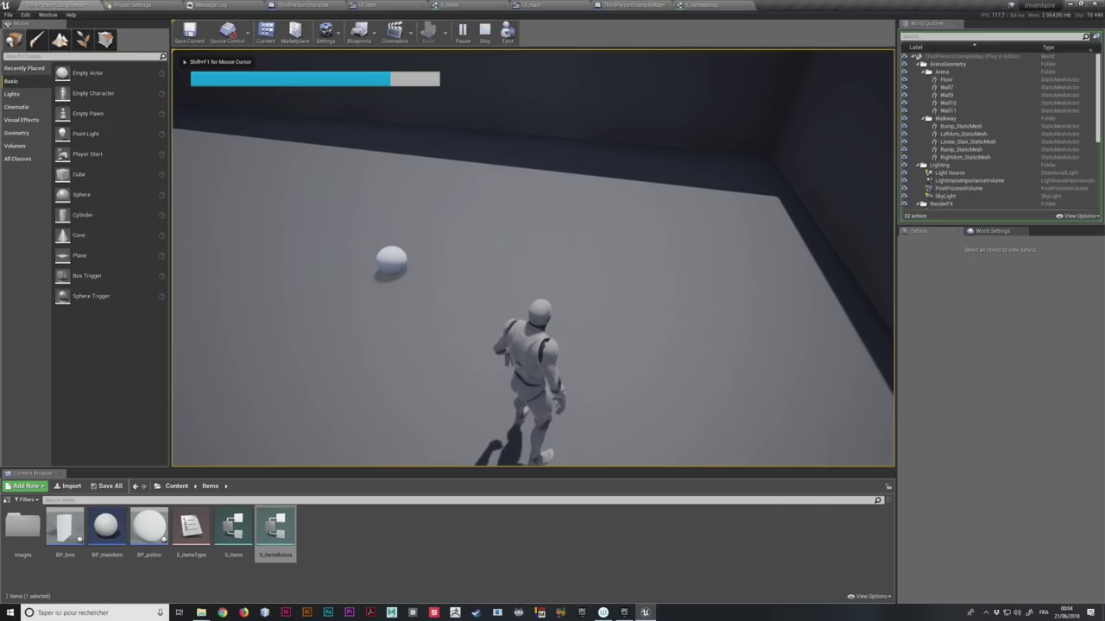
key("i")
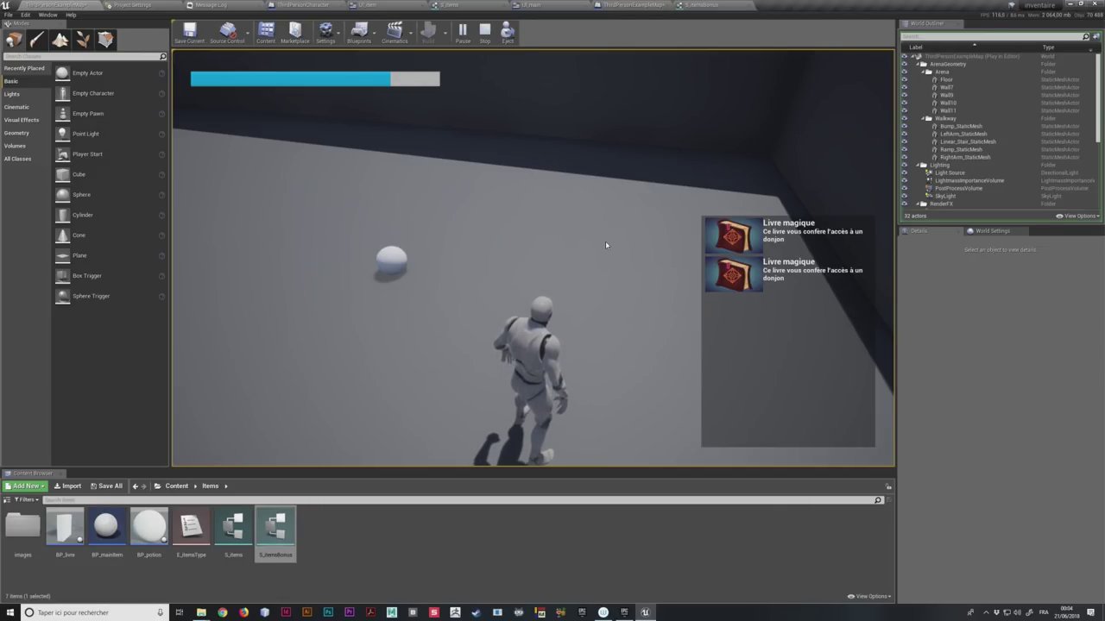
key("i")
Step: Free the mouse with Shift+F1, go to UI_item's graph and stop the play session
key("shift+F1")
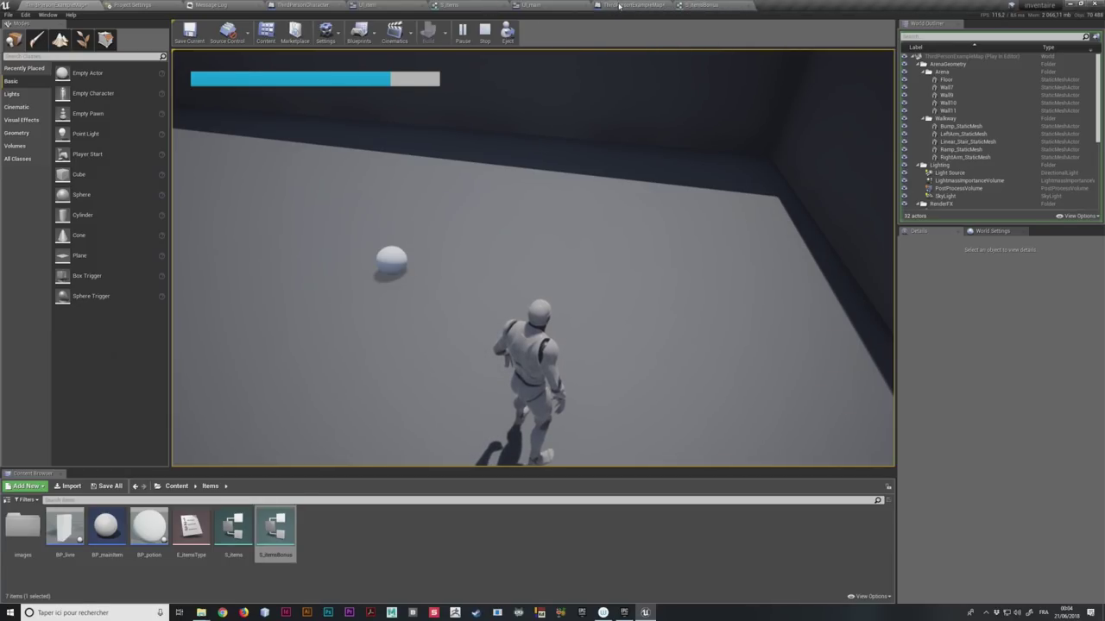
left_click(380, 5)
key("Escape")
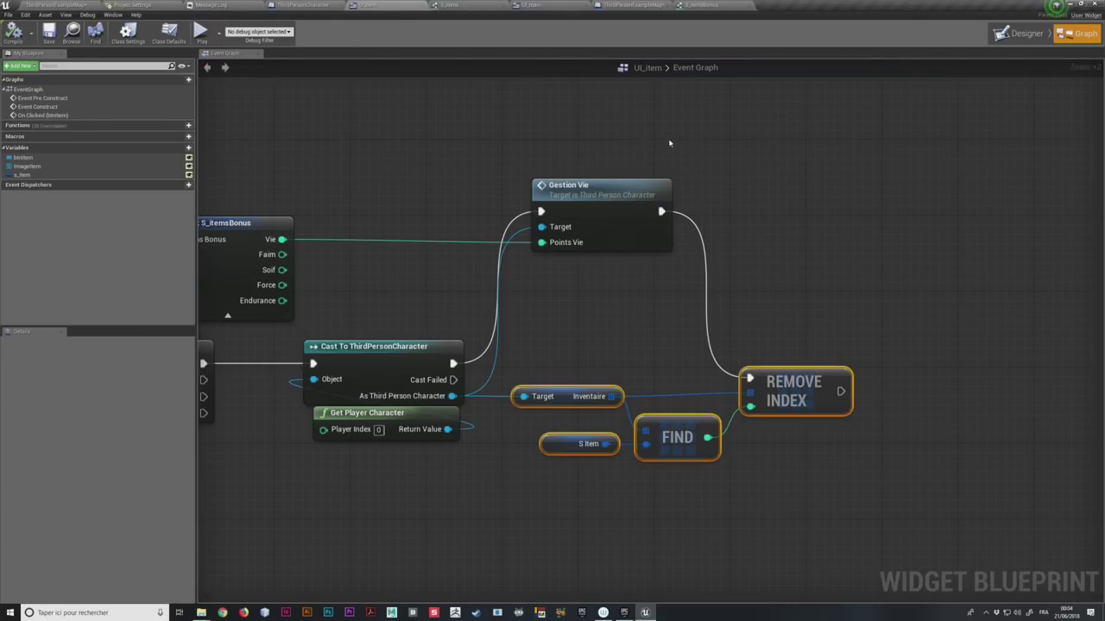
Step: Add a Charger Inventaire call from the As Third Person Character output
right_click_drag(922, 348, 527, 328)
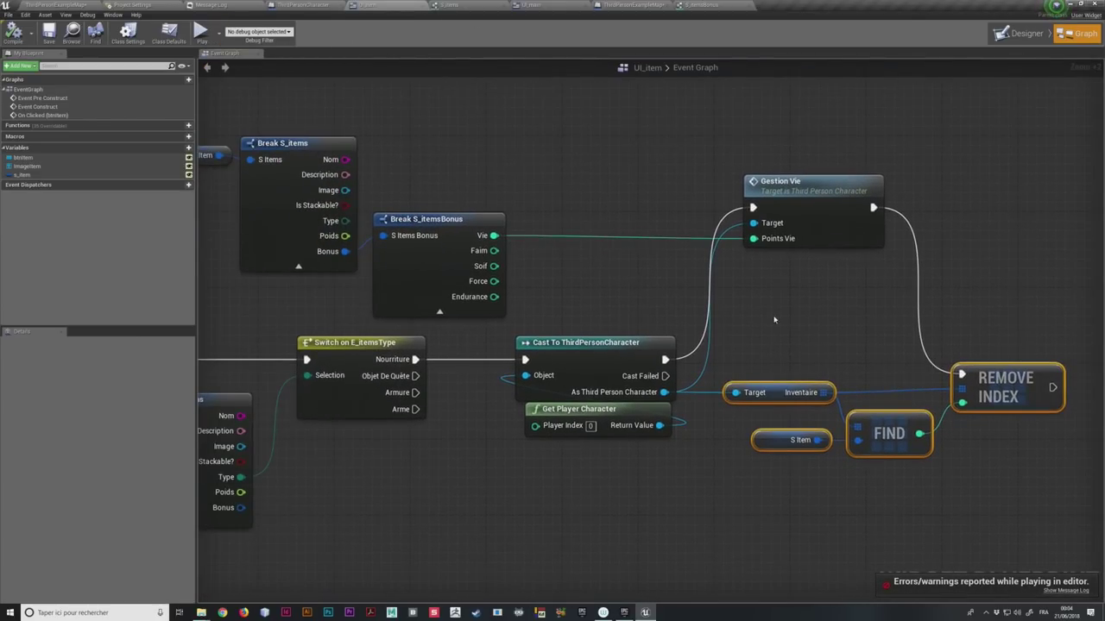
right_click_drag(643, 304, 720, 279)
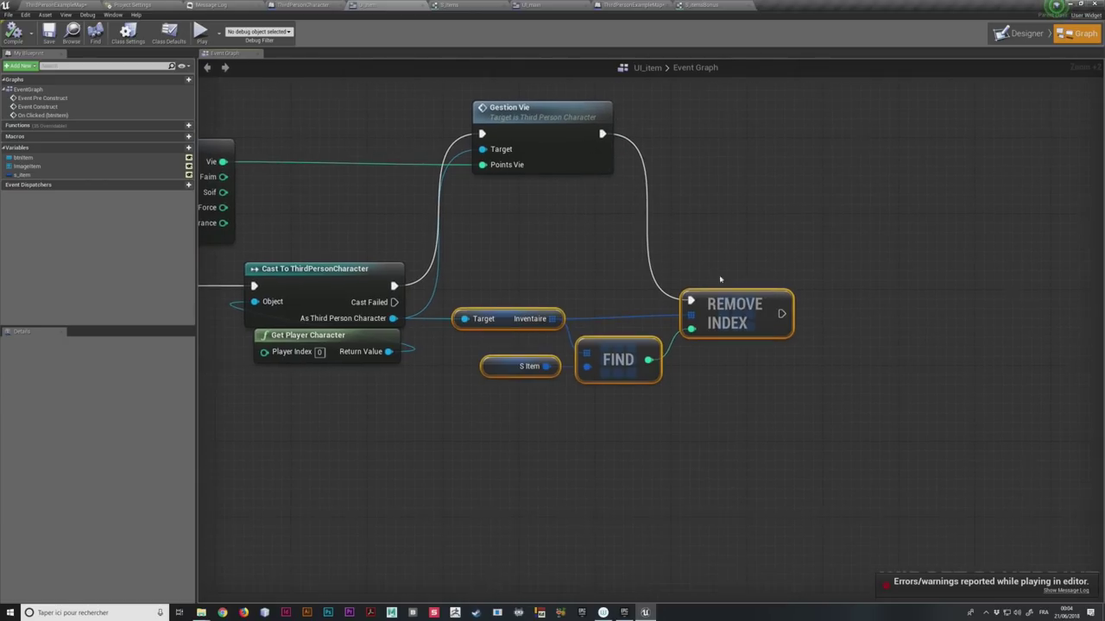
right_click_drag(631, 276, 655, 229)
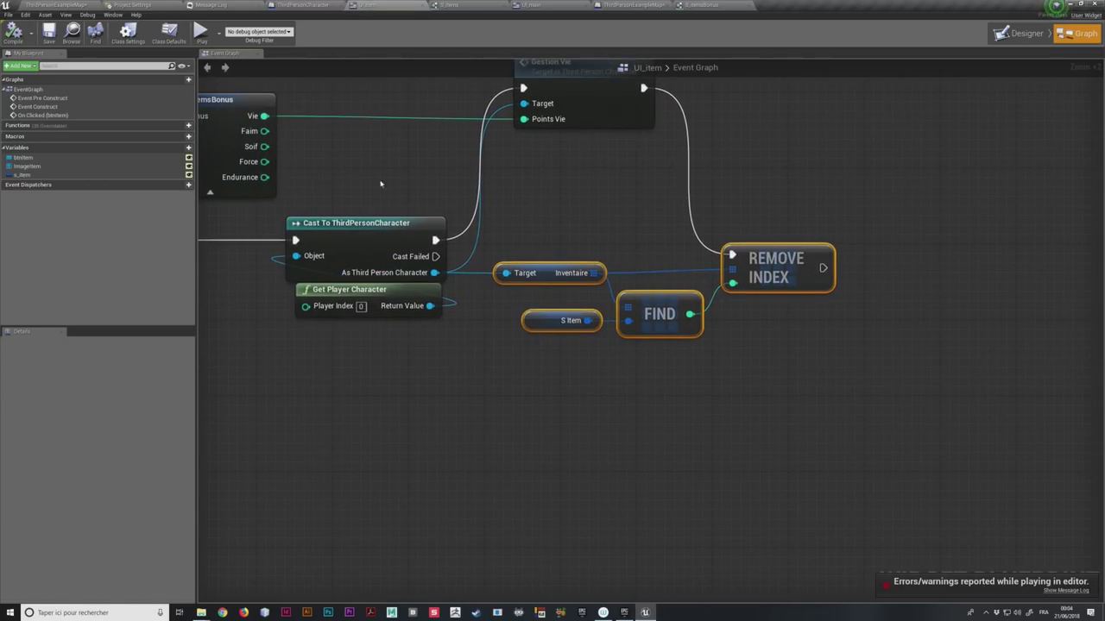
left_click_drag(340, 176, 434, 337)
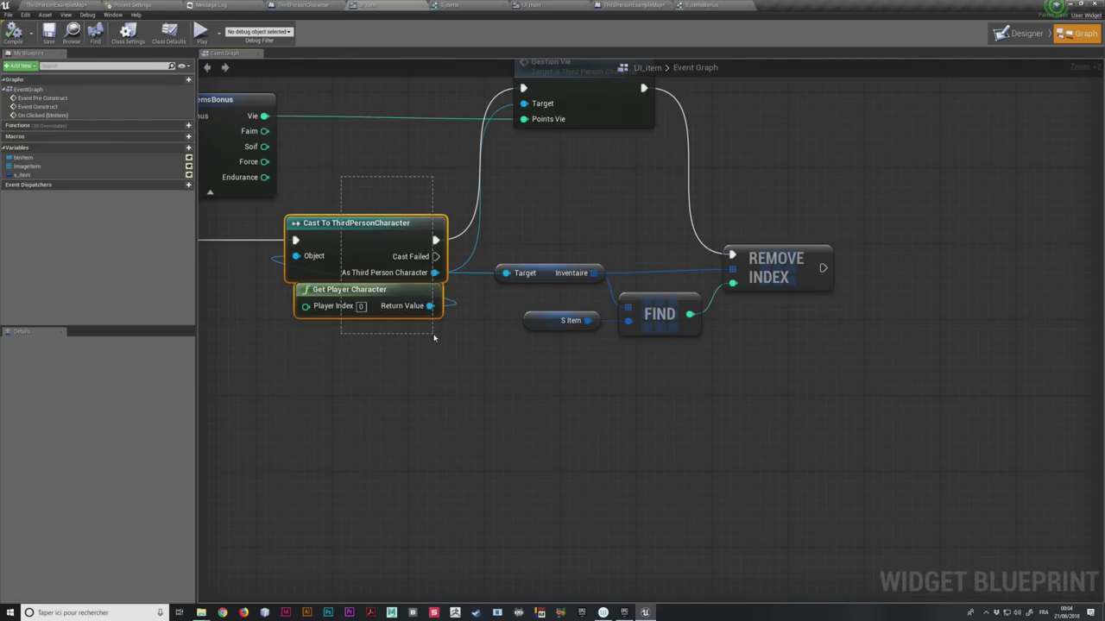
right_click_drag(472, 351, 405, 344)
left_click_drag(379, 268, 443, 378)
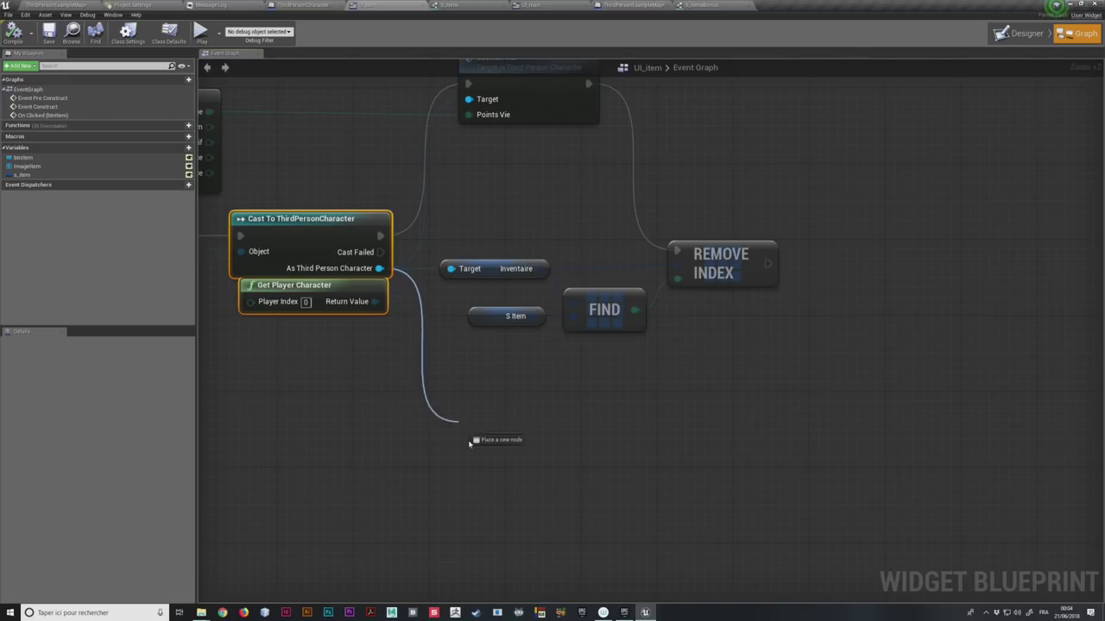
left_click_drag(443, 378, 477, 455)
type("charger")
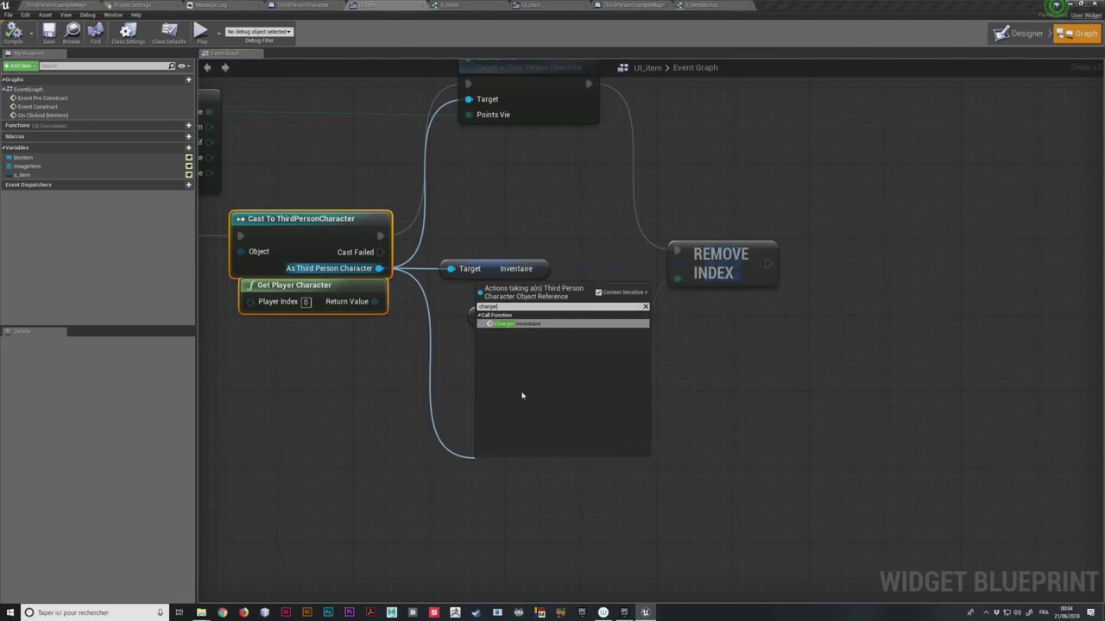
left_click(522, 330)
Step: Run Charger Inventaire after Remove Index, routing its Target wire below via two reroute points
mouse_move(584, 459)
left_mouse_down()
mouse_move(555, 387)
mouse_move(530, 373)
mouse_move(938, 242)
left_mouse_up()
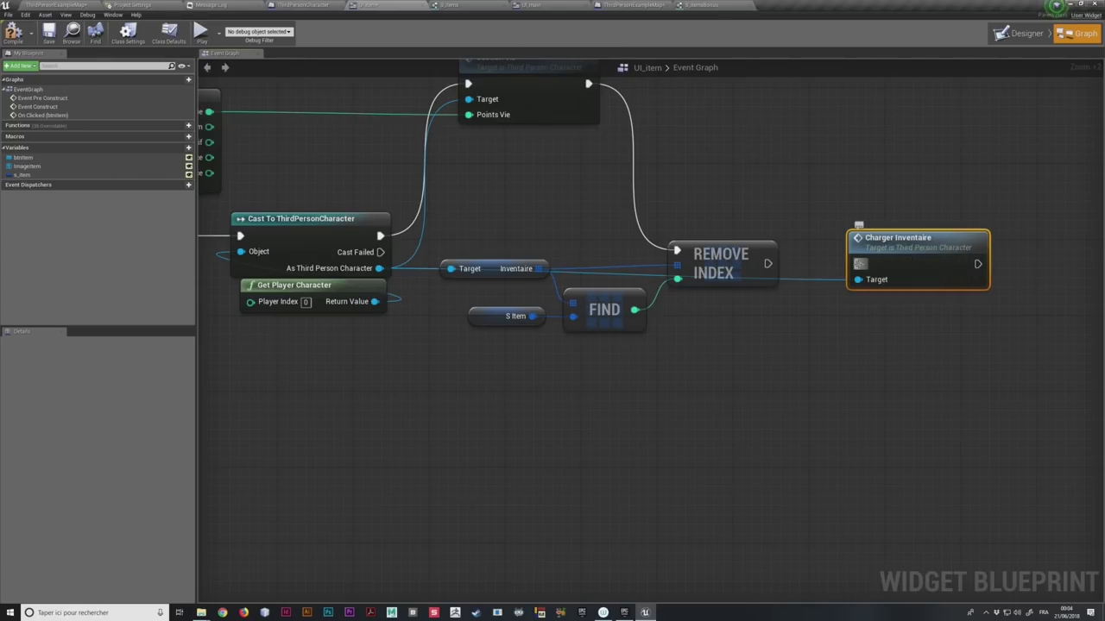
left_click_drag(857, 264, 767, 263)
double_click(820, 276)
left_click_drag(820, 276, 823, 372)
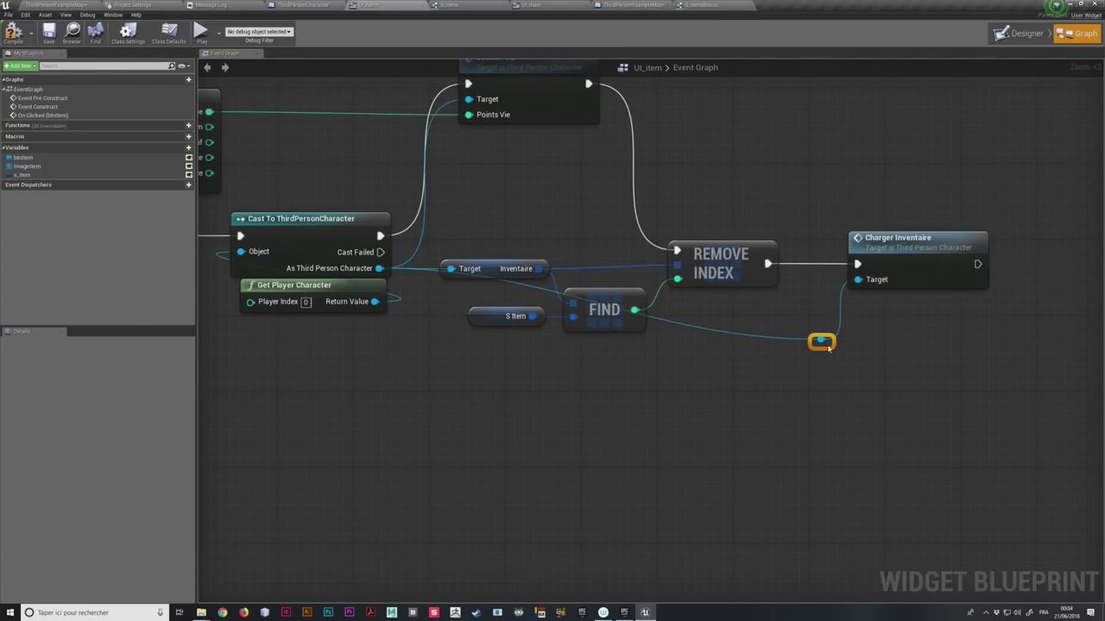
double_click(723, 359)
left_click_drag(724, 360, 448, 373)
Step: Inspect the full removal-and-reload chain, then return to the level editor
left_click(780, 435)
mouse_move(779, 435)
right_mouse_down()
mouse_move(667, 475)
mouse_move(736, 511)
right_mouse_up()
right_click_drag(803, 503, 923, 432)
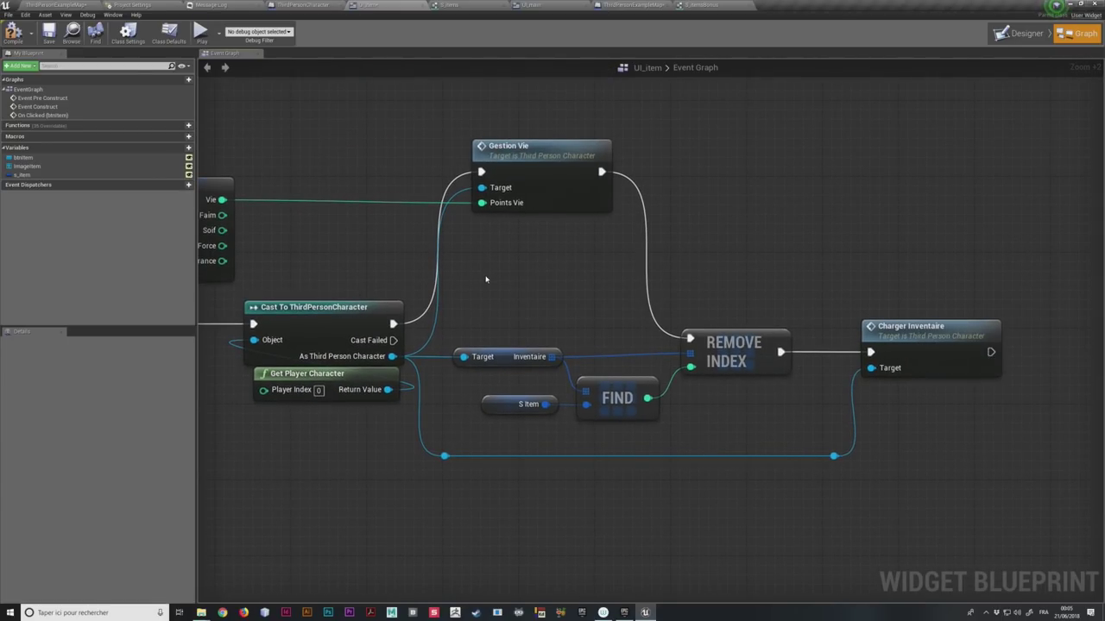
left_click_drag(505, 283, 762, 415)
left_click_drag(842, 233, 1009, 420)
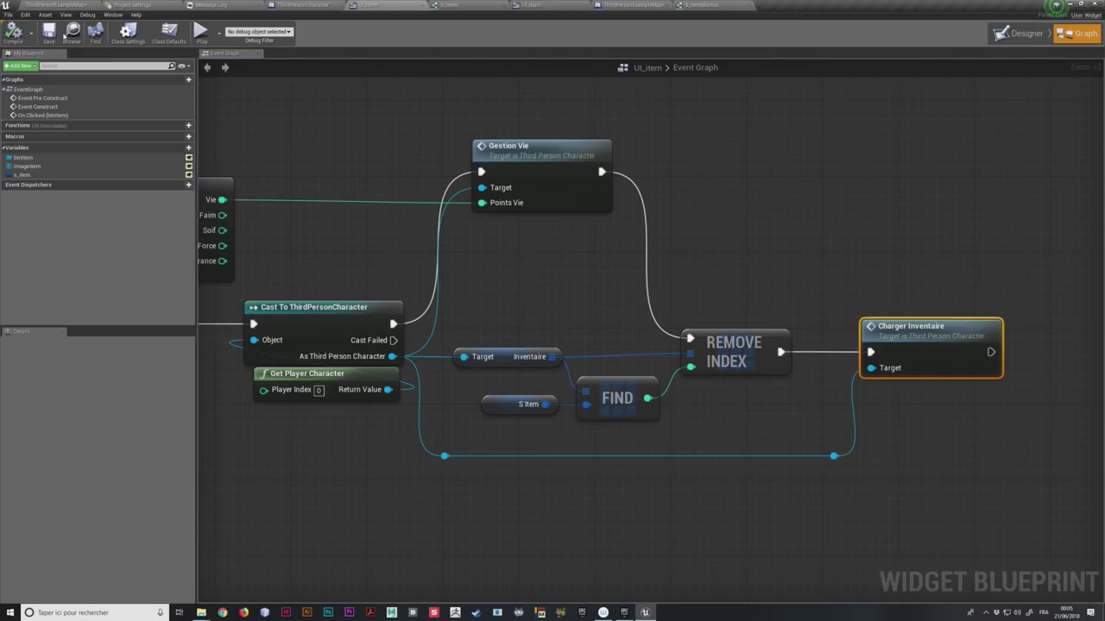
left_click(43, 4)
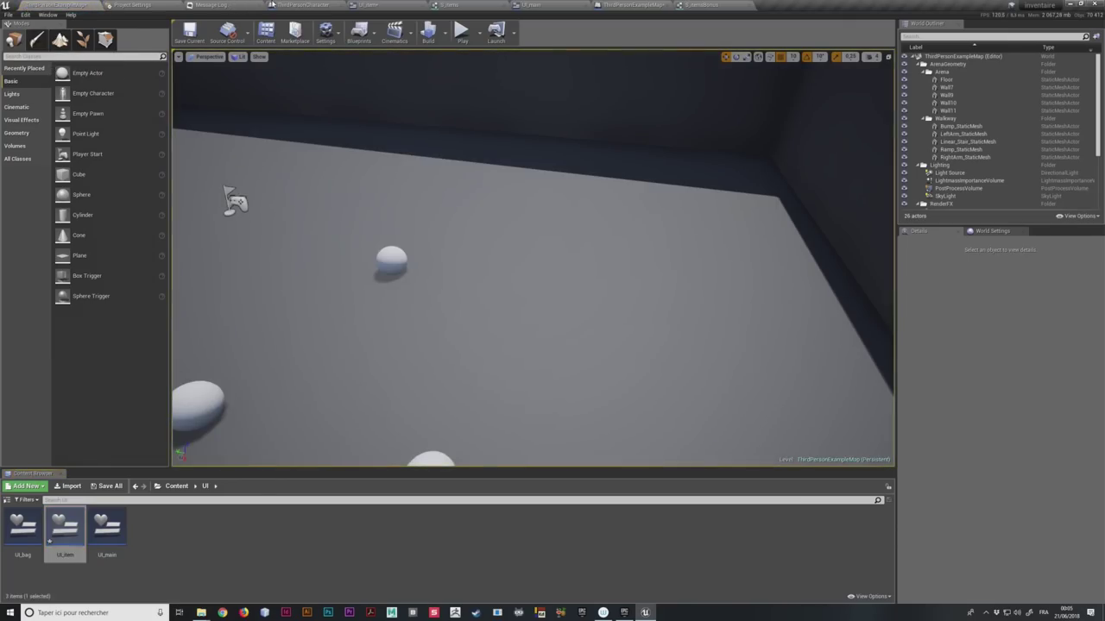
Step: Glance over the Gestion Vie and UI_item graphs, then start Play in the level
left_click(302, 4)
left_click(371, 4)
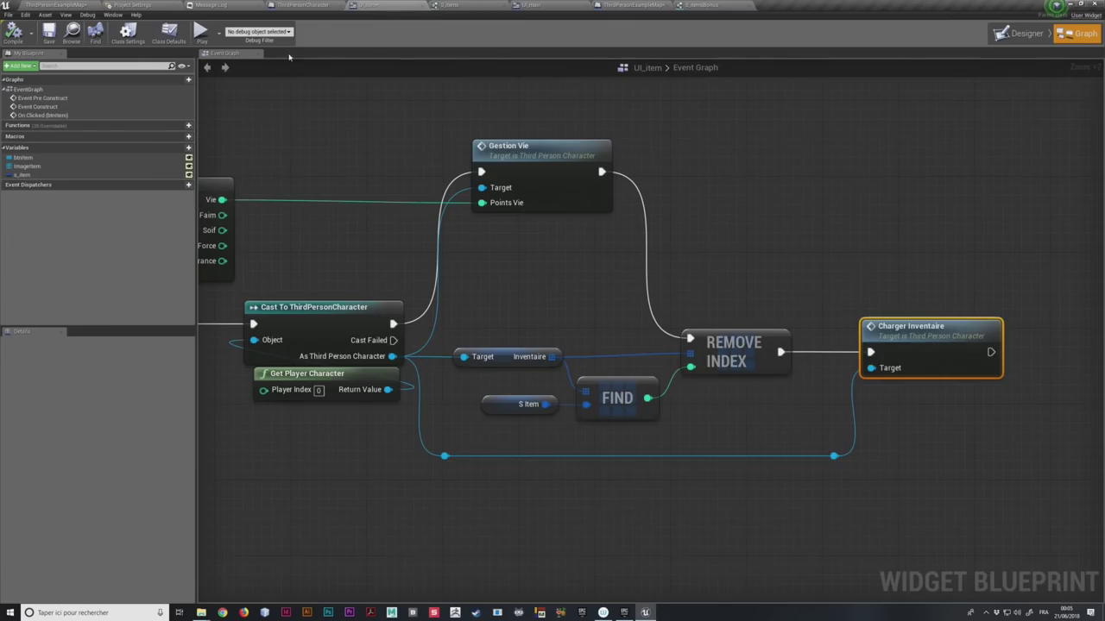
left_click(50, 4)
left_click(455, 35)
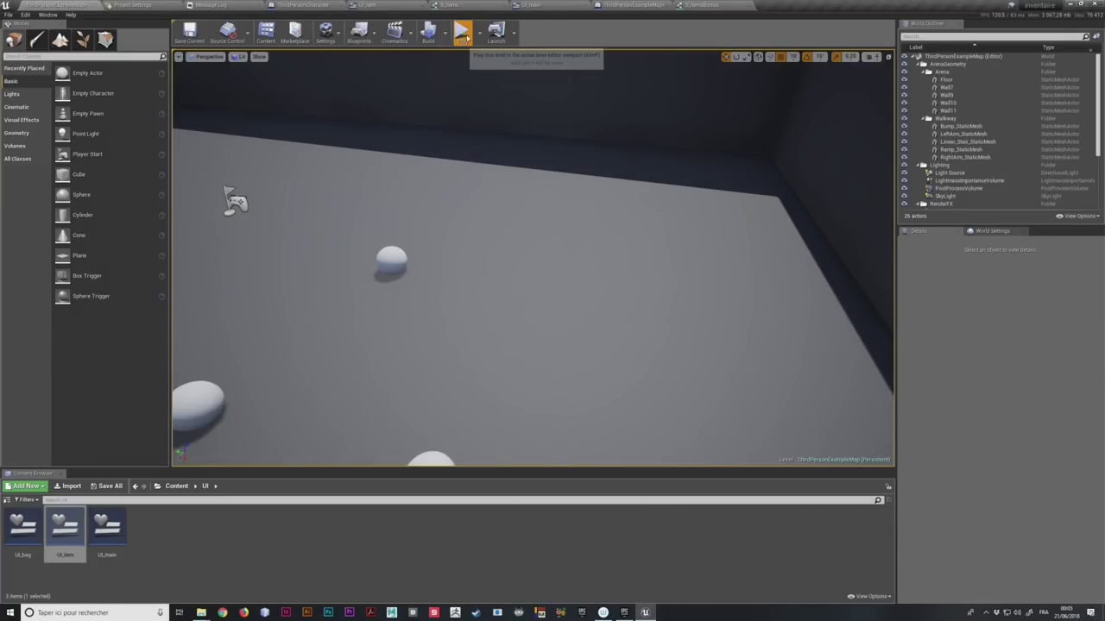
Step: Collect two potion spheres and consume each Potion de Vie mineure from the inventory
key("w")
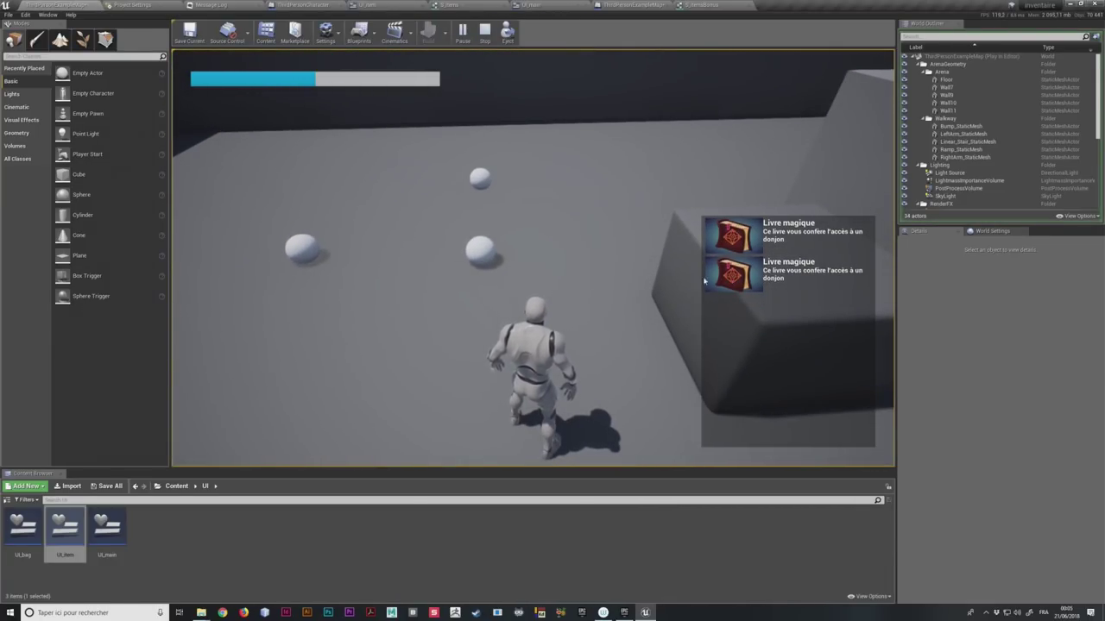
key("w")
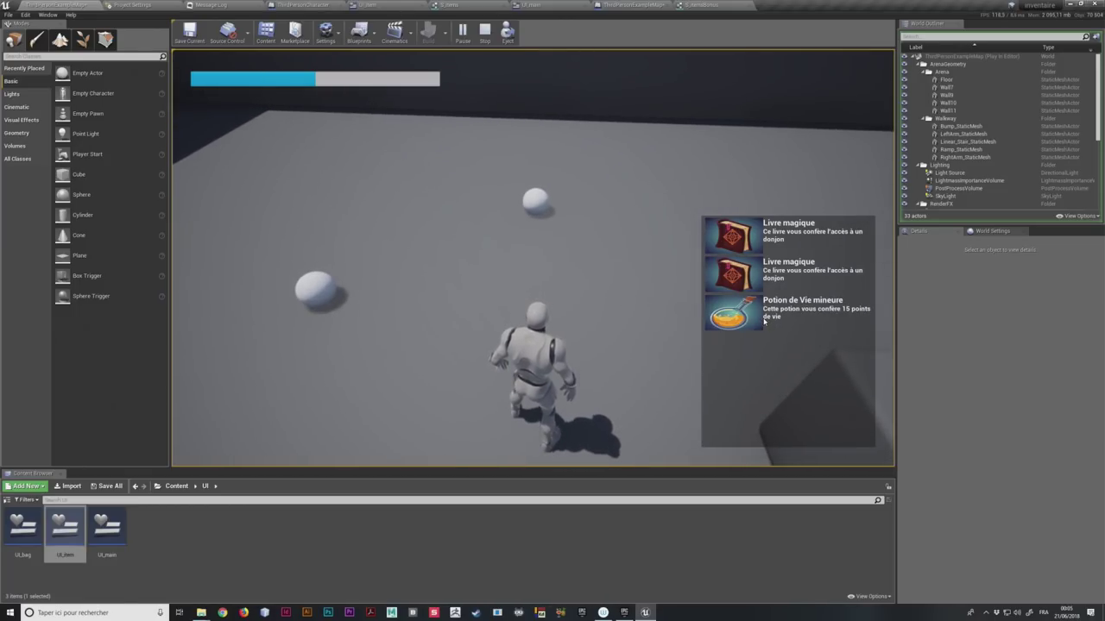
left_click(746, 313)
key("a")
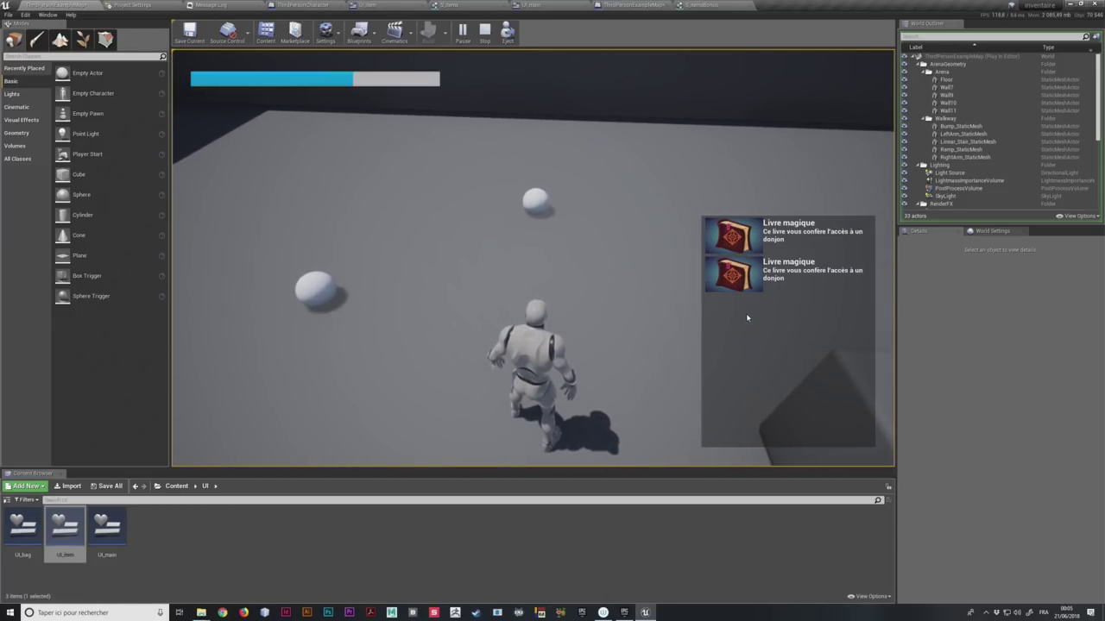
key("w")
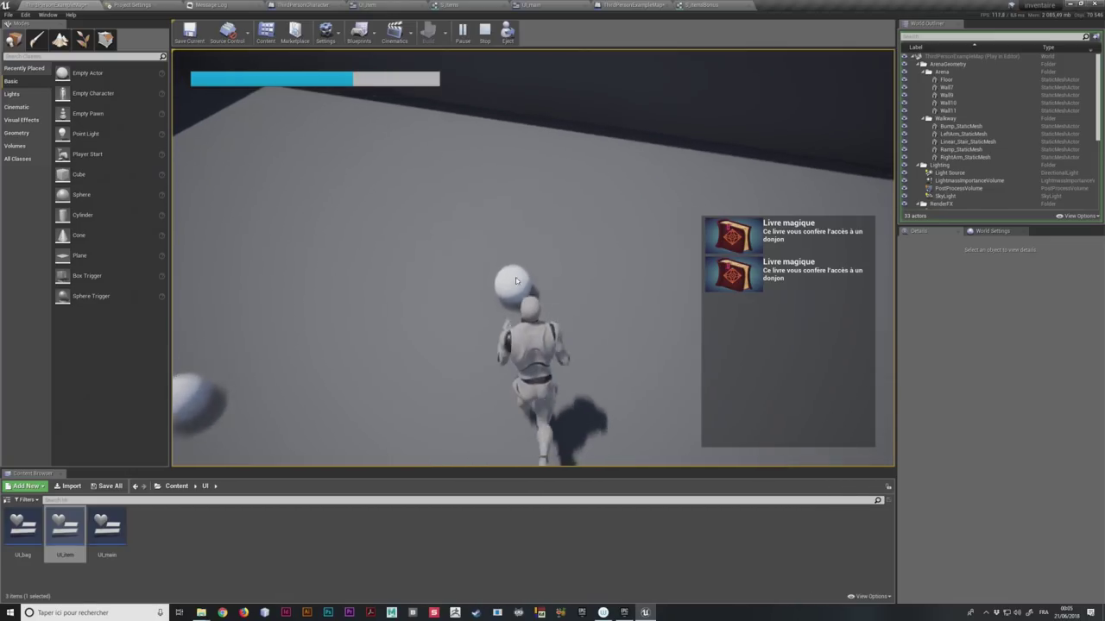
left_click(736, 317)
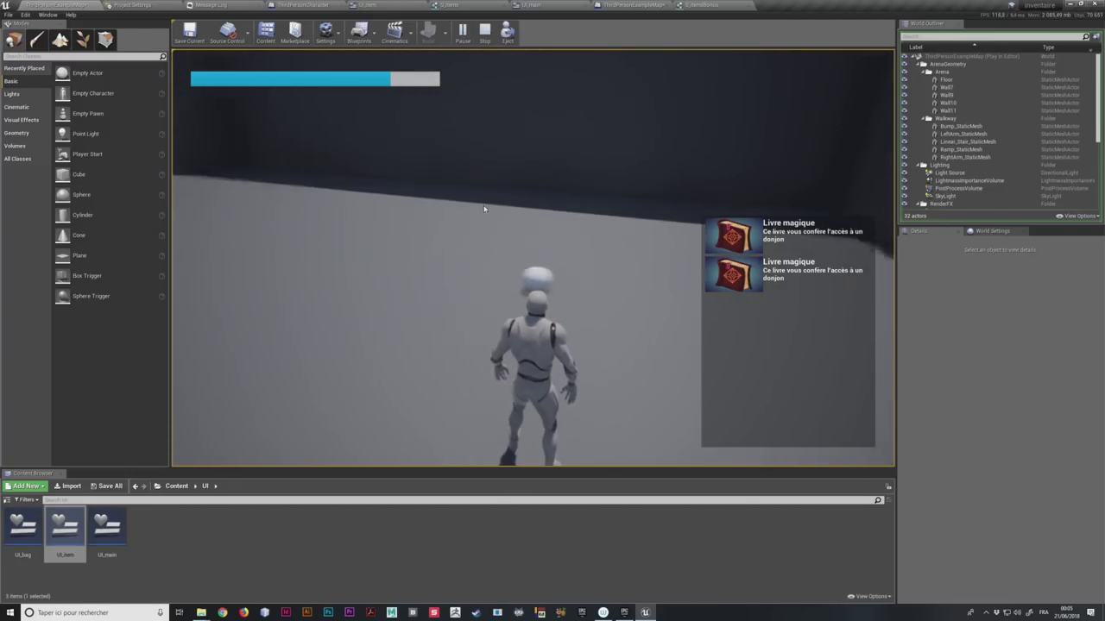
Step: Close the inventory, stop the session and start a fresh play session
key("i")
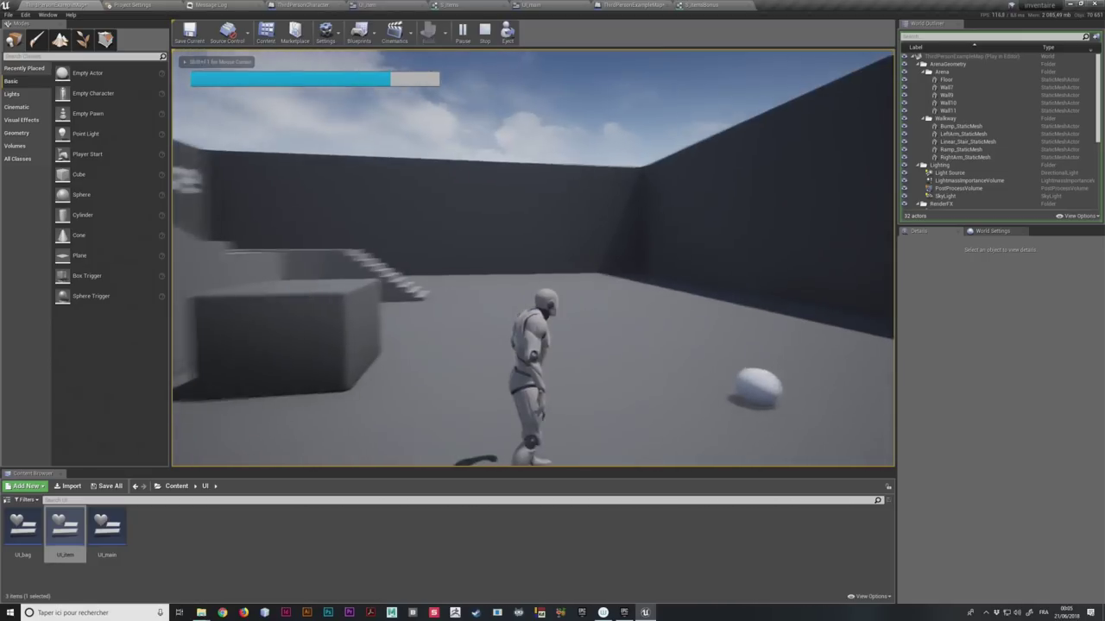
key("i")
key("i")
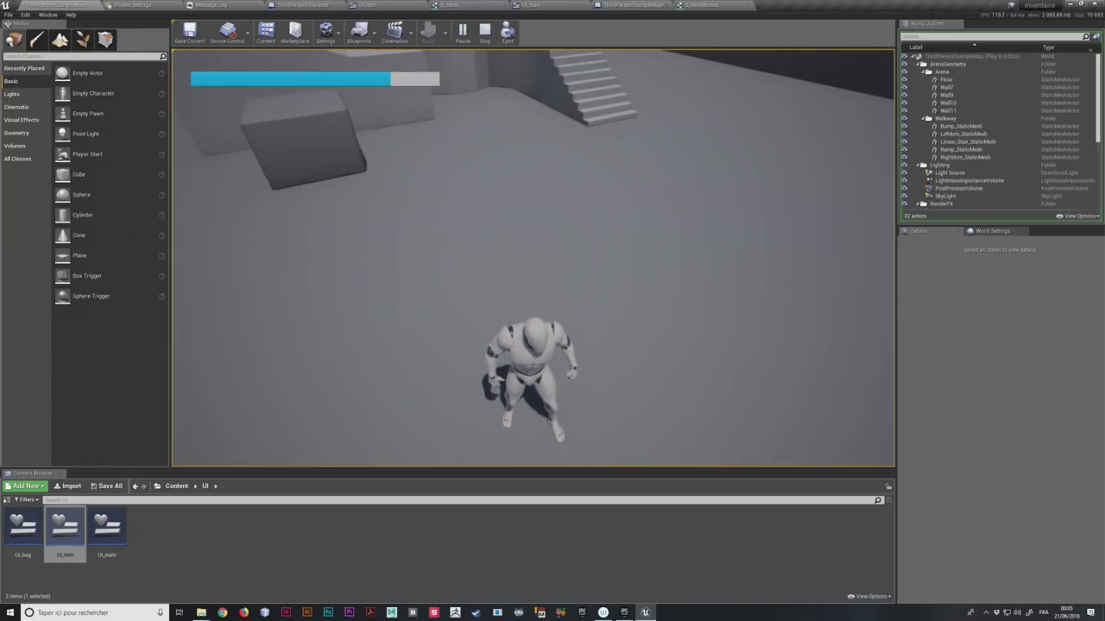
key("Escape")
left_click(465, 35)
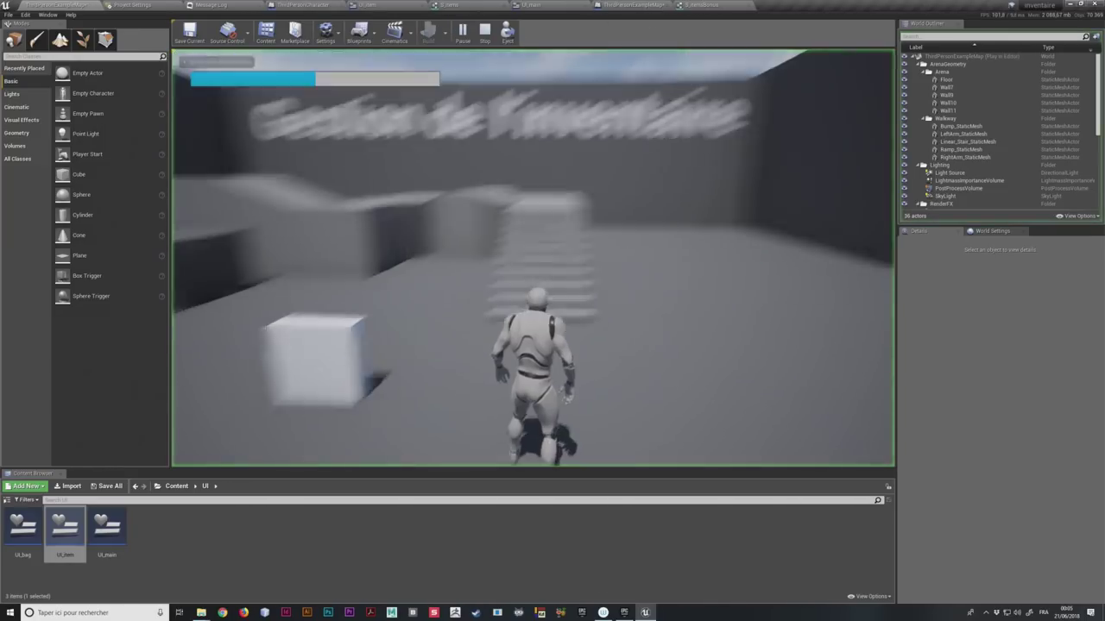
Step: Run the character through the level, then pull a wire from a blue pin for node actions
key("w")
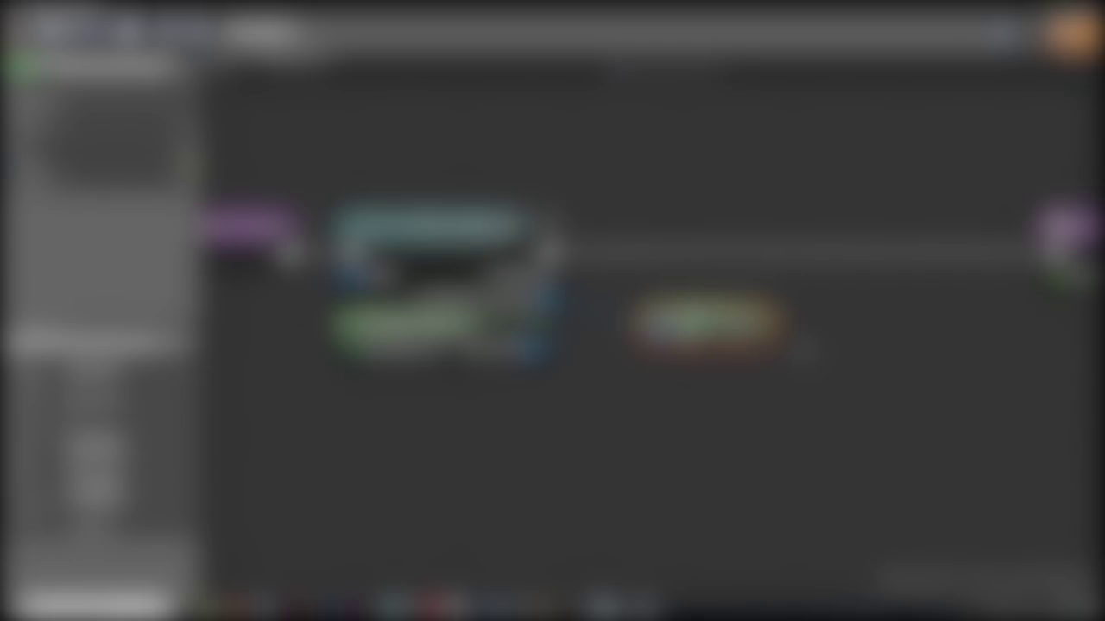
left_click_drag(544, 285, 634, 406)
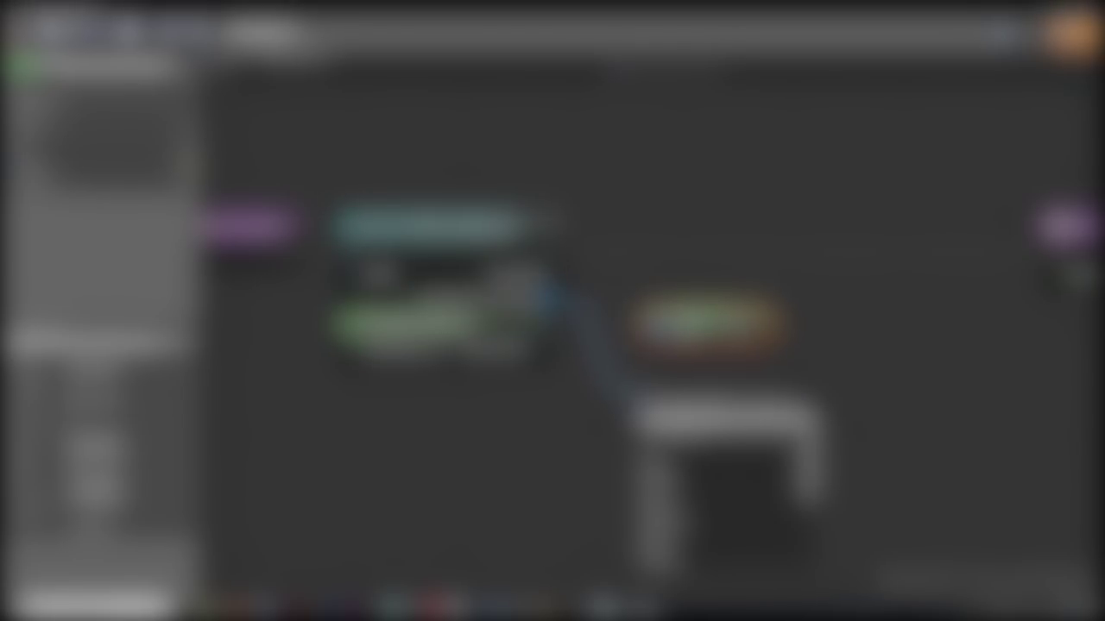